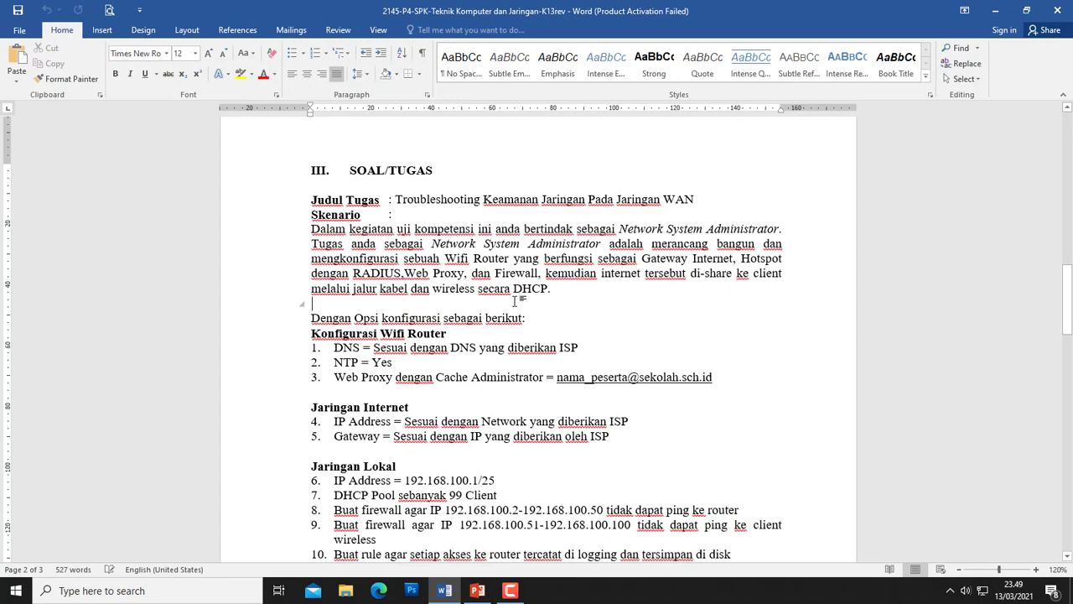
# - Scroll through the Jaringan Lokal tasks and minimize the Word window
pyautogui.scroll(-10, 369, 356)
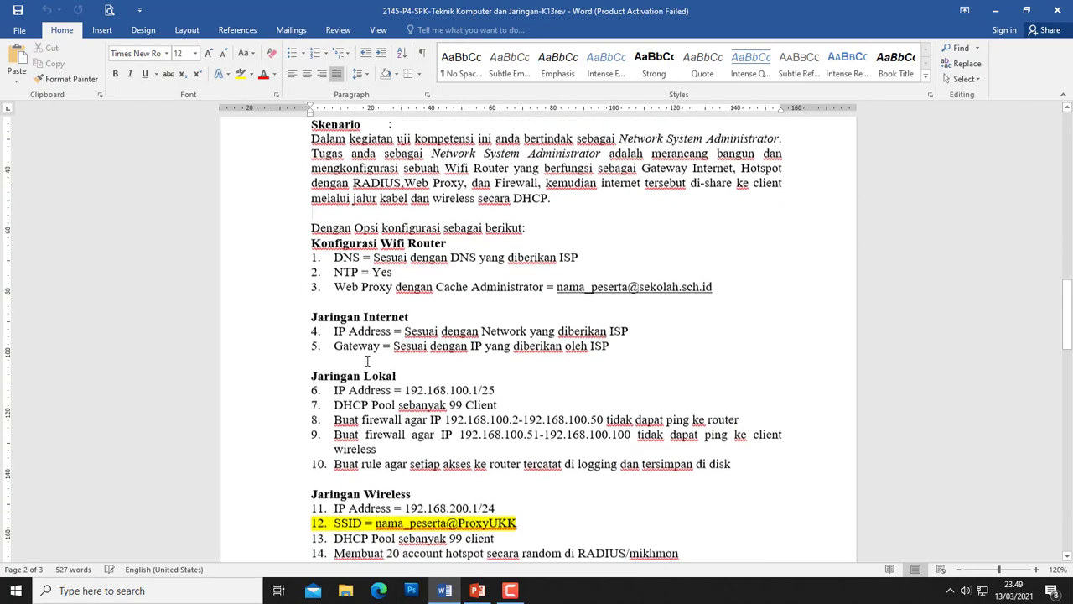
pyautogui.scroll(5, 366, 361)
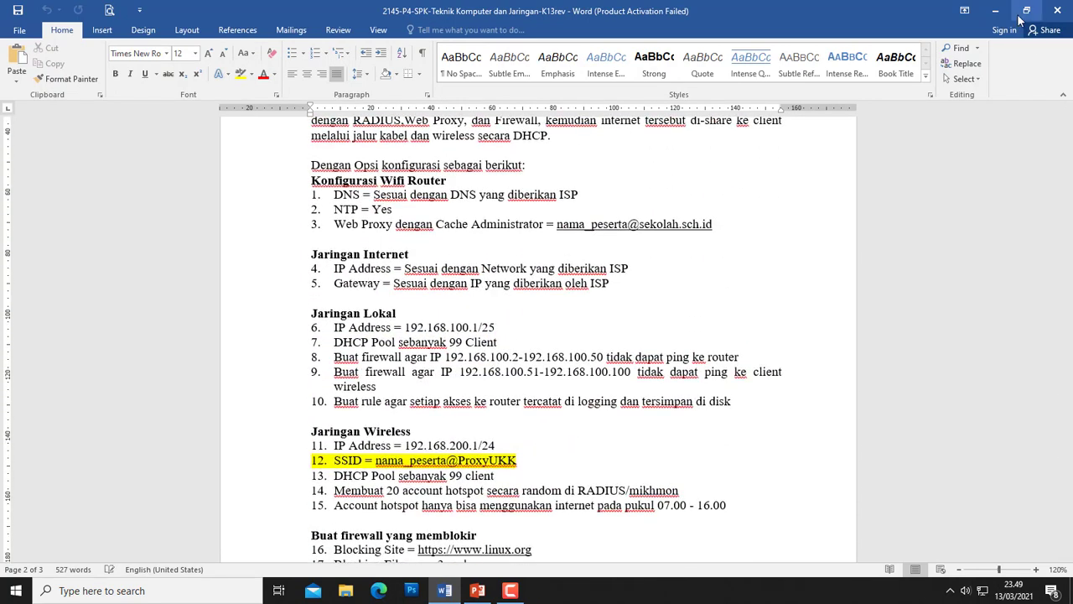
pyautogui.click(994, 10)
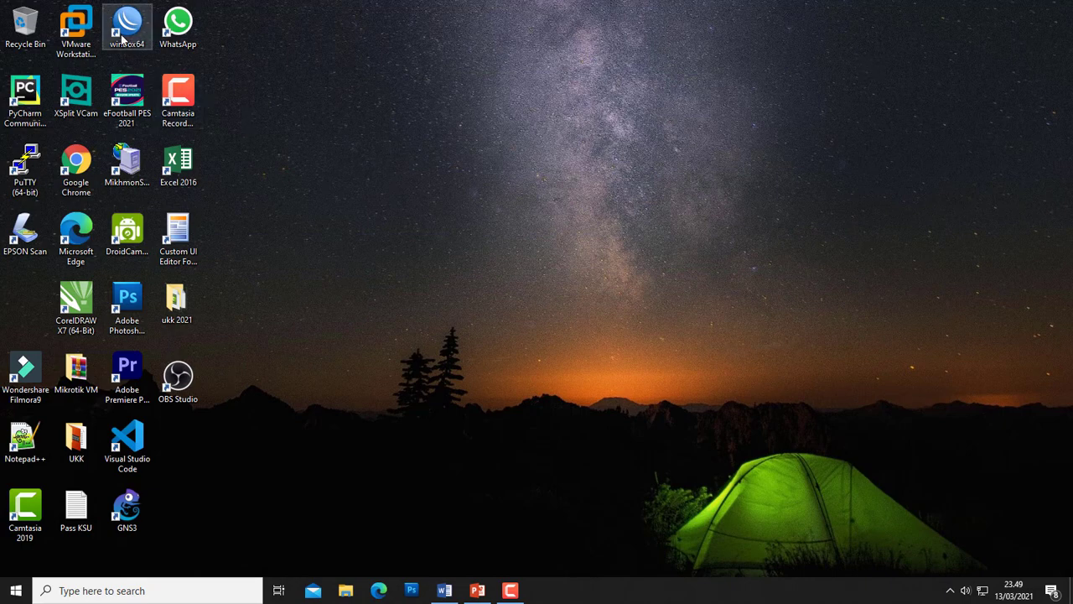
# - Refresh the desktop and bring the network diagram presentation back to the front
pyautogui.rightClick(456, 192)
pyautogui.click(479, 229)
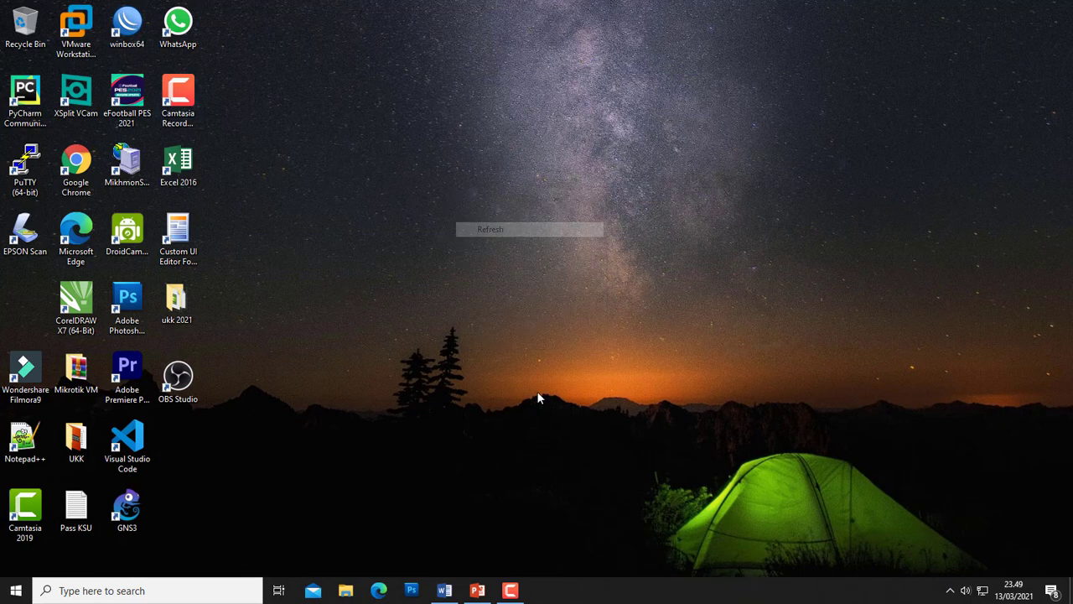
pyautogui.click(511, 590)
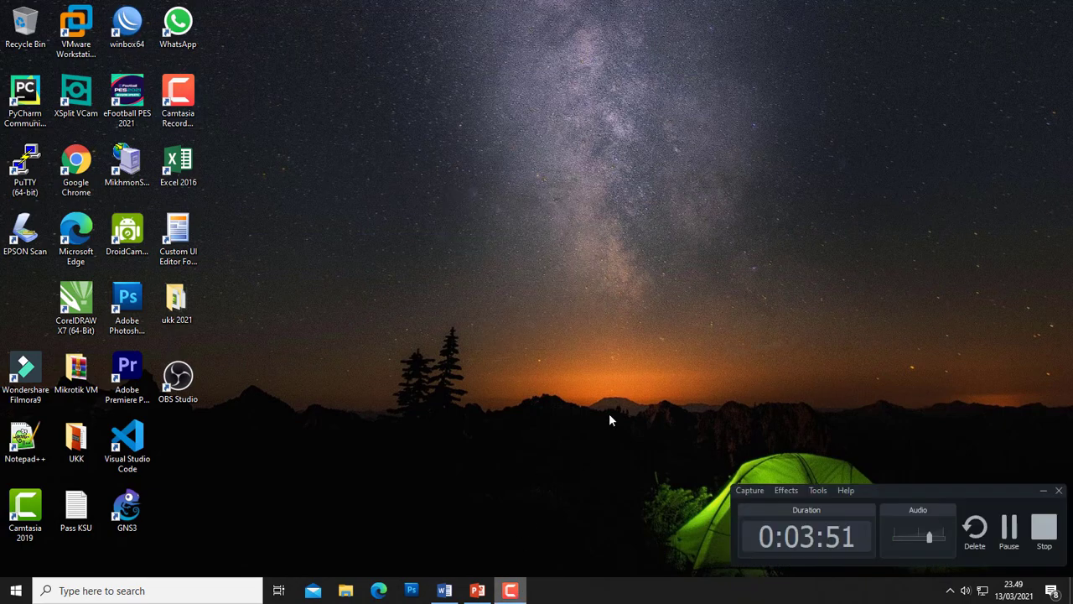
pyautogui.click(477, 590)
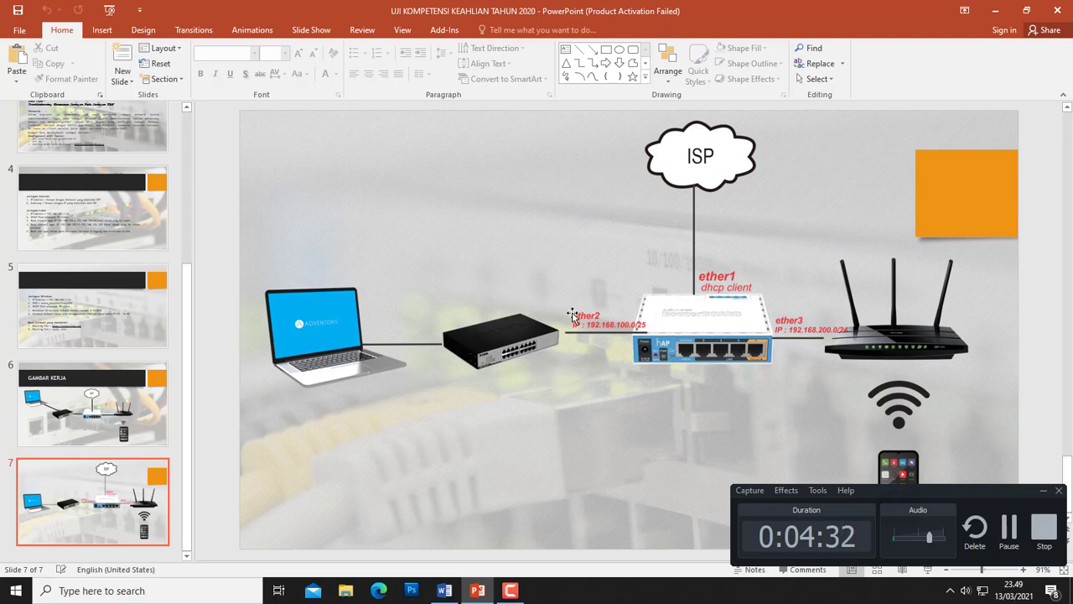
# - Minimize PowerPoint after viewing slide 7 and bring up the desktop context menu
pyautogui.click(994, 14)
pyautogui.rightClick(597, 224)
# - Refresh the desktop, launch winbox64 and connect to the neighbor router at 192.168.100.1
pyautogui.click(612, 257)
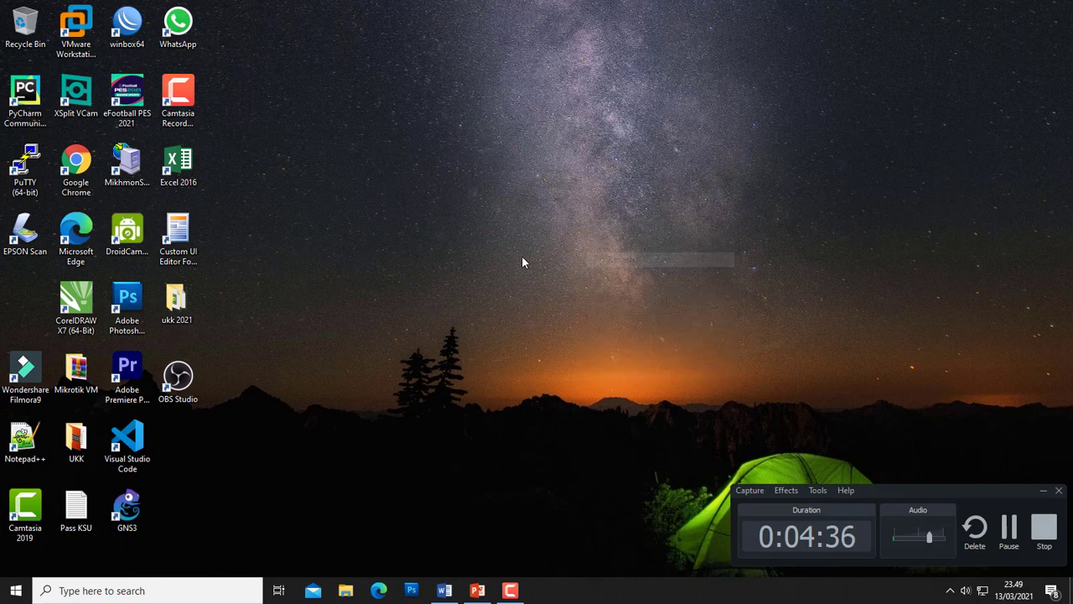
pyautogui.click(1043, 491)
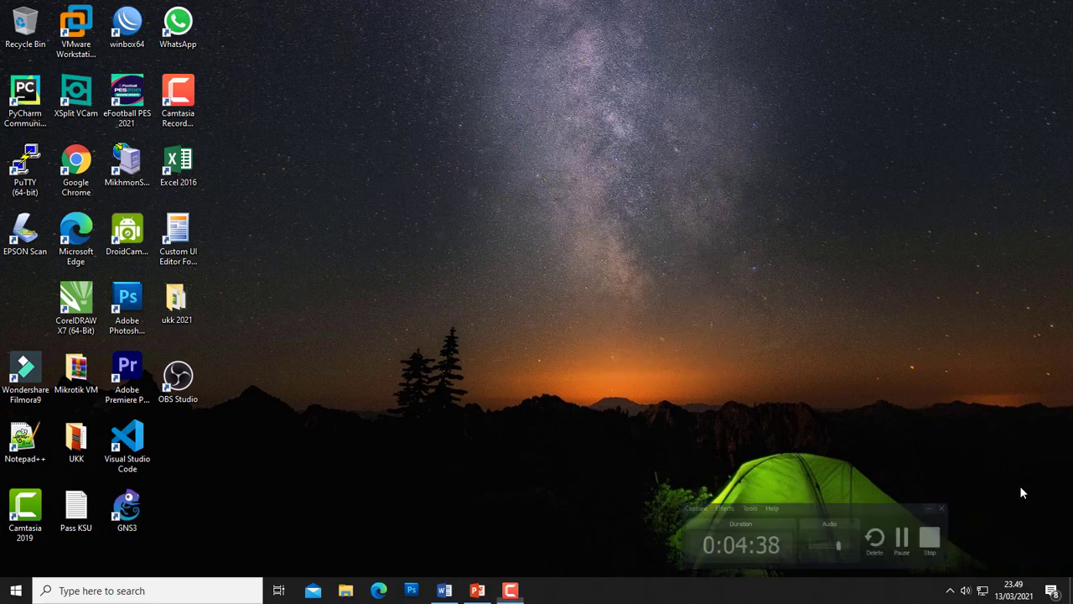
pyautogui.click(130, 27)
pyautogui.doubleClick(130, 27)
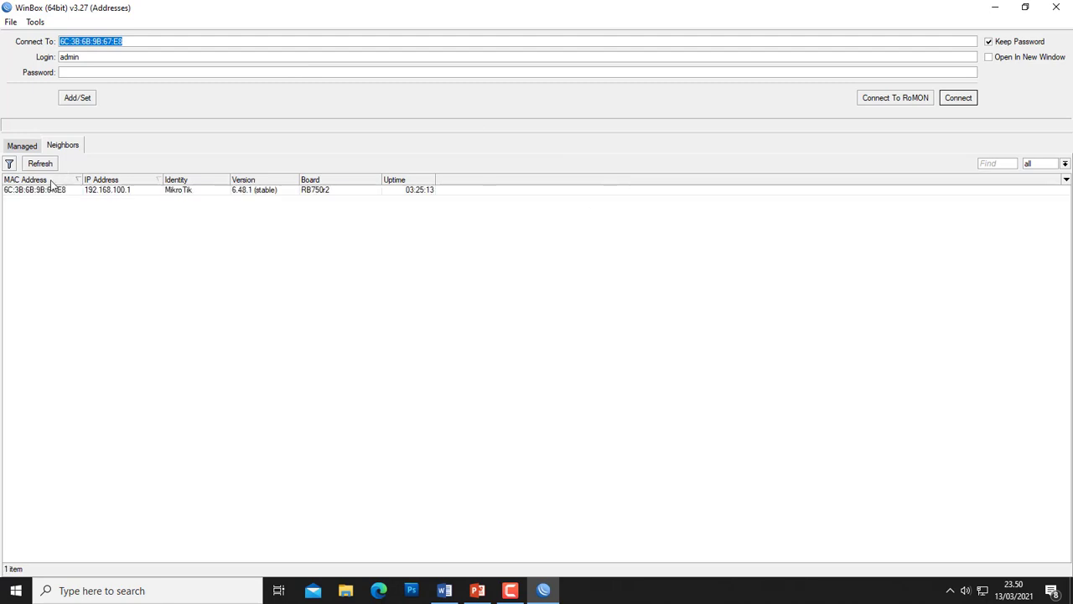
pyautogui.click(25, 192)
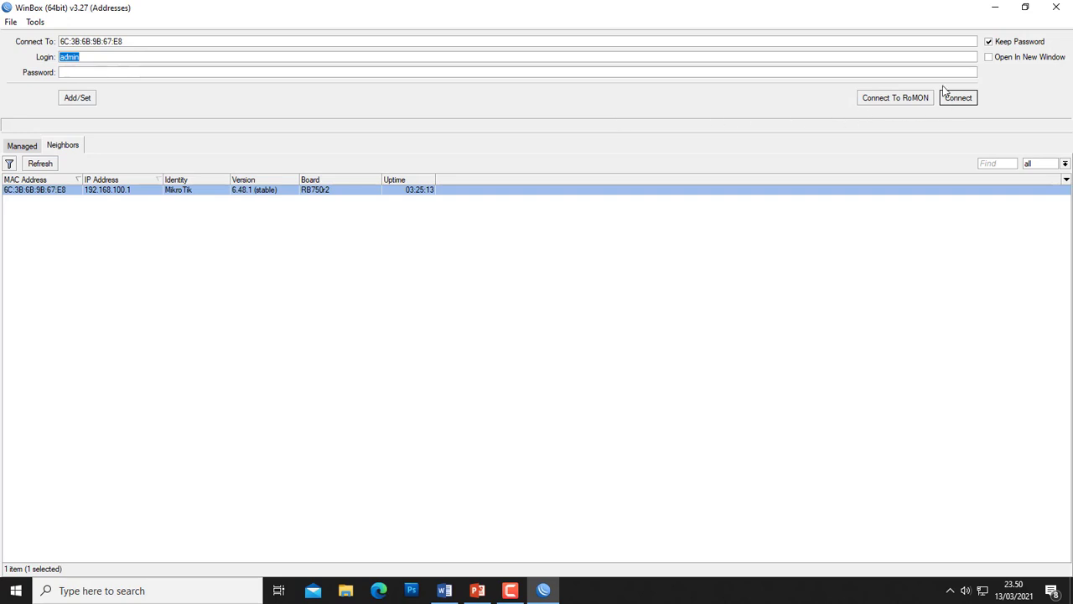
pyautogui.click(962, 104)
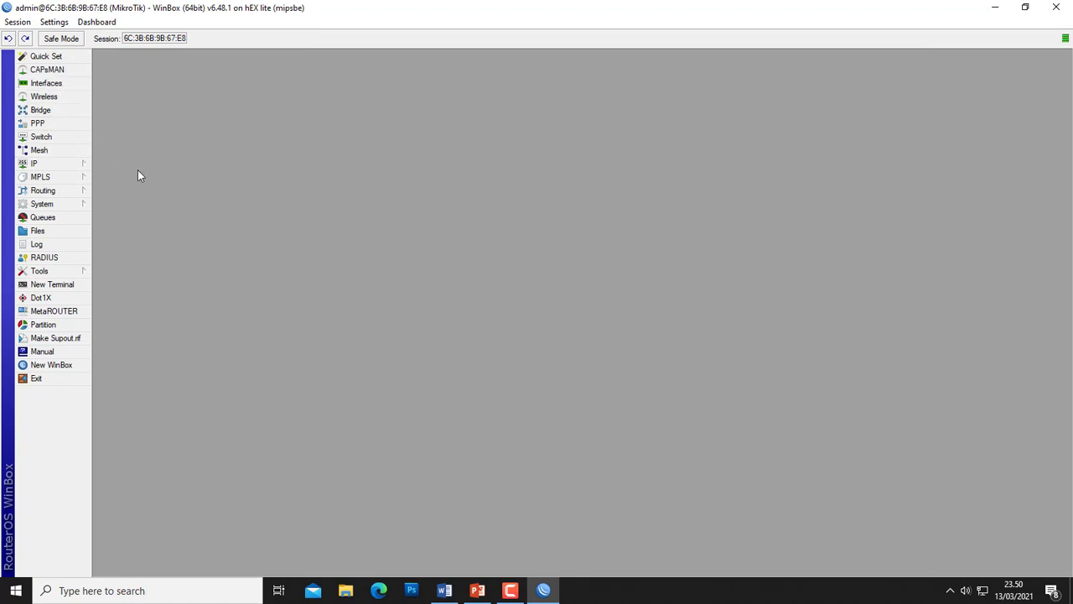
# - Reset the router configuration with No Default Configuration and Do Not Backup, confirming Yes
pyautogui.click(48, 207)
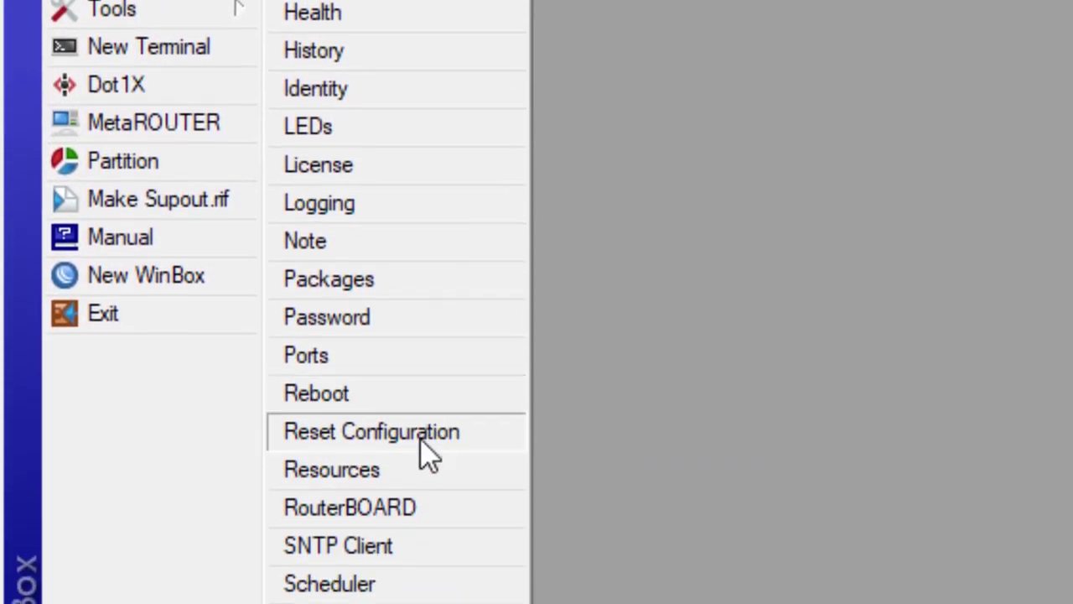
pyautogui.click(422, 443)
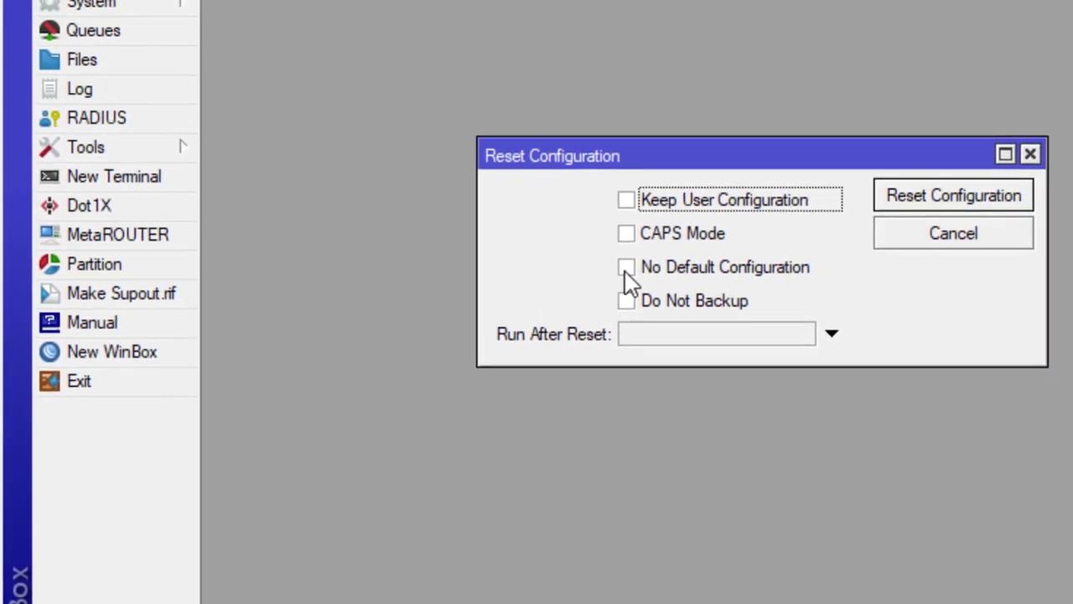
pyautogui.click(626, 269)
pyautogui.click(626, 303)
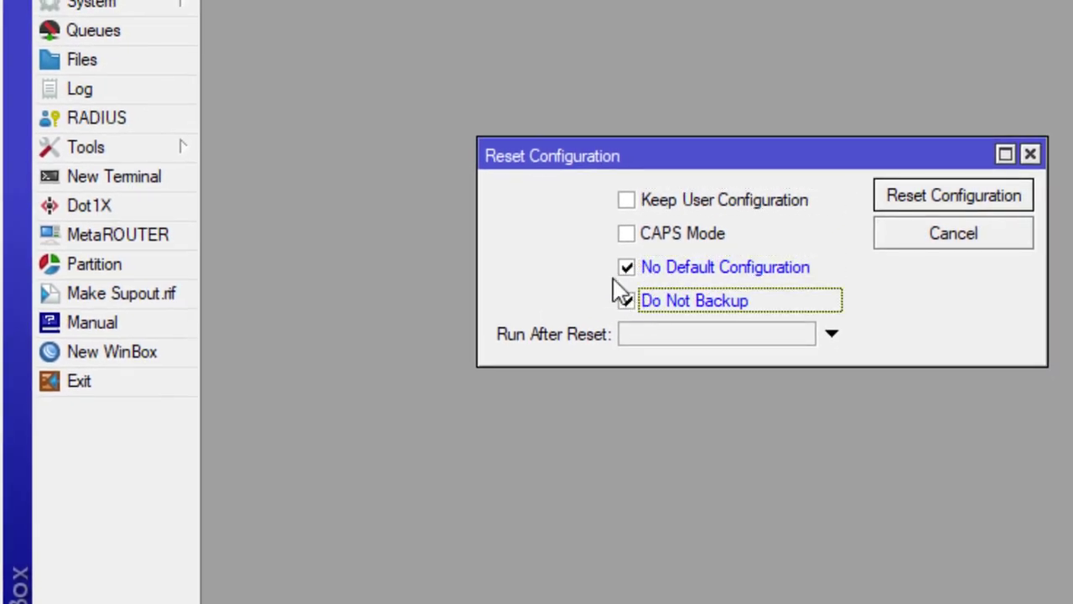
pyautogui.click(919, 203)
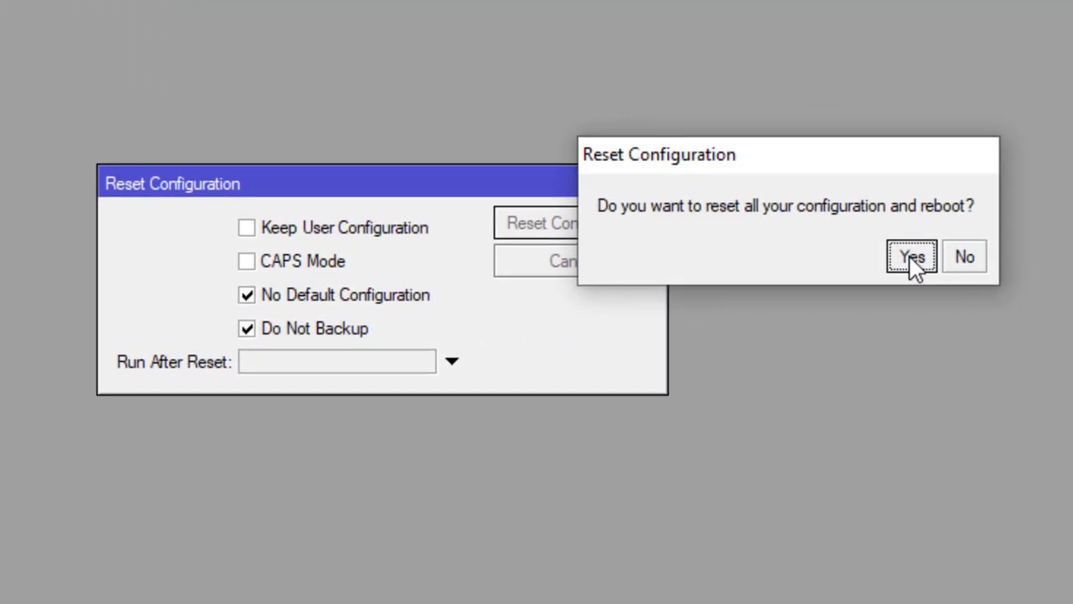
pyautogui.click(908, 256)
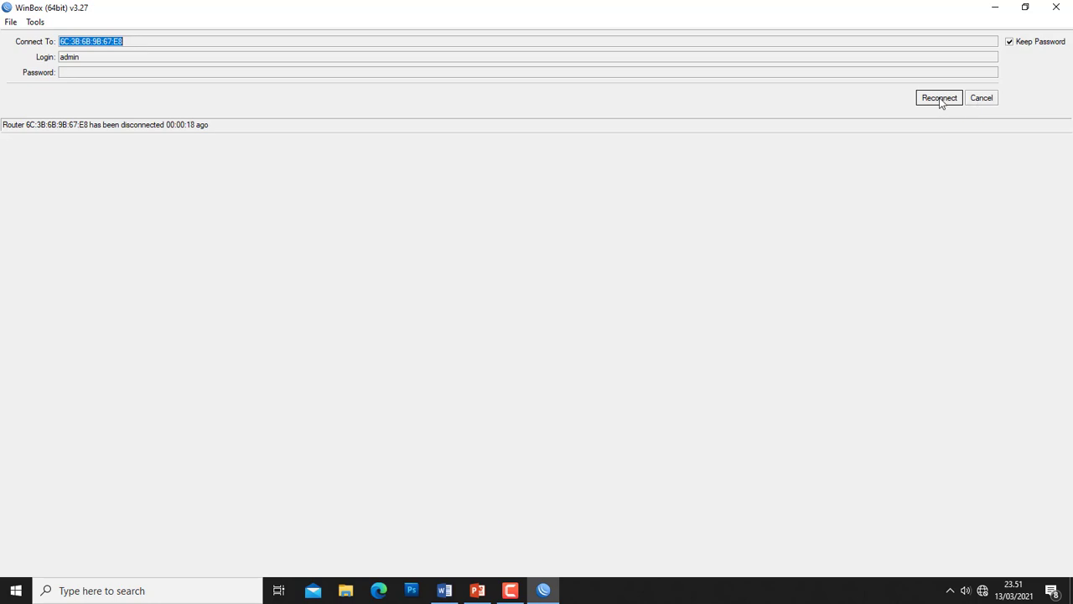
# - Reconnect to the reset hEX lite router through its MAC address row at 0.0.0.0
pyautogui.click(983, 99)
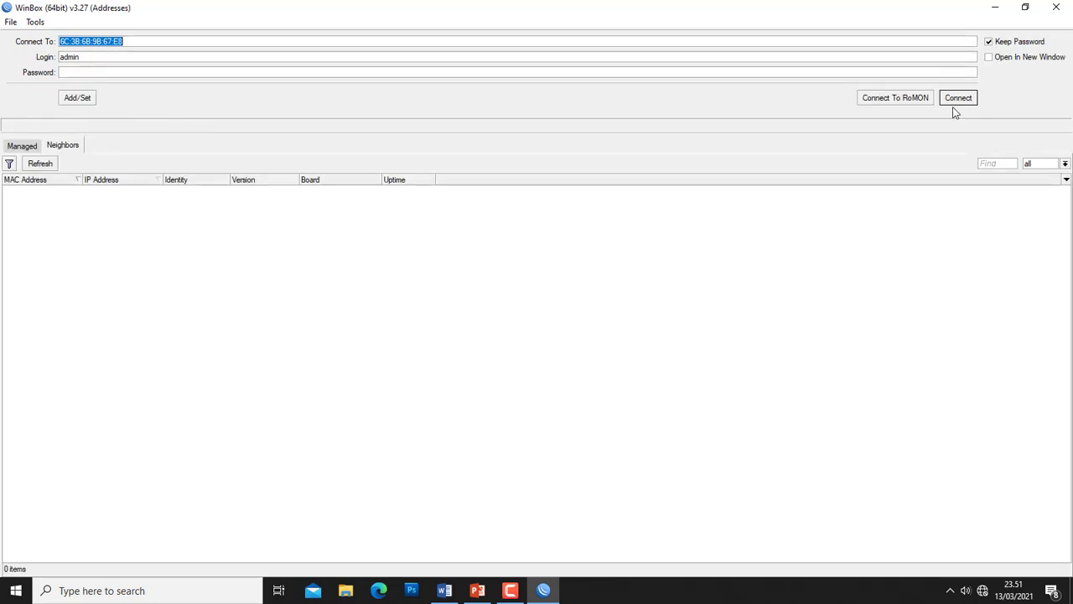
pyautogui.click(26, 191)
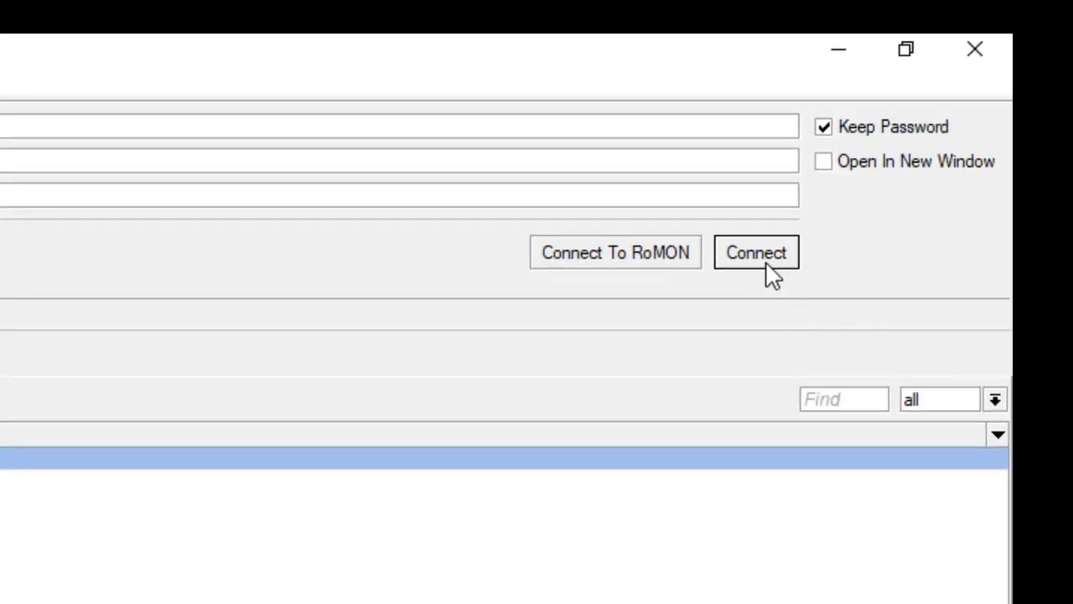
pyautogui.click(765, 263)
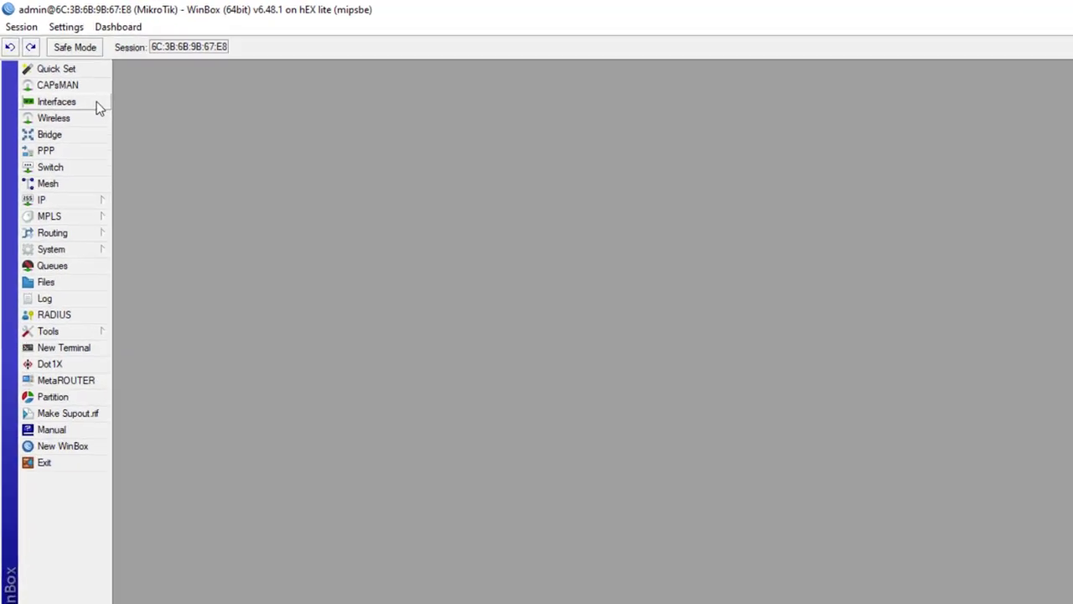
# - Open the Interface List, centre it on screen and look over ether1 to ether3
pyautogui.click(79, 87)
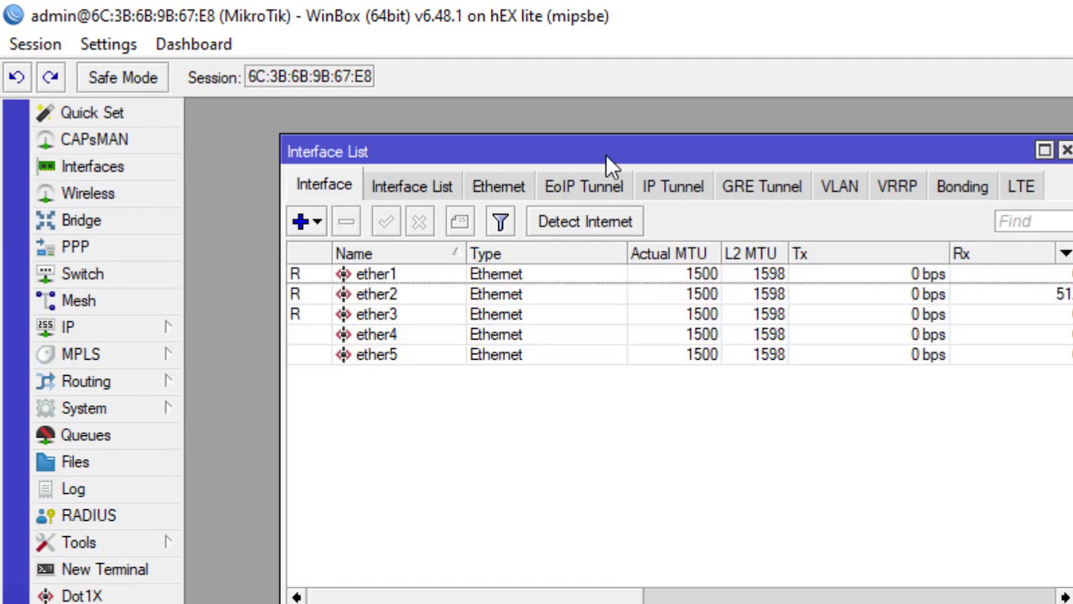
pyautogui.moveTo(610, 163); pyautogui.dragTo(853, 288)
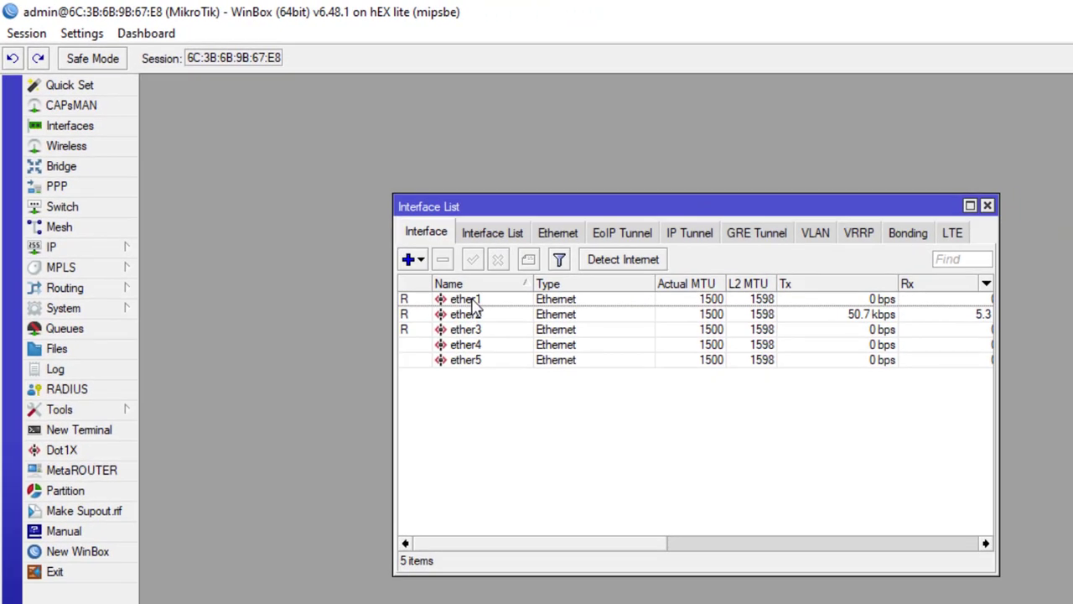
pyautogui.click(473, 303)
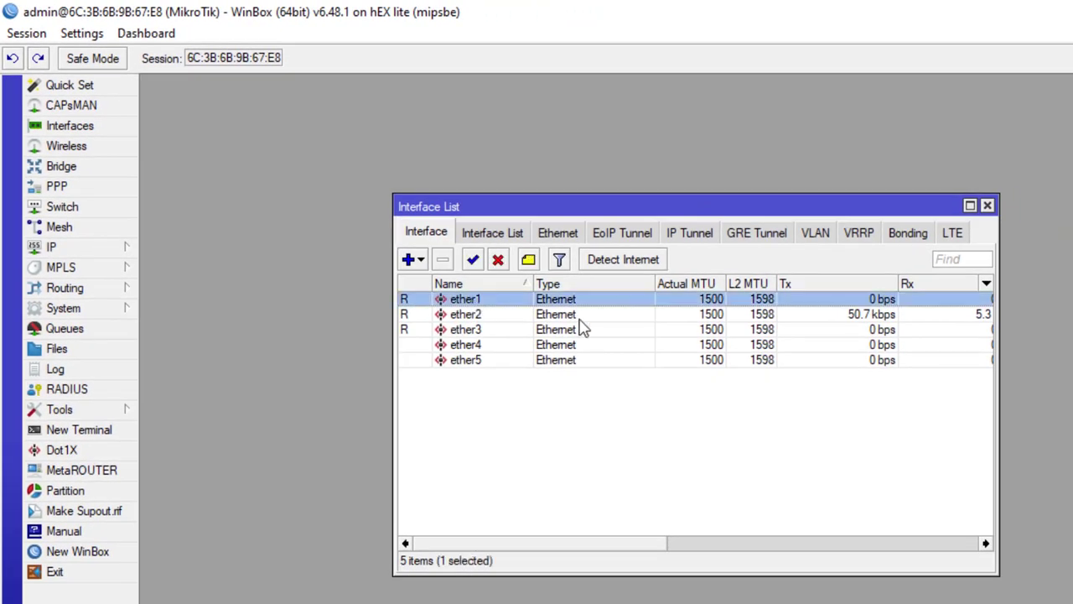
pyautogui.click(480, 316)
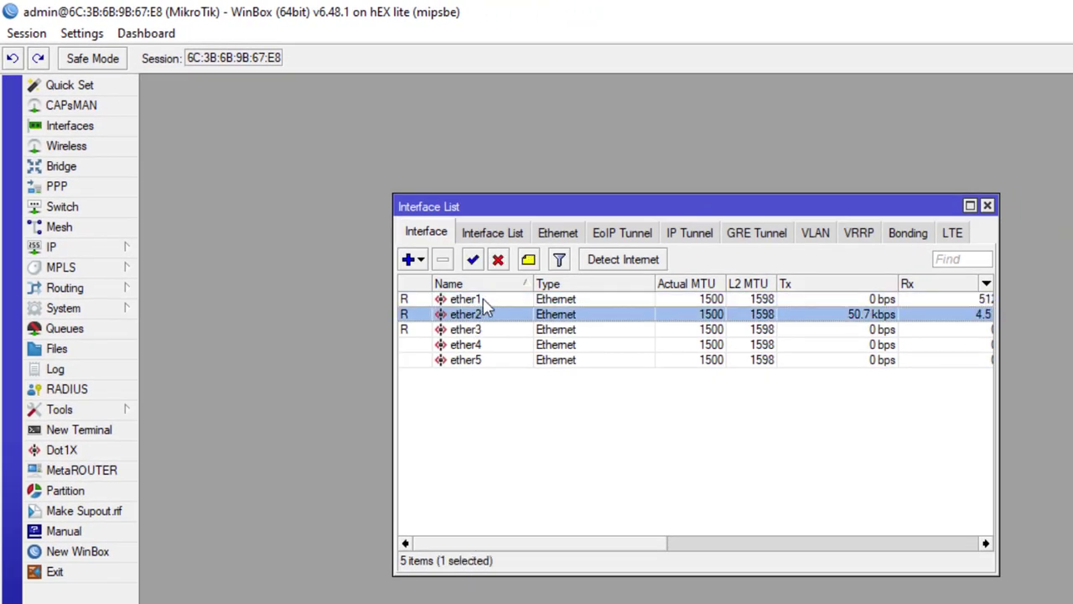
pyautogui.click(476, 302)
pyautogui.click(479, 315)
pyautogui.click(483, 332)
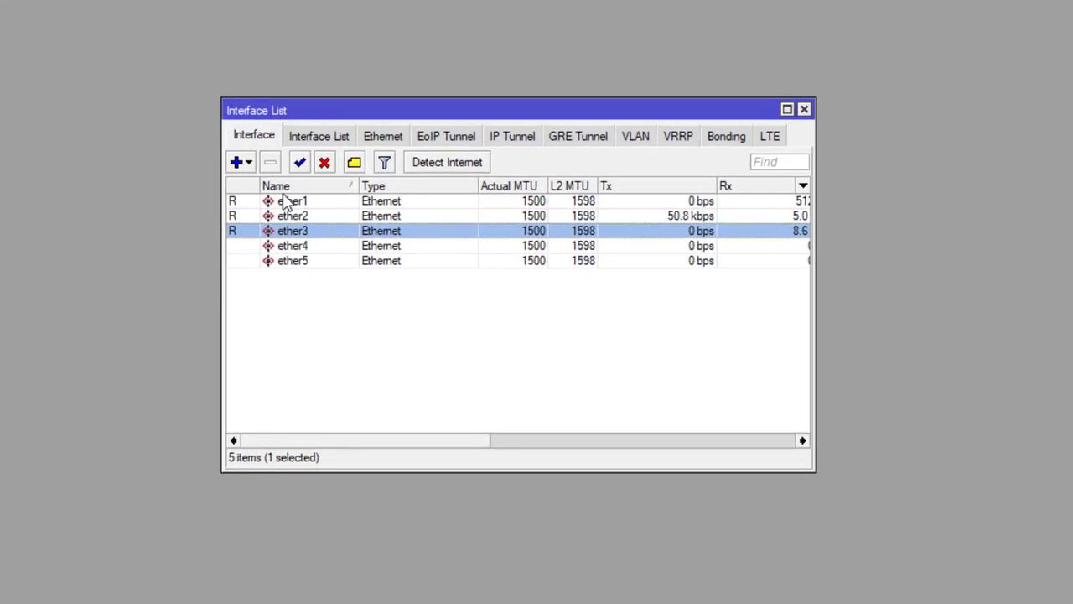
# - Rename ether1 to ether1-Internet
pyautogui.doubleClick(310, 200)
pyautogui.click(461, 200)
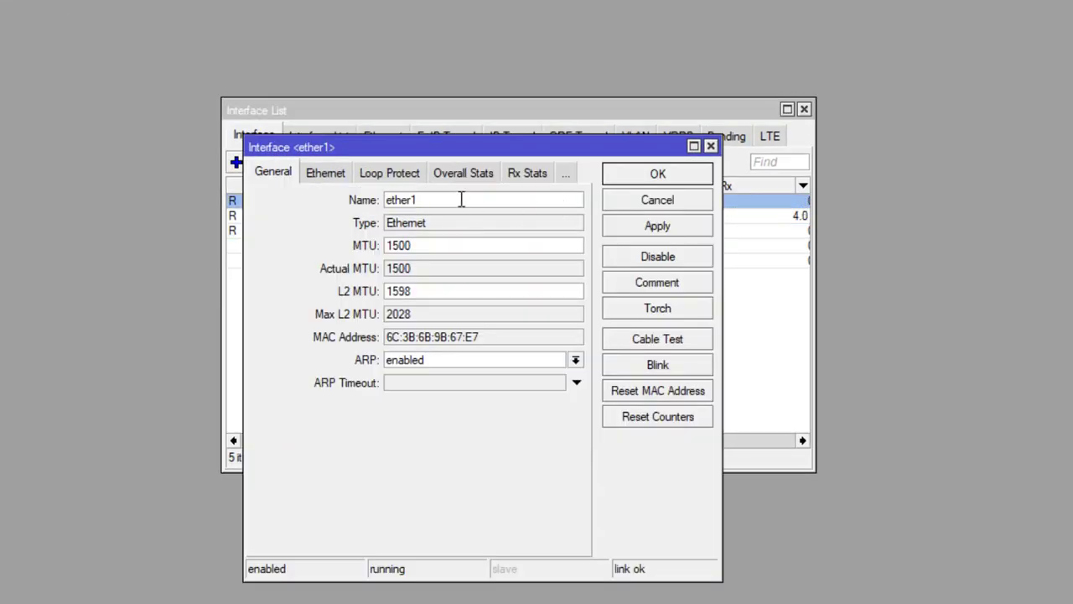
pyautogui.write('-In')
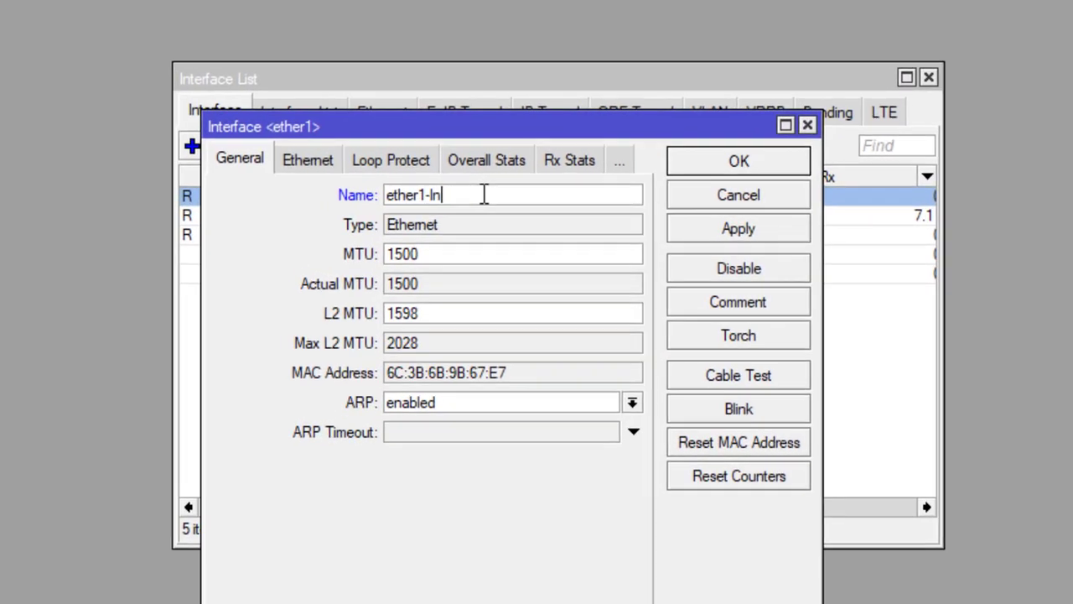
pyautogui.write('ternet')
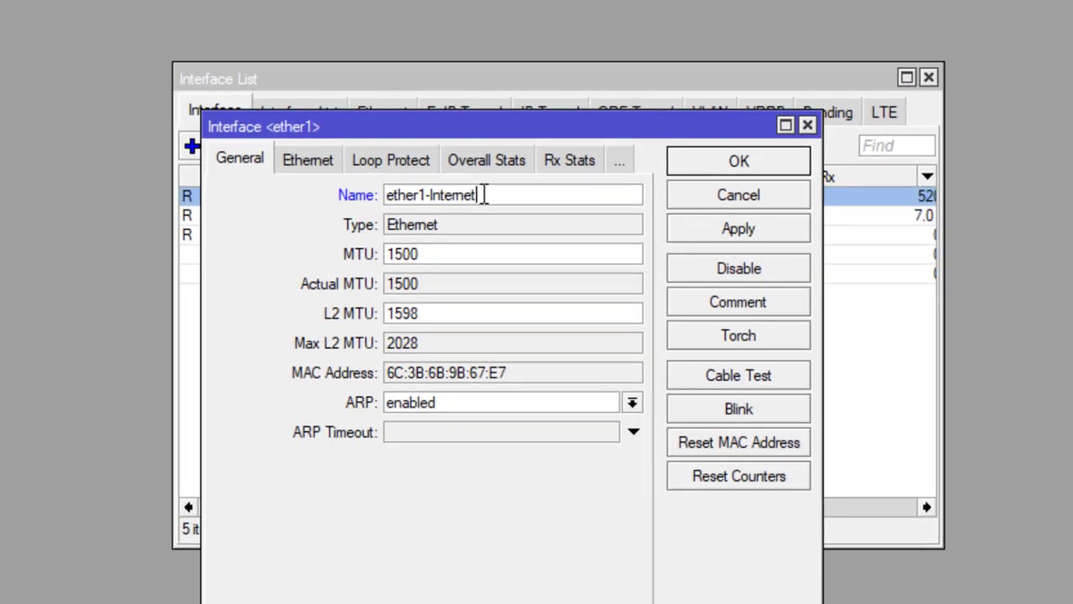
pyautogui.click(697, 230)
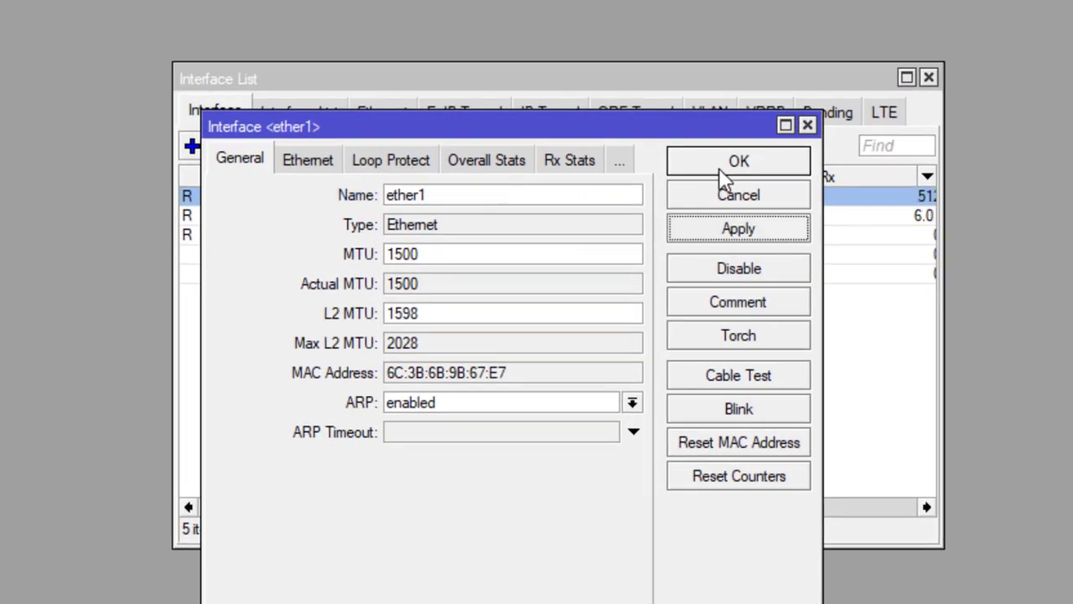
pyautogui.click(722, 164)
# - Rename ether2 to ether2-Lokal
pyautogui.doubleClick(308, 216)
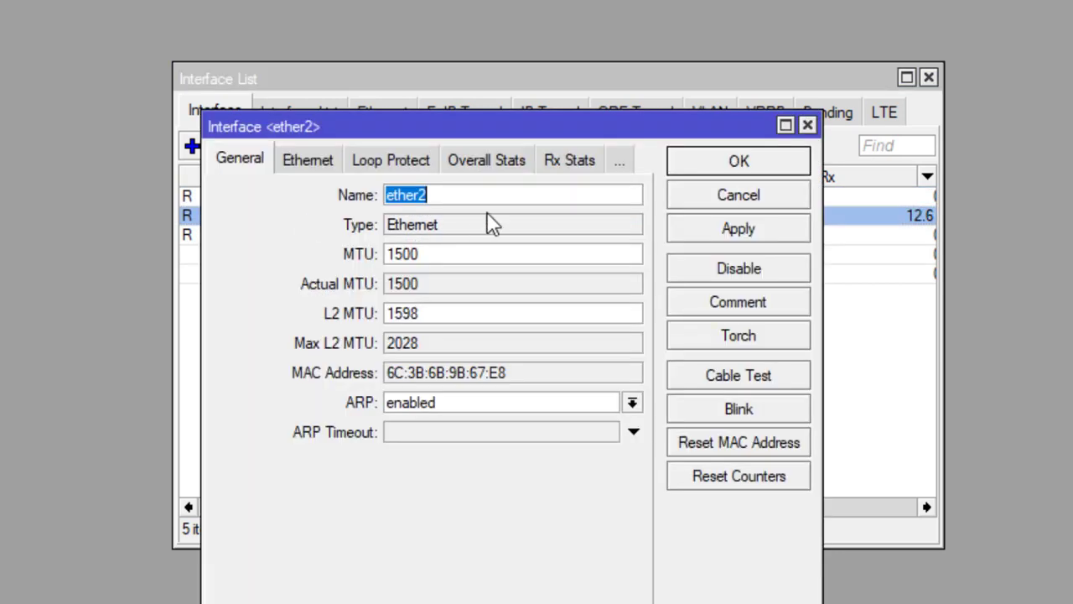
pyautogui.click(485, 195)
pyautogui.write('-Lokal')
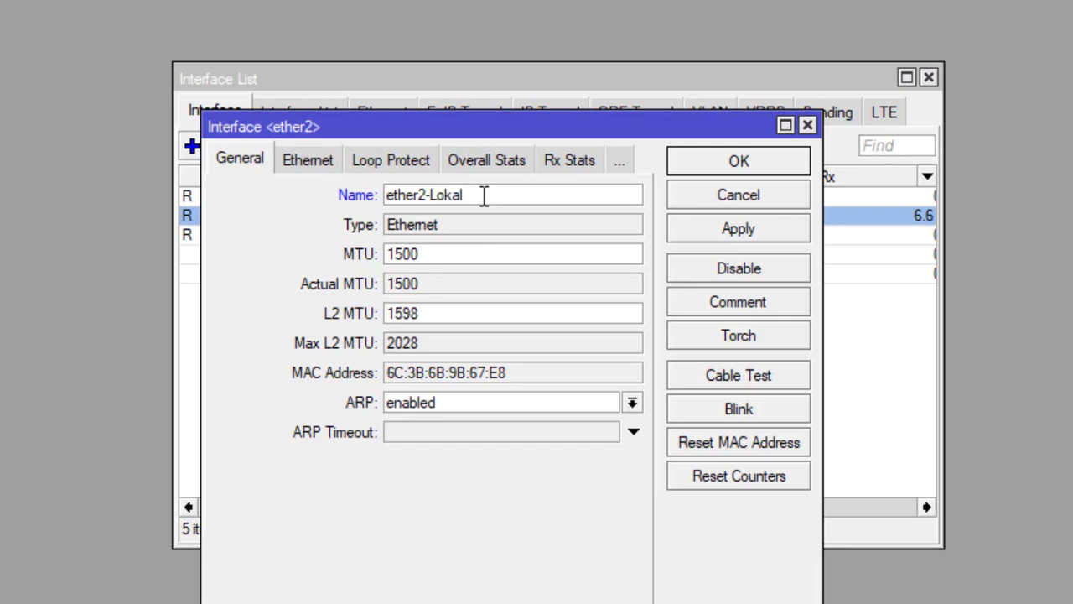
pyautogui.click(740, 238)
pyautogui.click(748, 165)
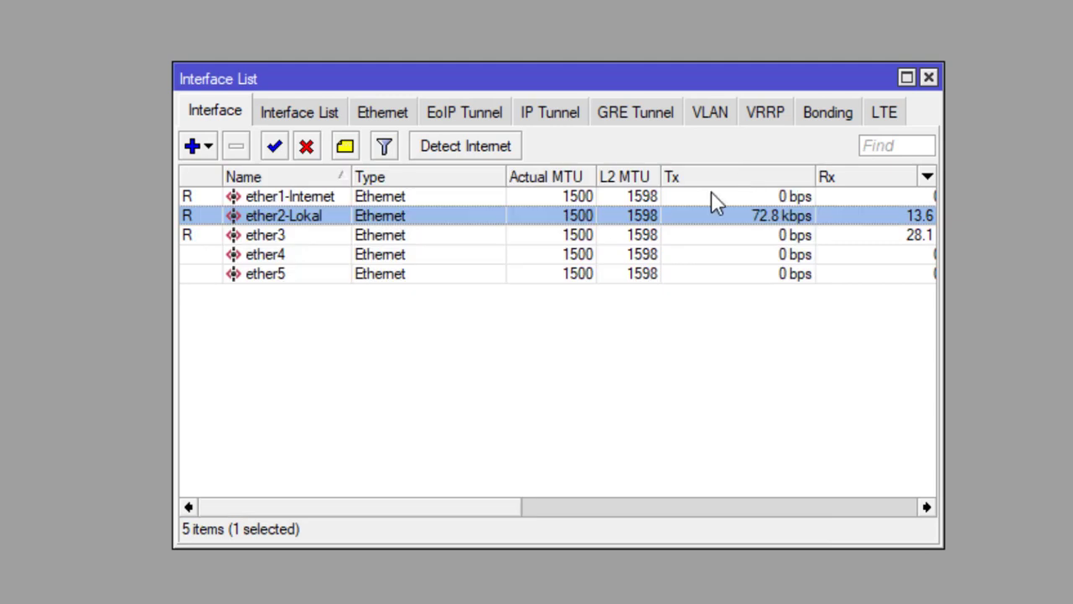
# - Rename ether3 to ether3-Hostpot
pyautogui.doubleClick(342, 238)
pyautogui.click(470, 195)
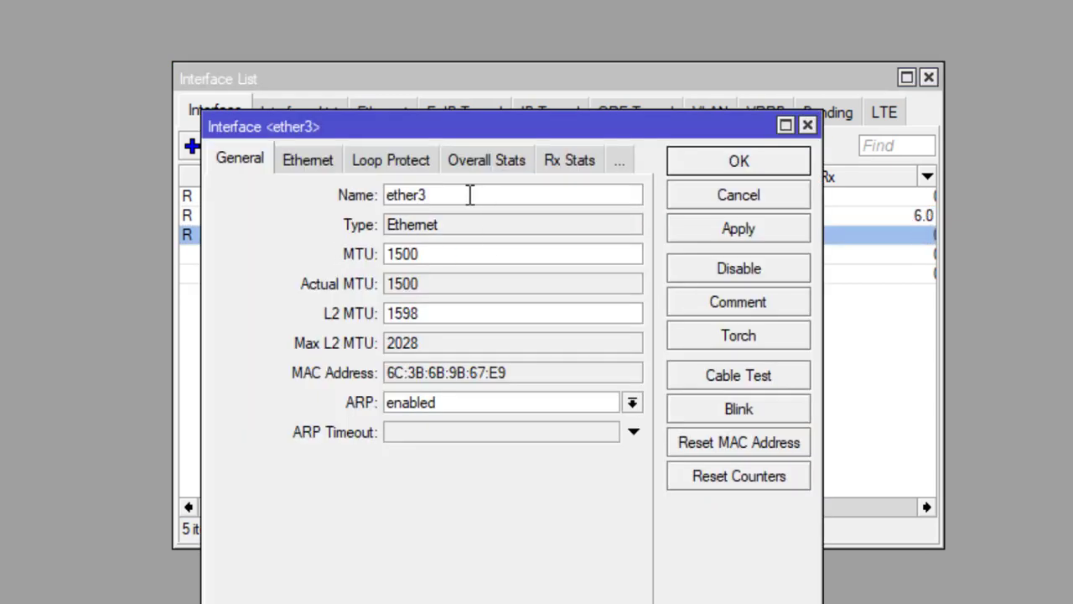
pyautogui.write('-Hostpot')
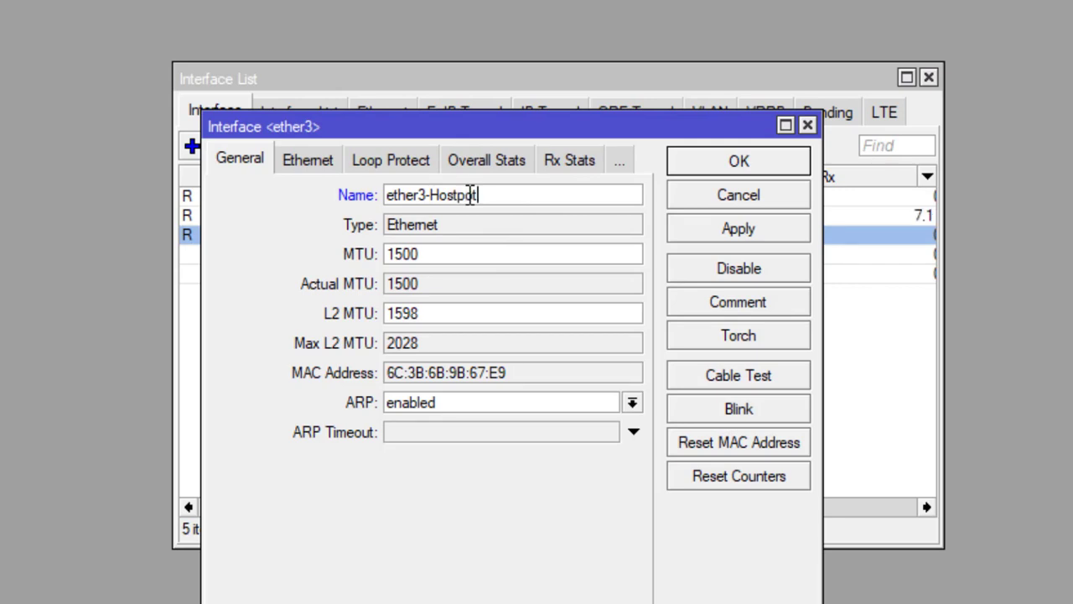
pyautogui.click(723, 229)
pyautogui.click(741, 163)
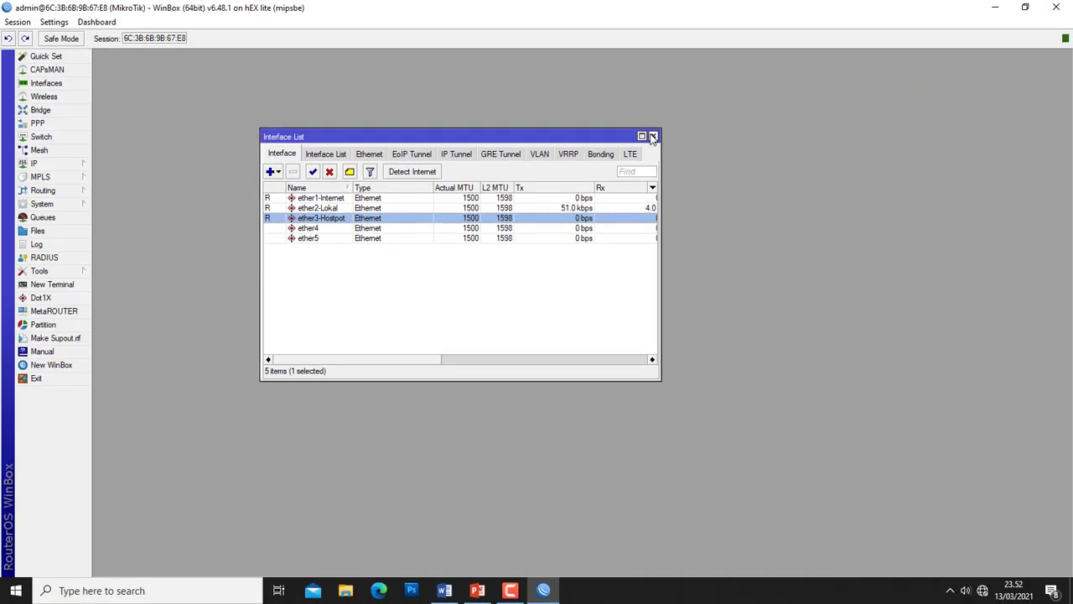
# - Close the Interface List and open the IP > DHCP Client list
pyautogui.click(653, 137)
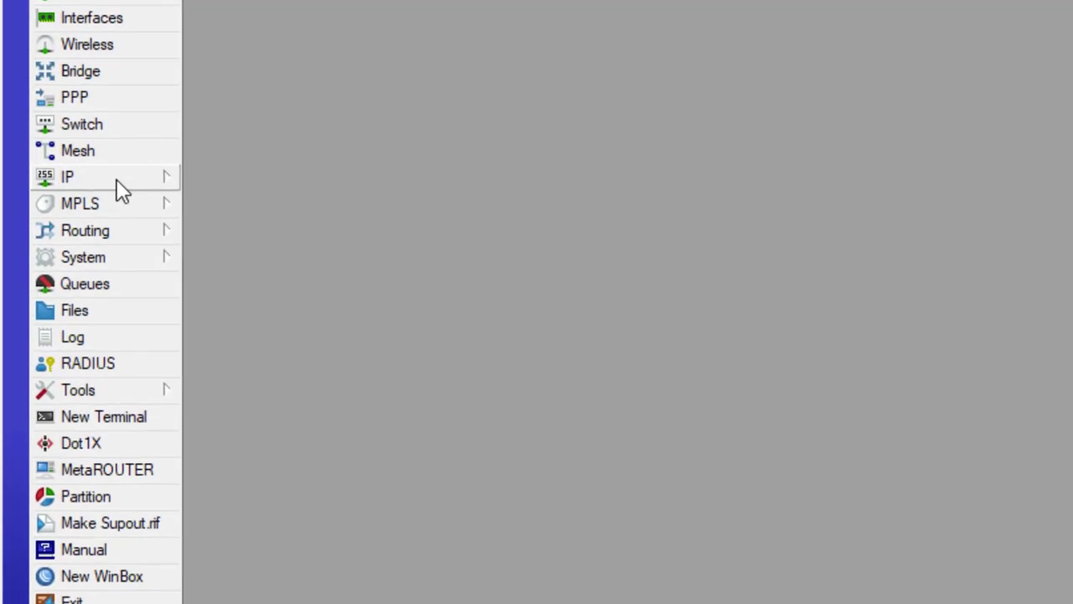
pyautogui.click(117, 180)
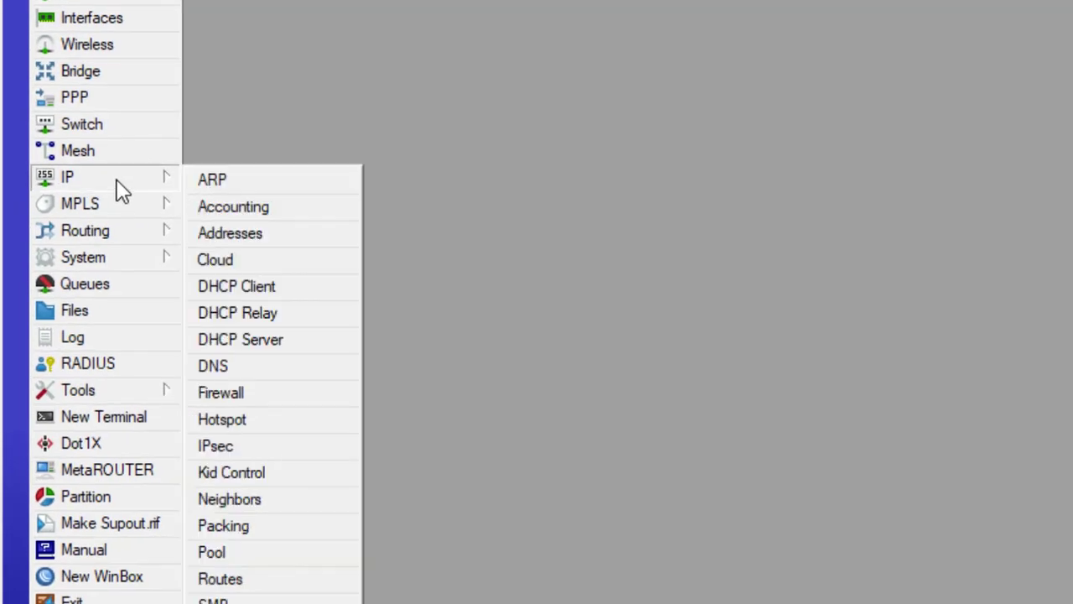
pyautogui.click(263, 289)
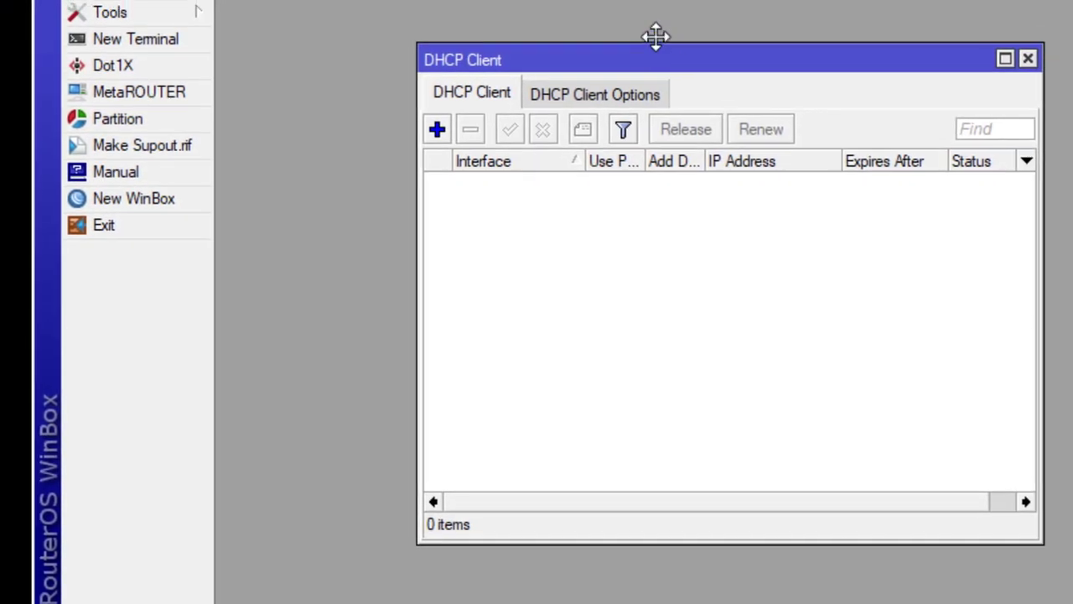
pyautogui.moveTo(656, 36); pyautogui.dragTo(632, 36)
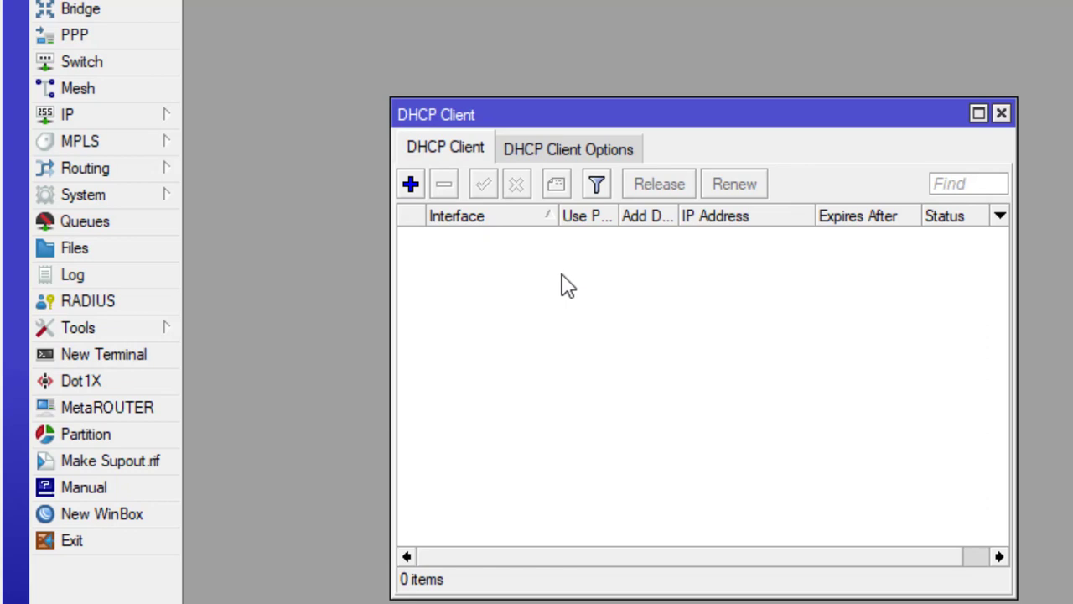
# - Add a DHCP client for interface ether1-Internet, save it and enable it
pyautogui.click(410, 184)
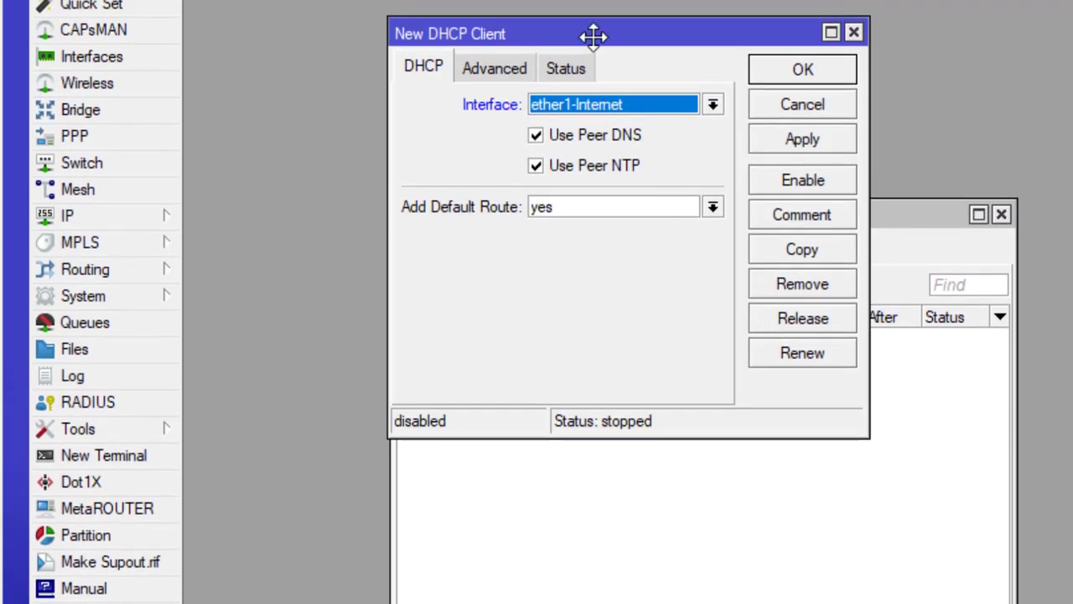
pyautogui.moveTo(592, 33); pyautogui.dragTo(734, 293)
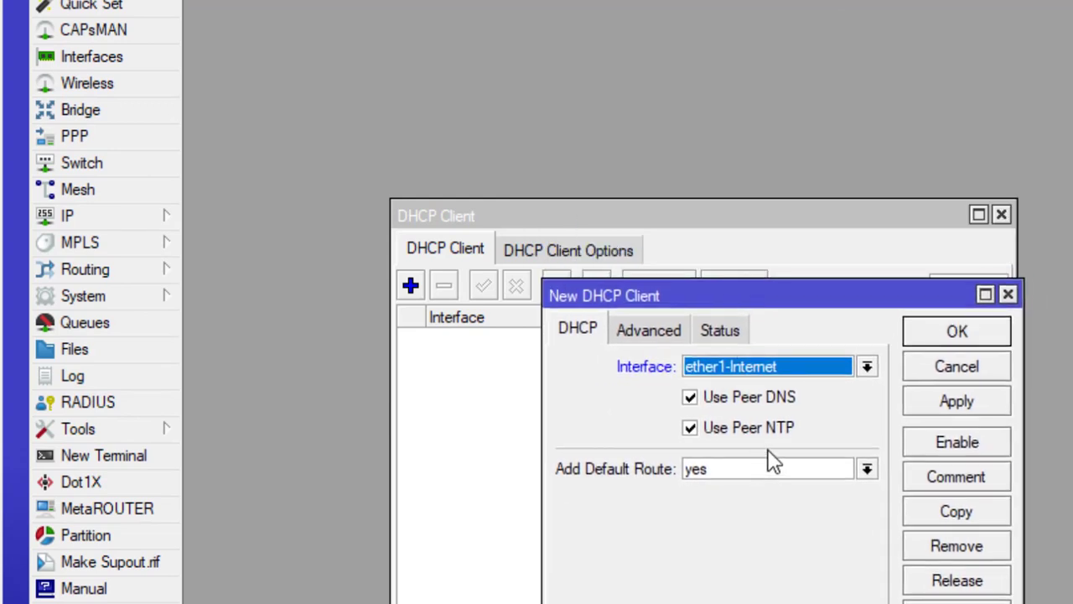
pyautogui.click(724, 361)
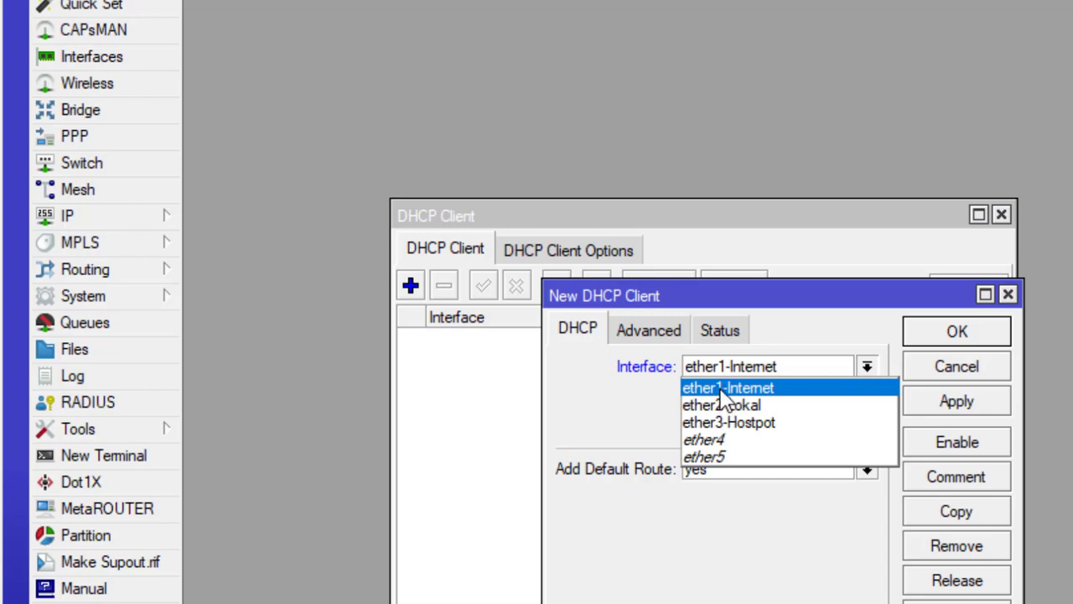
pyautogui.click(723, 390)
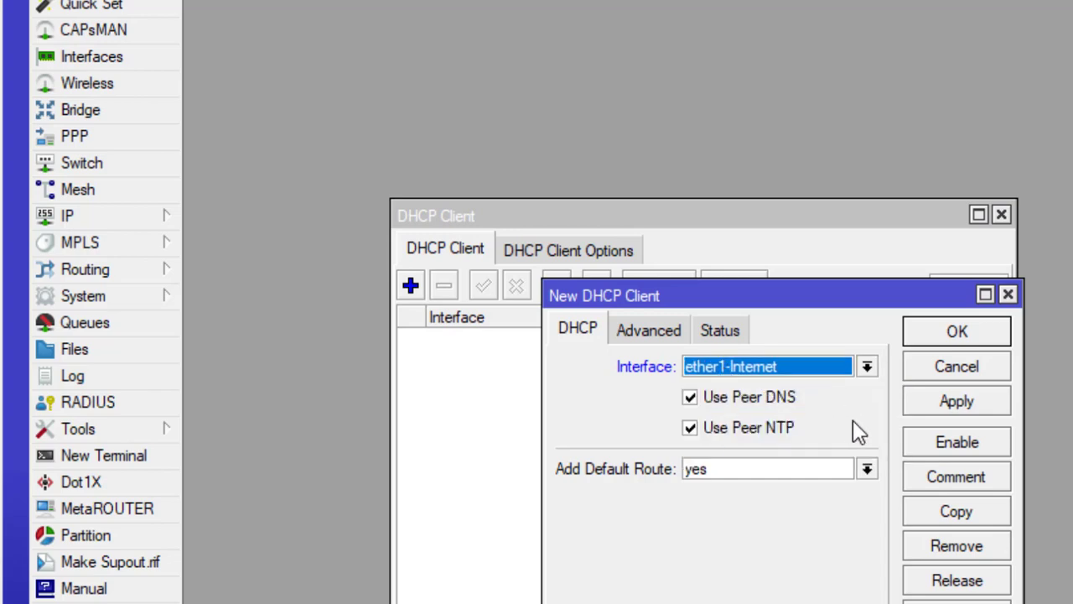
pyautogui.click(946, 406)
pyautogui.click(952, 336)
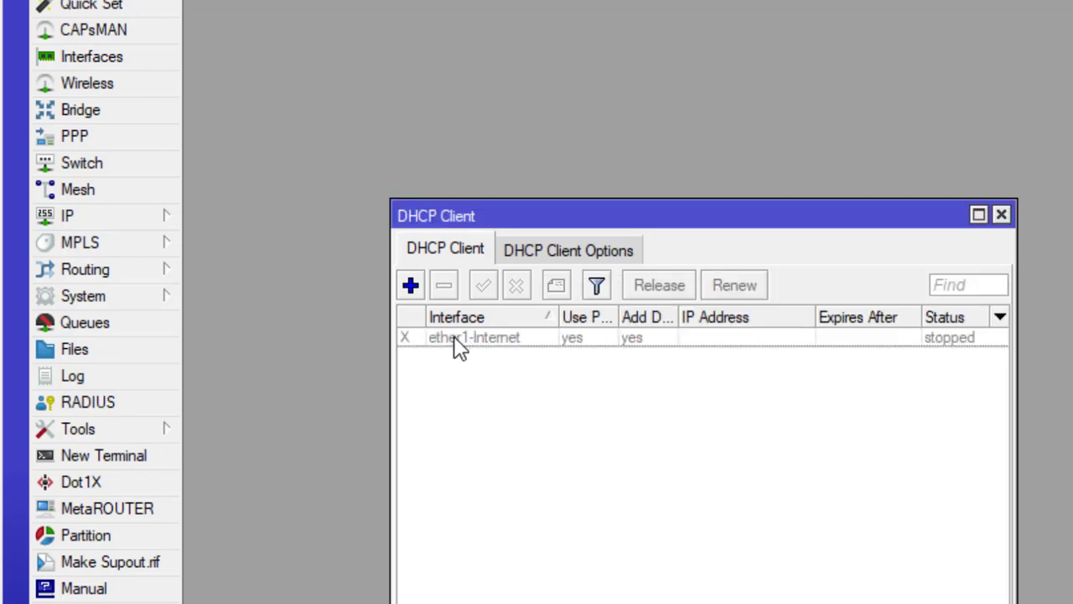
pyautogui.click(457, 344)
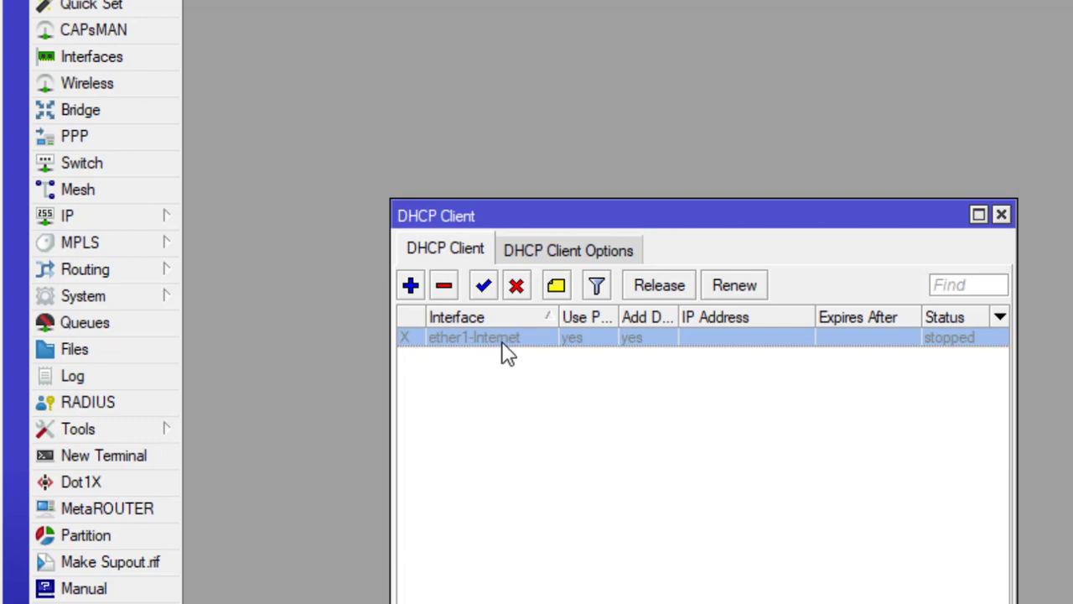
pyautogui.click(484, 287)
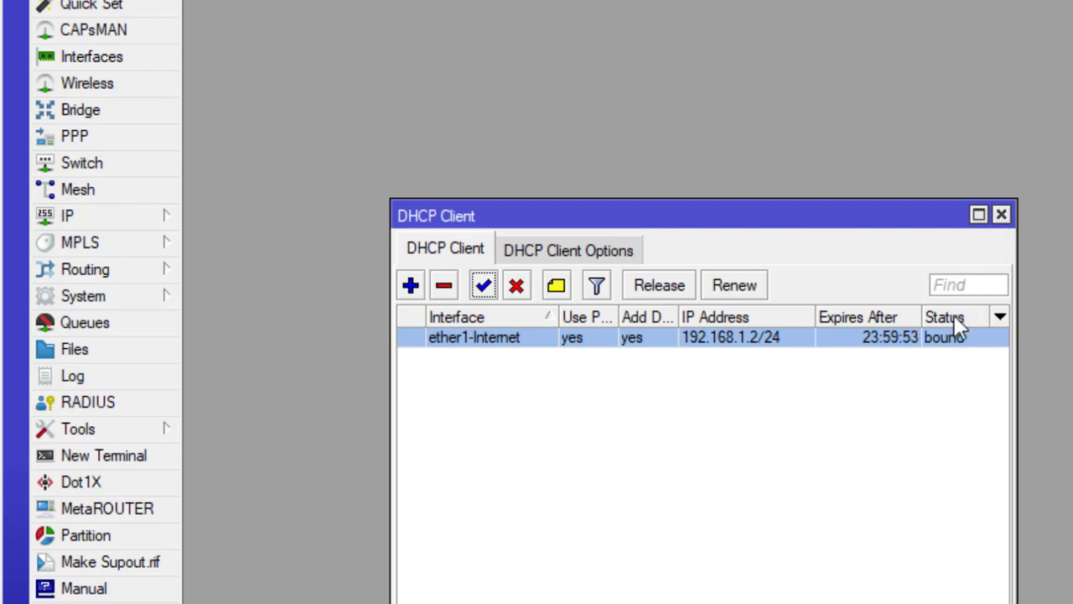
# - Close the DHCP Client list and check the NTP = Yes requirement on the task sheet
pyautogui.click(1005, 217)
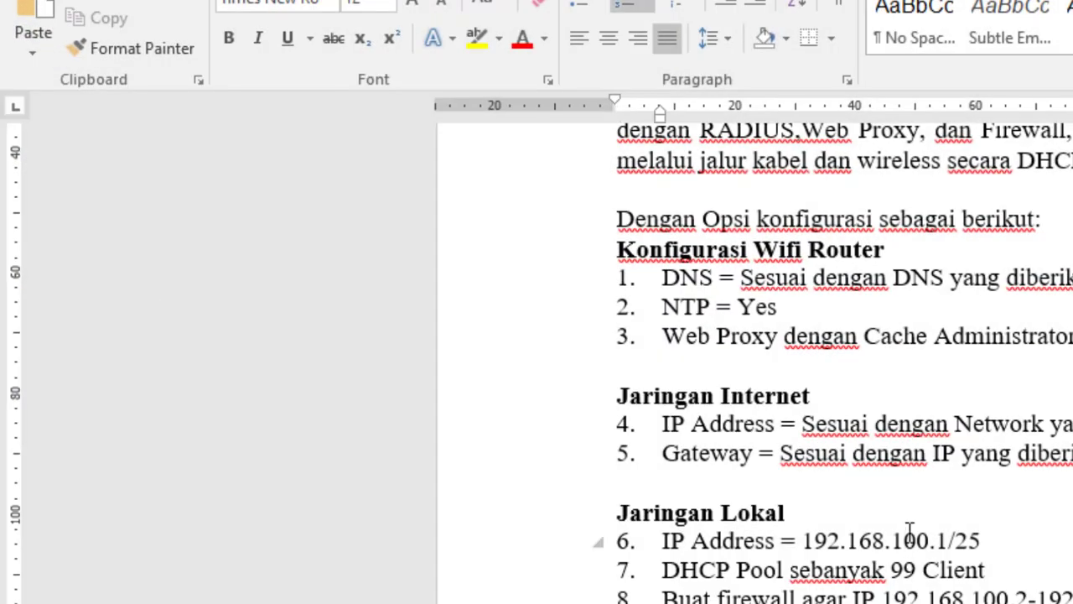
pyautogui.scroll(1, 910, 536)
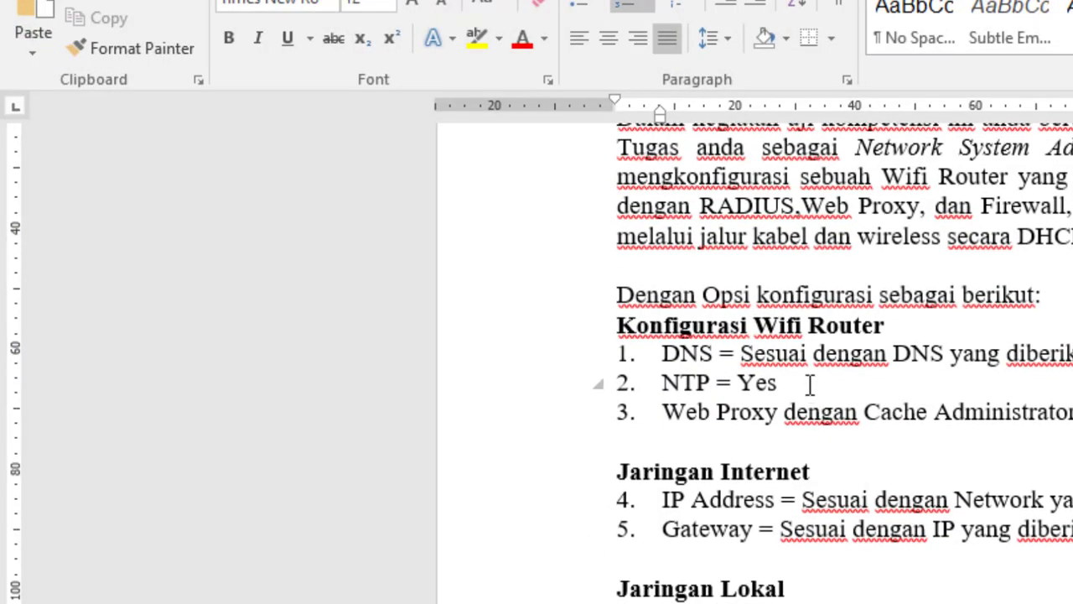
pyautogui.click(810, 384)
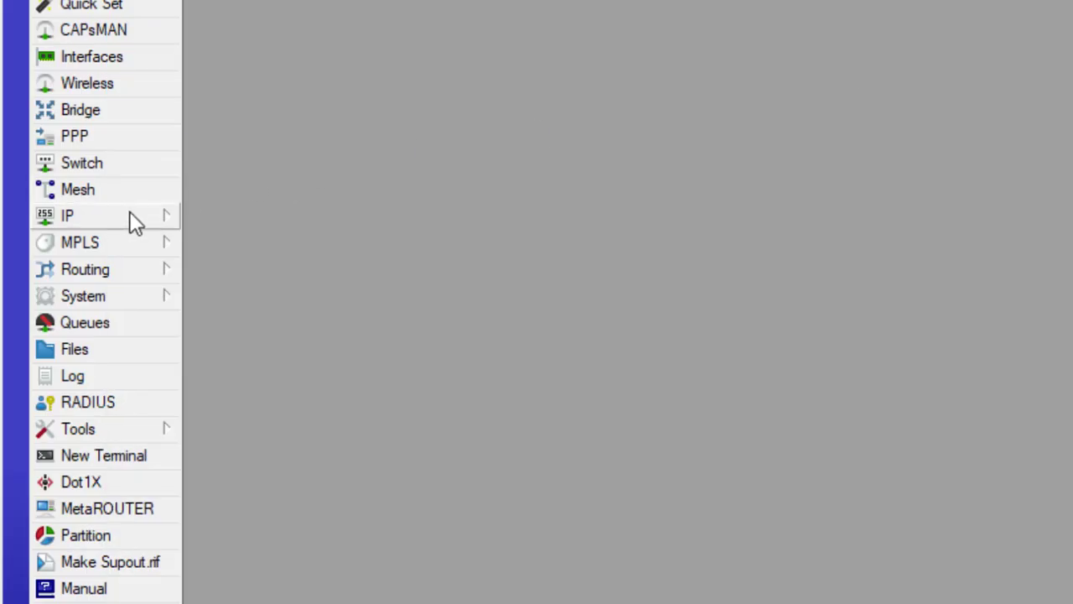
# - Tick Allow Remote Requests in IP > DNS and save with OK
pyautogui.click(129, 213)
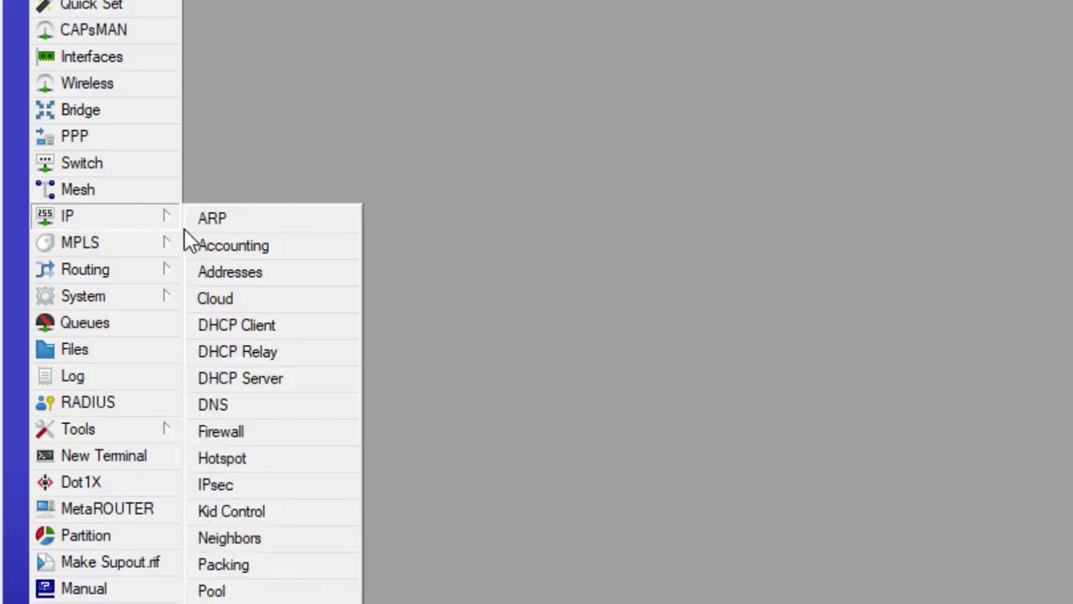
pyautogui.click(201, 405)
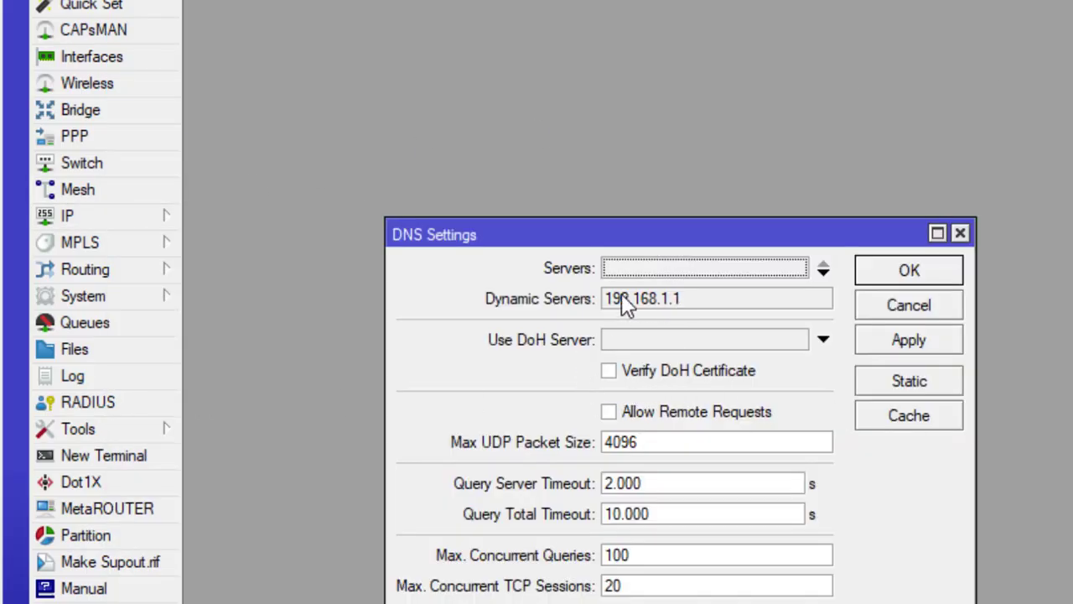
pyautogui.click(608, 412)
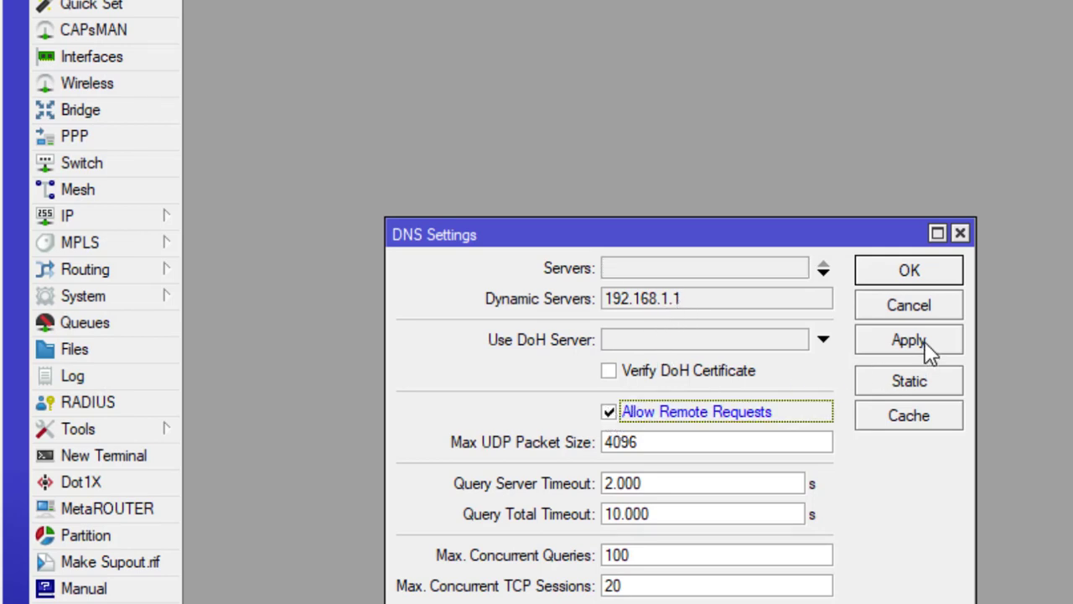
pyautogui.click(930, 272)
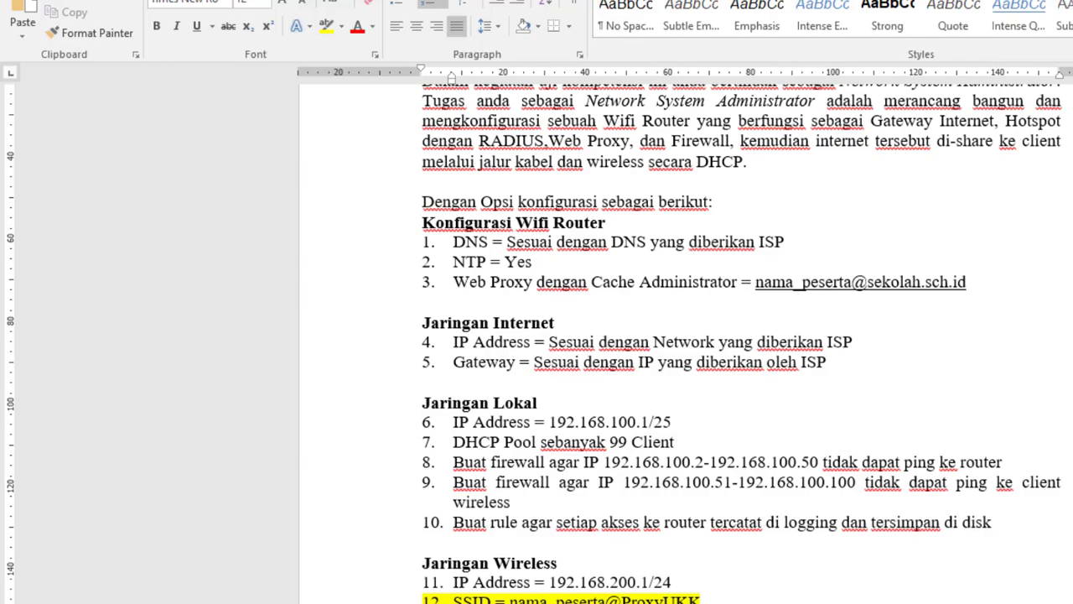
# - Switch back to WinBox from the taskbar
pyautogui.click(738, 601)
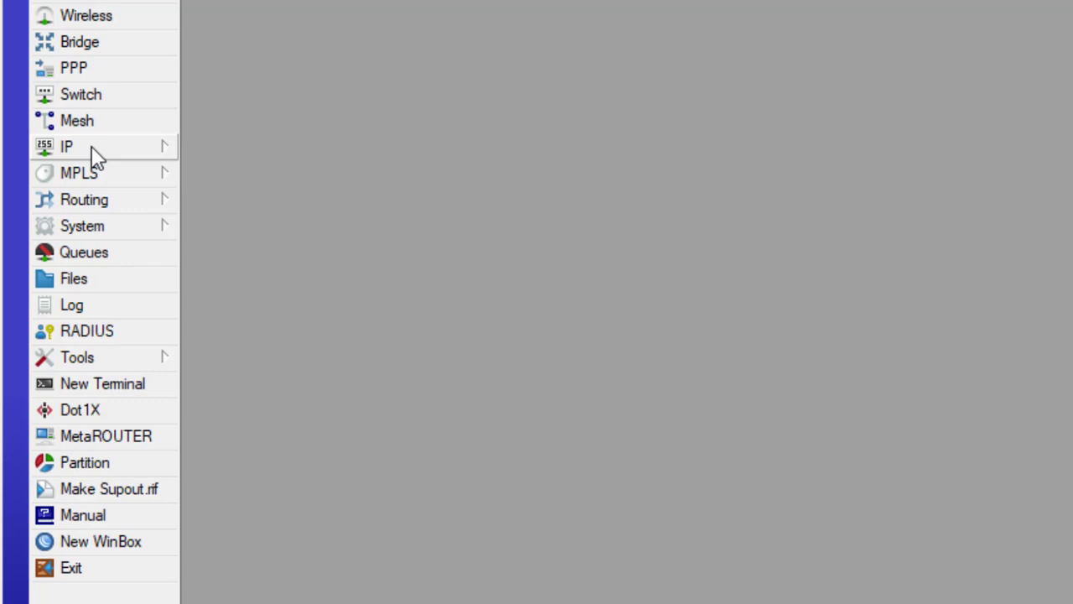
# - Add a NAT rule: chain srcnat, Out. Interface ether1-Internet, action masquerade
pyautogui.click(93, 152)
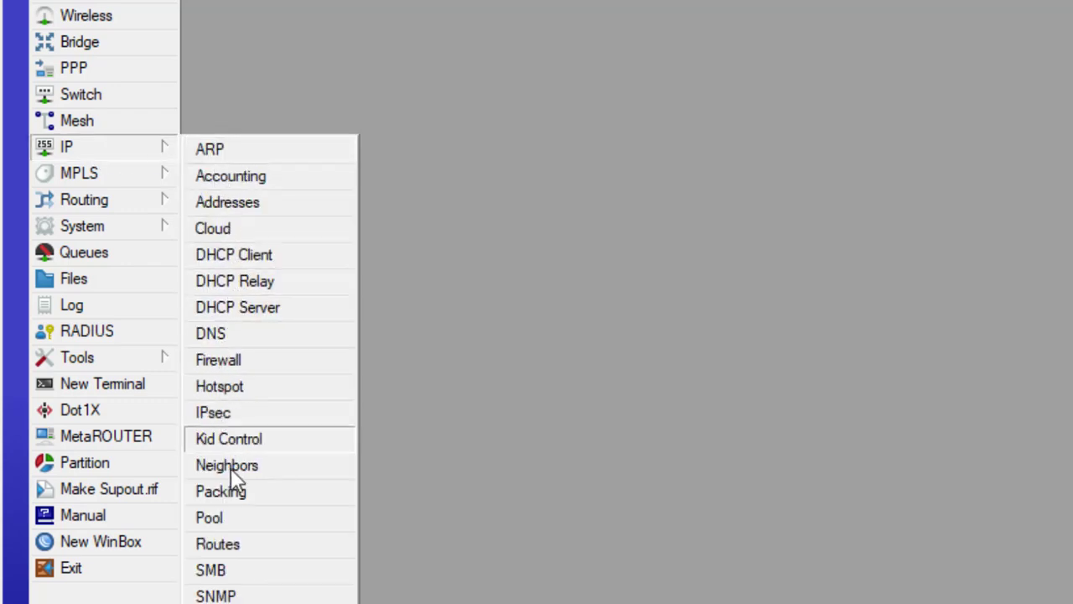
pyautogui.click(235, 361)
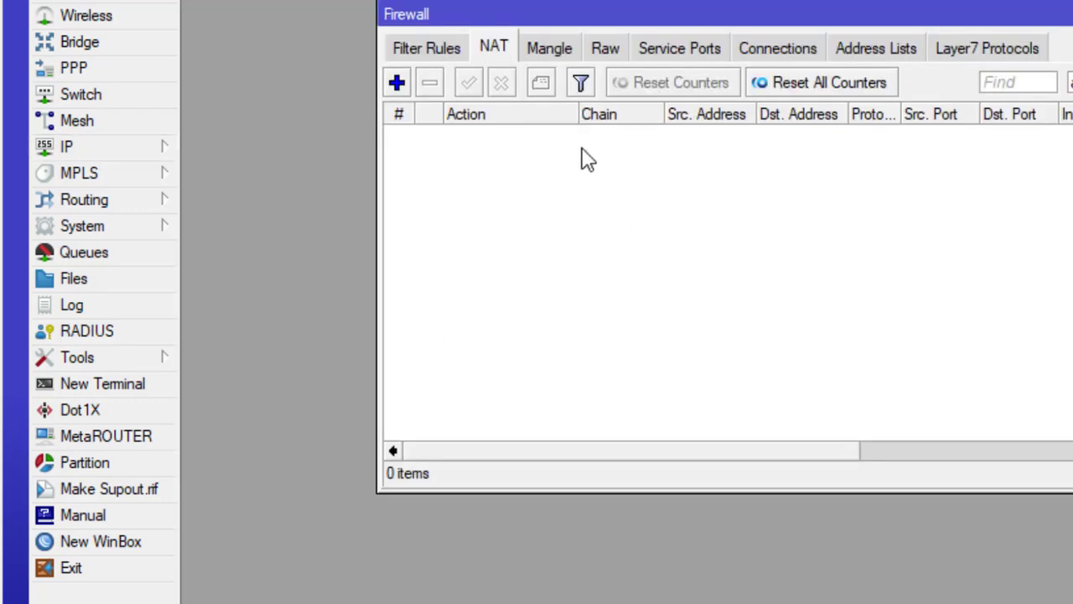
pyautogui.click(397, 84)
pyautogui.click(438, 184)
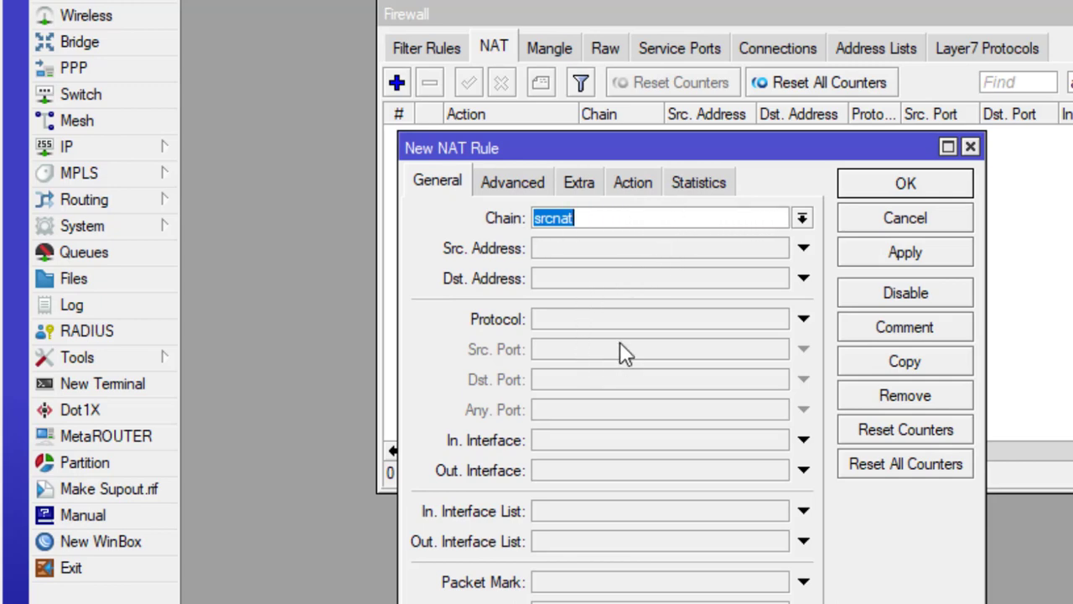
pyautogui.click(558, 475)
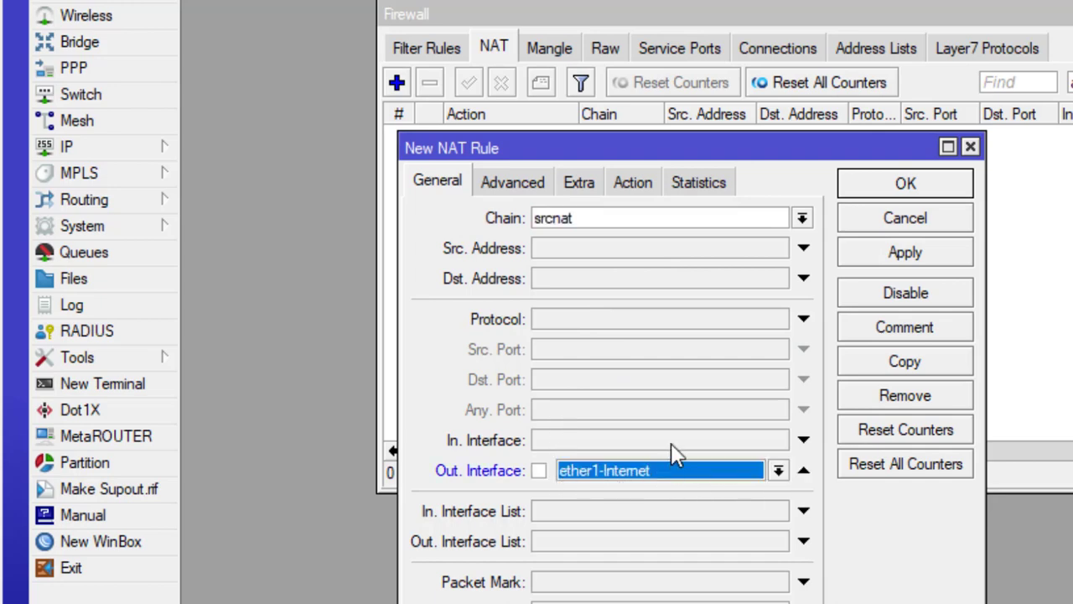
pyautogui.click(646, 195)
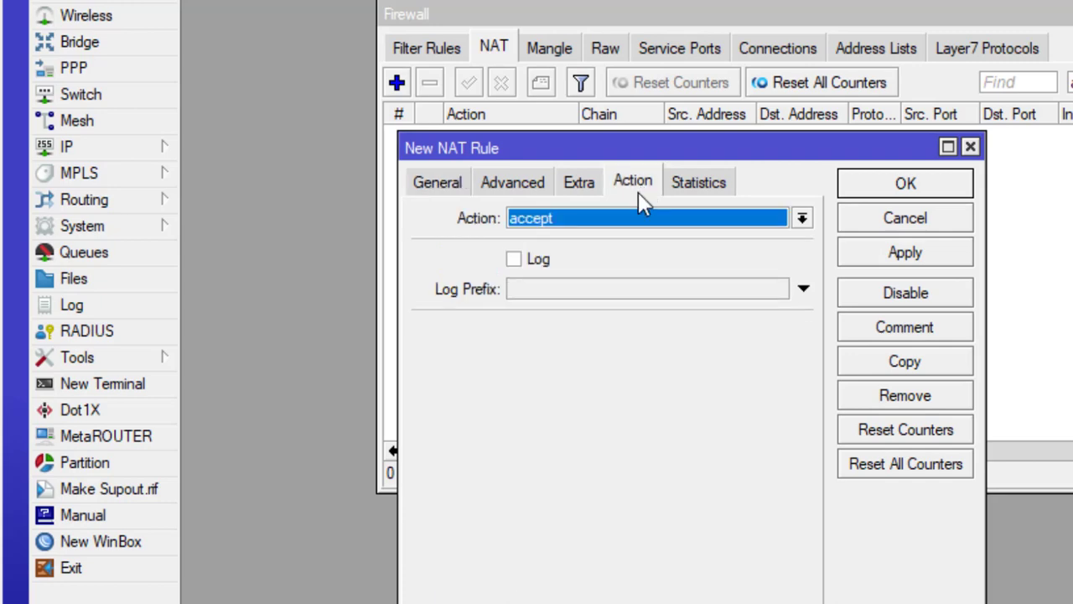
pyautogui.click(567, 222)
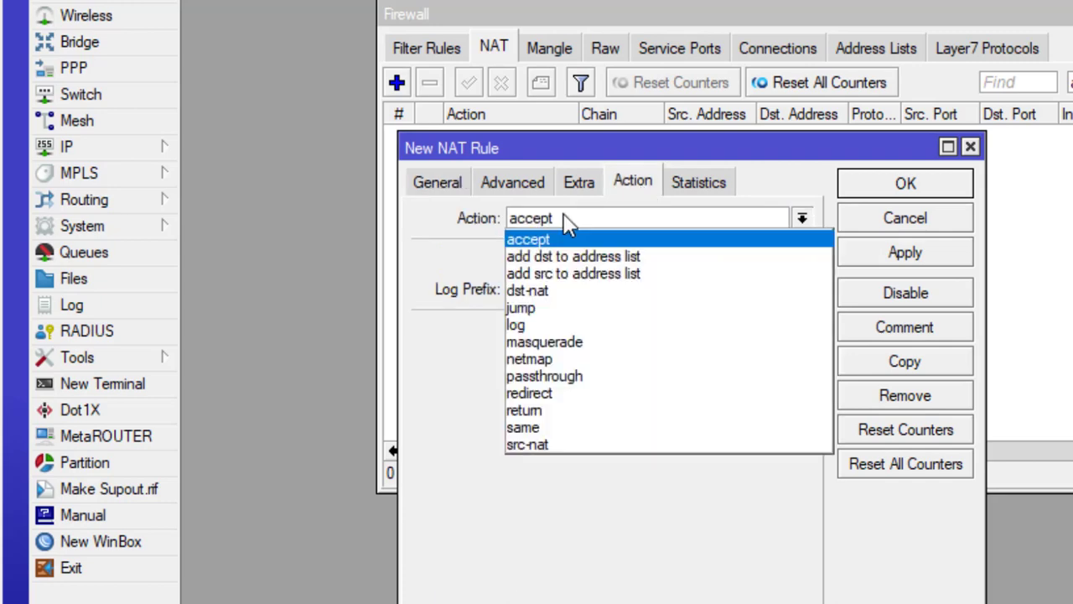
pyautogui.click(522, 342)
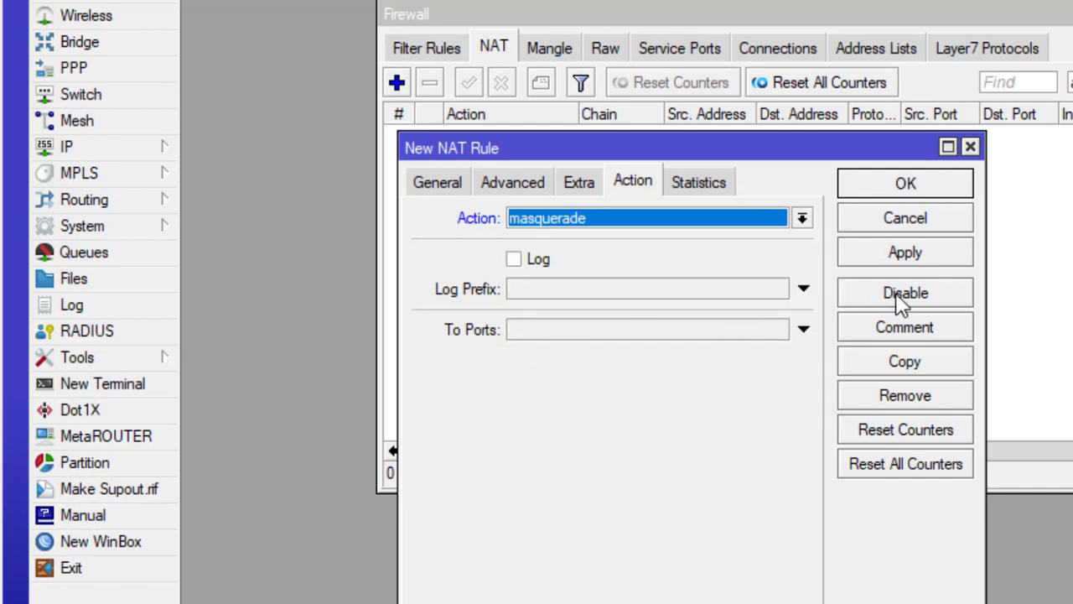
pyautogui.click(923, 258)
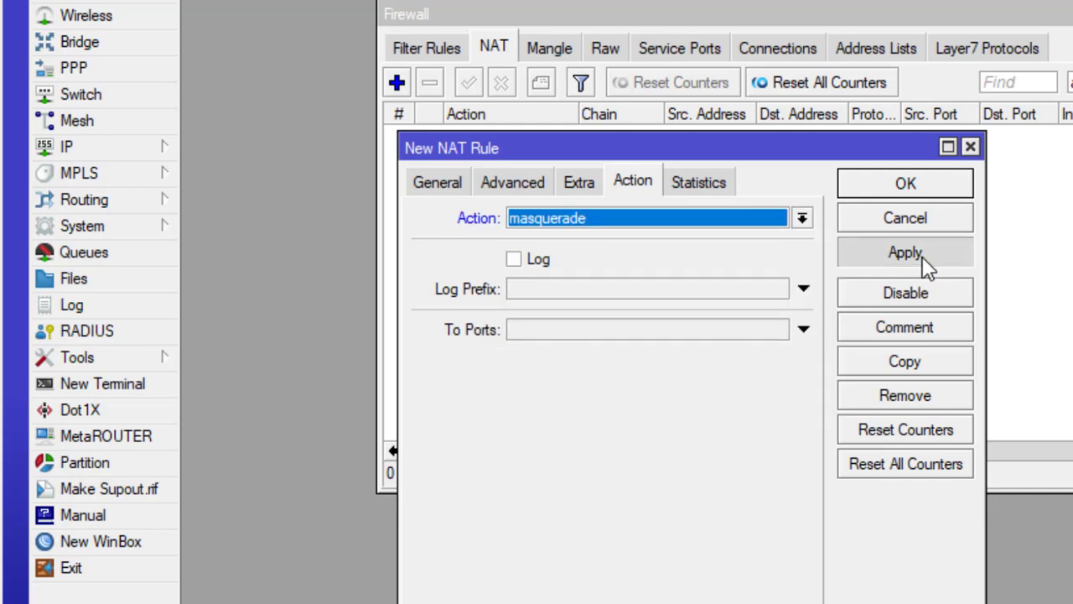
pyautogui.click(922, 201)
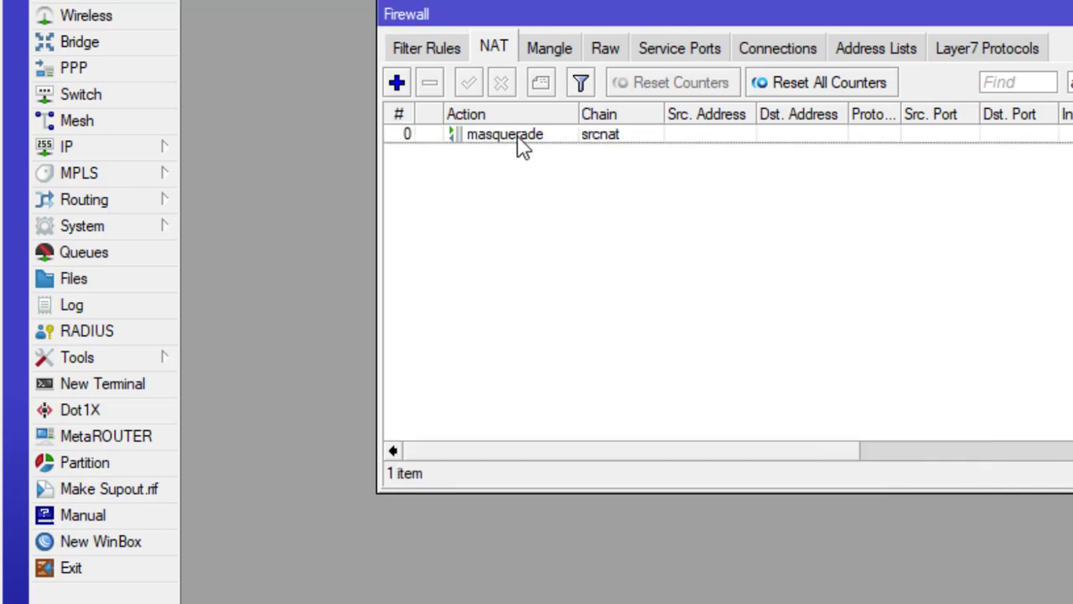
pyautogui.click(515, 137)
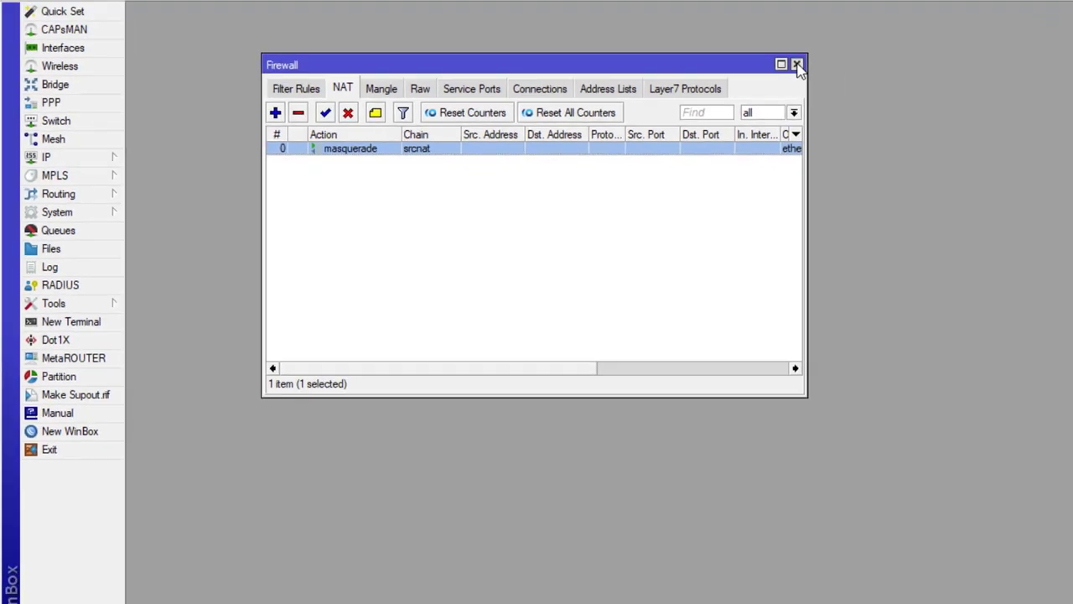
# - Ping 8.8.8.8 from a router terminal to confirm internet connectivity
pyautogui.click(1072, 14)
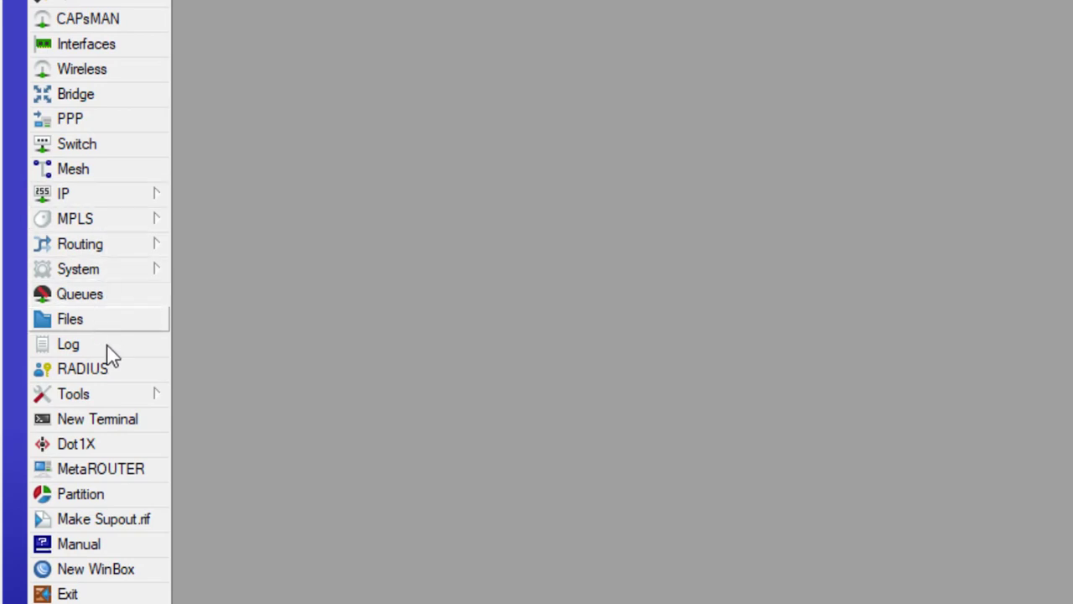
pyautogui.click(104, 434)
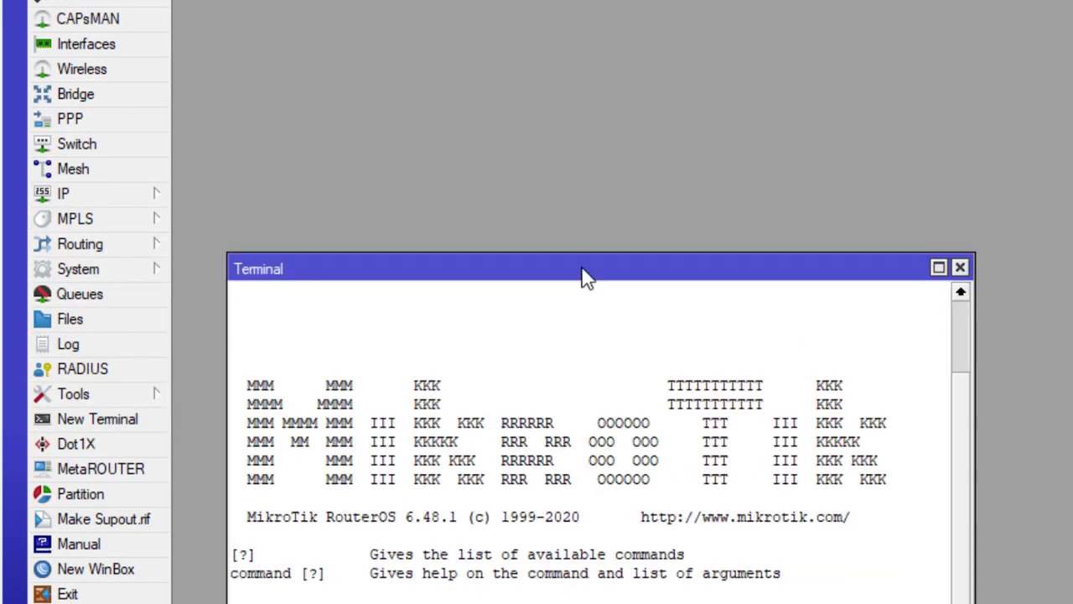
pyautogui.moveTo(582, 277); pyautogui.dragTo(707, 144)
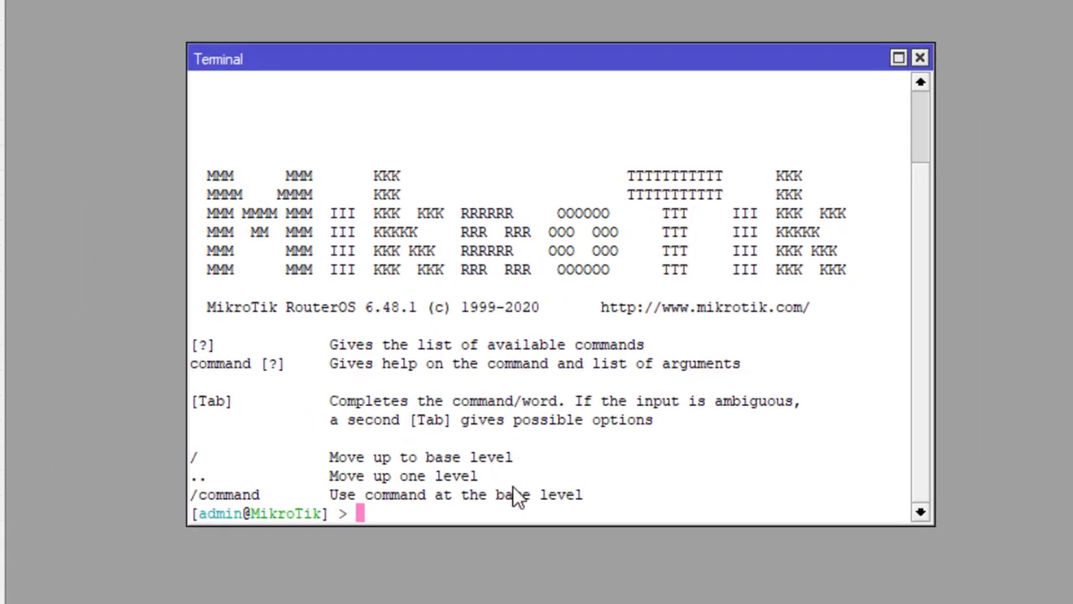
pyautogui.write('ping 8.8.8.8')
pyautogui.press('Return')
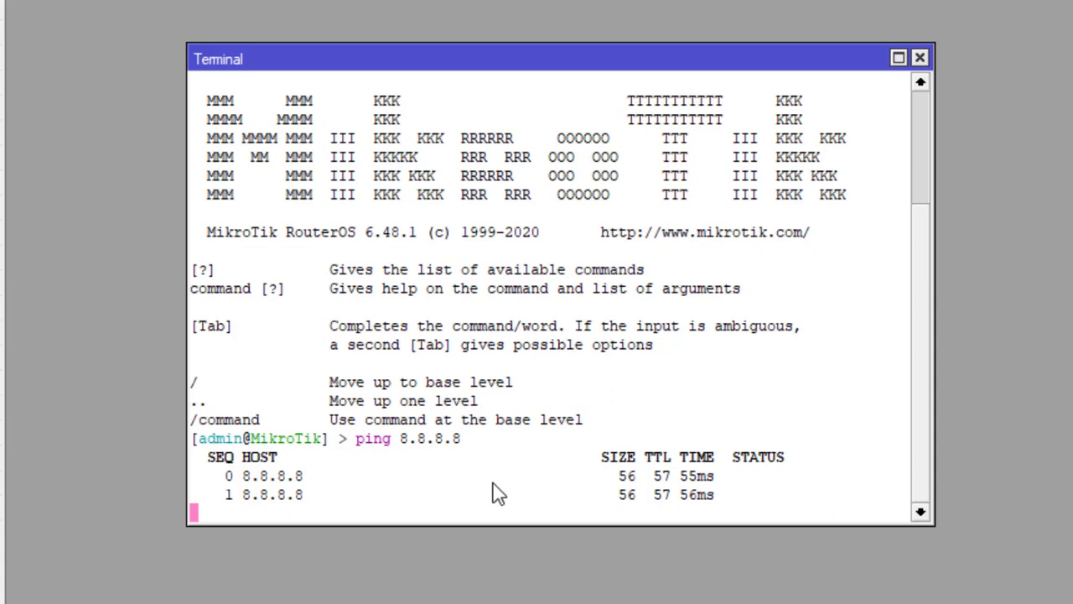
pyautogui.hotkey('ctrl', 'c')
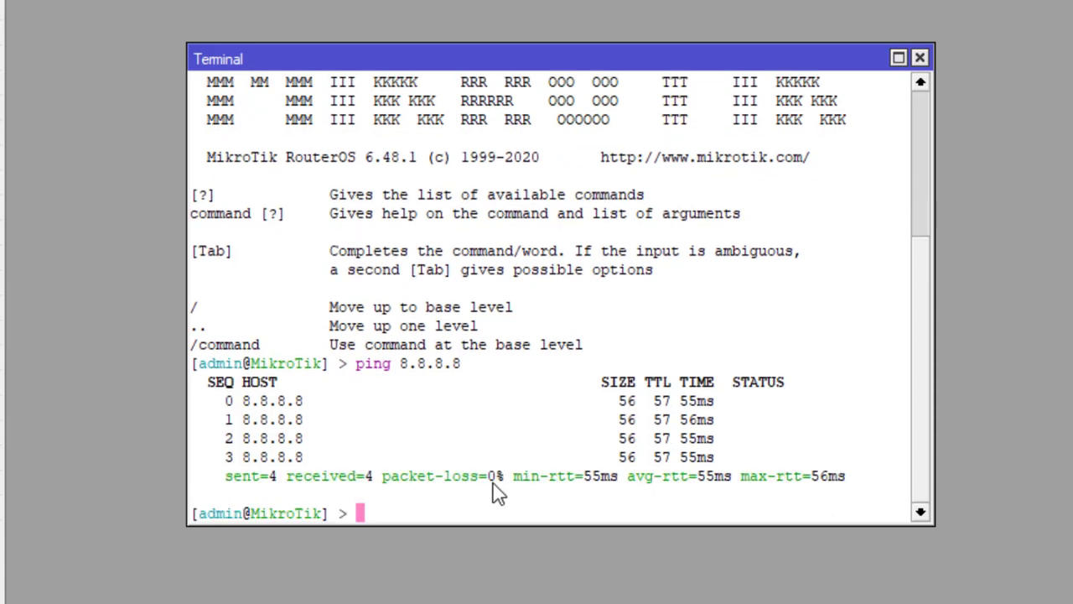
# - Ping google.com to confirm name resolution, then close the terminal
pyautogui.write('ping g')
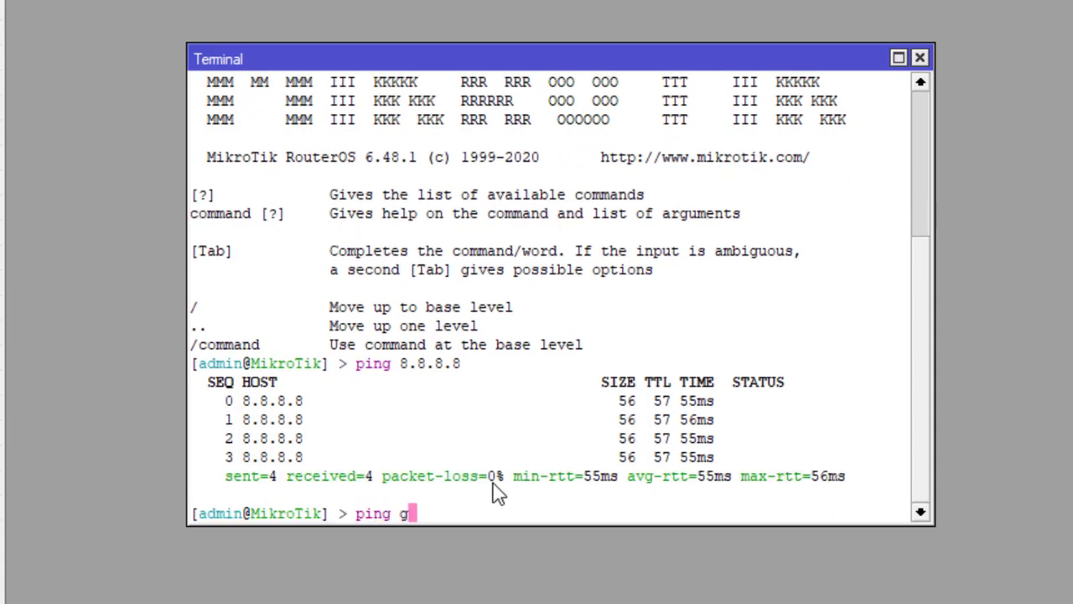
pyautogui.write('oogle.c')
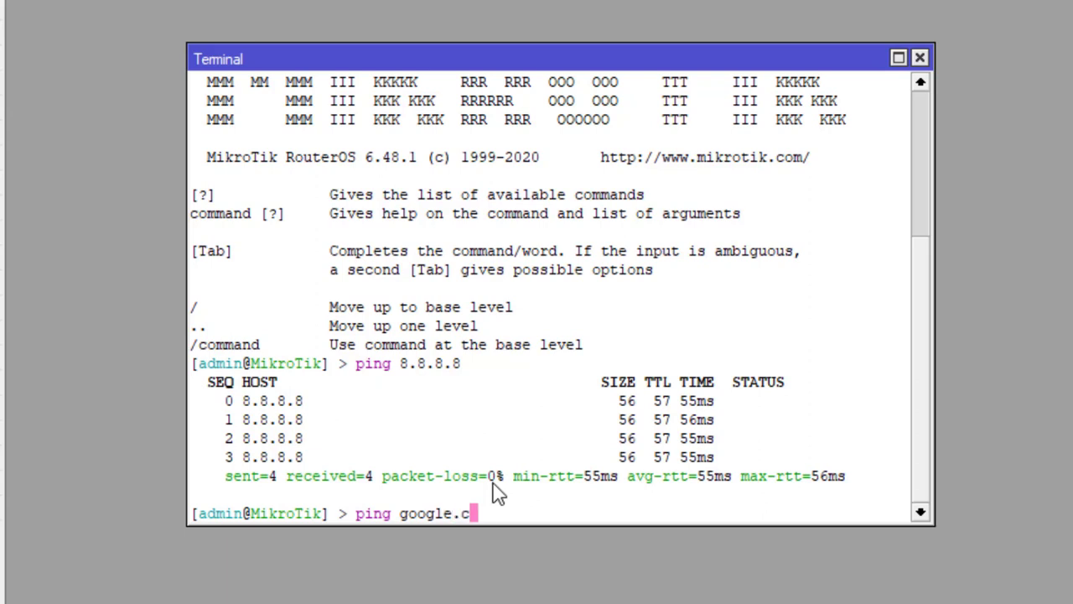
pyautogui.write('om')
pyautogui.press('Return')
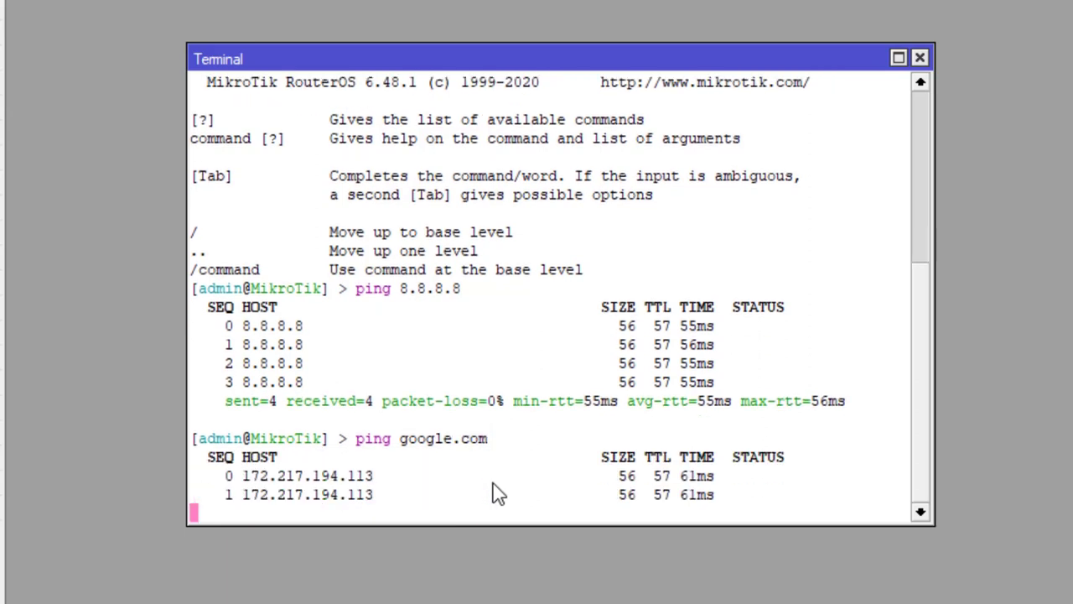
pyautogui.hotkey('ctrl', 'c')
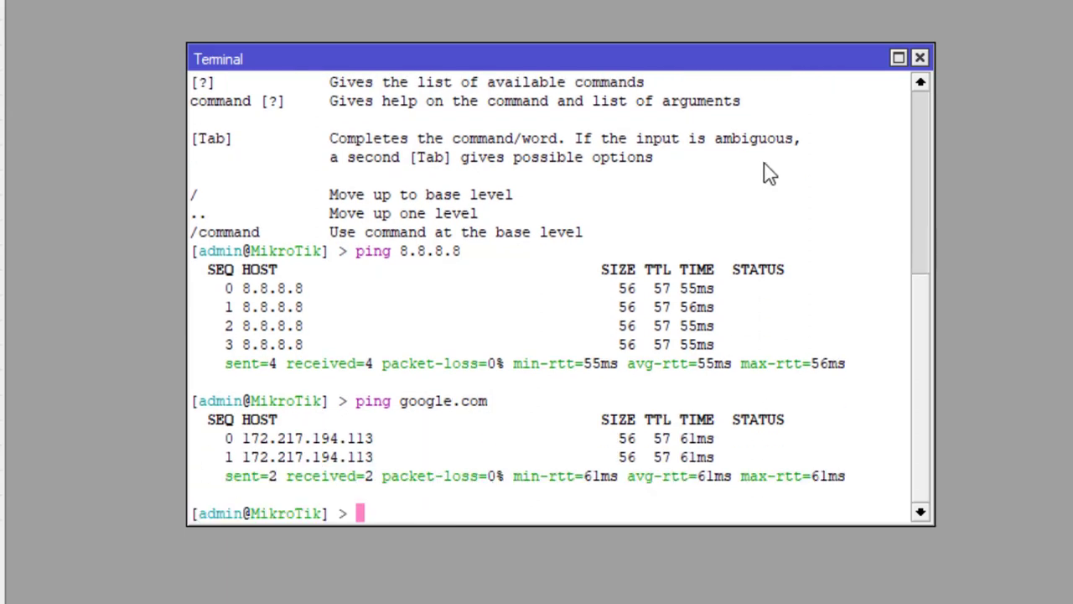
pyautogui.click(920, 57)
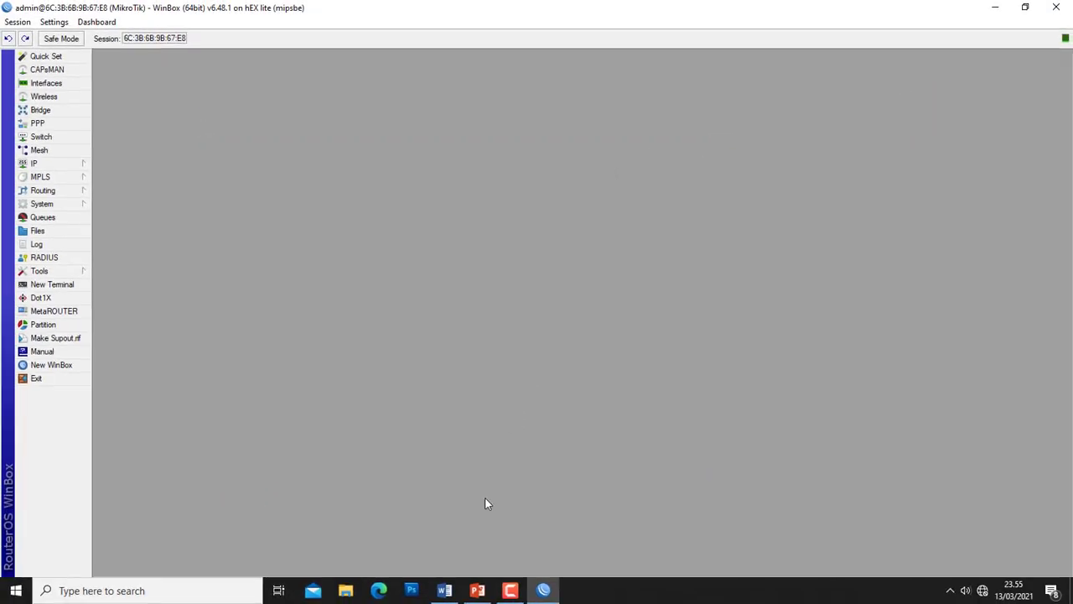
pyautogui.click(446, 590)
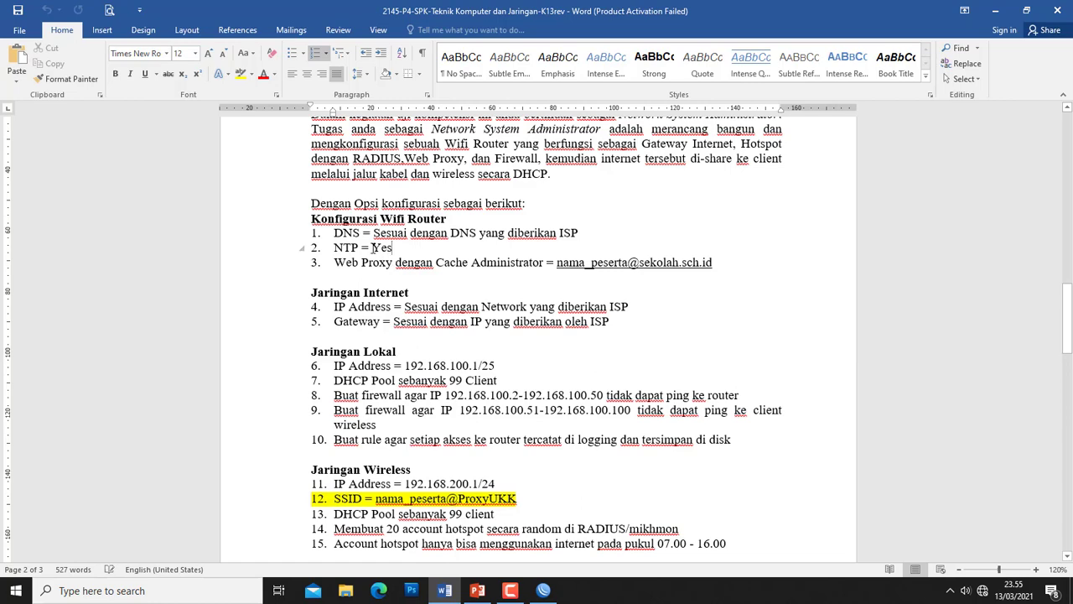
pyautogui.moveTo(335, 247); pyautogui.dragTo(411, 248)
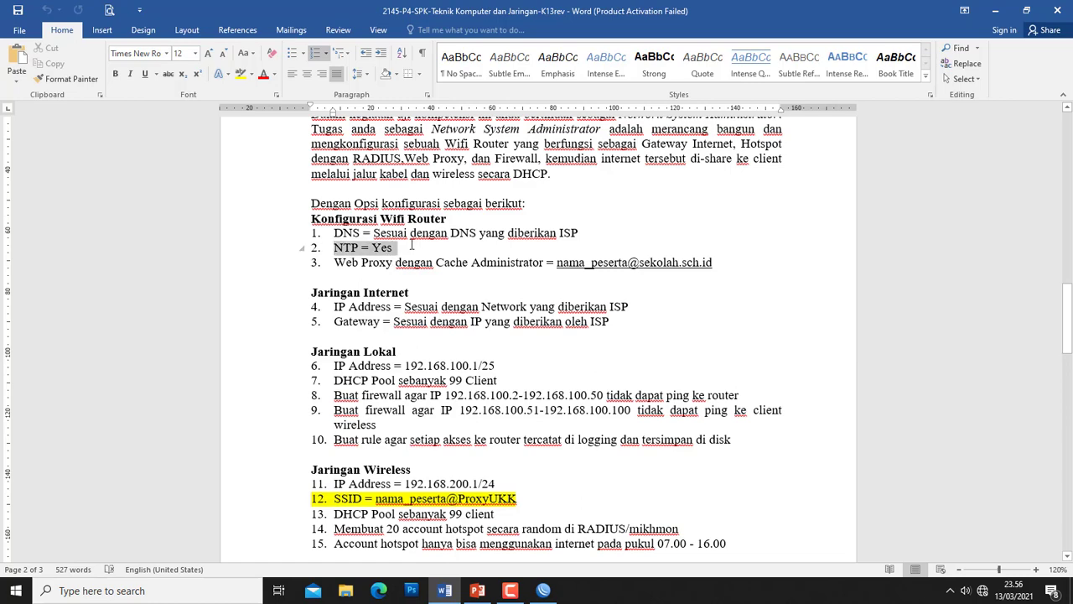
pyautogui.hotkey('alt', 'Tab')
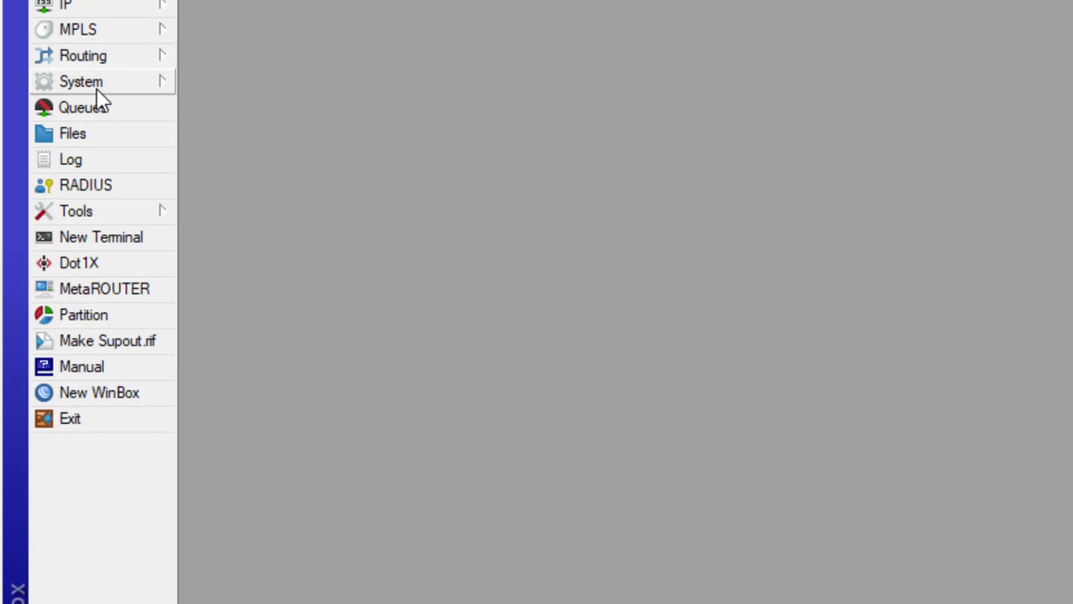
# - Turn on SNTP with primary 202.65.114.202, secondary 212.26.18.41 and DNS name asia.pool.ntp.org
pyautogui.click(96, 90)
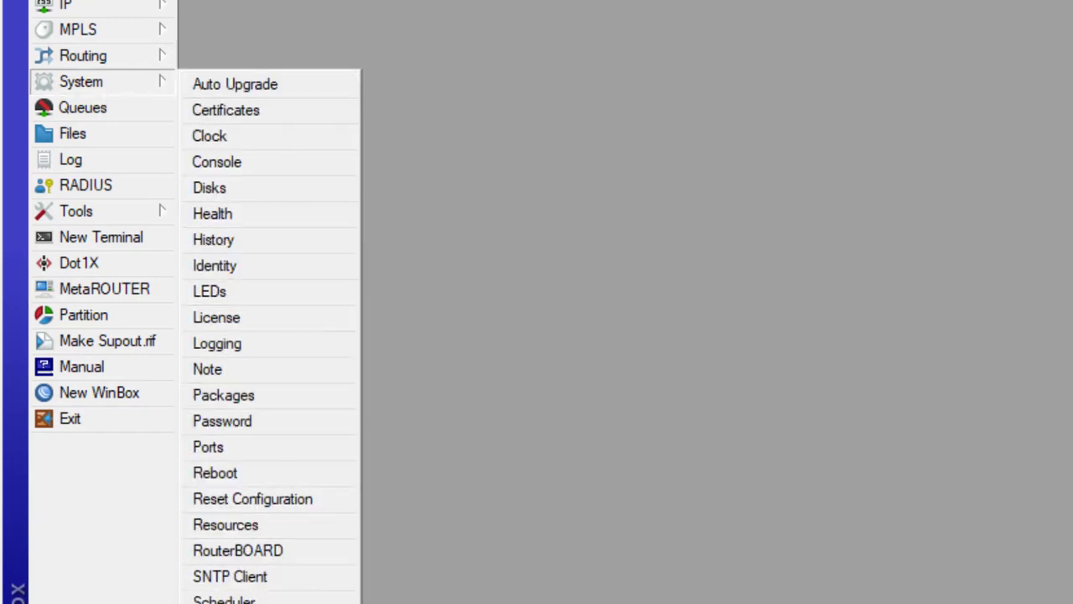
pyautogui.click(254, 580)
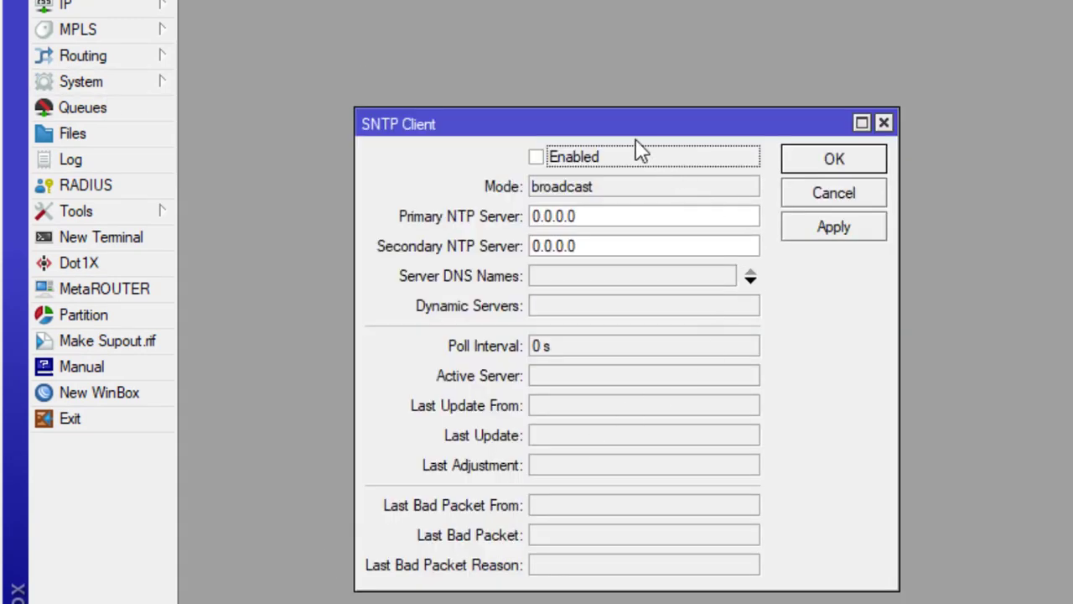
pyautogui.click(549, 157)
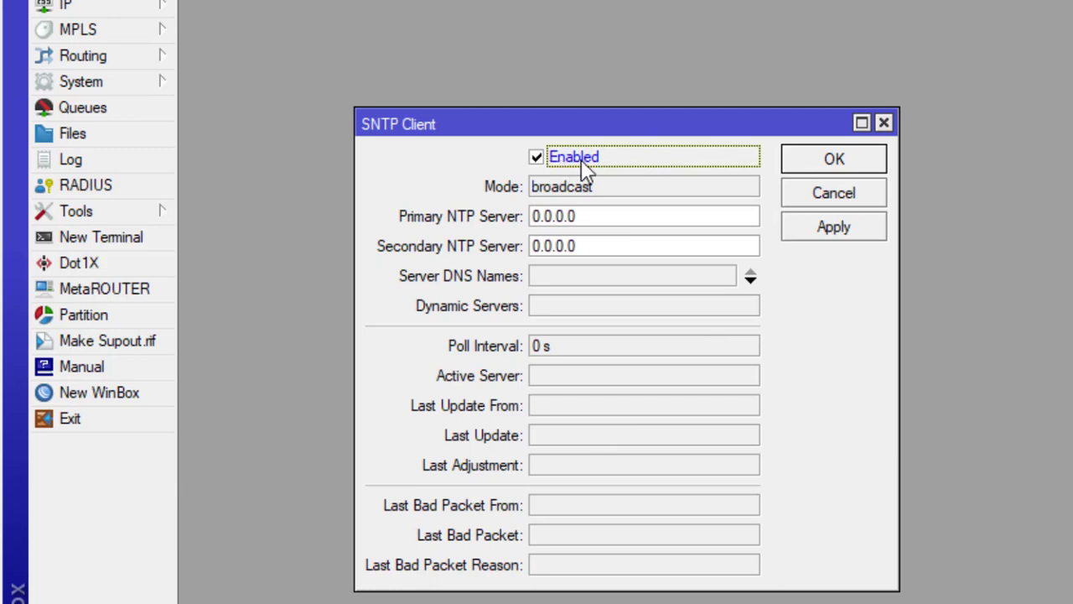
pyautogui.click(599, 215)
pyautogui.write('2')
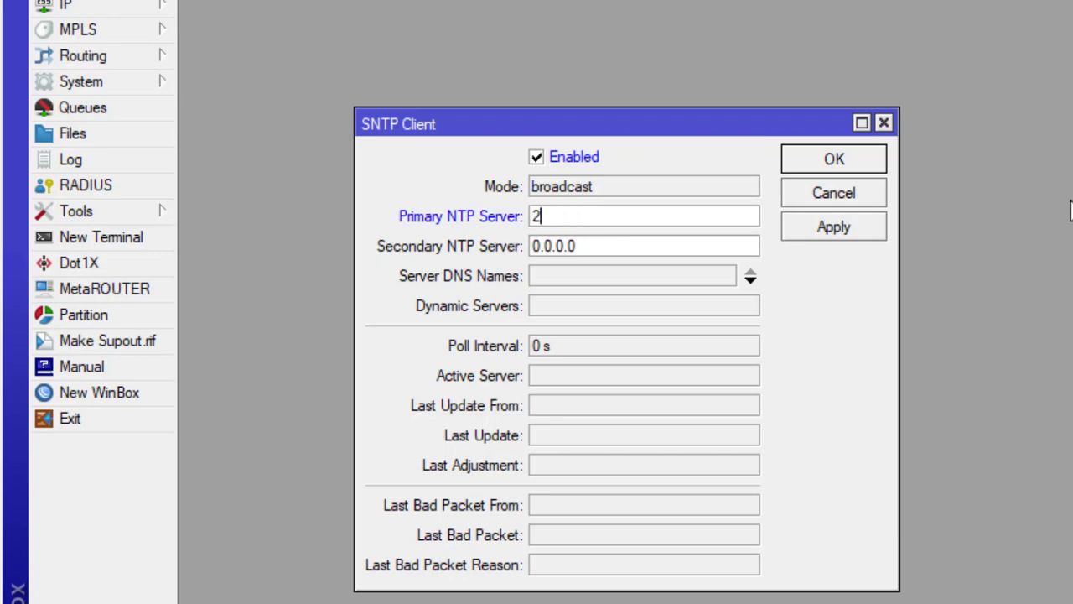
pyautogui.write('02.65.114.')
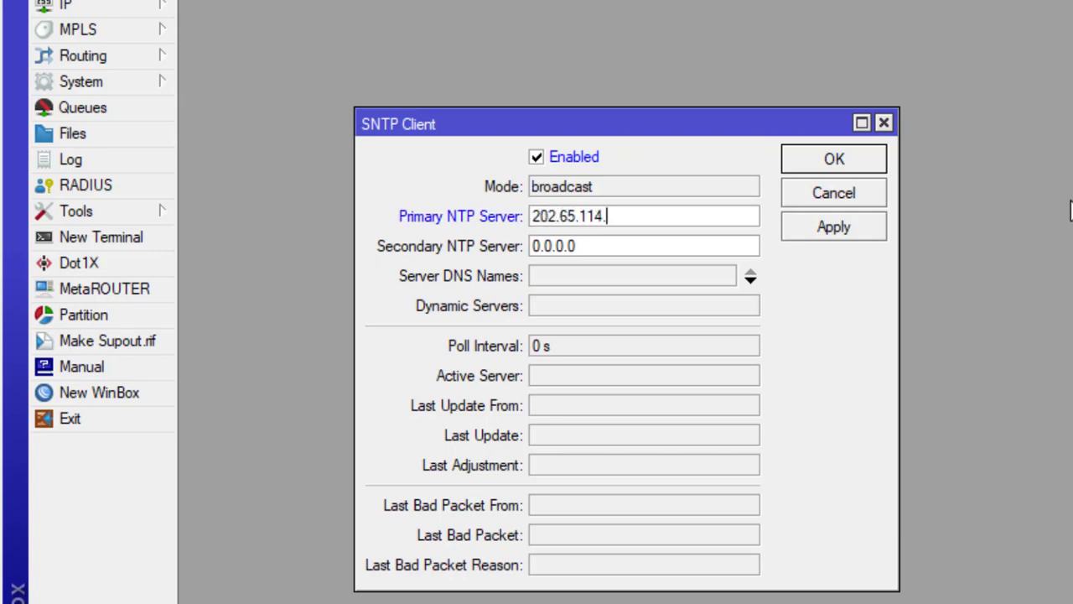
pyautogui.write('202')
pyautogui.press('Tab')
pyautogui.write('212.')
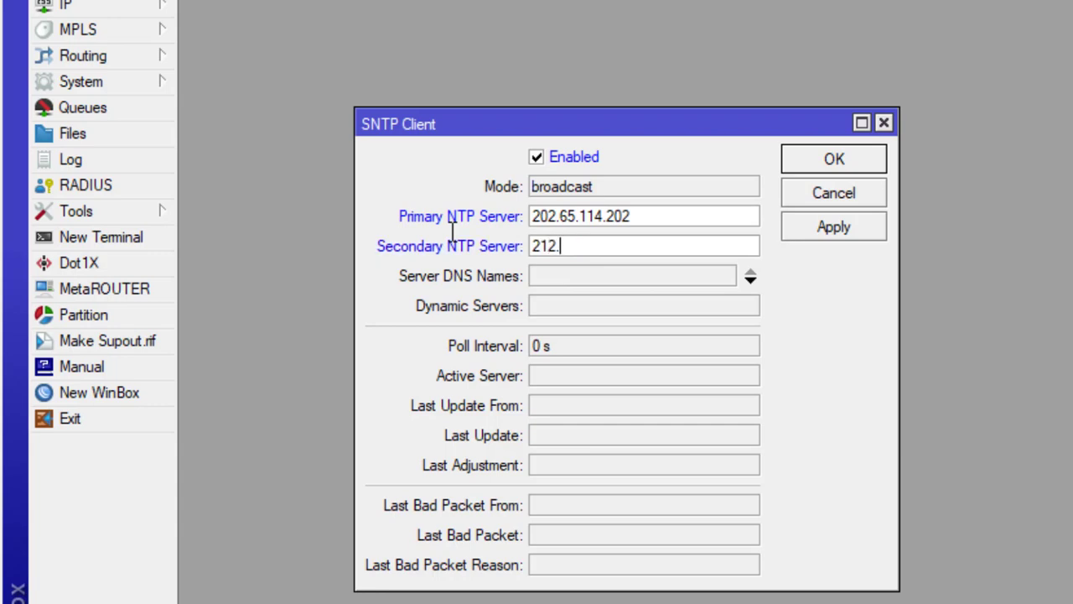
pyautogui.write('26.18.41')
pyautogui.press('Tab')
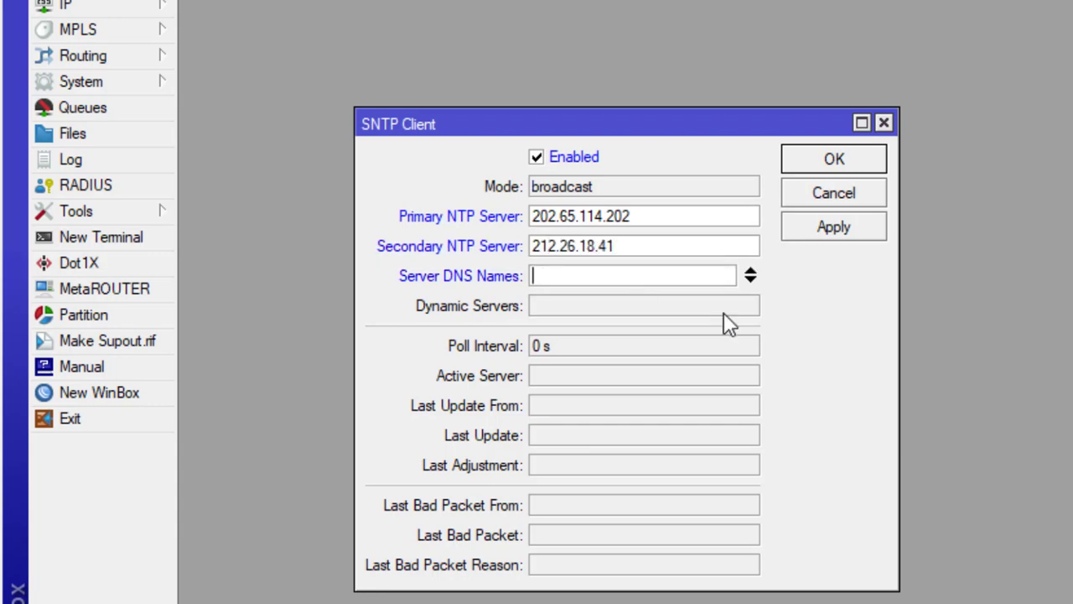
pyautogui.write('asia.pool.ntp.org')
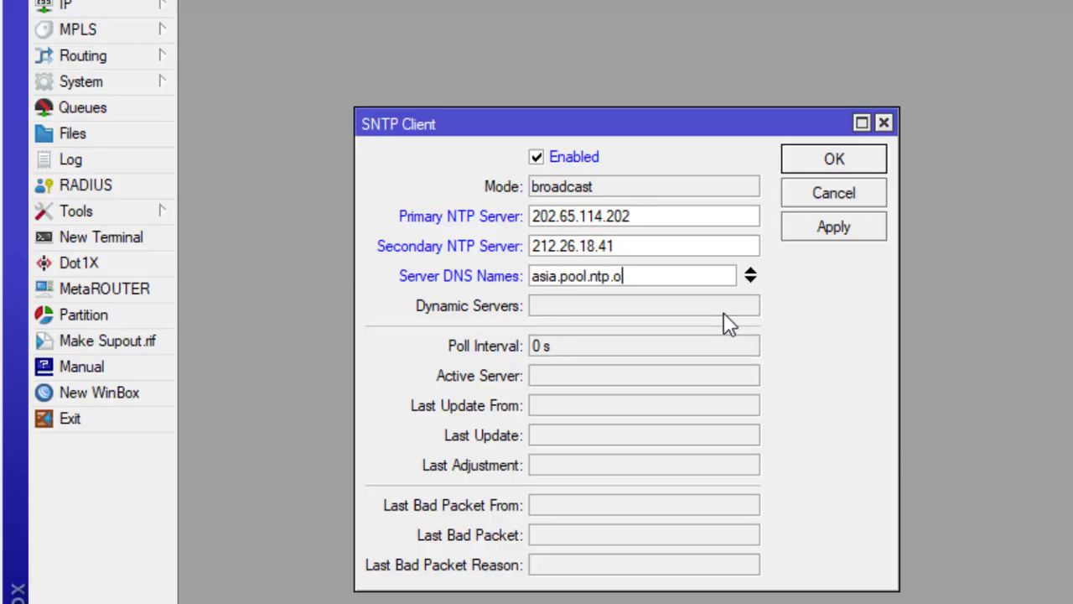
pyautogui.write('r')
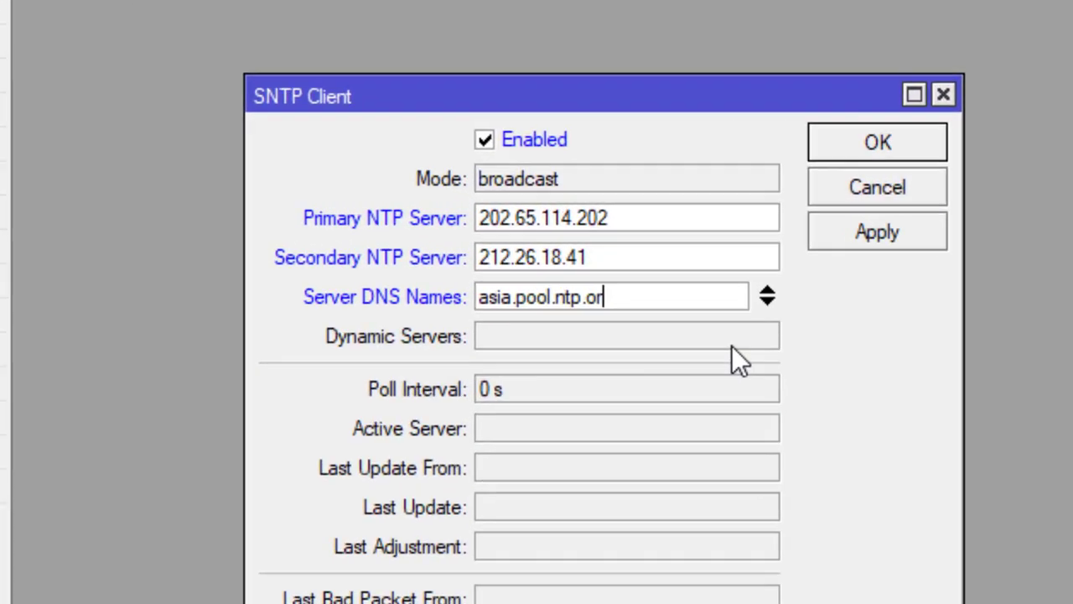
pyautogui.write('g')
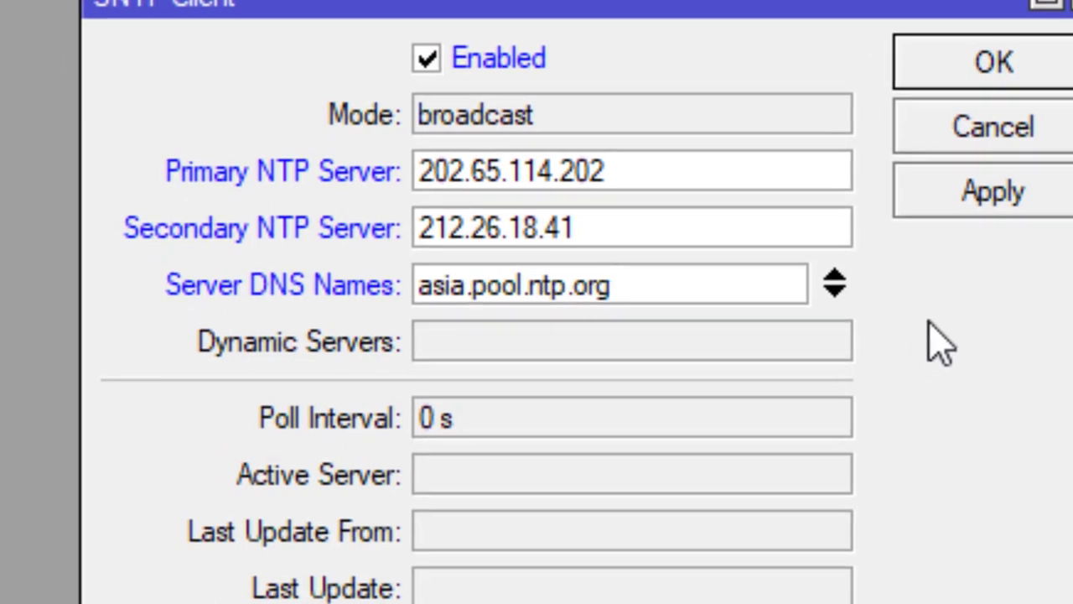
pyautogui.click(1017, 201)
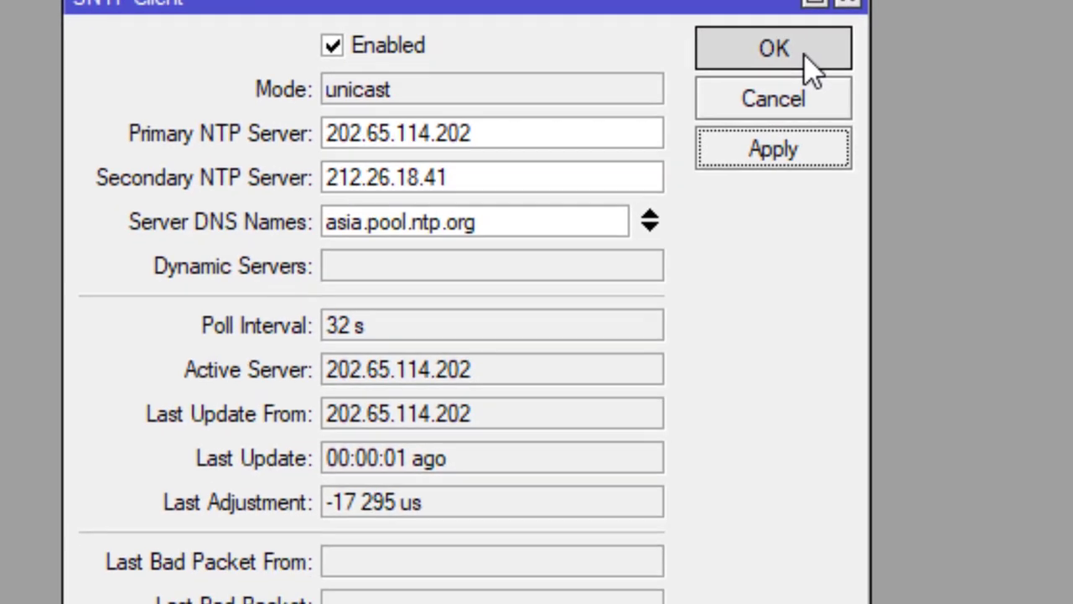
pyautogui.click(1001, 72)
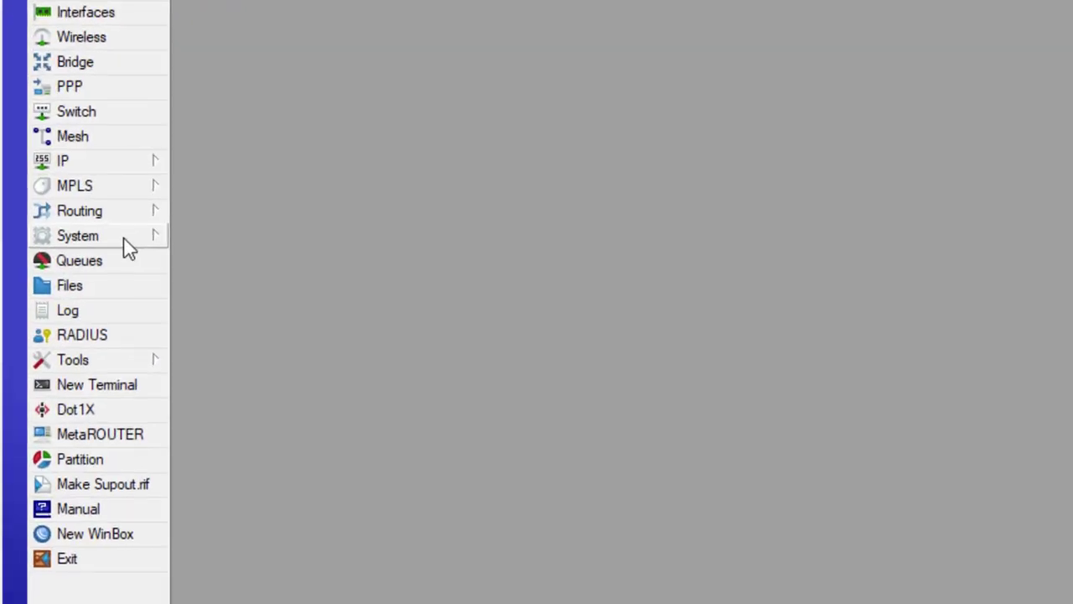
# - Turn off time zone autodetect and set the clock's time zone to Asia/Makassar
pyautogui.click(124, 239)
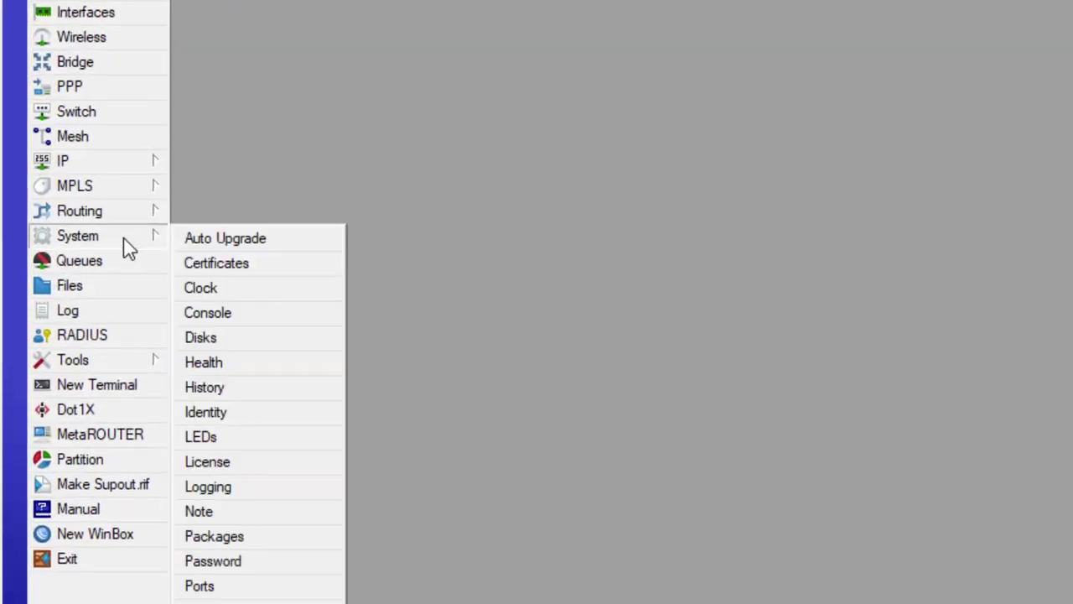
pyautogui.click(232, 287)
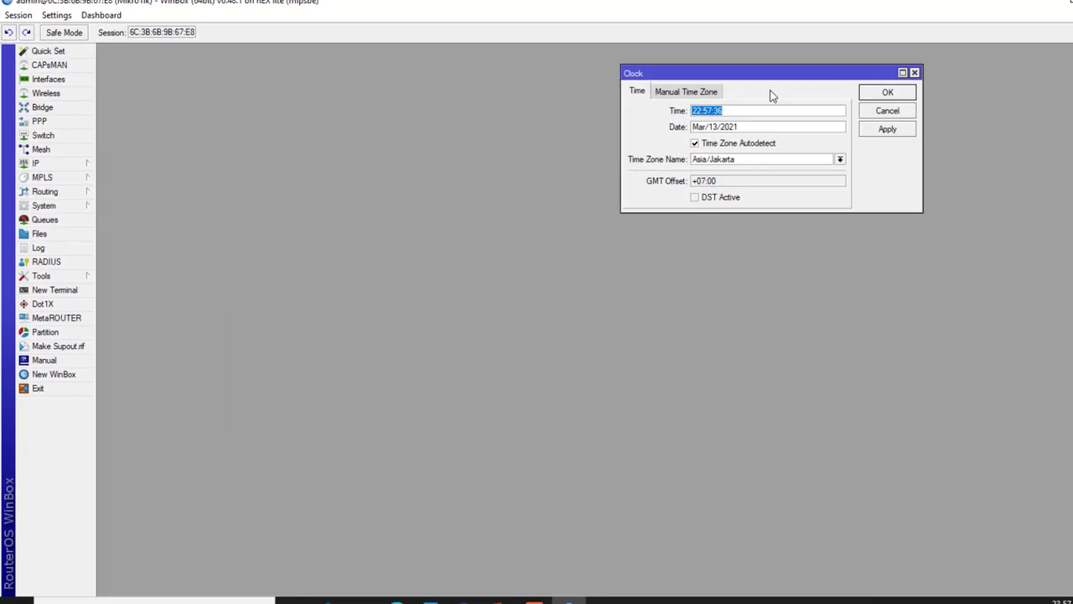
pyautogui.moveTo(742, 79); pyautogui.dragTo(471, 174)
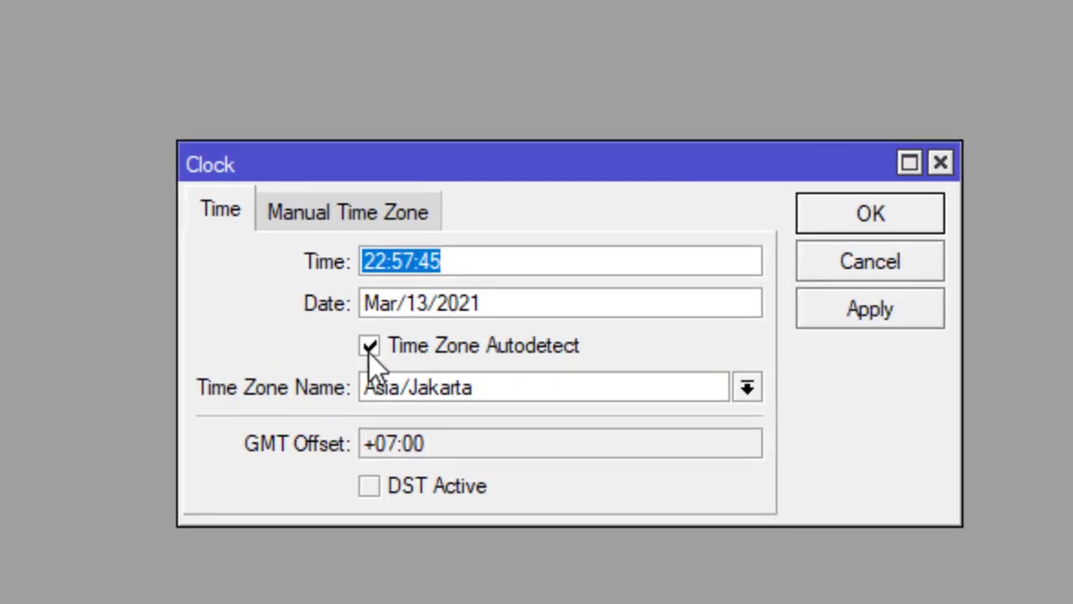
pyautogui.click(369, 345)
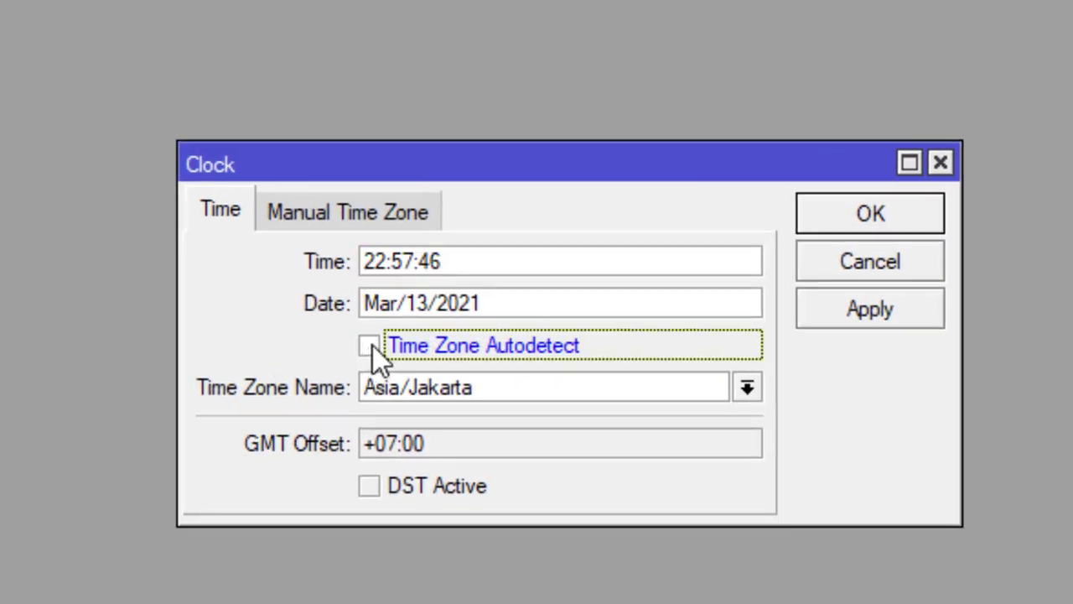
pyautogui.click(746, 388)
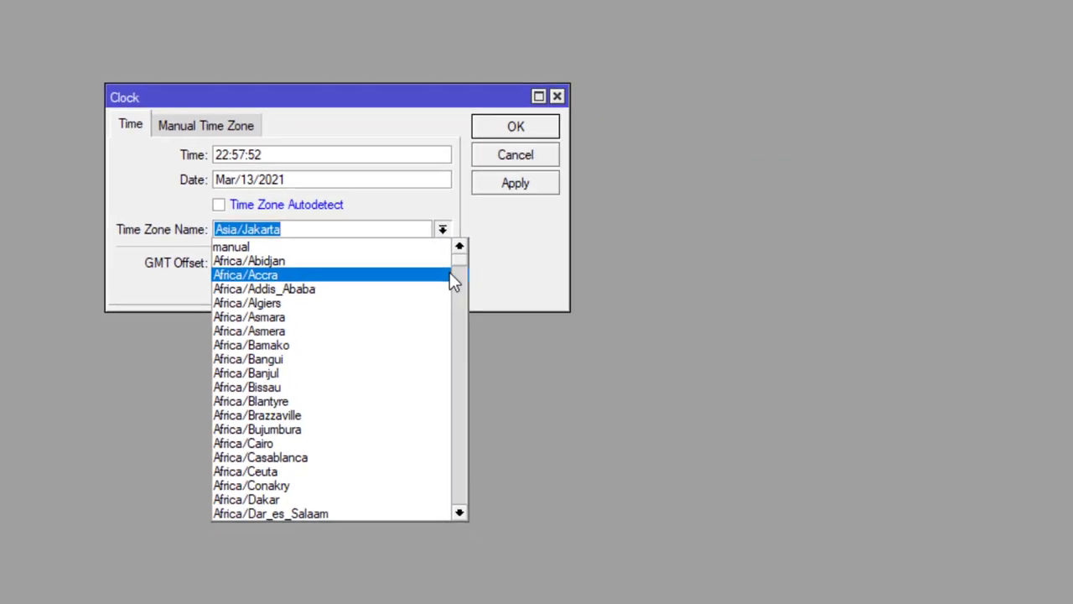
pyautogui.moveTo(422, 247); pyautogui.dragTo(433, 363)
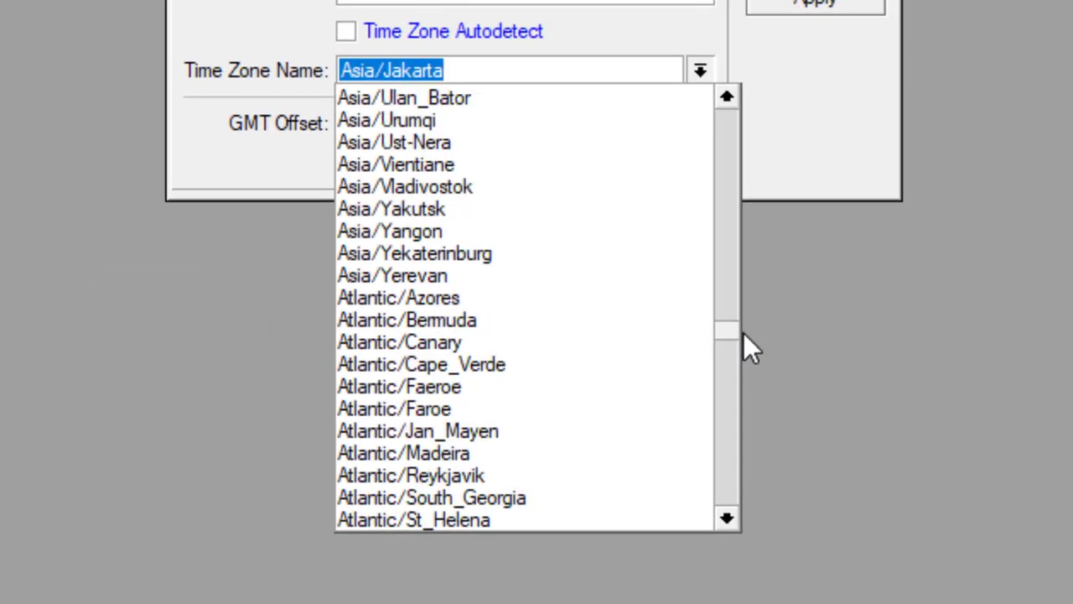
pyautogui.moveTo(744, 332); pyautogui.dragTo(743, 320)
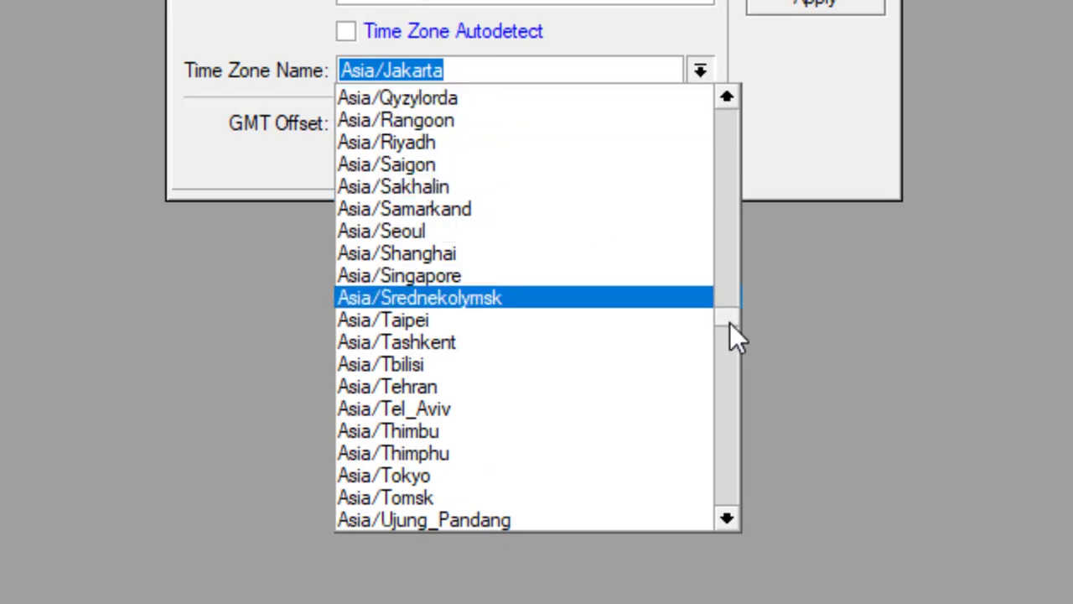
pyautogui.moveTo(729, 323)
pyautogui.mouseDown()
pyautogui.moveTo(731, 338)
pyautogui.moveTo(735, 310)
pyautogui.mouseUp()
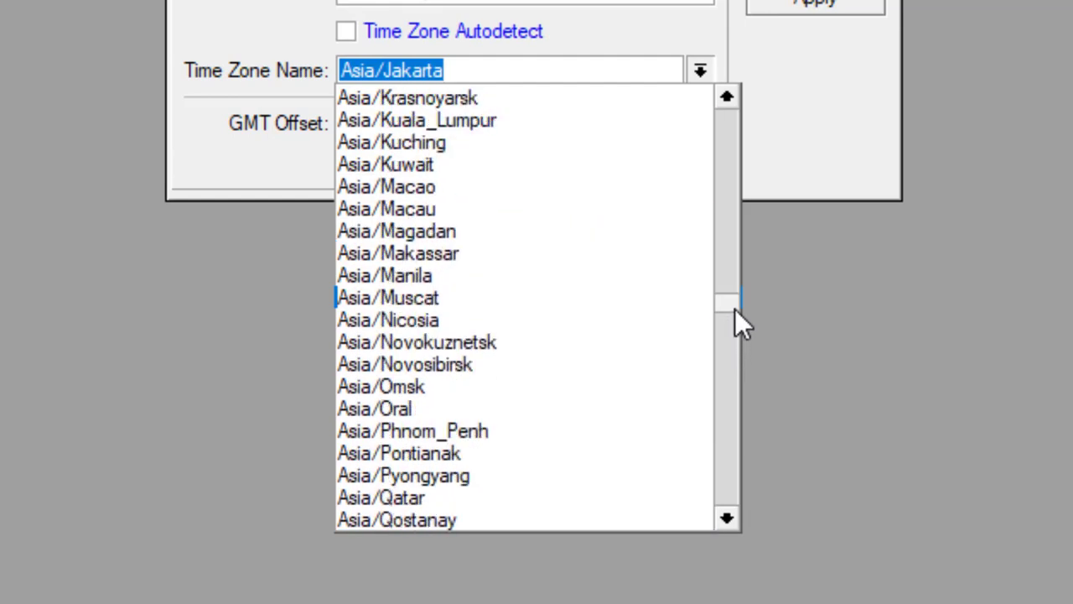
pyautogui.click(460, 254)
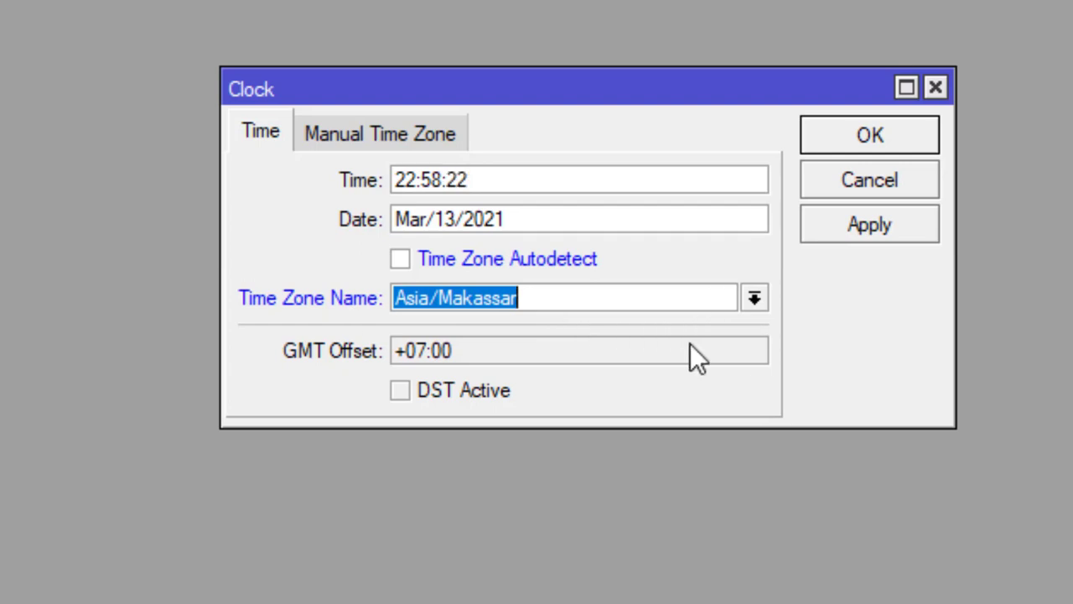
pyautogui.click(895, 229)
pyautogui.click(896, 130)
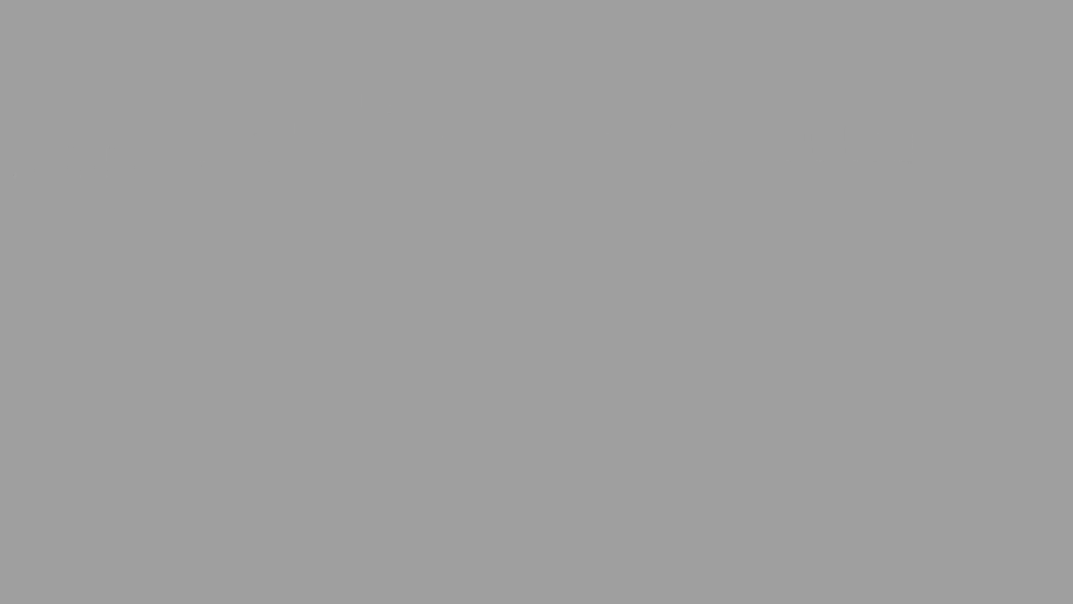
# - Reopen the Clock settings to verify the +08:00 Asia/Makassar time zone
pyautogui.click(58, 208)
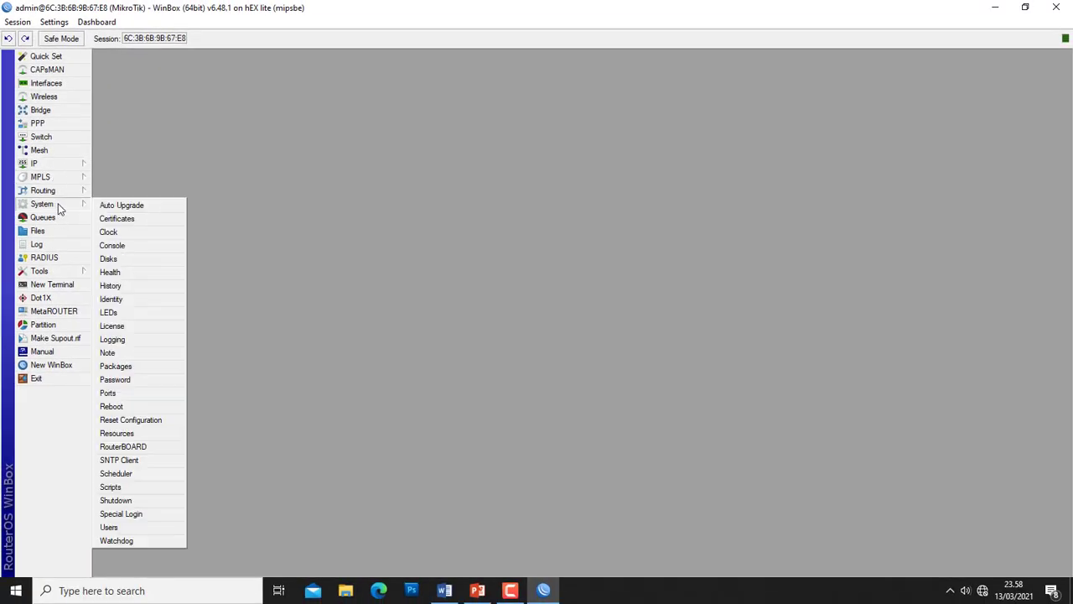
pyautogui.click(128, 230)
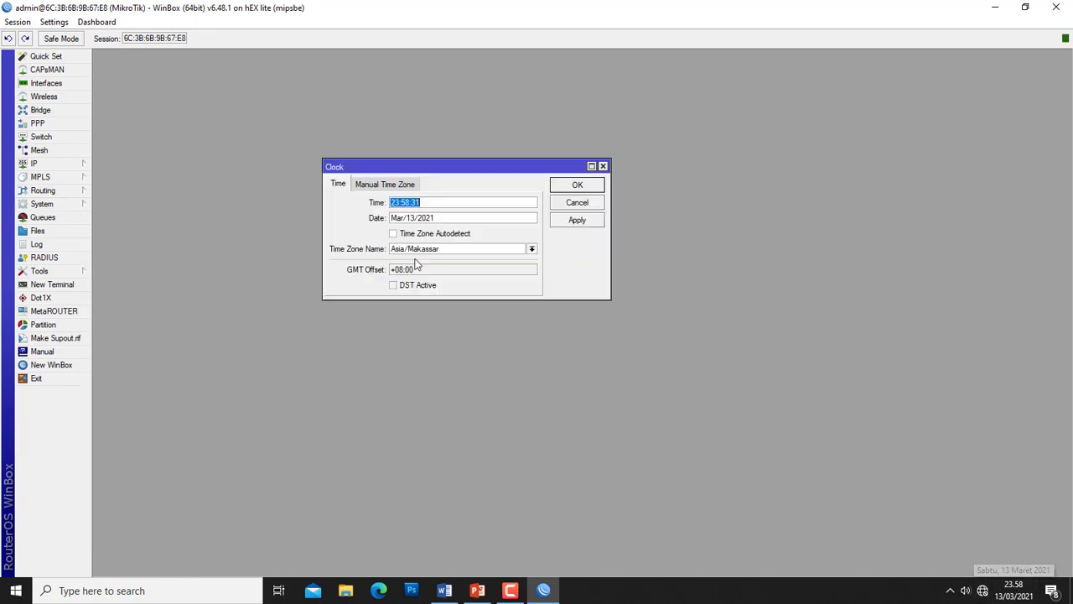
pyautogui.click(589, 186)
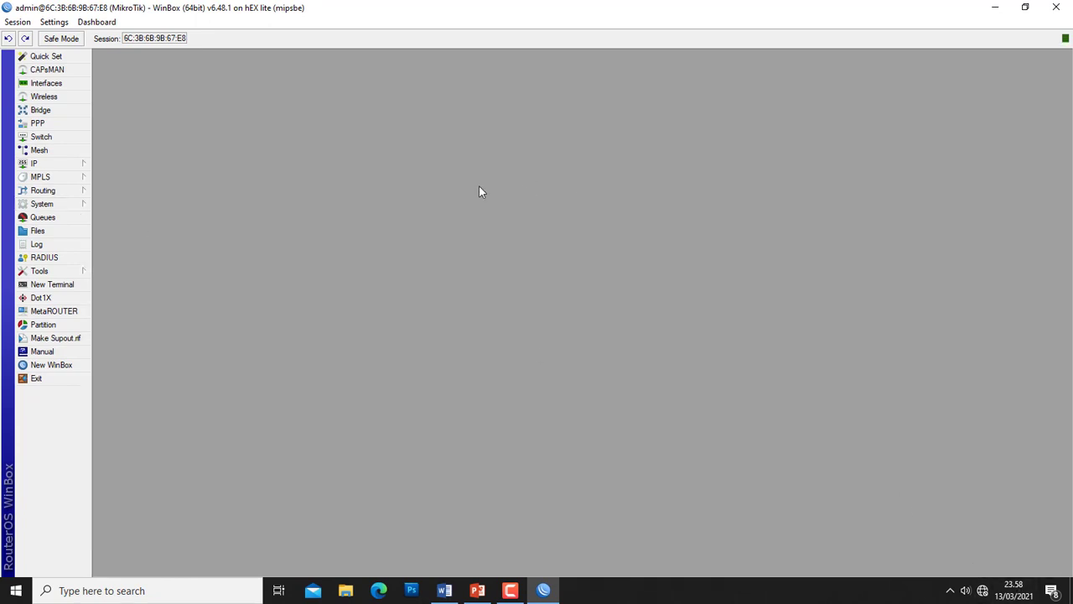
pyautogui.click(444, 590)
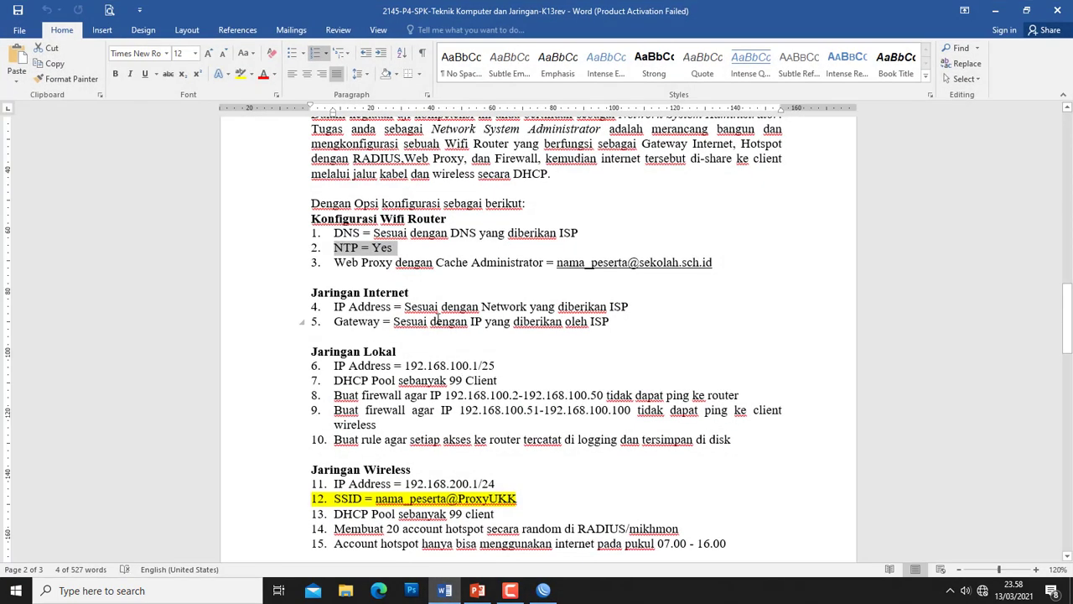
pyautogui.click(376, 265)
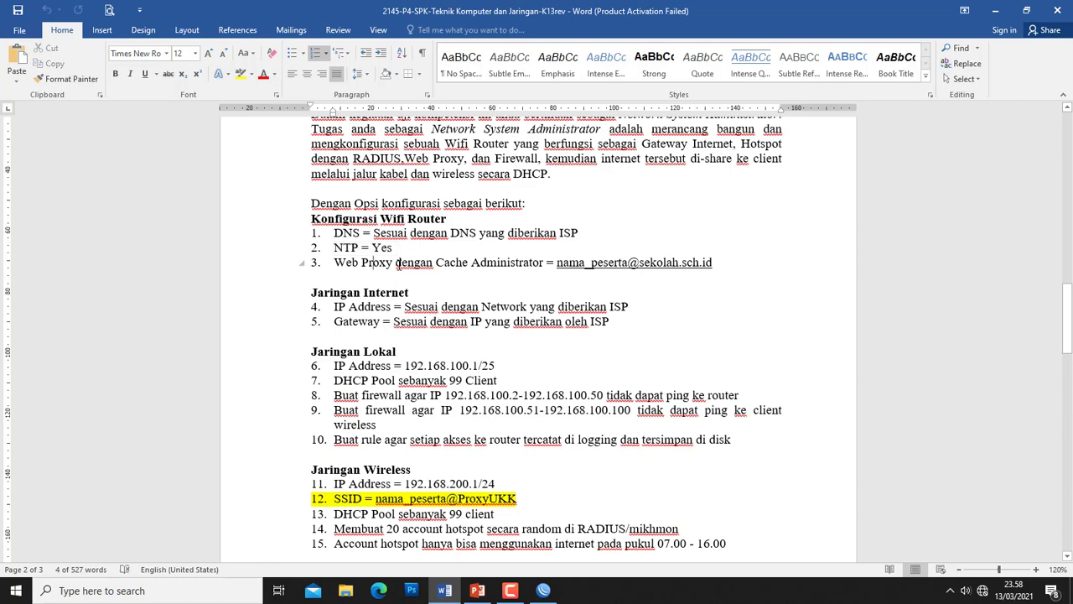
pyautogui.click(543, 590)
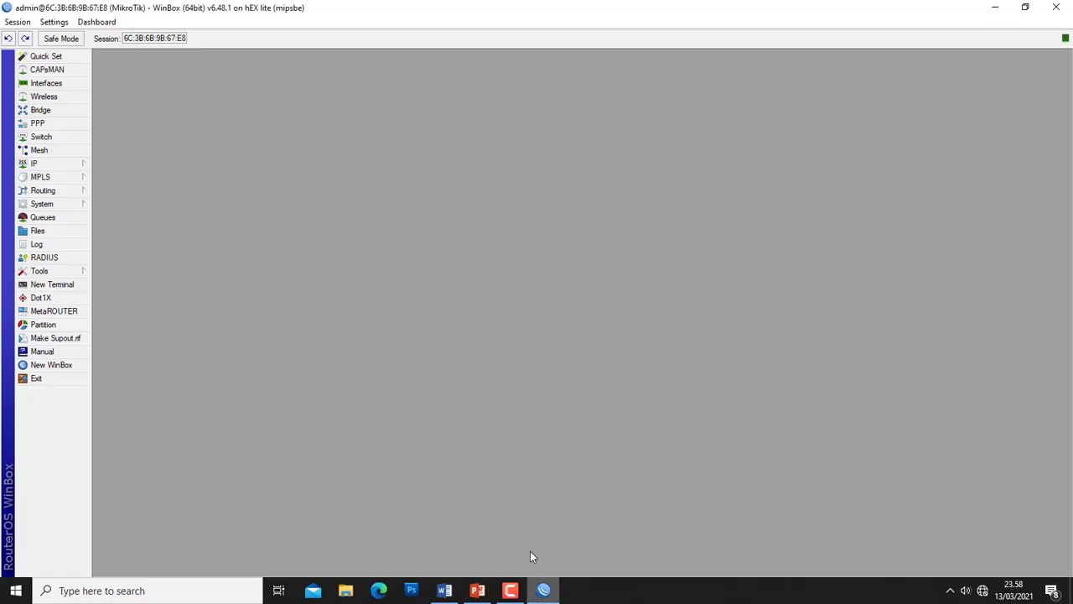
# - Enable the web proxy on port 8080 with the participant's e-mail as administrator and disk caching
pyautogui.click(42, 203)
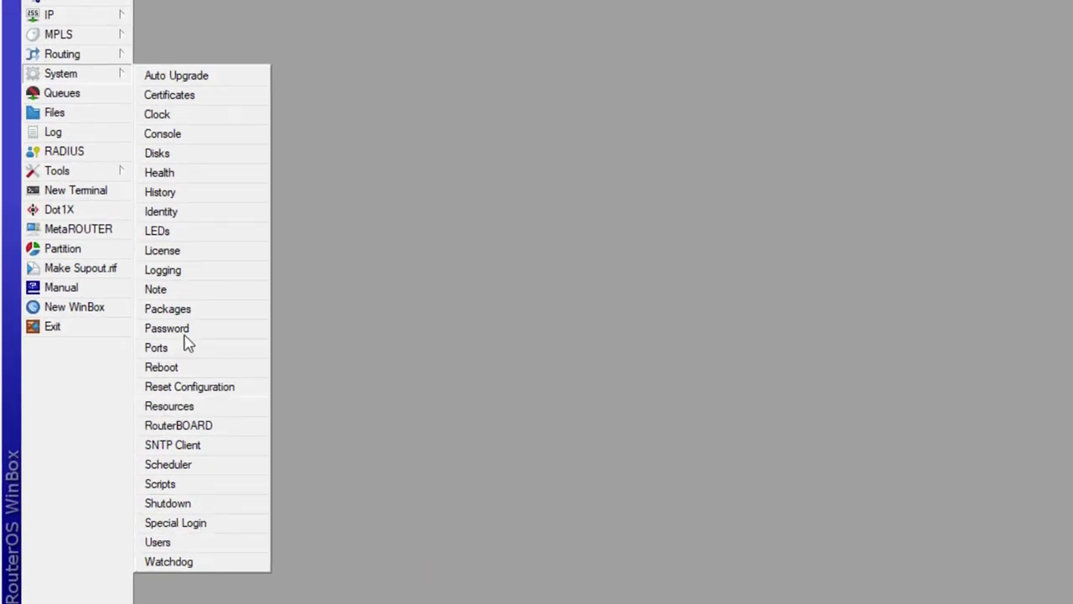
pyautogui.click(82, 17)
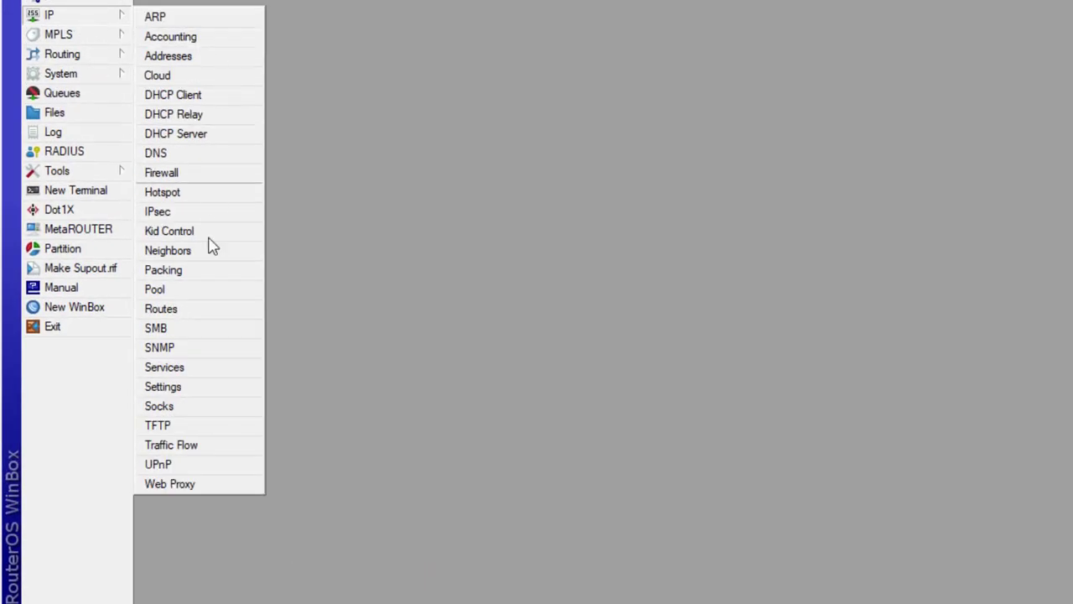
pyautogui.click(172, 485)
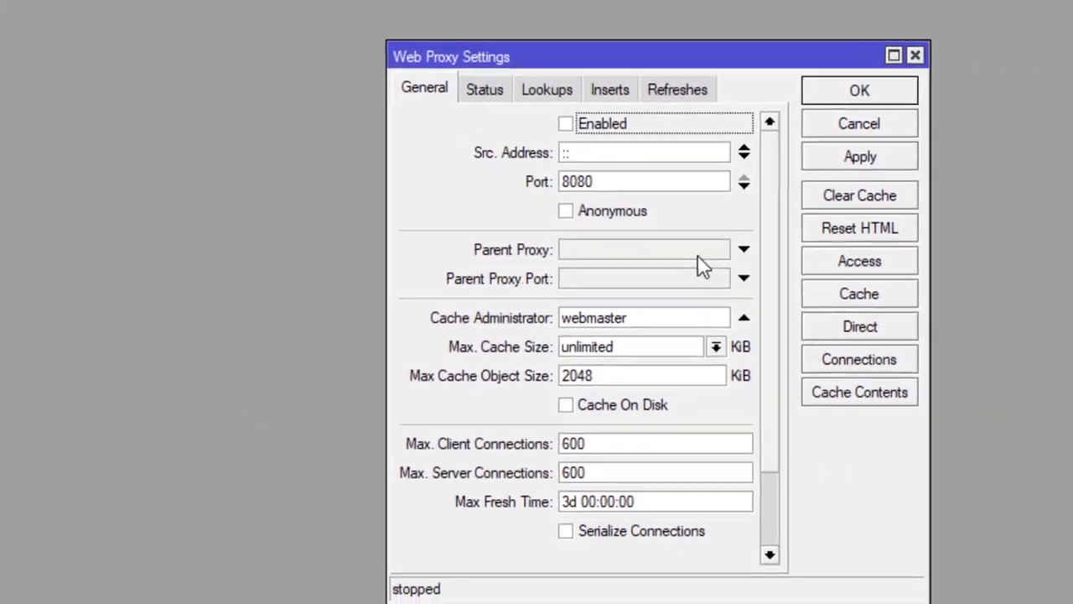
pyautogui.click(513, 122)
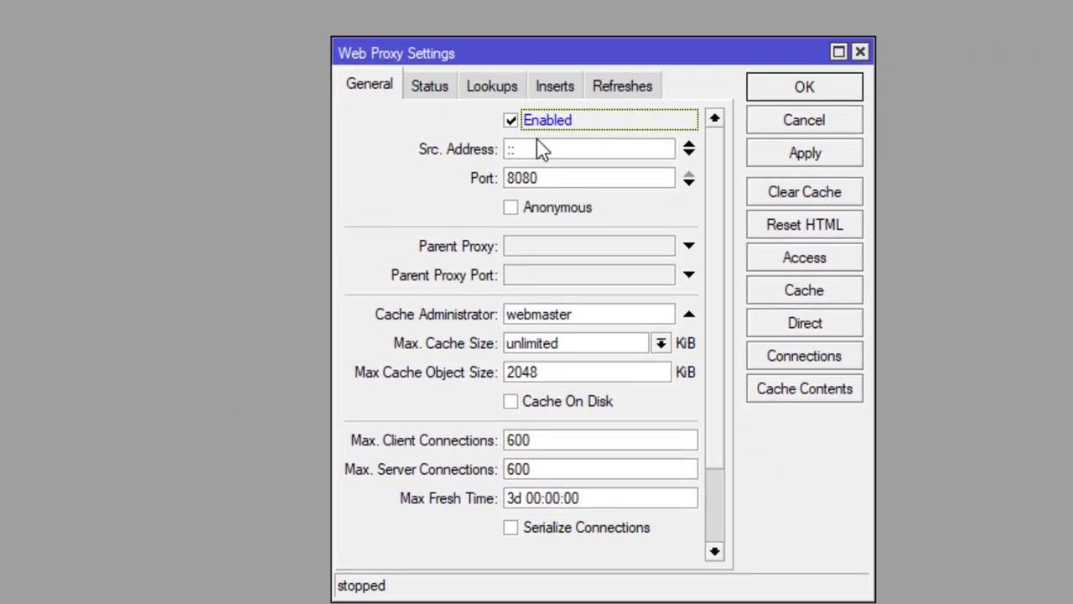
pyautogui.moveTo(549, 183); pyautogui.dragTo(473, 176)
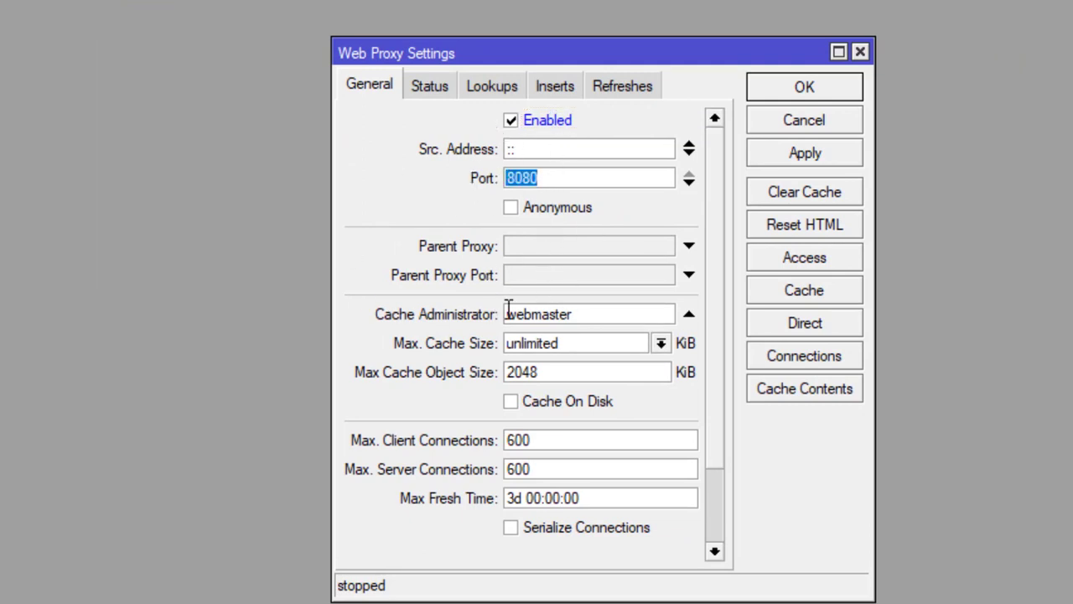
pyautogui.click(596, 312)
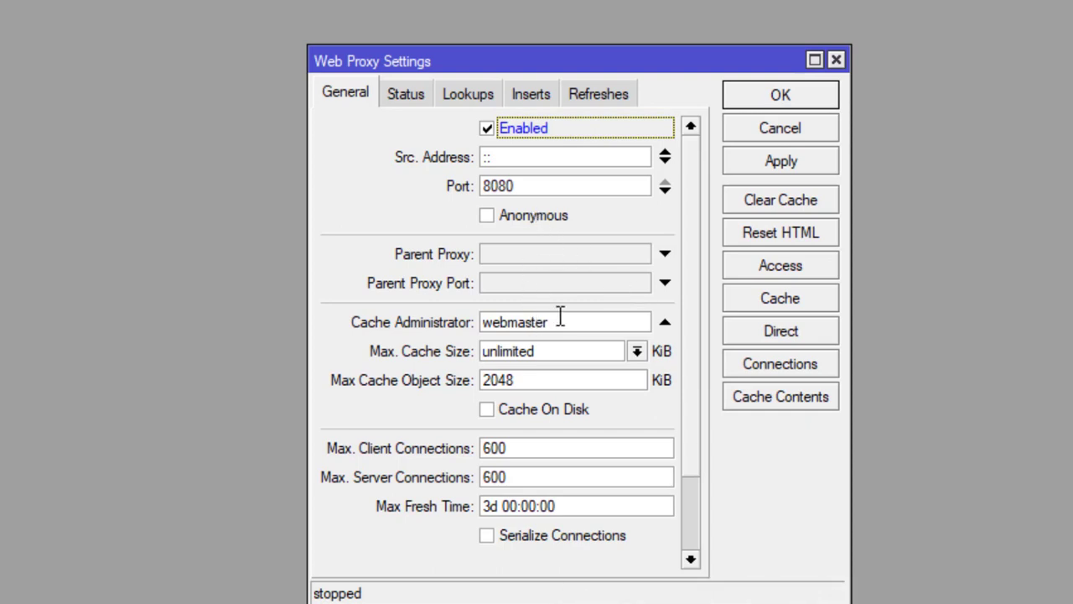
pyautogui.moveTo(560, 314); pyautogui.dragTo(391, 298)
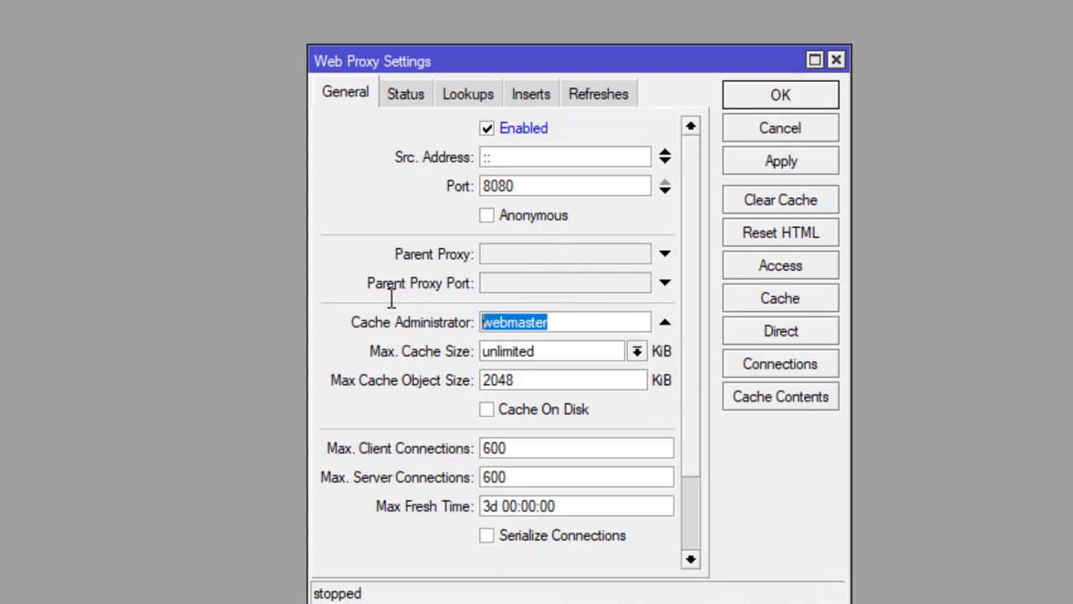
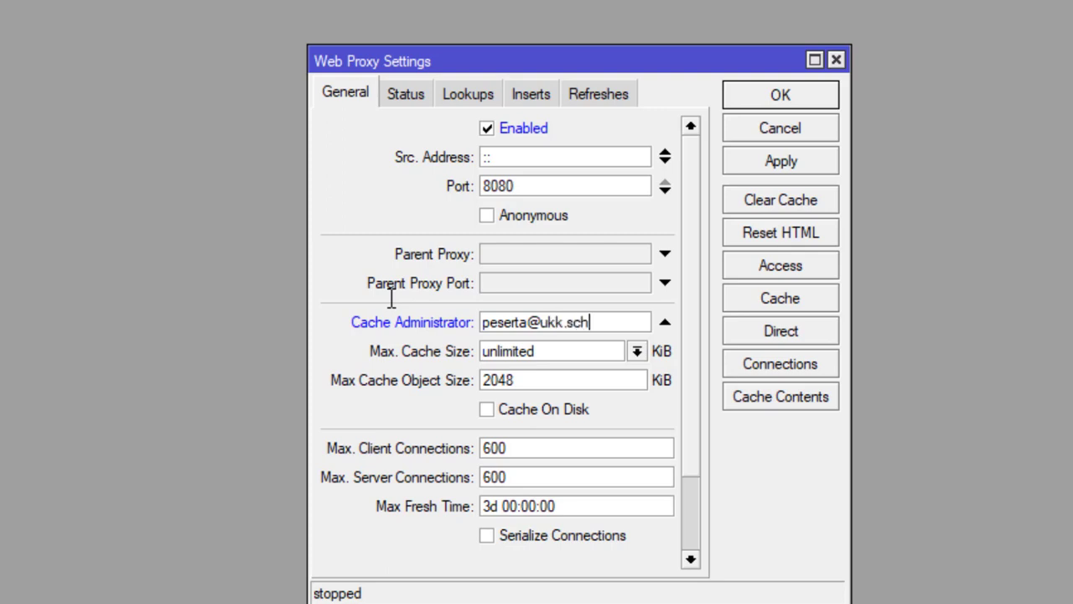
pyautogui.click(490, 411)
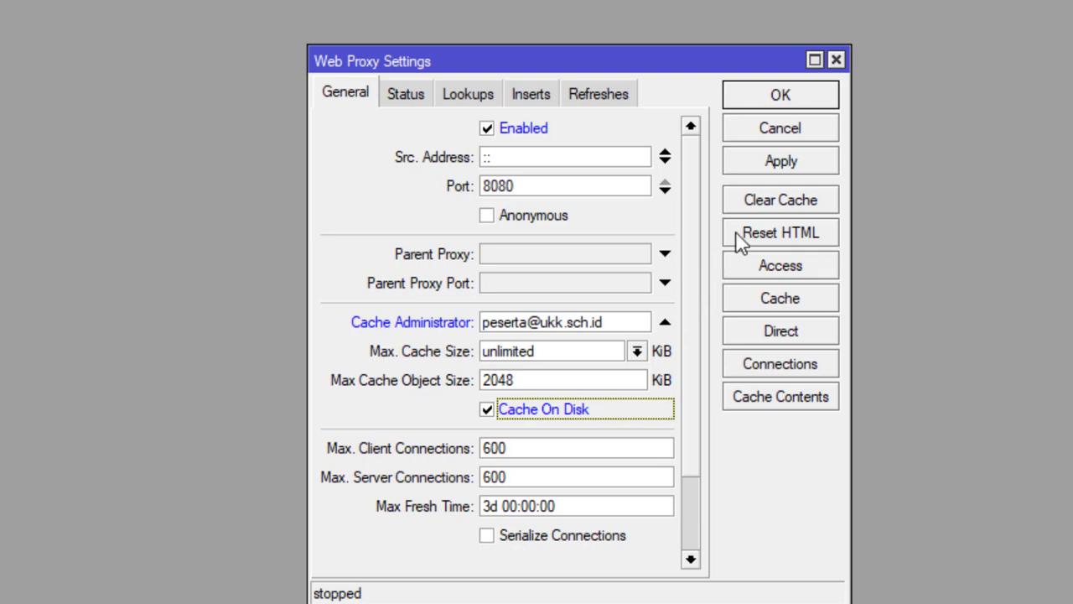
pyautogui.click(784, 163)
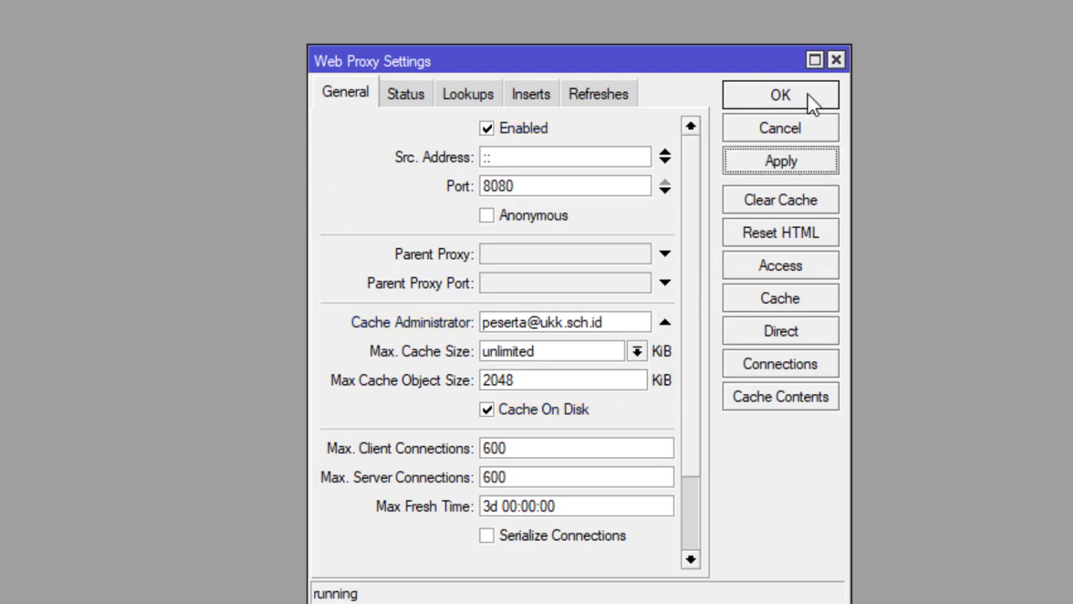
pyautogui.click(802, 94)
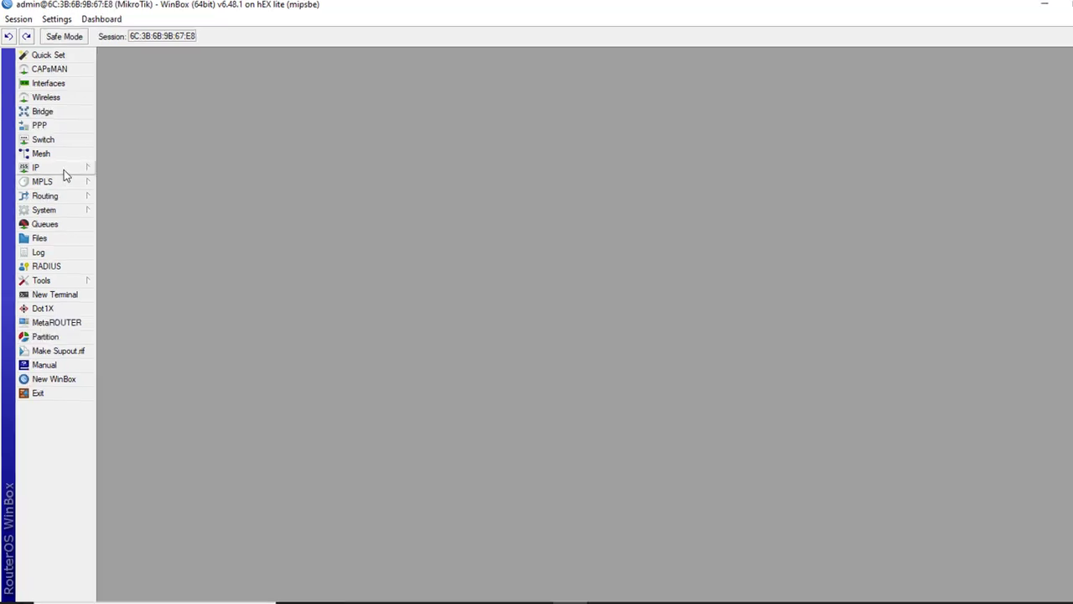
# - Create a new NAT rule with chain dstnat, protocol tcp and destination port 80
pyautogui.click(66, 164)
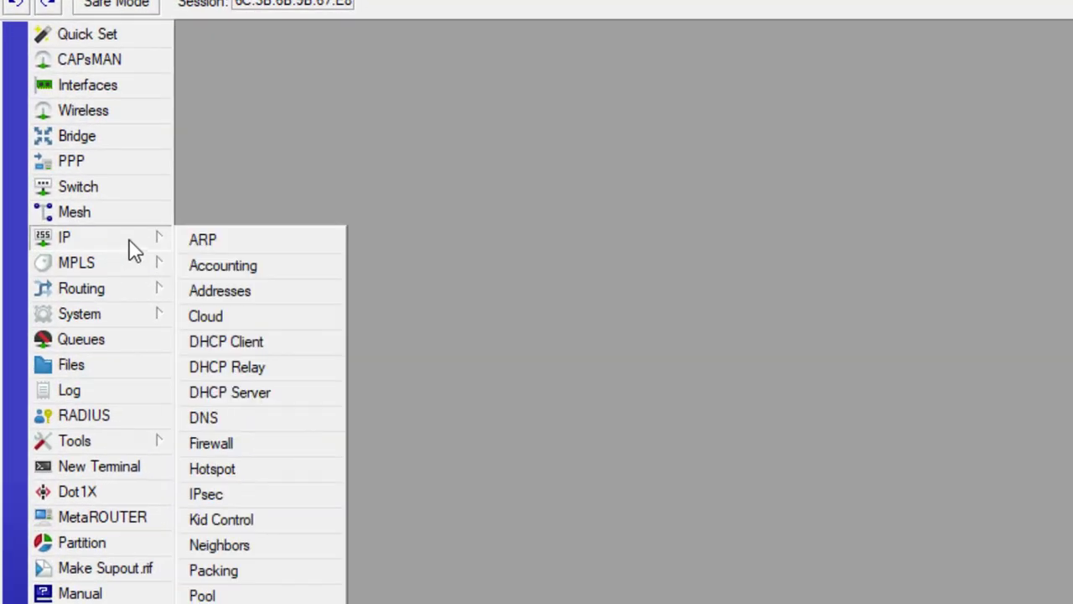
pyautogui.click(227, 444)
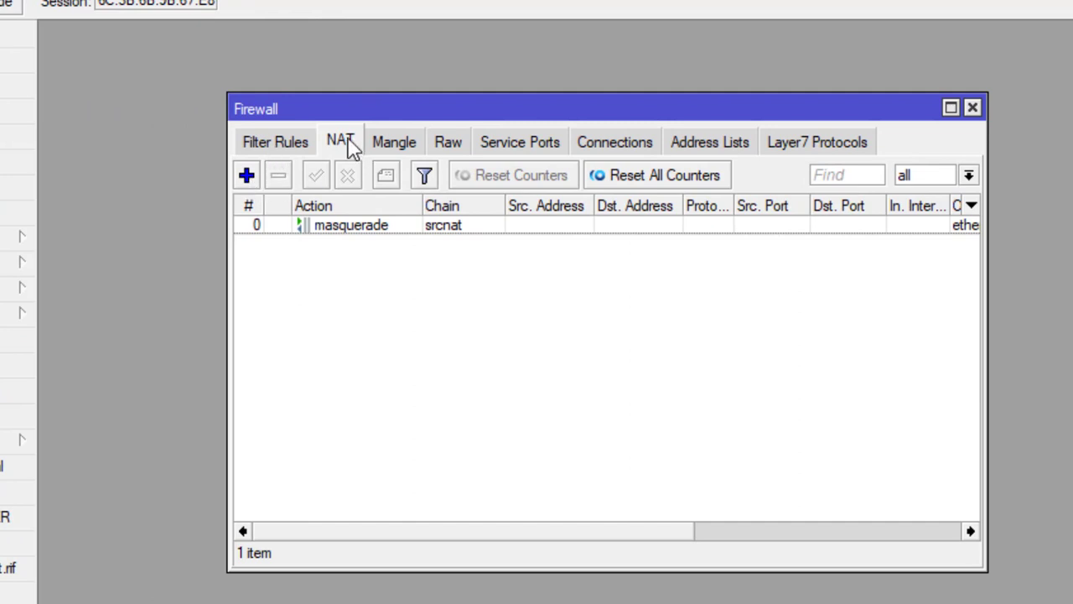
pyautogui.click(247, 176)
pyautogui.moveTo(472, 243); pyautogui.dragTo(611, 243)
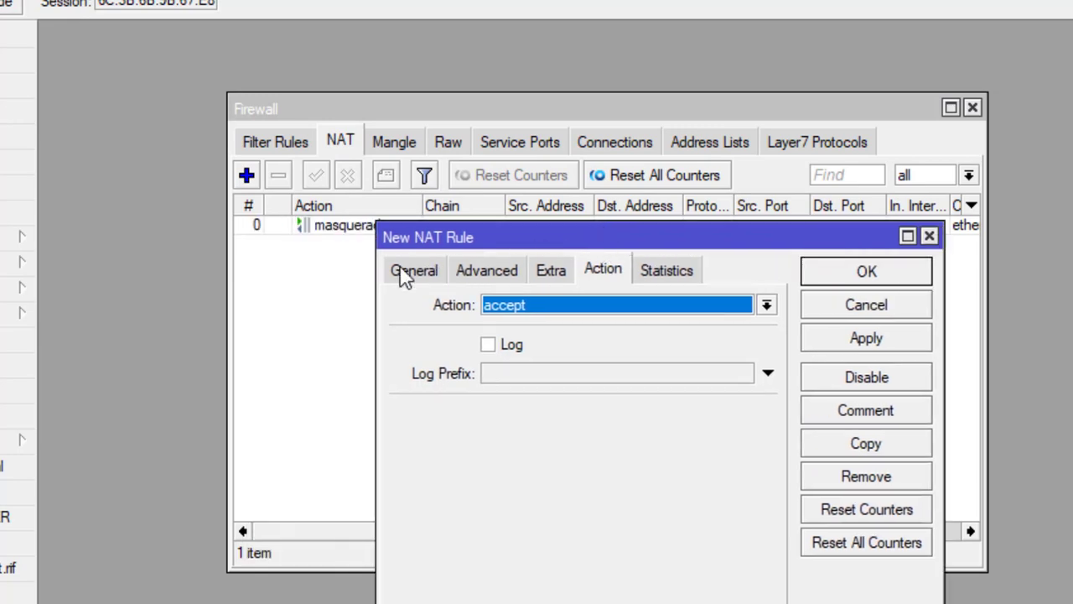
pyautogui.click(410, 271)
pyautogui.click(766, 306)
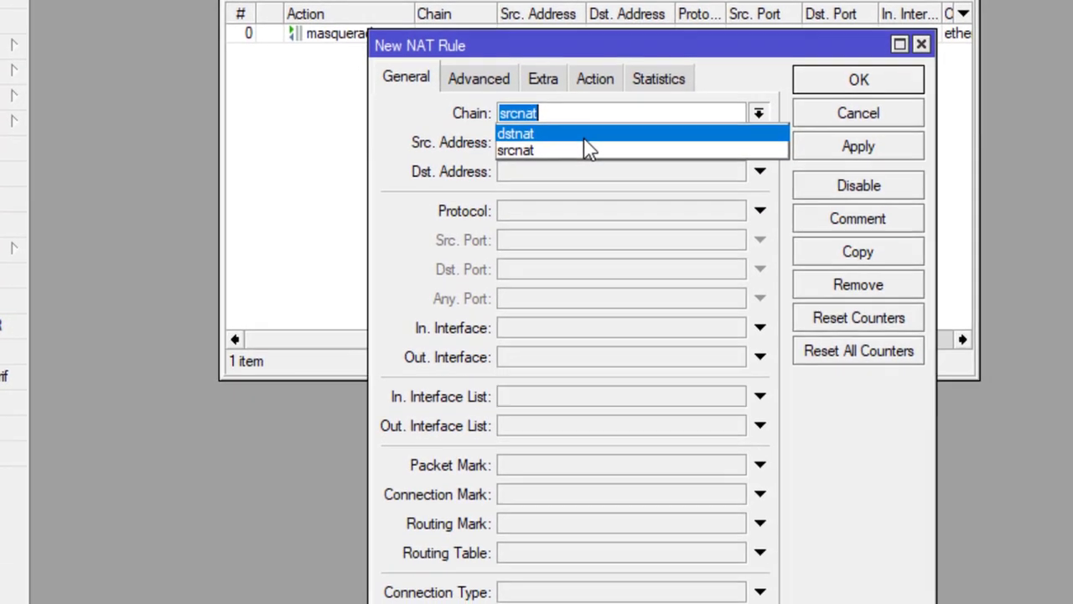
pyautogui.click(624, 326)
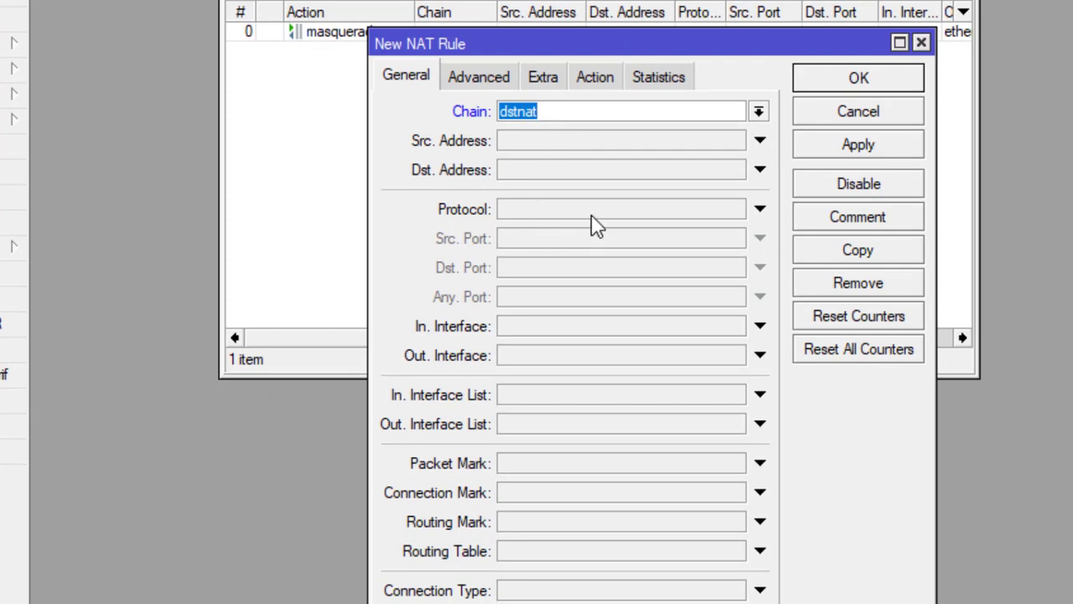
pyautogui.click(537, 210)
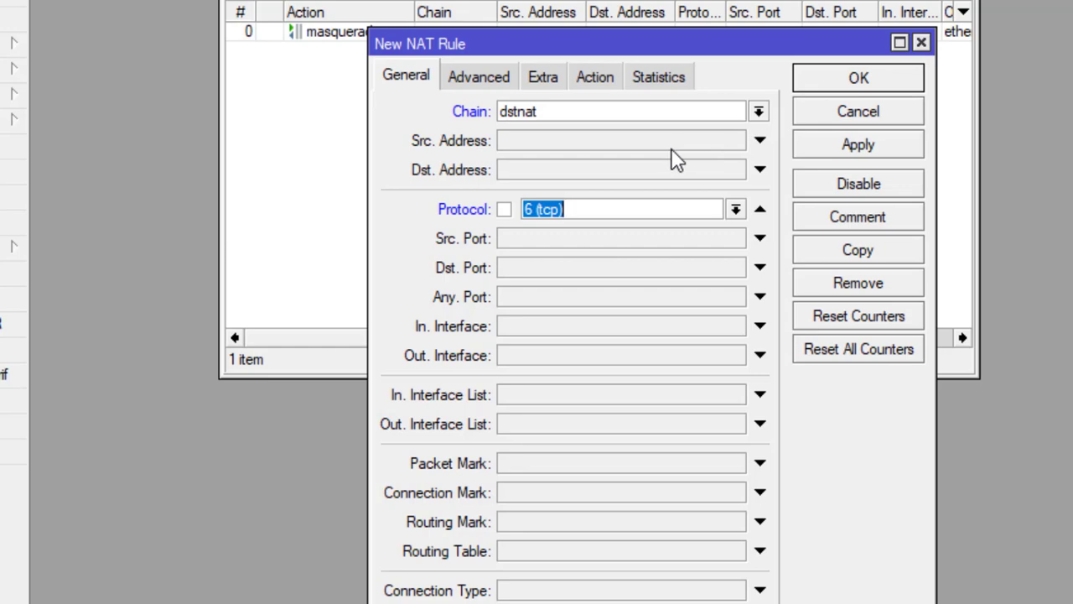
pyautogui.click(539, 270)
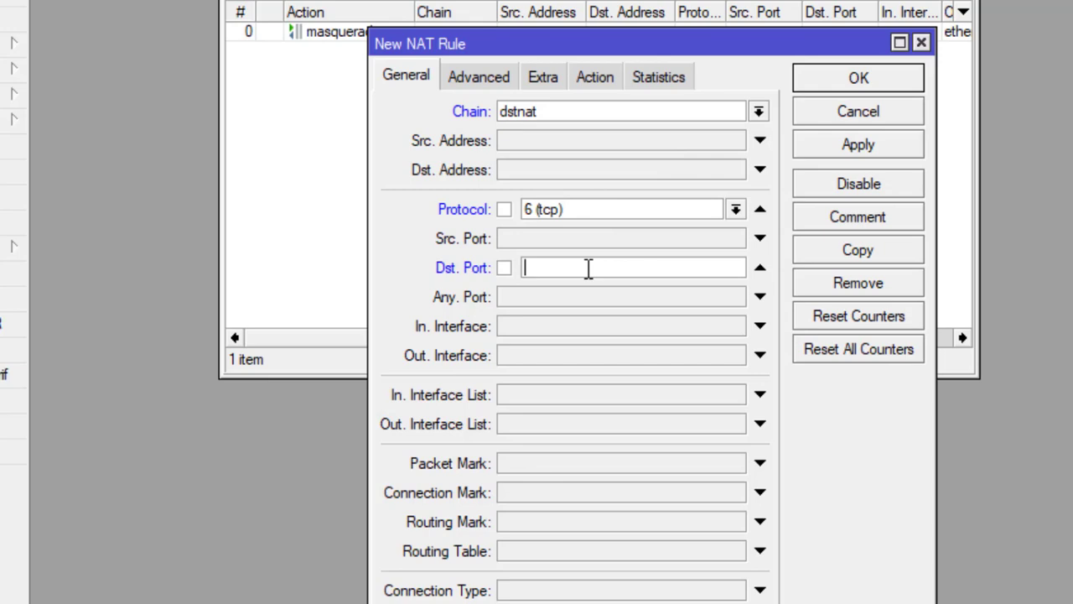
pyautogui.write('80')
# - Set the rule's action to redirect to port 8080, save it and select it
pyautogui.click(601, 82)
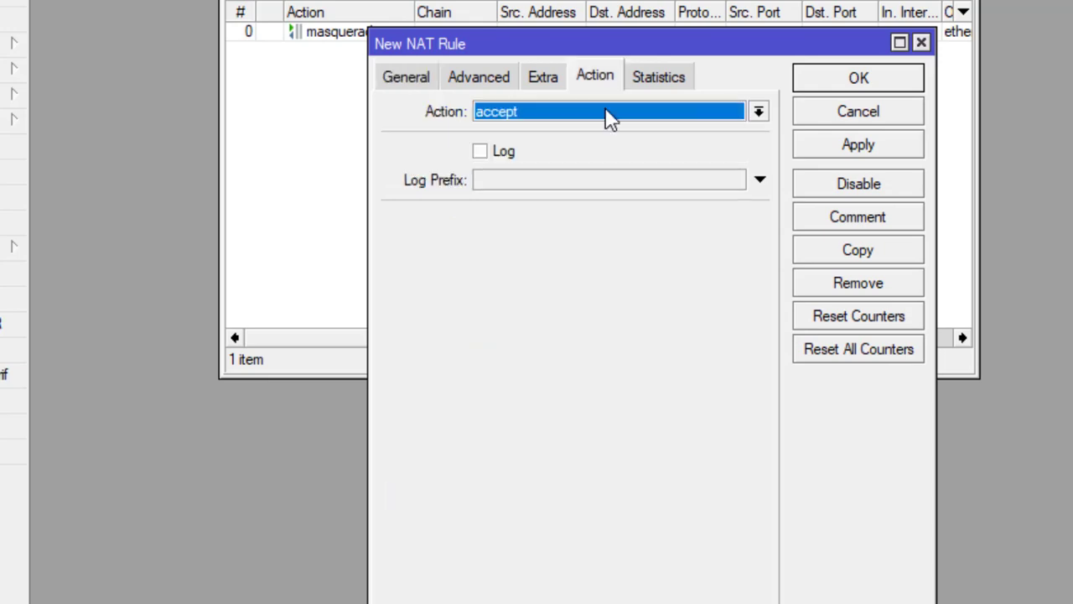
pyautogui.click(610, 118)
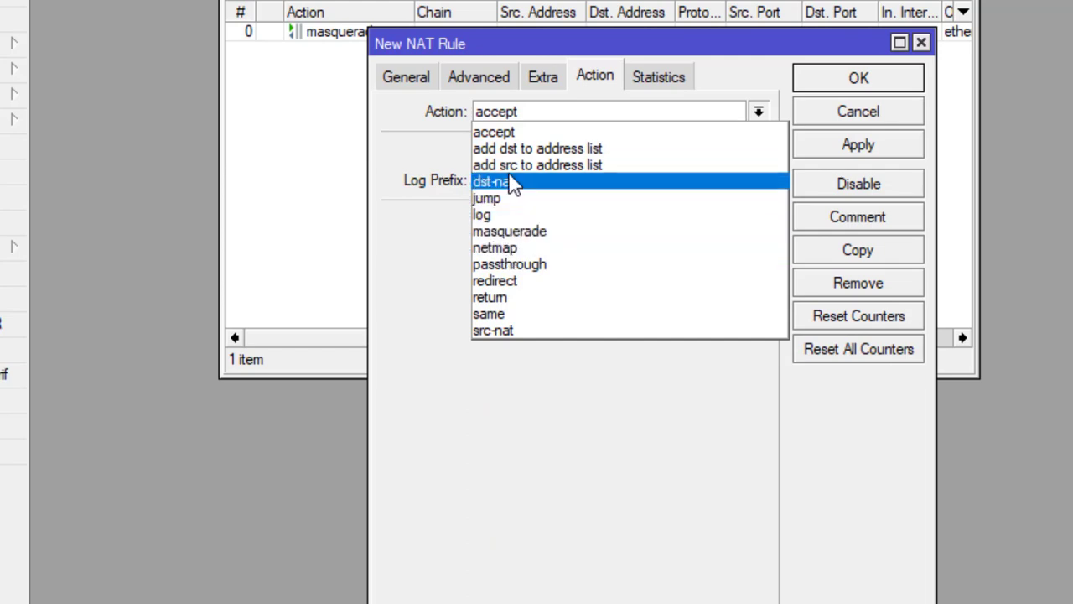
pyautogui.click(506, 282)
pyautogui.click(541, 225)
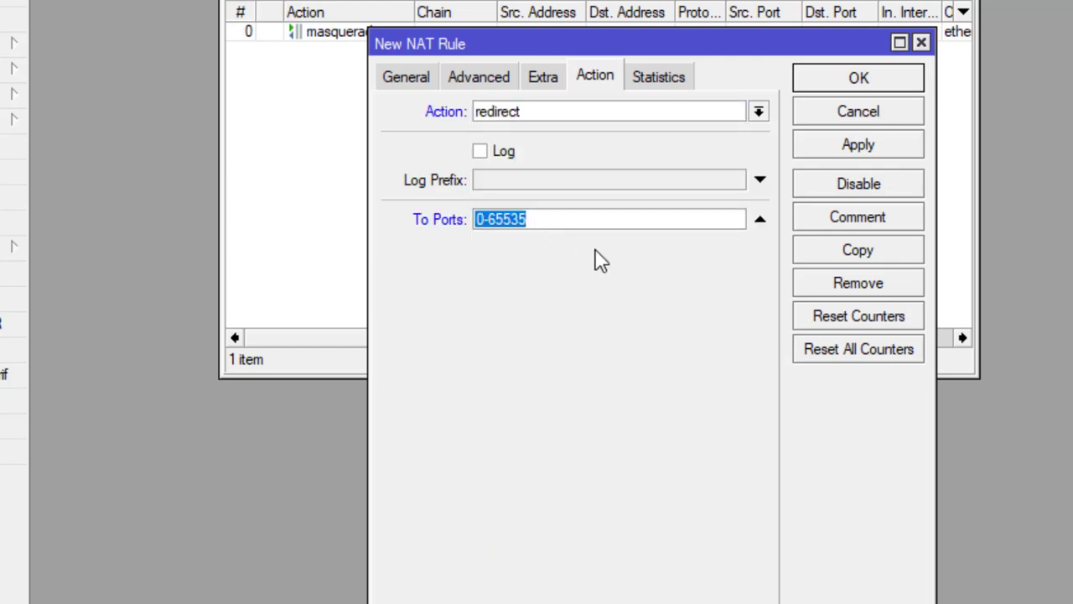
pyautogui.write('80808')
pyautogui.press('BackSpace')
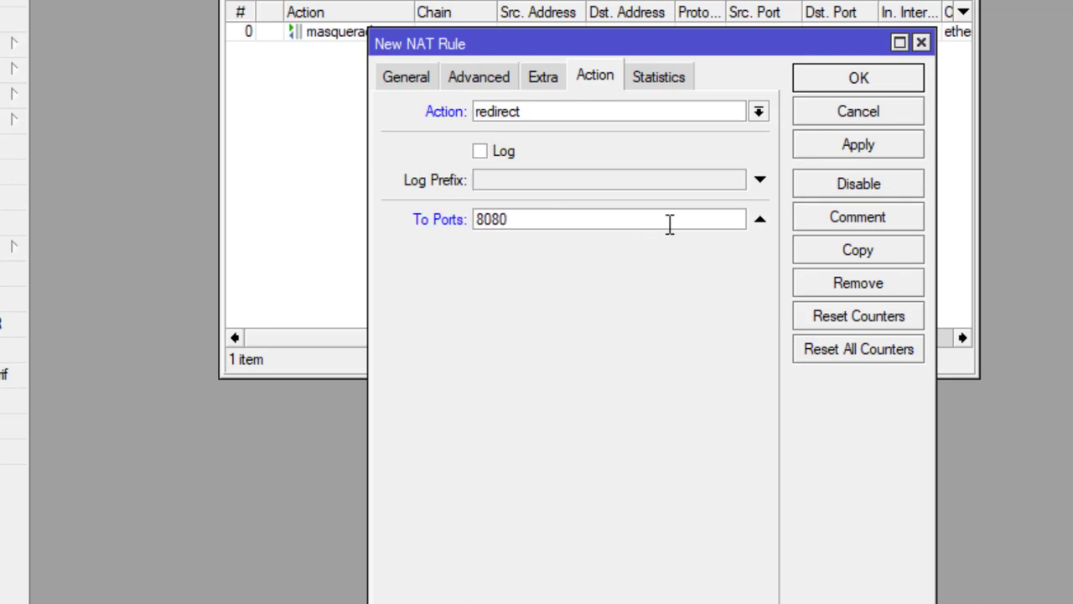
pyautogui.click(856, 148)
pyautogui.click(860, 111)
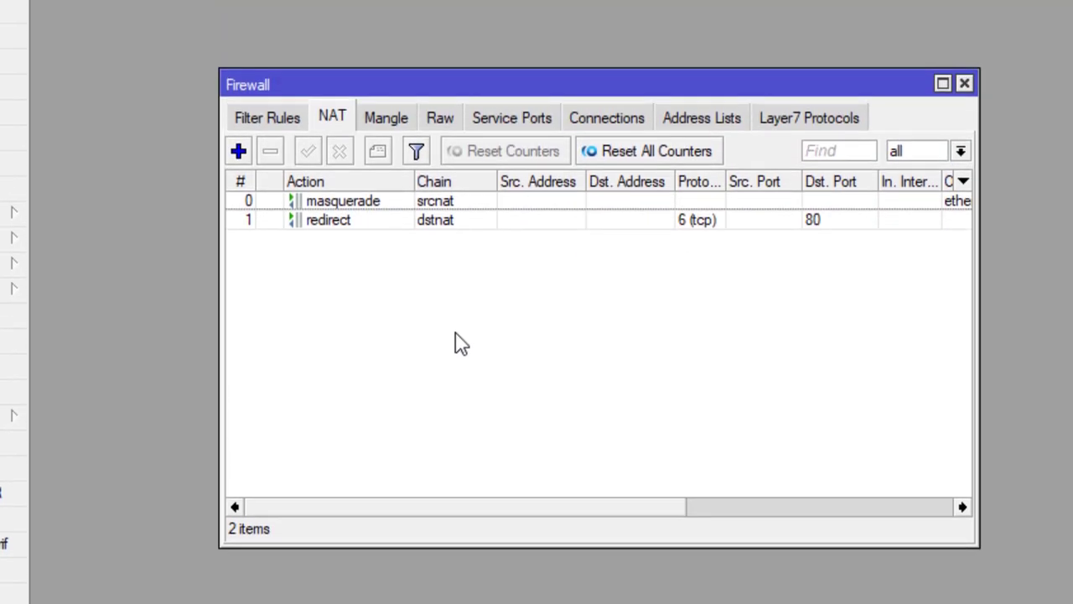
pyautogui.click(340, 222)
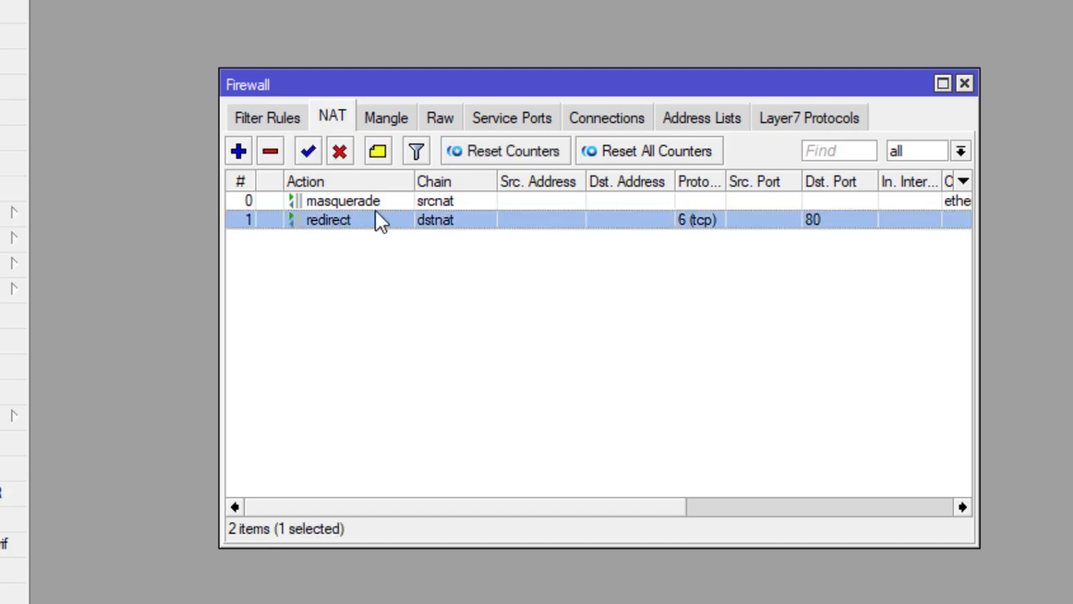
# - Give the port 80 redirect NAT rule the comment PROXY
pyautogui.click(377, 151)
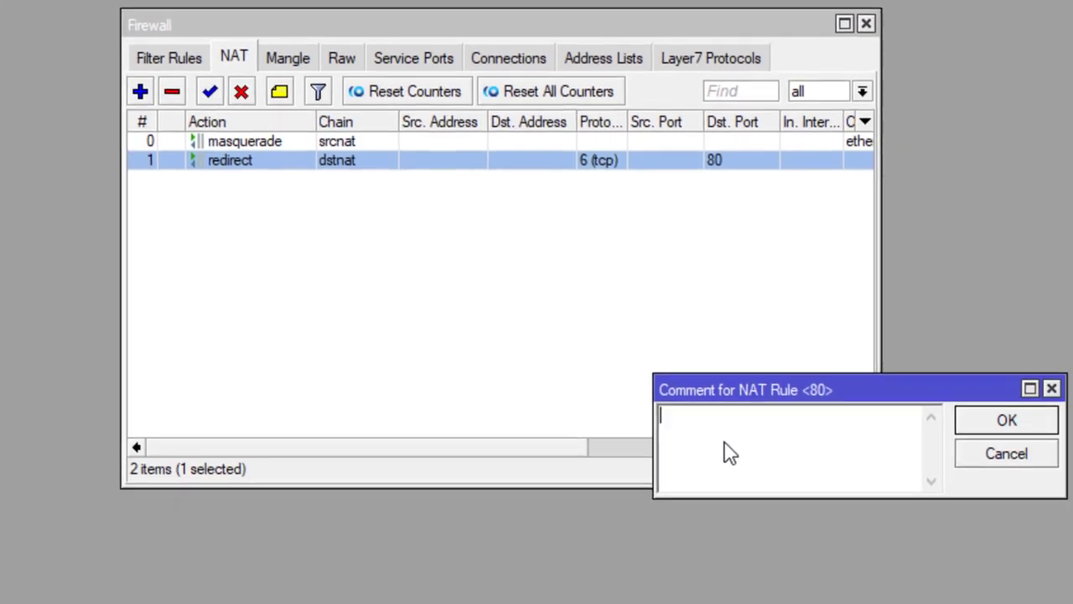
pyautogui.write('WEB')
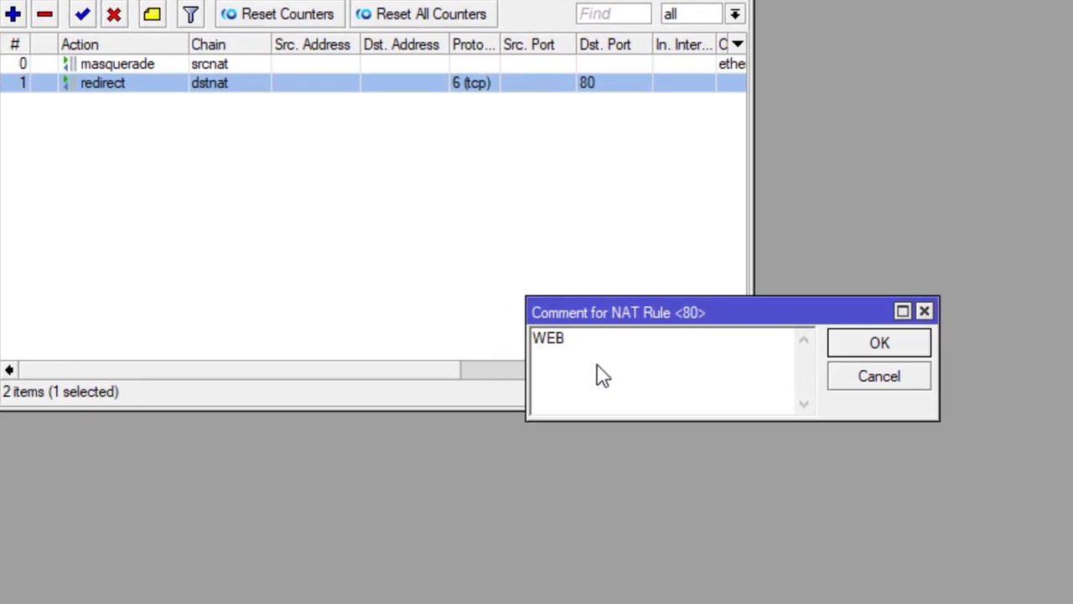
pyautogui.press('BackSpace')
pyautogui.press('BackSpace')
pyautogui.press('BackSpace')
pyautogui.write('PR')
pyautogui.press('BackSpace')
pyautogui.write('ROXY')
pyautogui.click(911, 345)
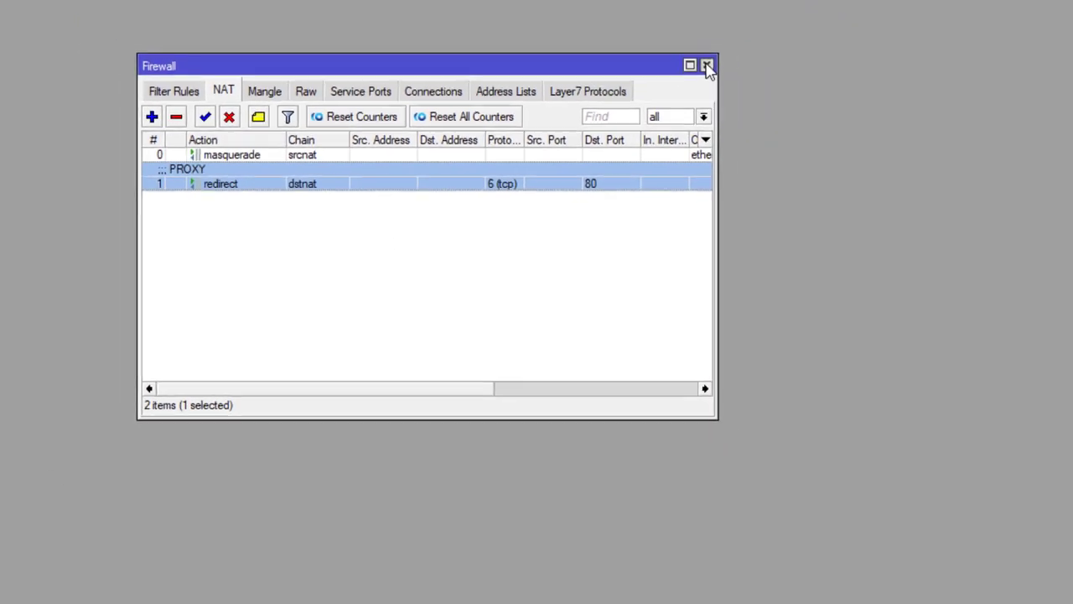
# - Highlight task sheet items 1–5 and the Jaringan Internet heading in yellow
pyautogui.click(707, 65)
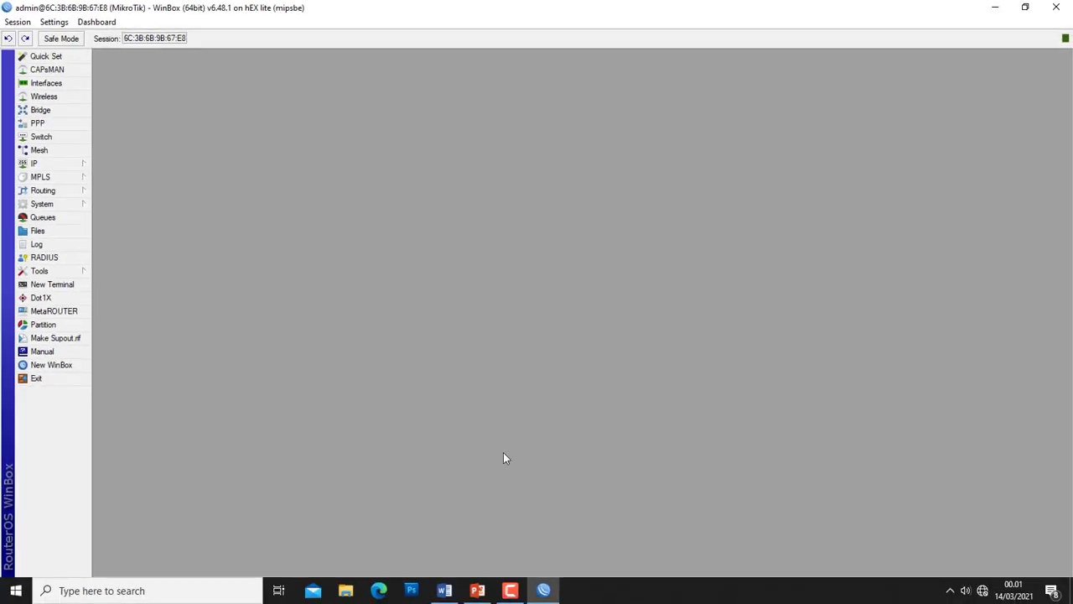
pyautogui.click(444, 590)
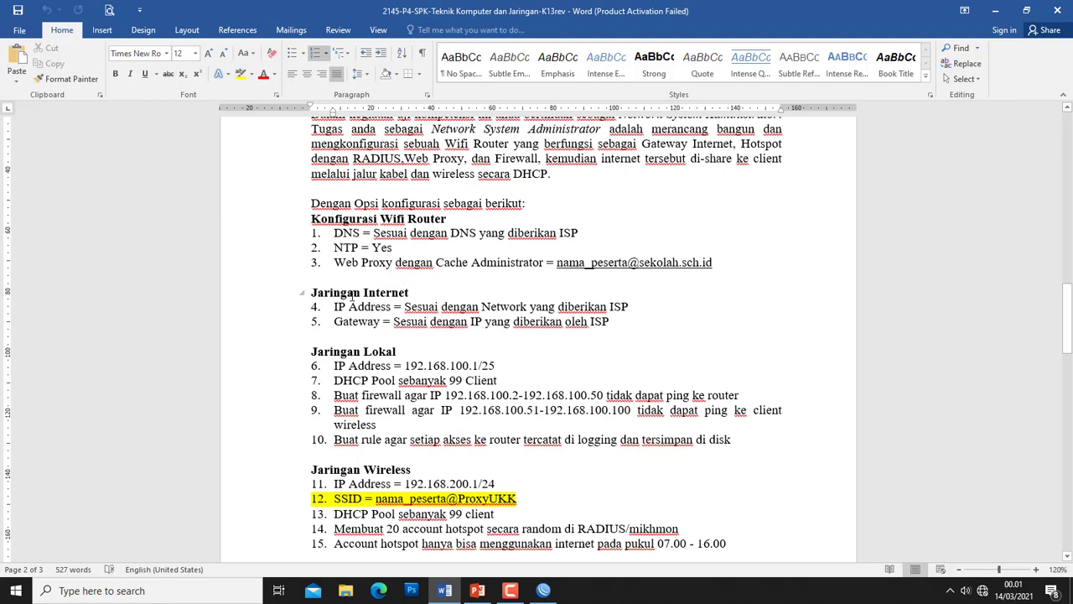
pyautogui.moveTo(431, 309); pyautogui.dragTo(629, 307)
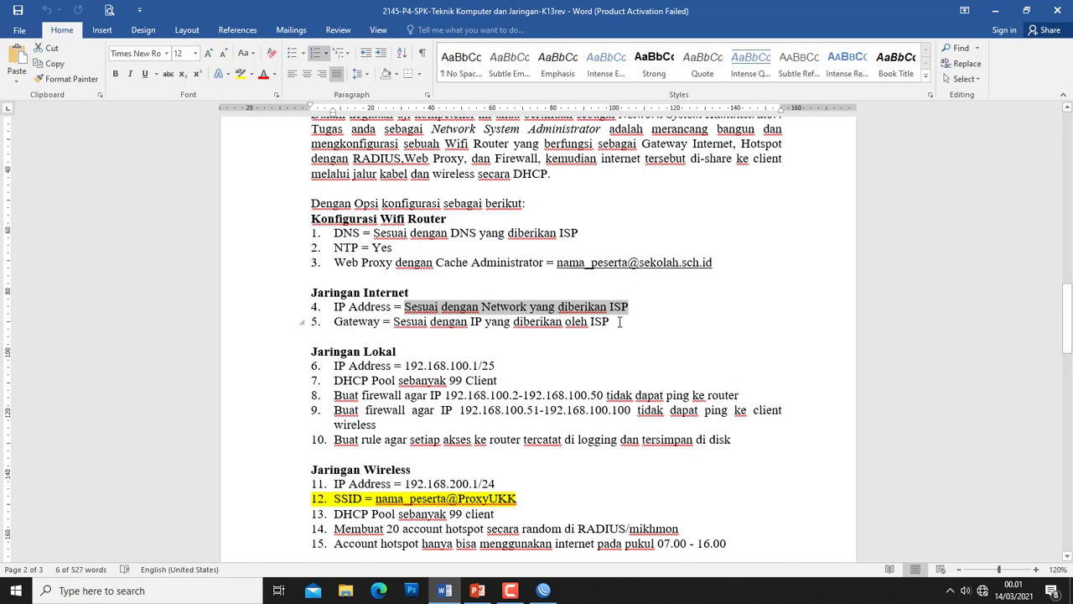
pyautogui.moveTo(334, 233); pyautogui.dragTo(582, 238)
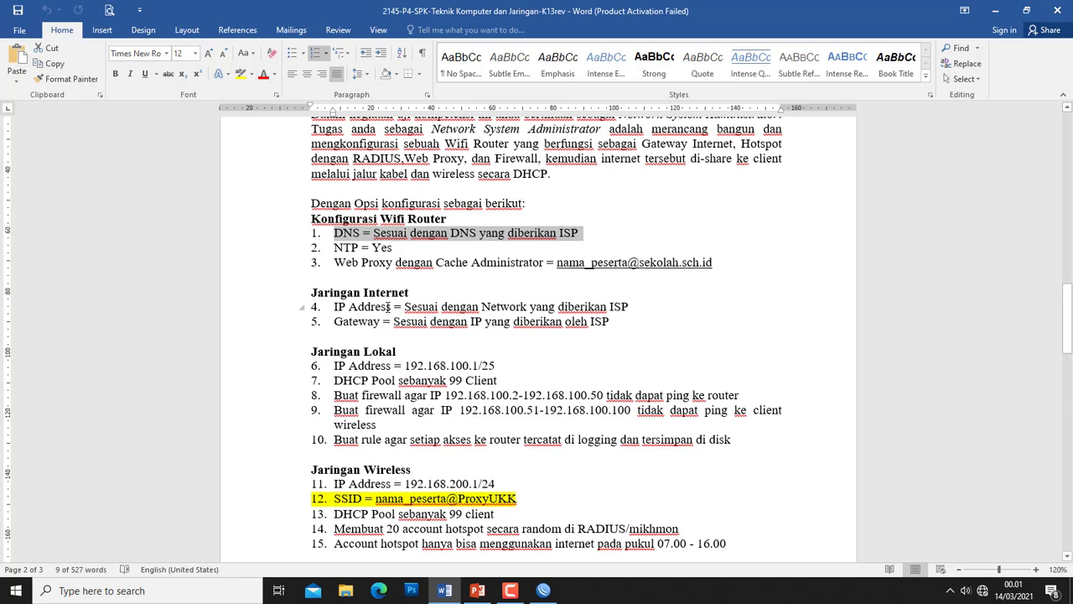
pyautogui.moveTo(405, 307); pyautogui.dragTo(334, 233)
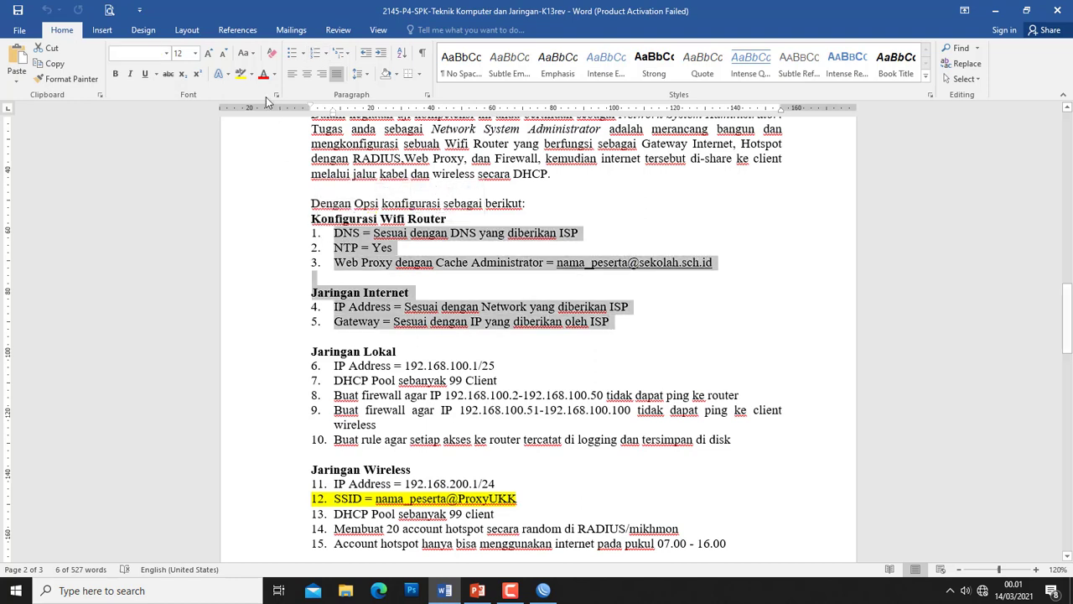
pyautogui.click(241, 74)
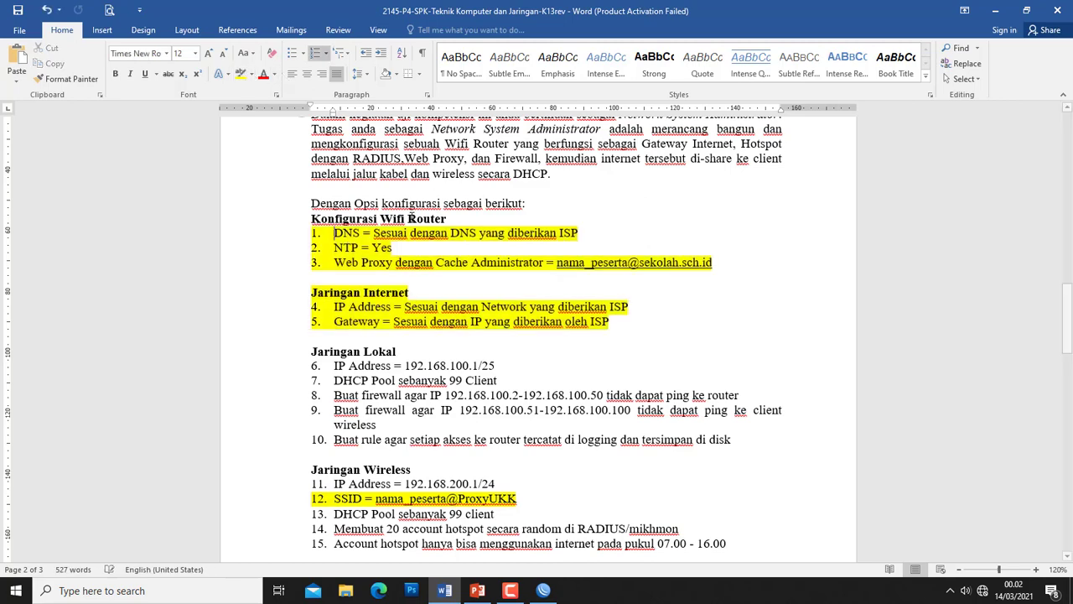
pyautogui.click(419, 290)
# - Remove the highlight from the SSID line (item 12) and return to WinBox
pyautogui.scroll(-2, 340, 323)
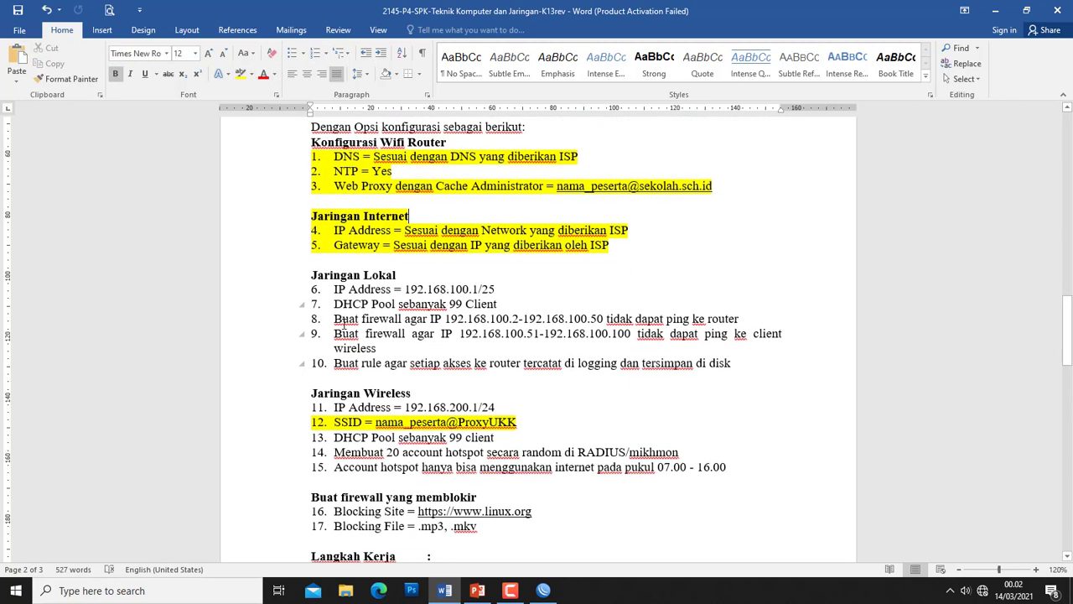
pyautogui.click(302, 422)
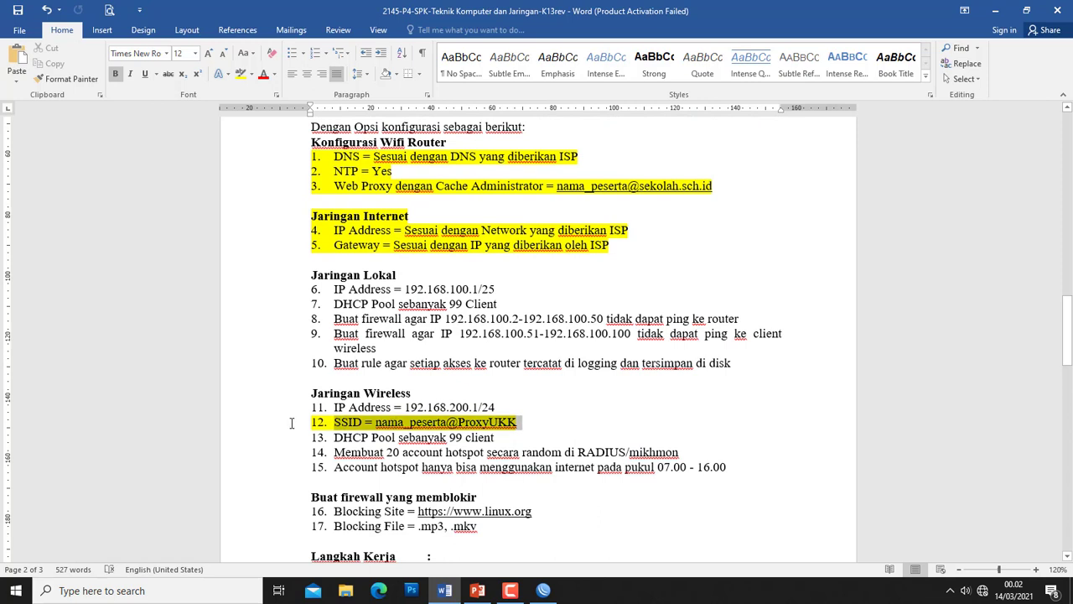
pyautogui.click(251, 73)
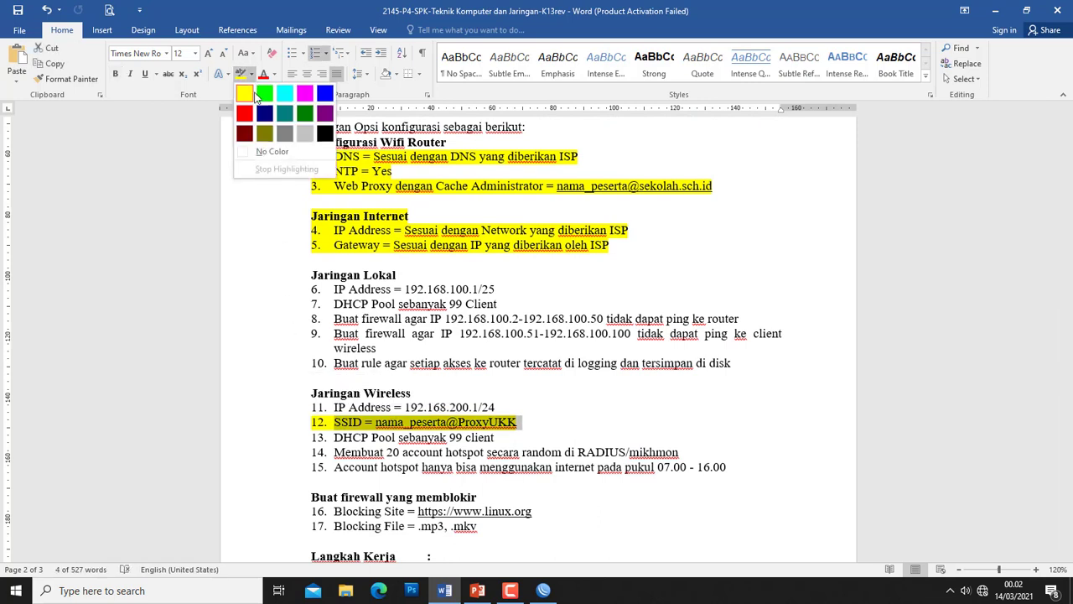
pyautogui.click(272, 151)
pyautogui.click(362, 291)
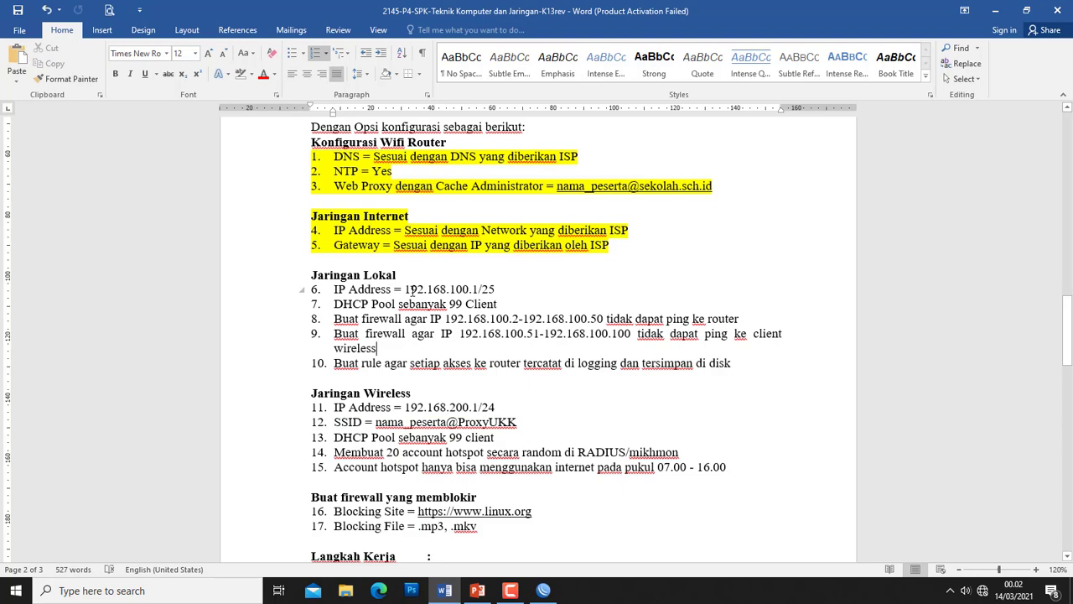
pyautogui.click(995, 10)
pyautogui.click(51, 168)
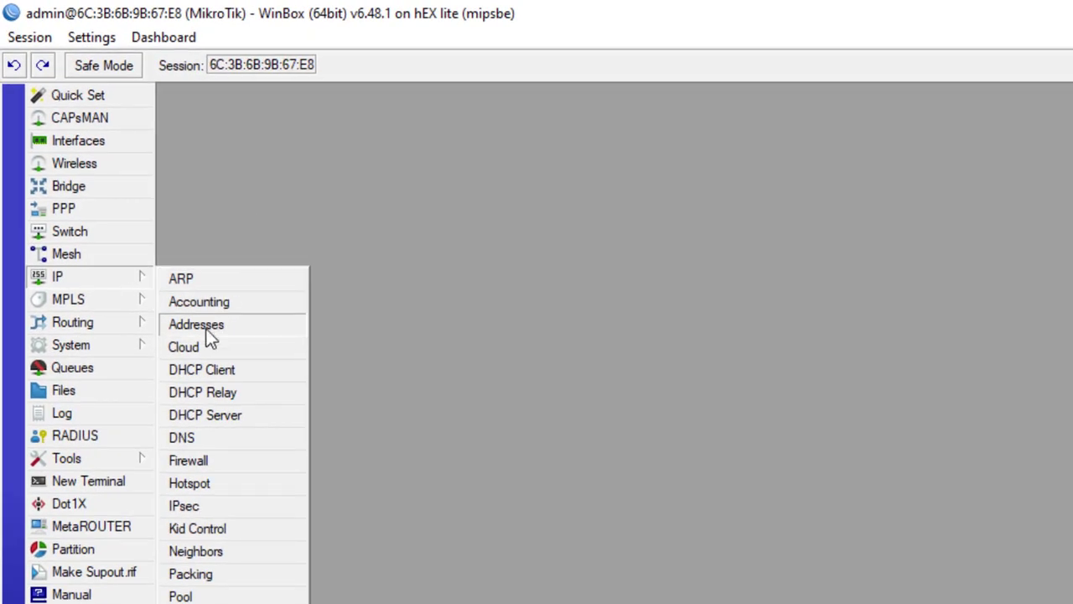
# - Add IP address 192.168.100.1/25 on interface ether2-Lokal, then briefly check the task sheet
pyautogui.click(206, 327)
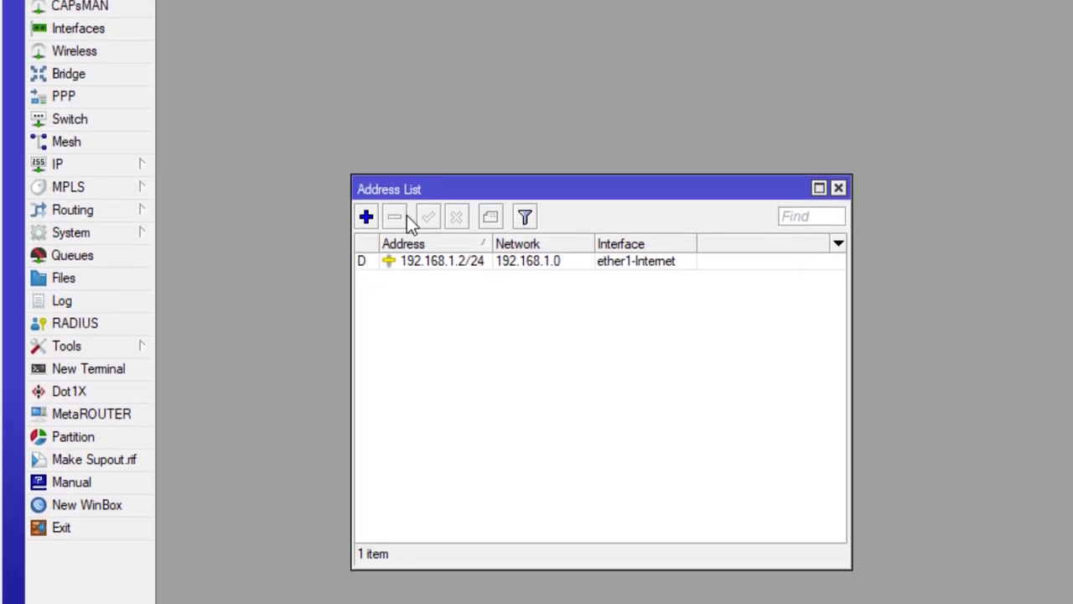
pyautogui.click(366, 217)
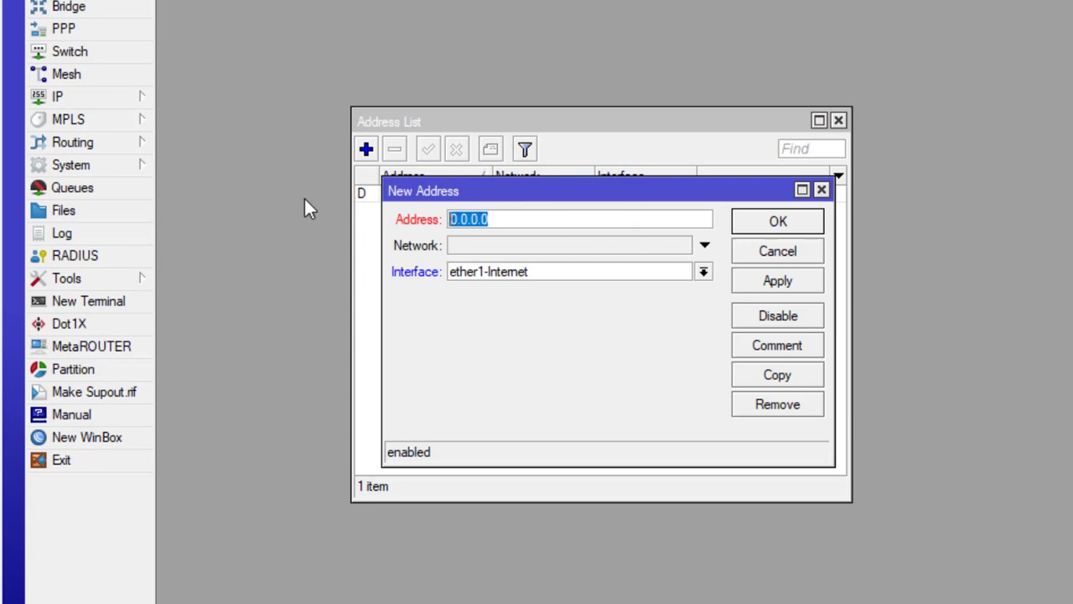
pyautogui.write('1')
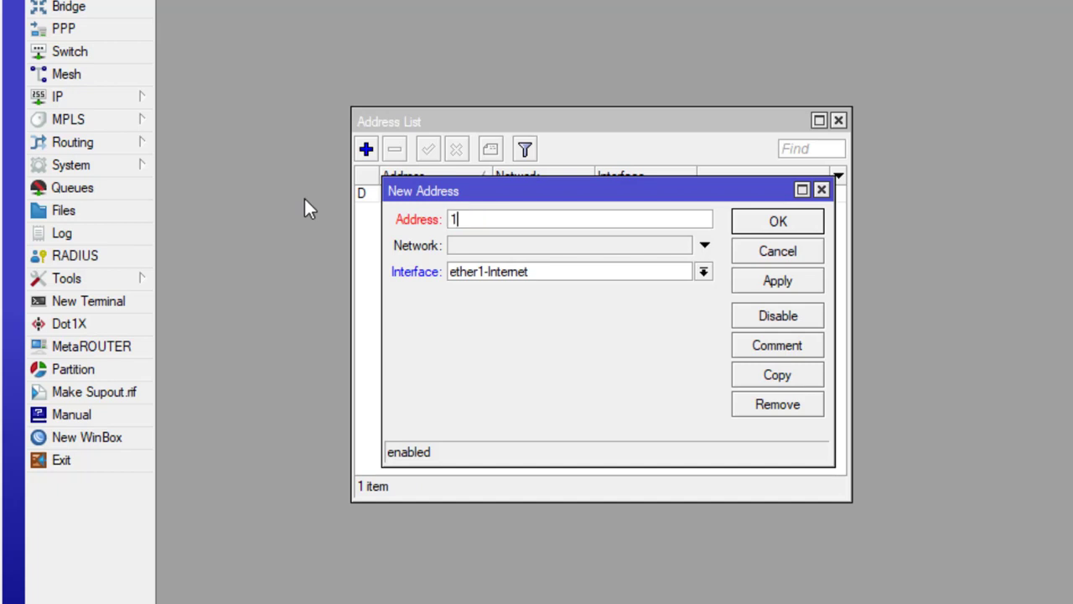
pyautogui.write('92.168')
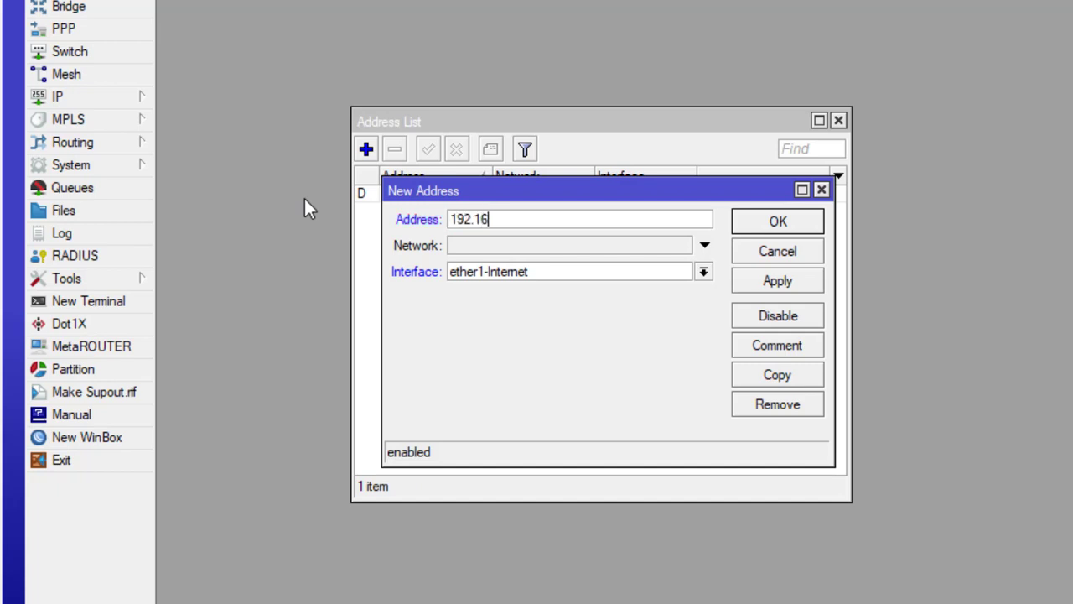
pyautogui.write('.100')
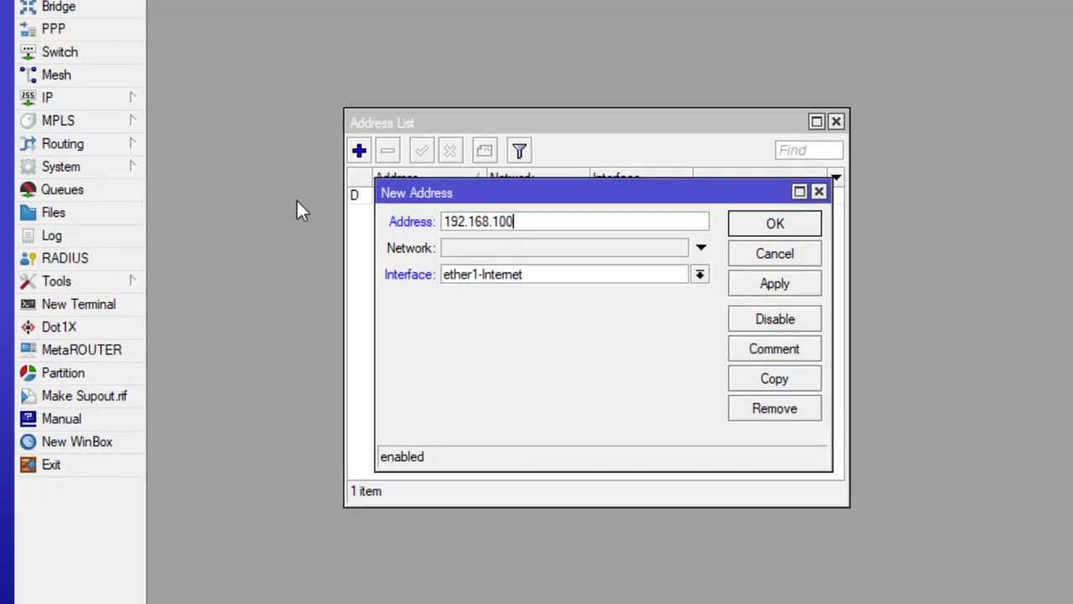
pyautogui.write('.1')
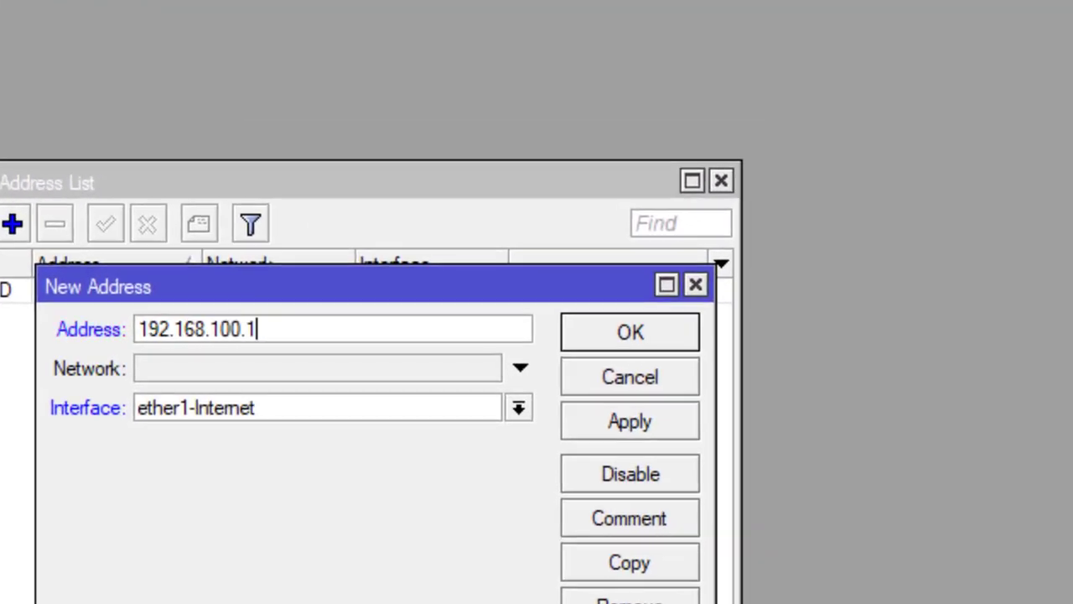
pyautogui.write('/25')
pyautogui.click(242, 407)
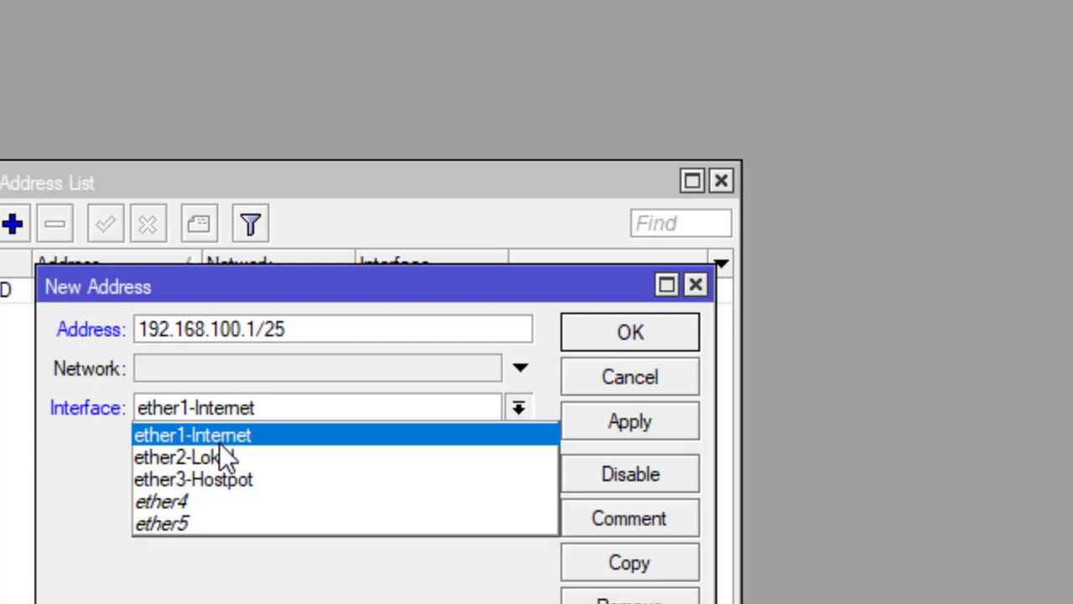
pyautogui.click(206, 460)
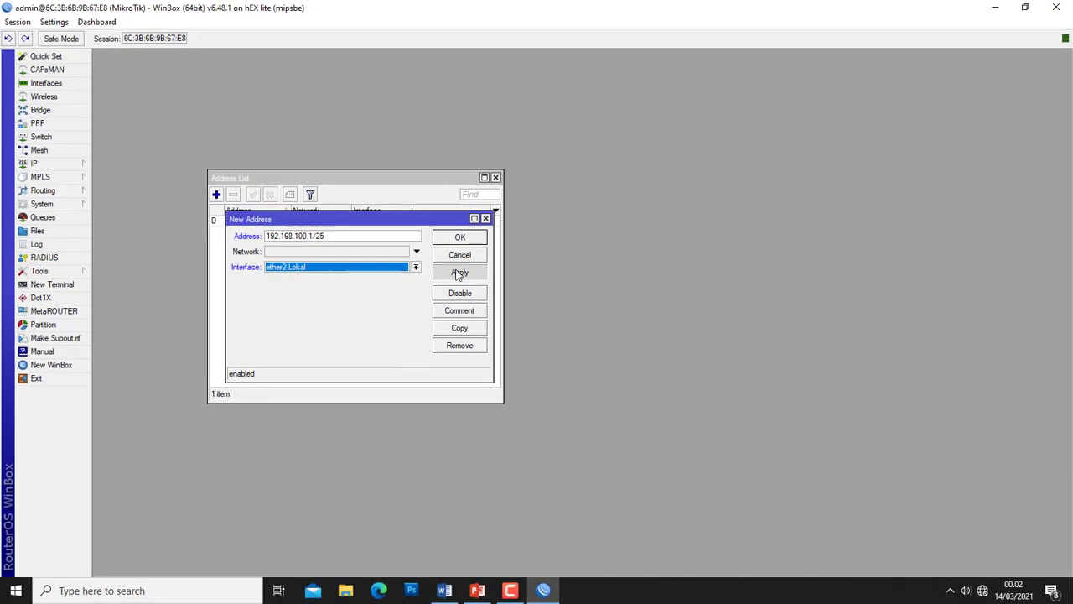
pyautogui.click(459, 273)
pyautogui.click(460, 237)
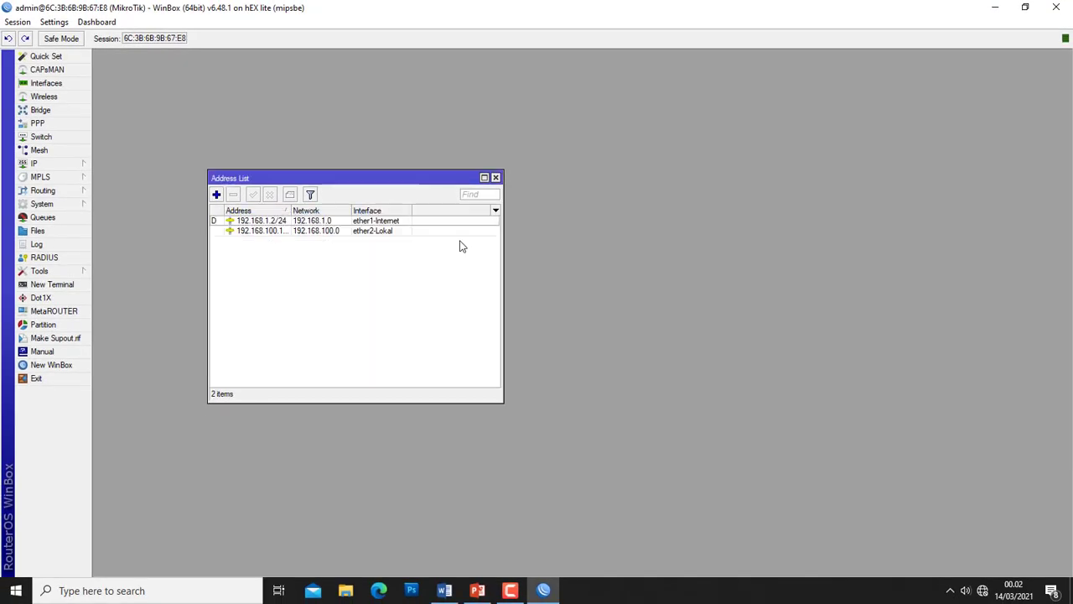
pyautogui.click(495, 178)
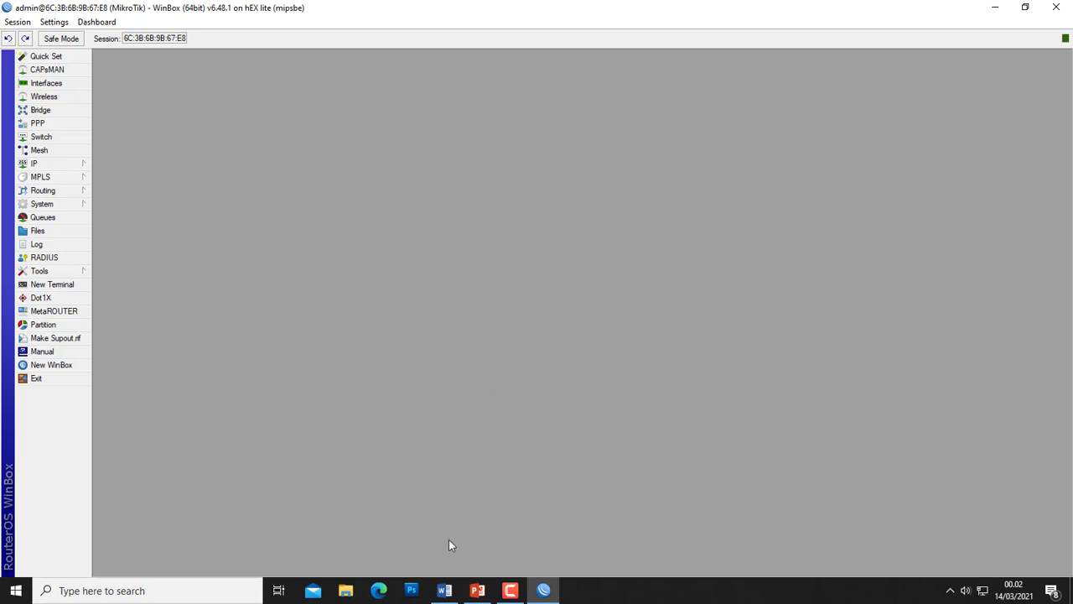
pyautogui.click(444, 590)
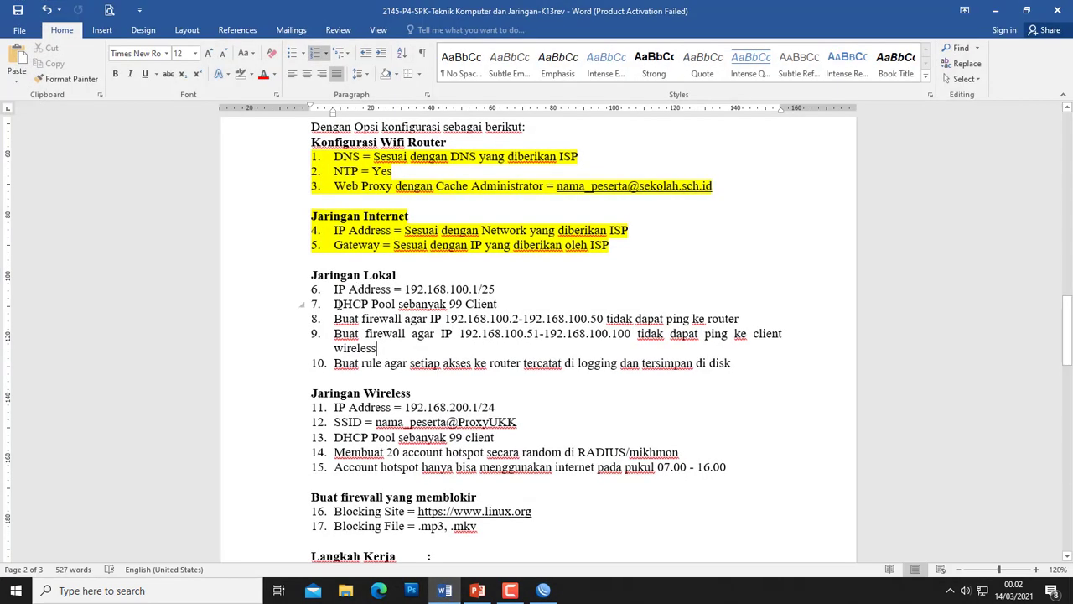
pyautogui.click(998, 16)
# - Start DHCP Setup on ether2-Lokal, accepting 192.168.100.0/25 and gateway 192.168.100.1
pyautogui.click(57, 164)
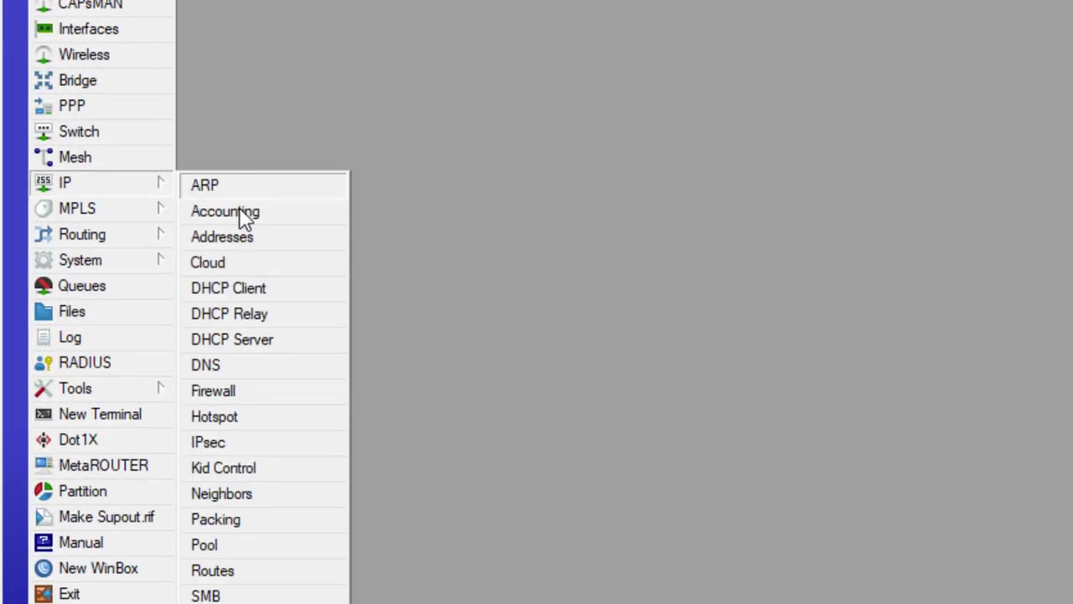
pyautogui.click(233, 340)
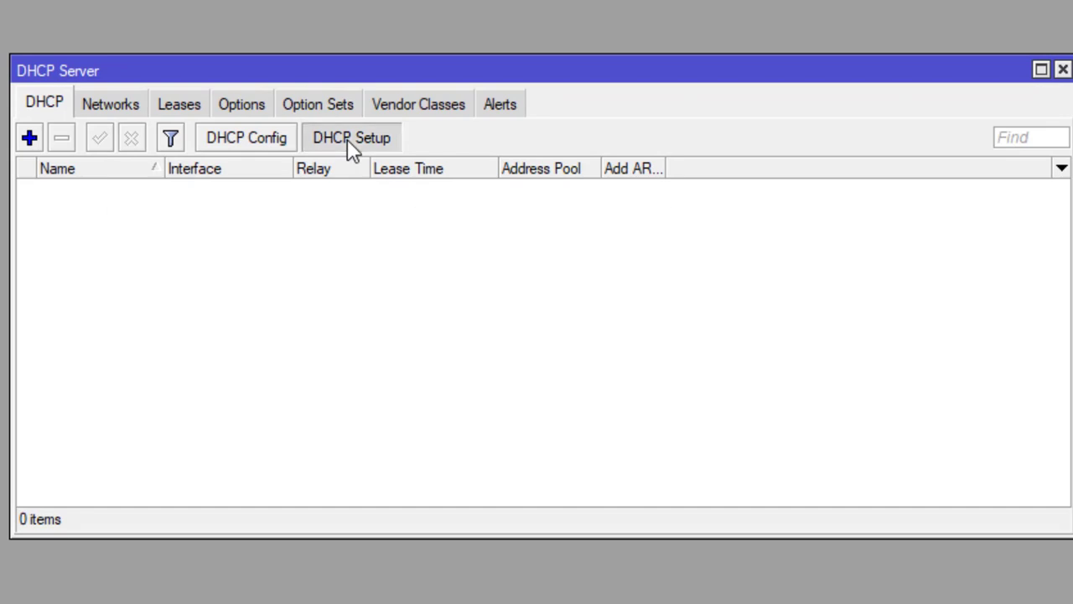
pyautogui.click(347, 139)
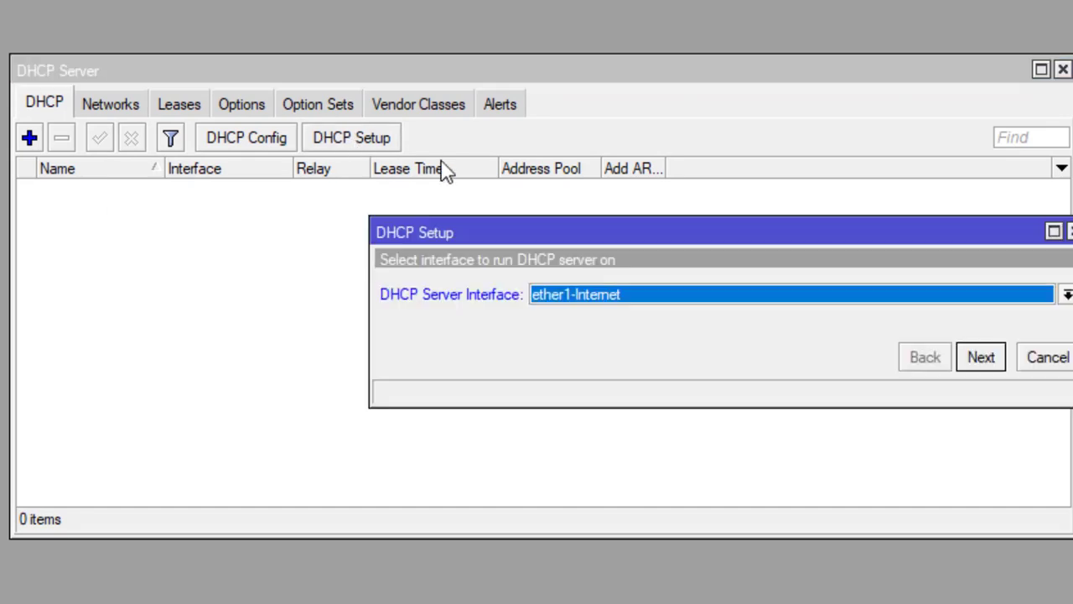
pyautogui.click(658, 308)
pyautogui.click(601, 330)
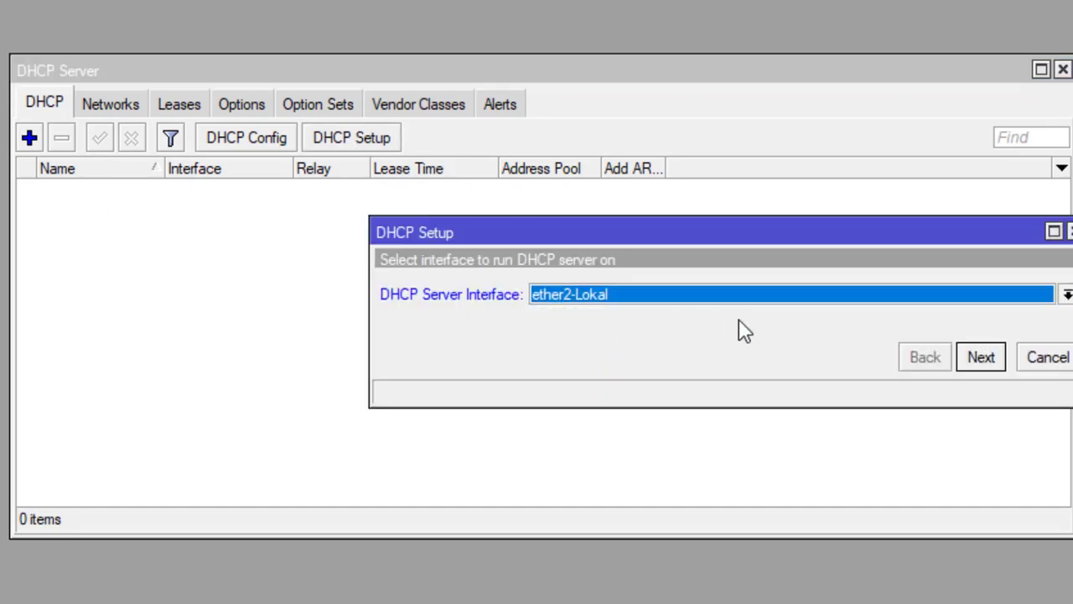
pyautogui.click(978, 359)
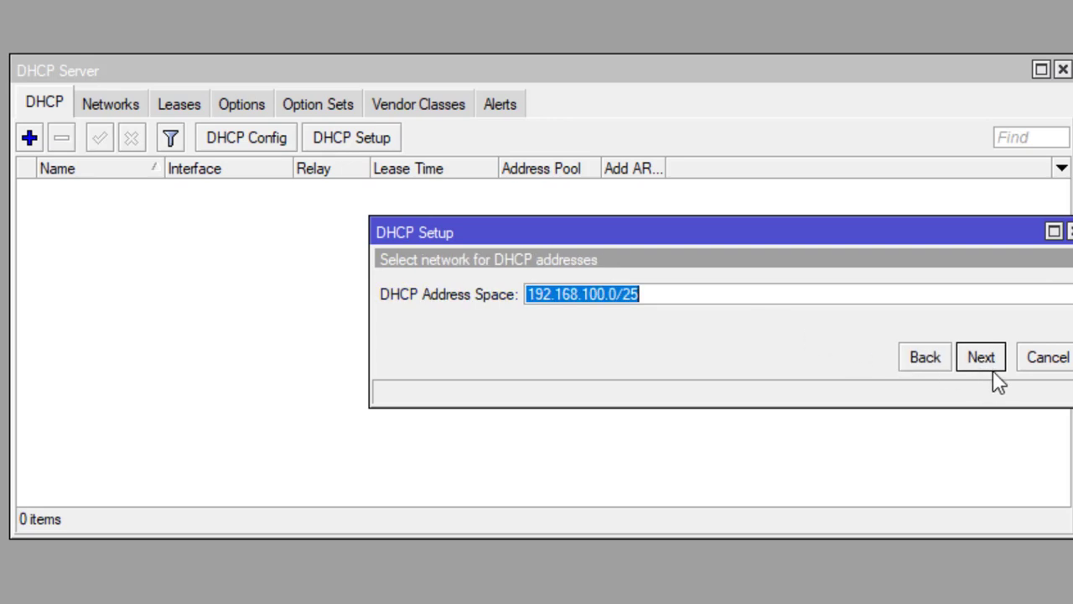
pyautogui.click(979, 358)
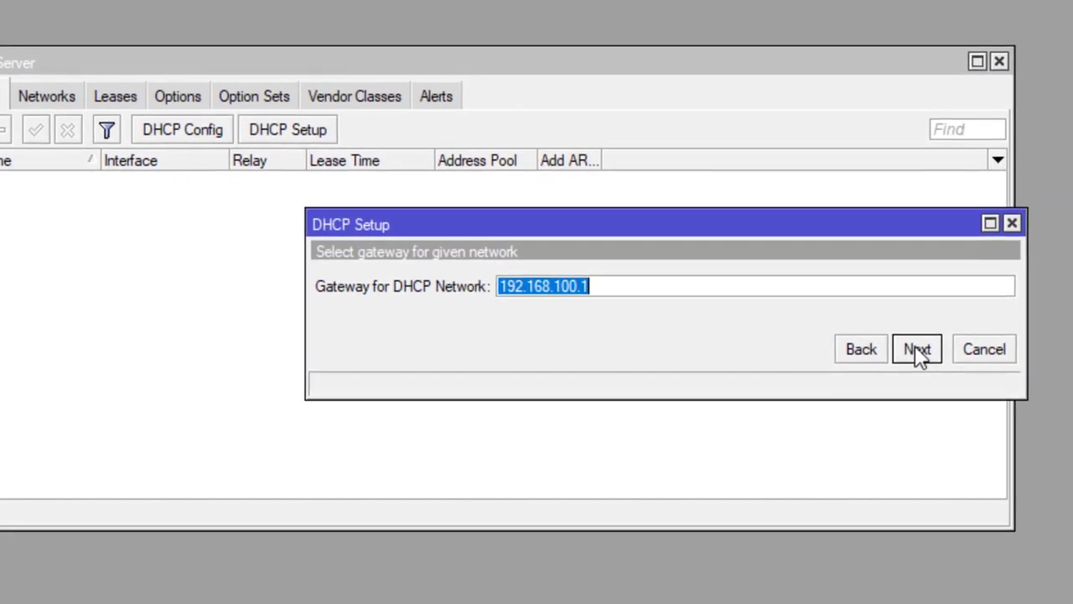
pyautogui.click(980, 361)
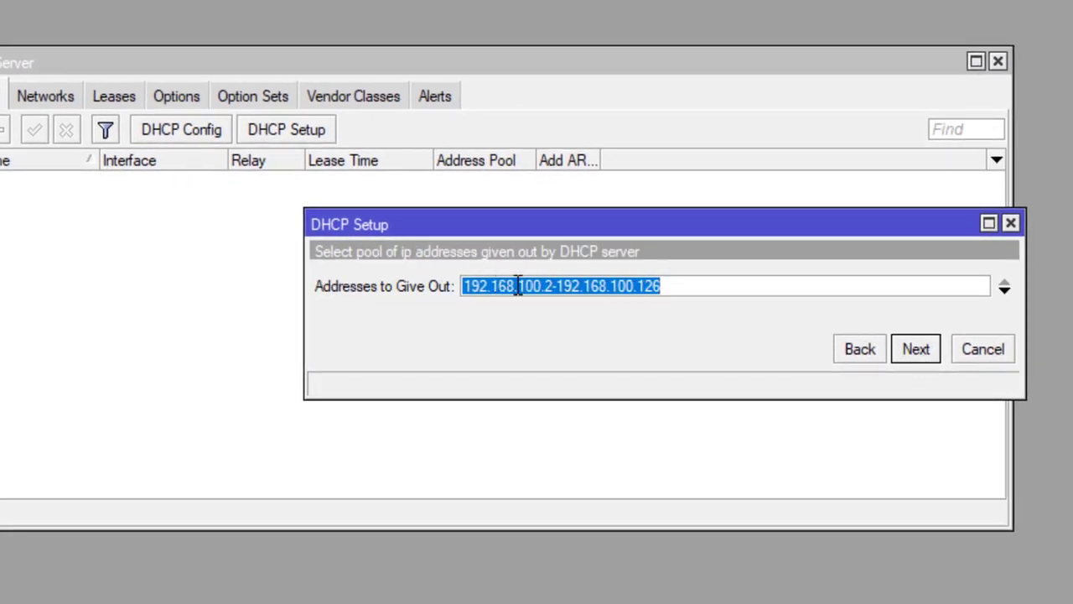
# - Set the DHCP address pool to 192.168.100.2–192.168.100.100
pyautogui.click(671, 286)
pyautogui.press('BackSpace')
pyautogui.press('BackSpace')
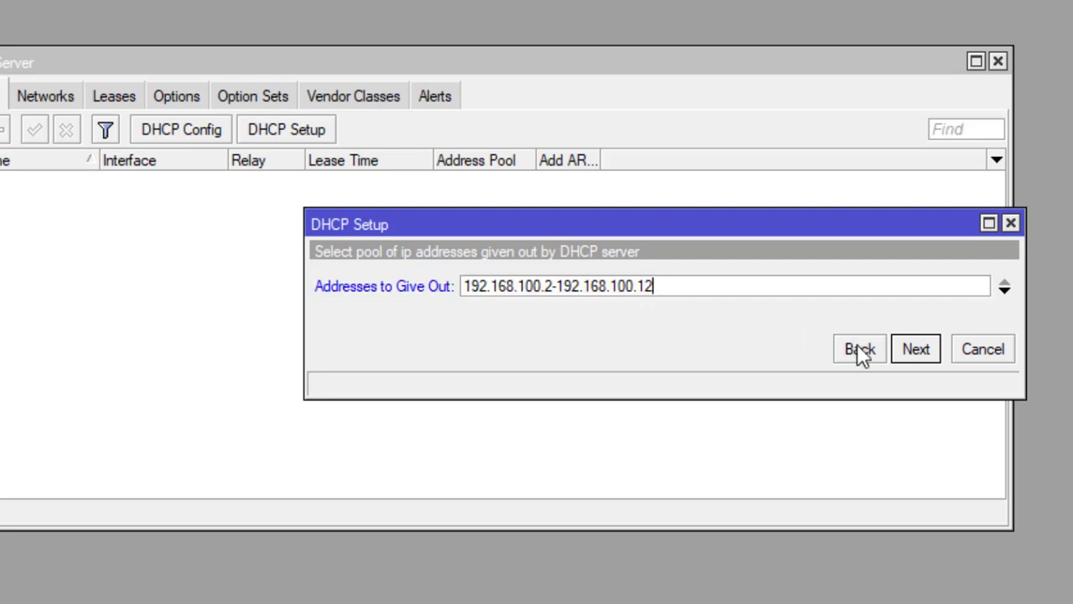
pyautogui.write('10')
pyautogui.press('BackSpace')
pyautogui.press('BackSpace')
pyautogui.write('00')
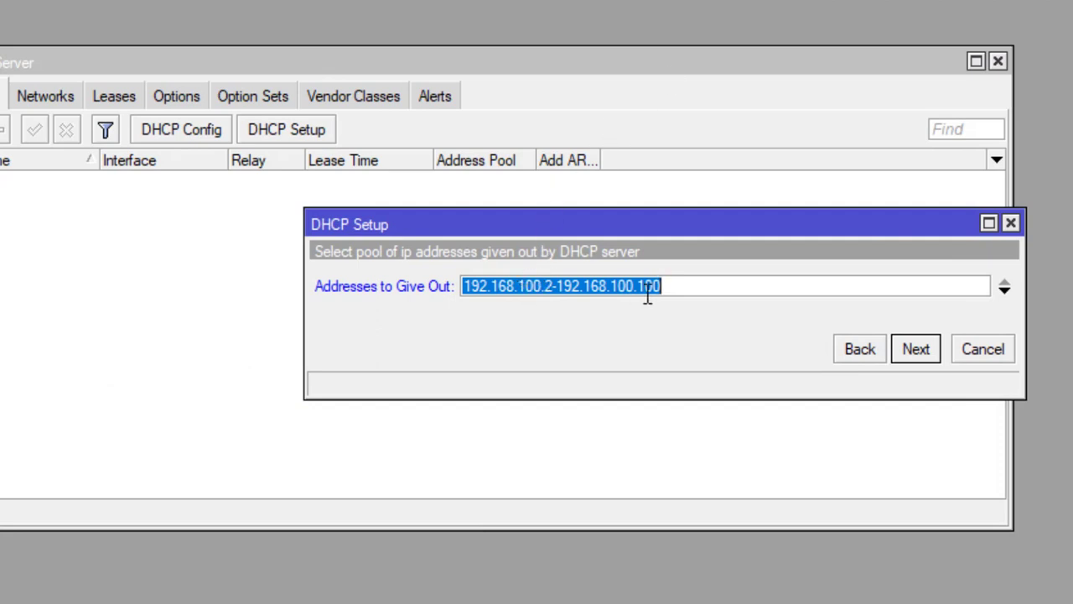
pyautogui.click(914, 352)
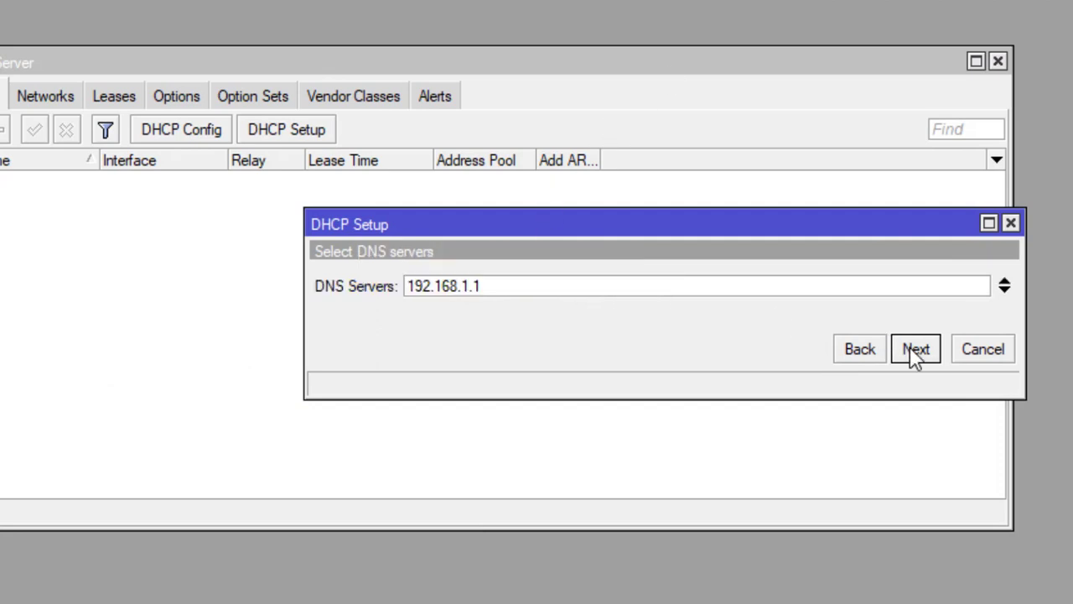
# - Add 8.8.8.8 as a second DNS server, keep the 00:10:00 lease, and finish
pyautogui.click(1005, 290)
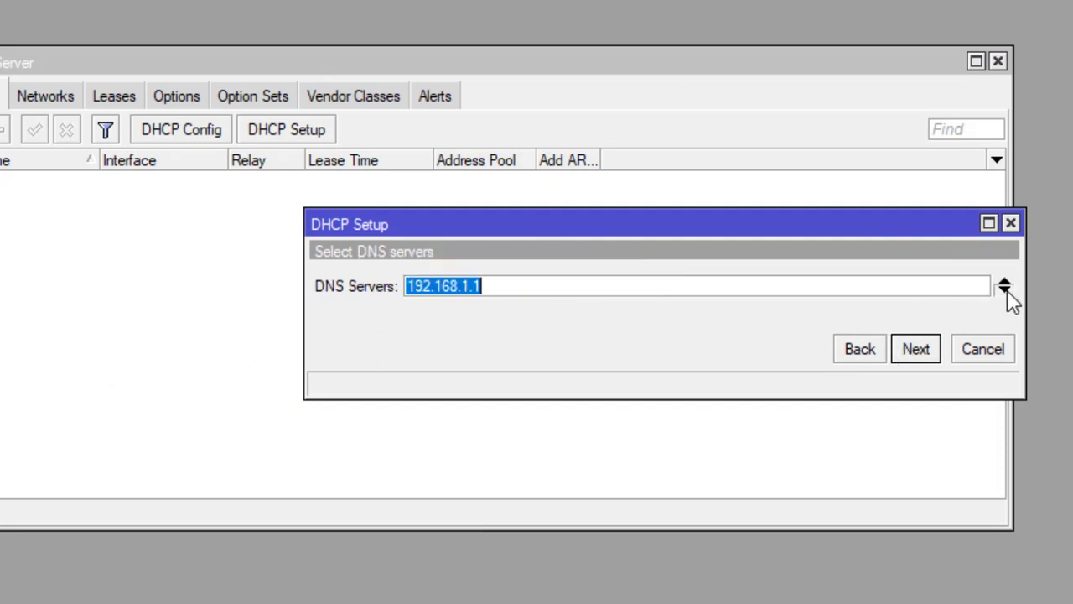
pyautogui.doubleClick(503, 316)
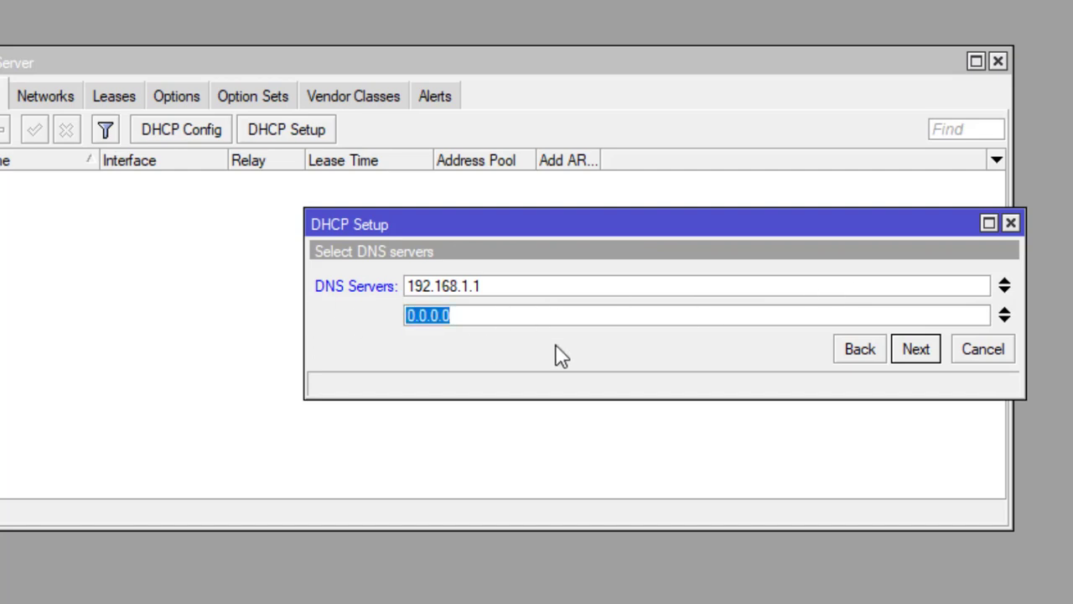
pyautogui.write('8.')
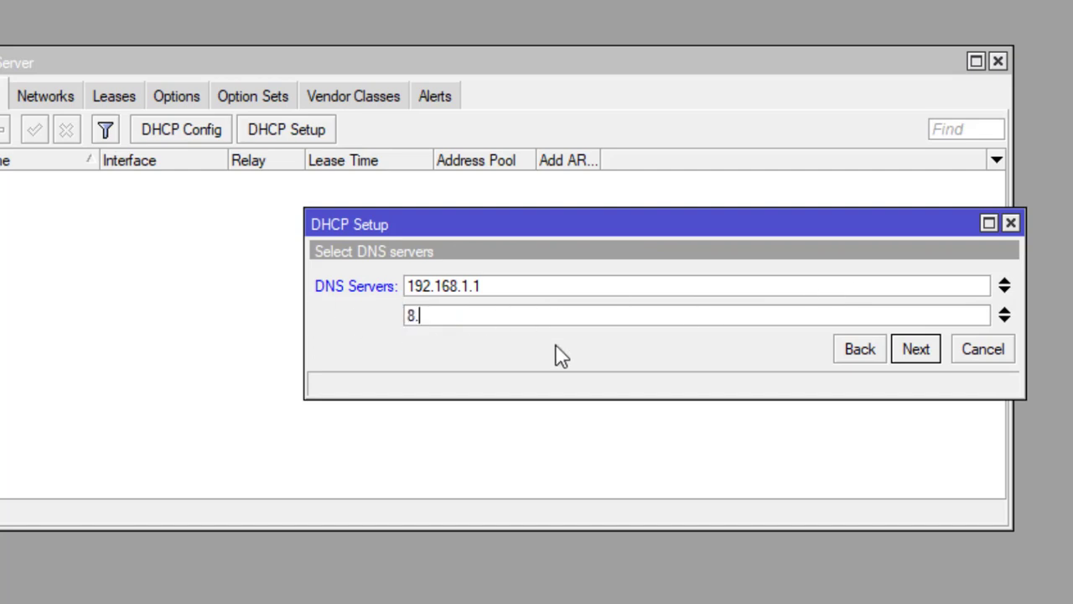
pyautogui.write('8.8.8')
pyautogui.click(920, 352)
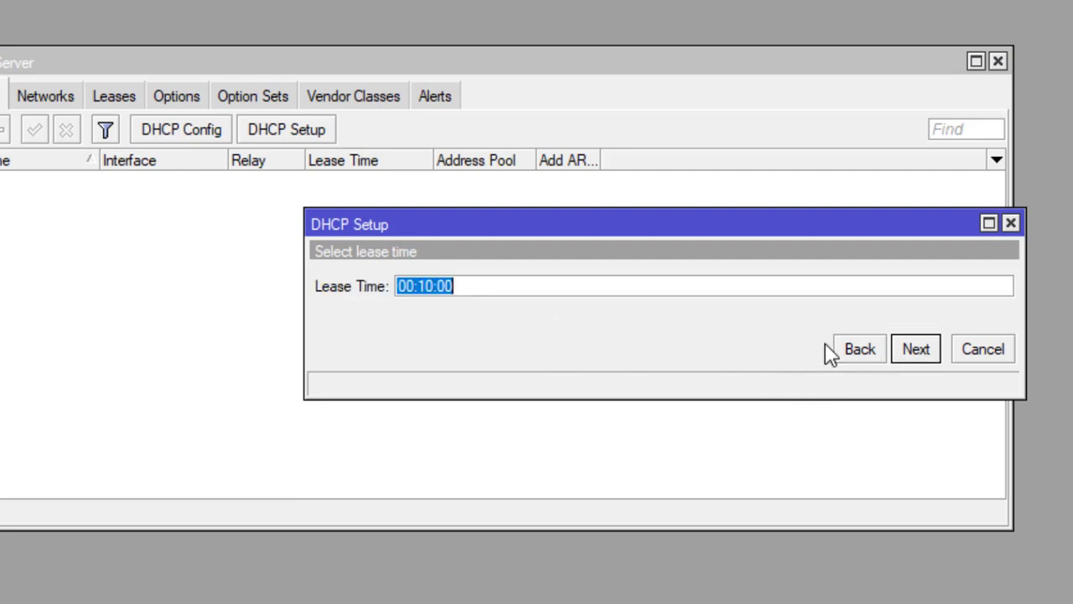
pyautogui.click(916, 352)
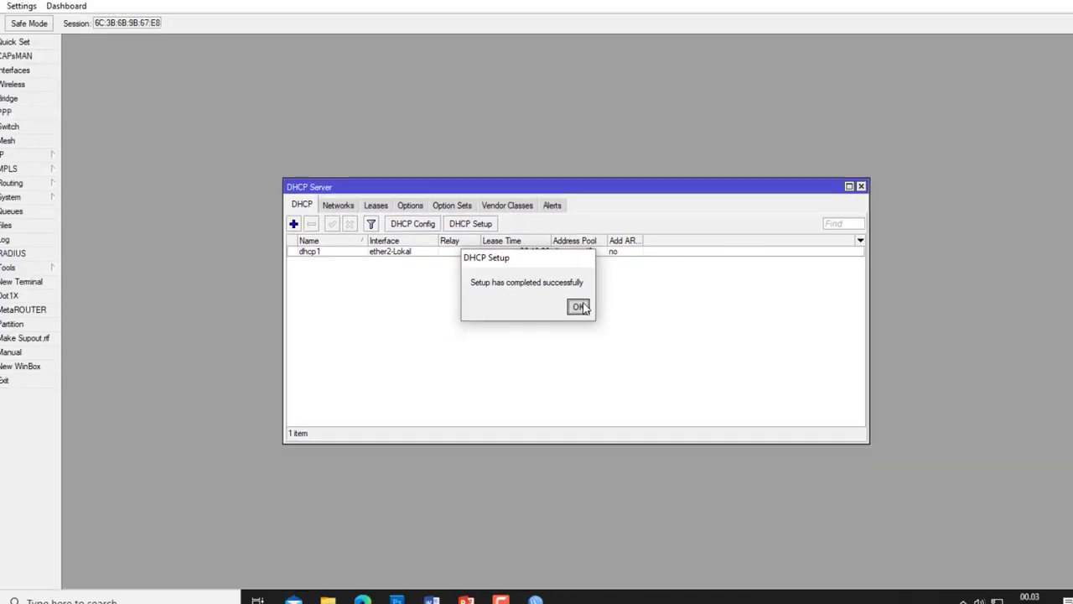
pyautogui.click(578, 306)
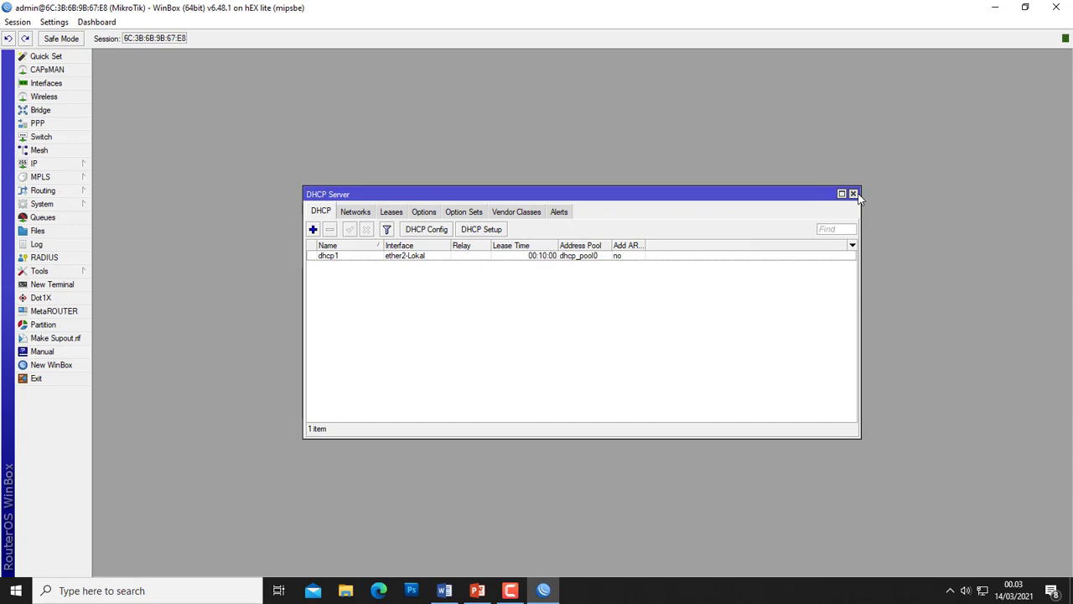
pyautogui.click(853, 193)
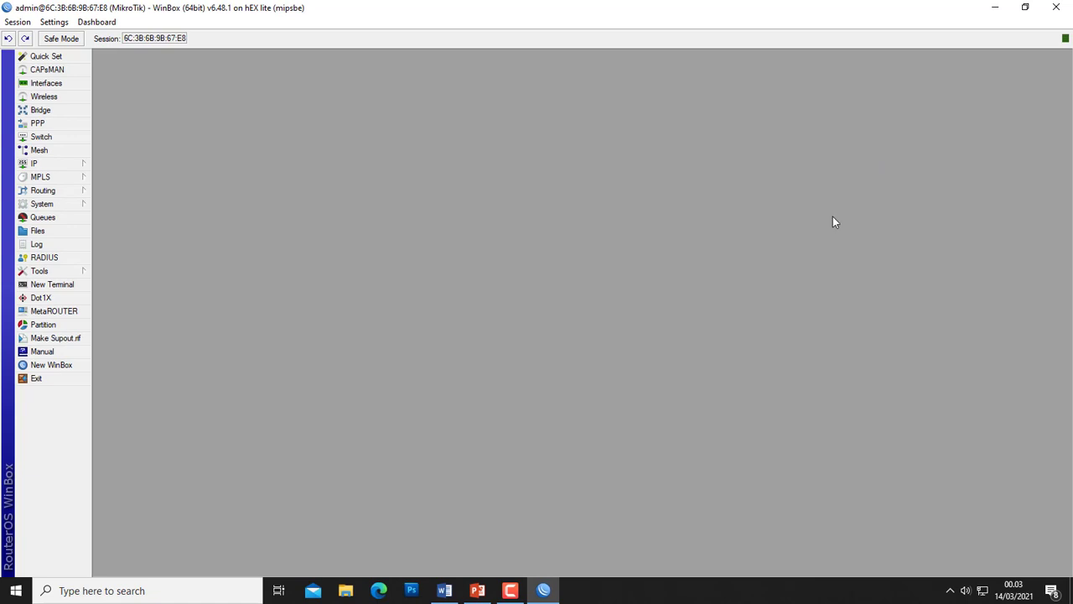
# - Highlight task sheet items 6 and 7 in yellow, select item 8, then return to WinBox
pyautogui.click(456, 591)
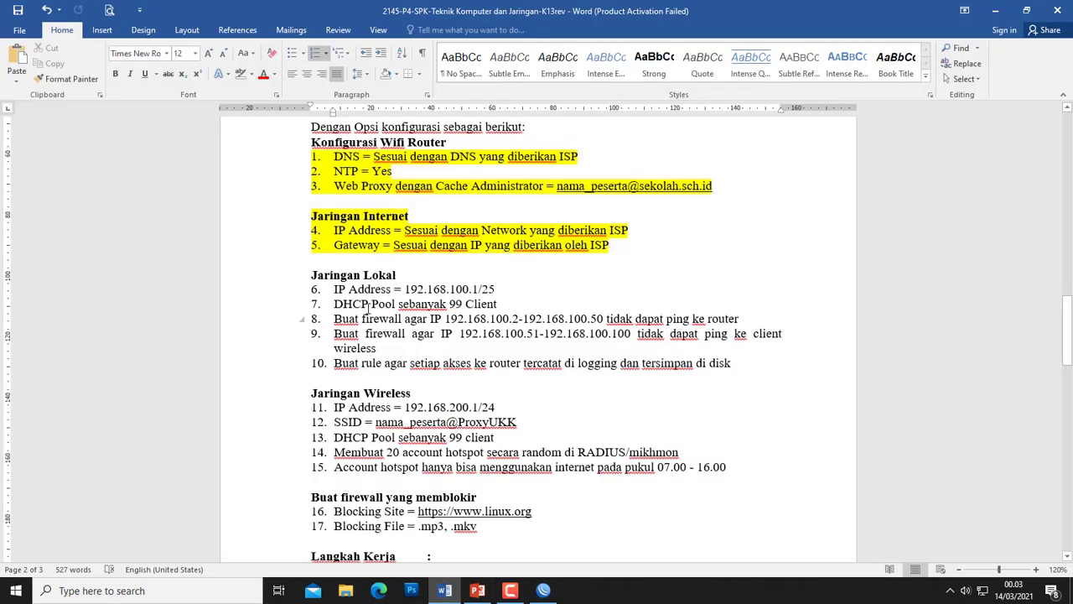
pyautogui.moveTo(501, 304); pyautogui.dragTo(332, 281)
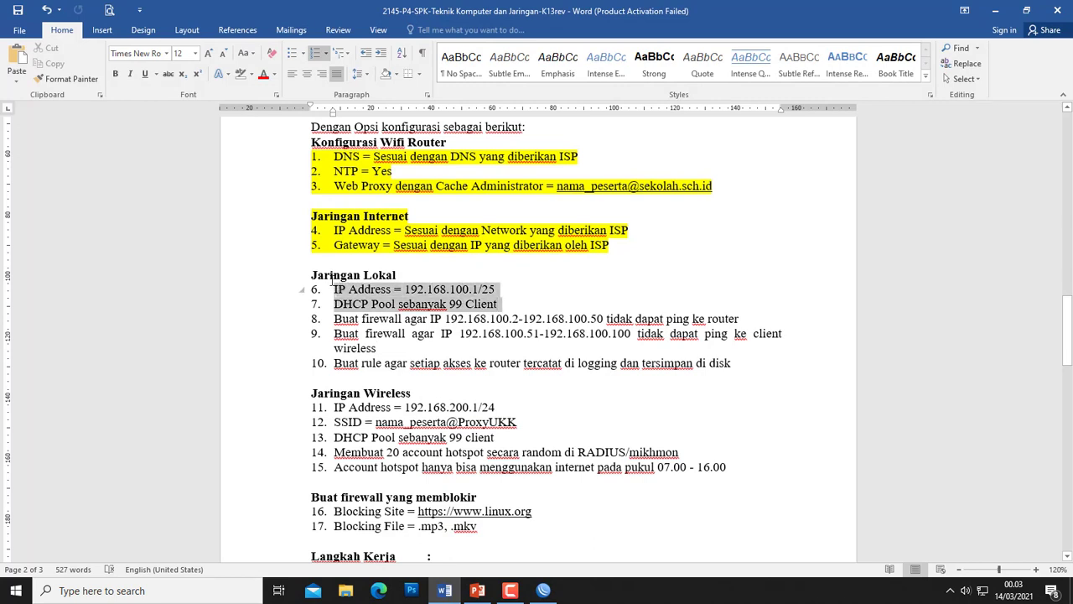
pyautogui.click(250, 73)
pyautogui.click(244, 93)
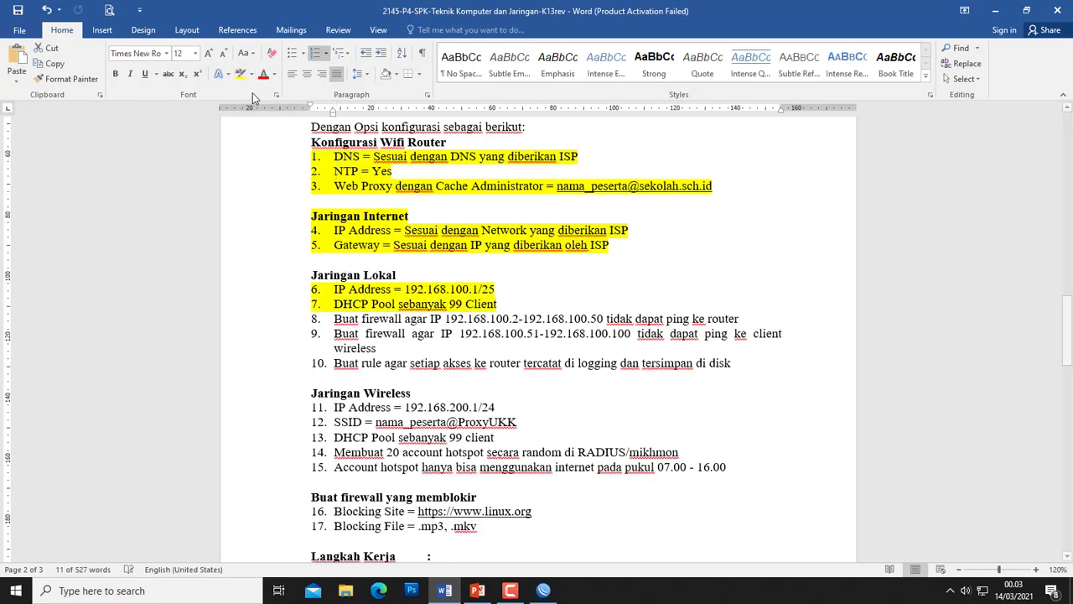
pyautogui.click(364, 318)
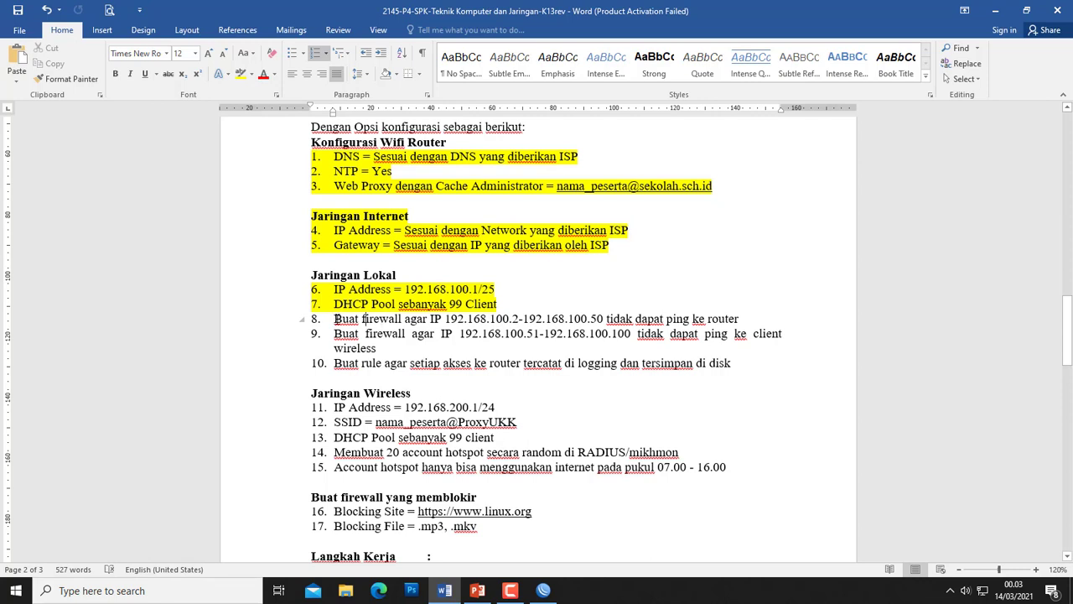
pyautogui.moveTo(334, 318); pyautogui.dragTo(723, 319)
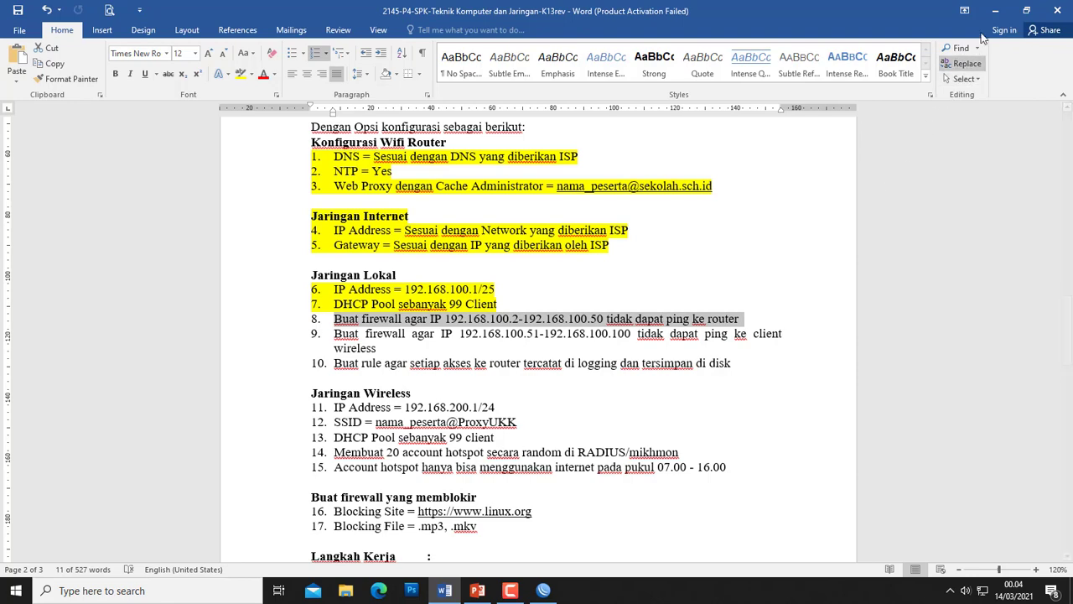
pyautogui.click(995, 10)
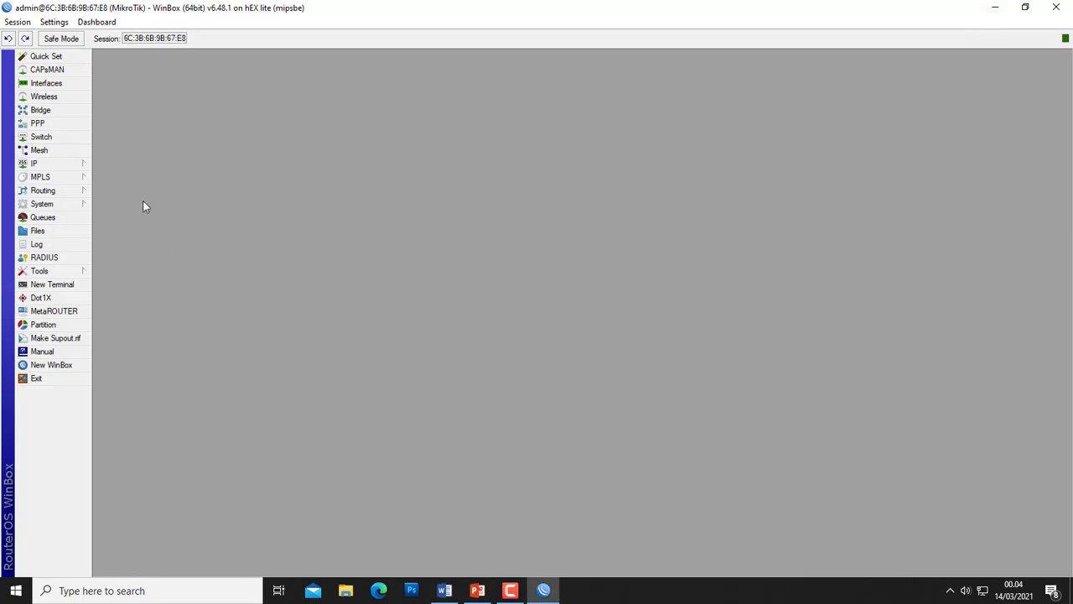
# - Create a new firewall filter rule on the input chain
pyautogui.click(60, 164)
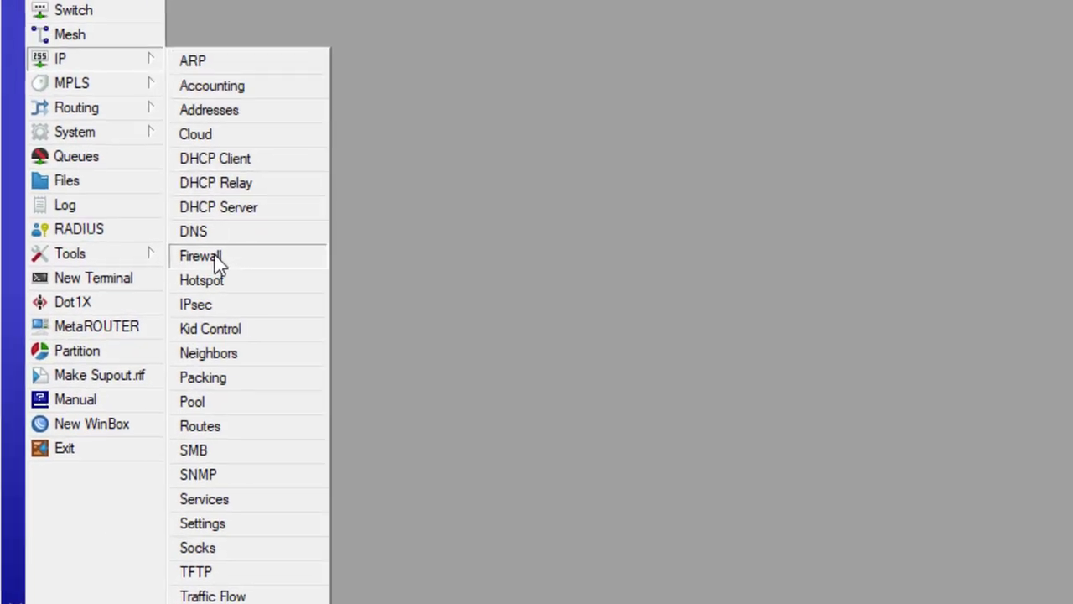
pyautogui.click(216, 256)
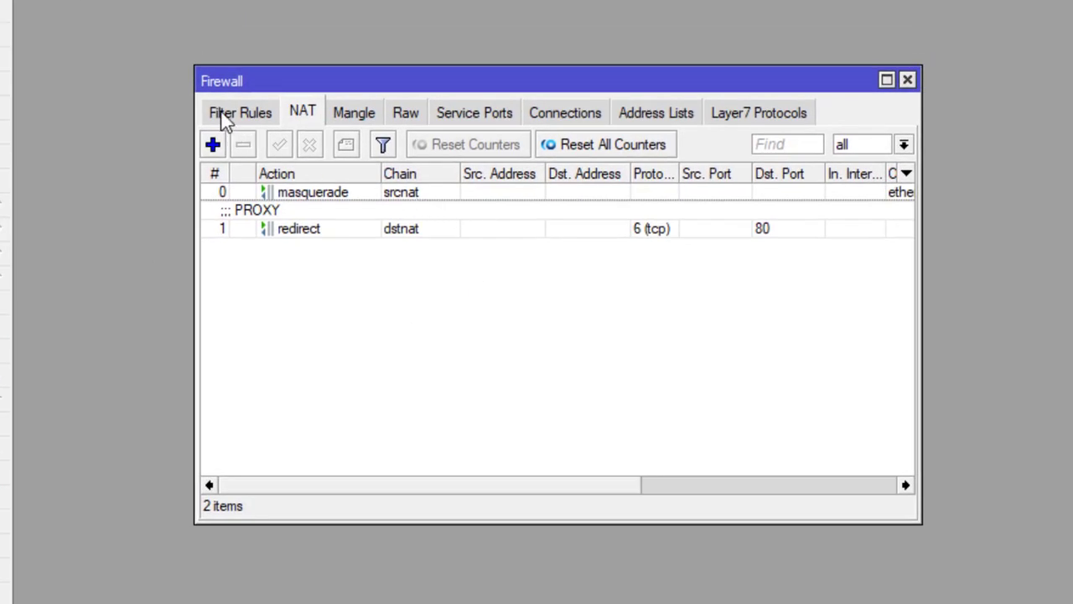
pyautogui.click(223, 115)
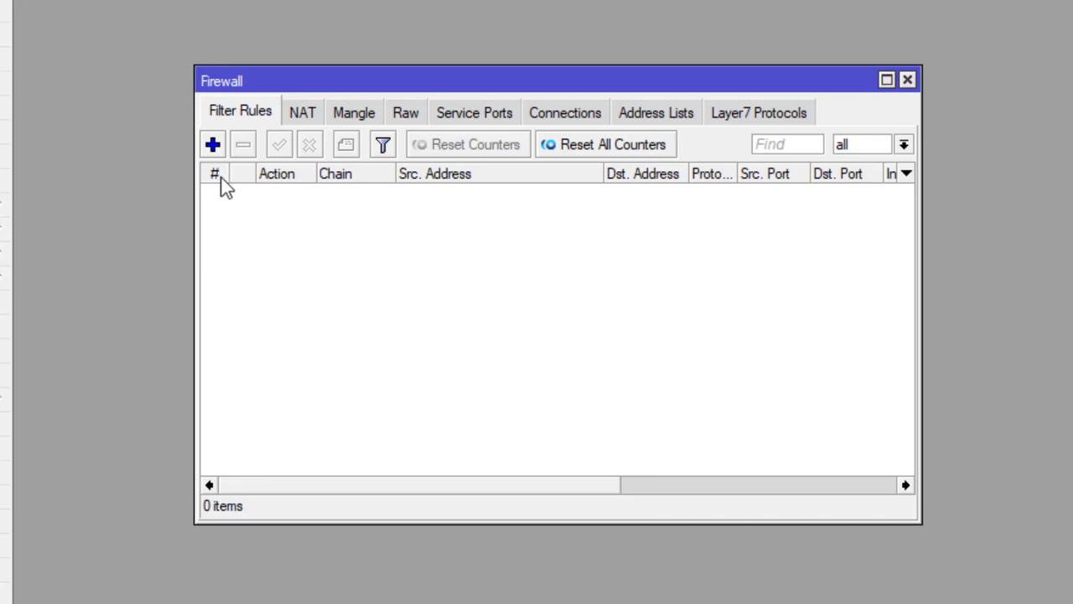
pyautogui.click(212, 146)
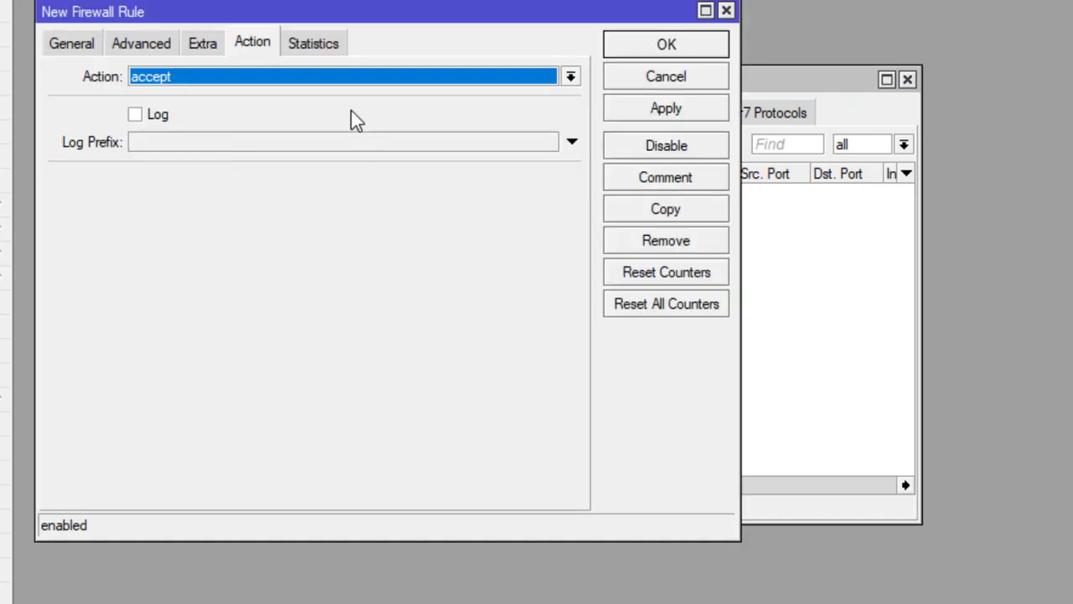
pyautogui.moveTo(336, 18); pyautogui.dragTo(613, 126)
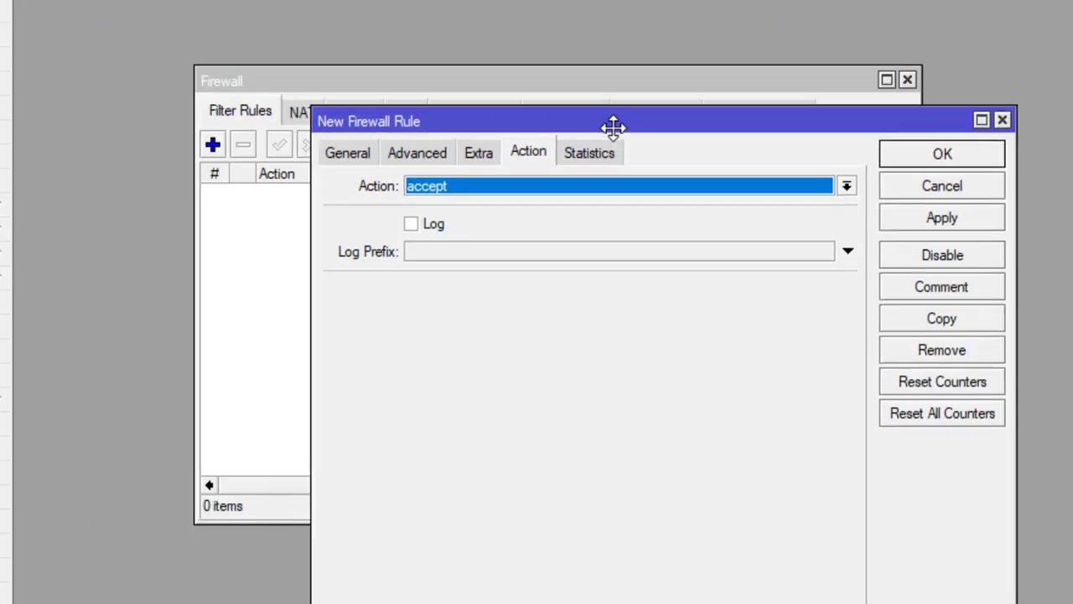
pyautogui.click(363, 152)
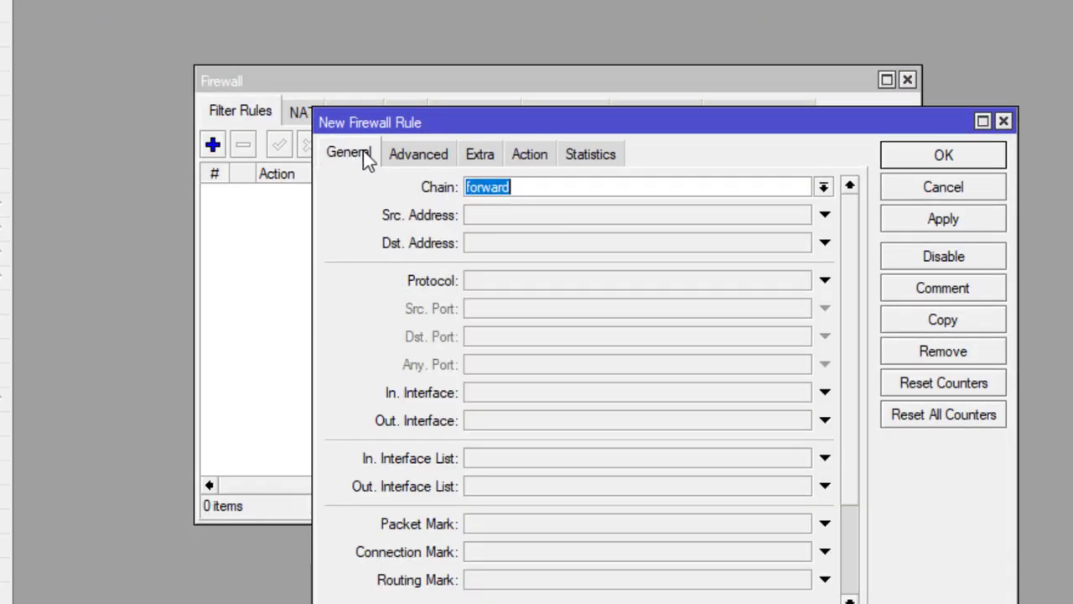
pyautogui.click(823, 187)
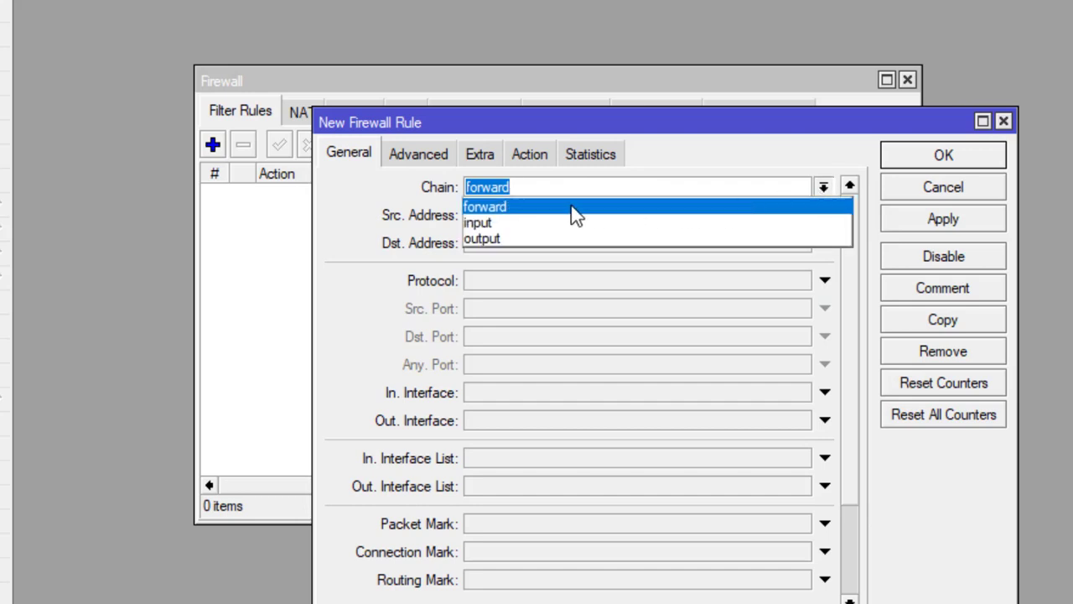
pyautogui.click(483, 225)
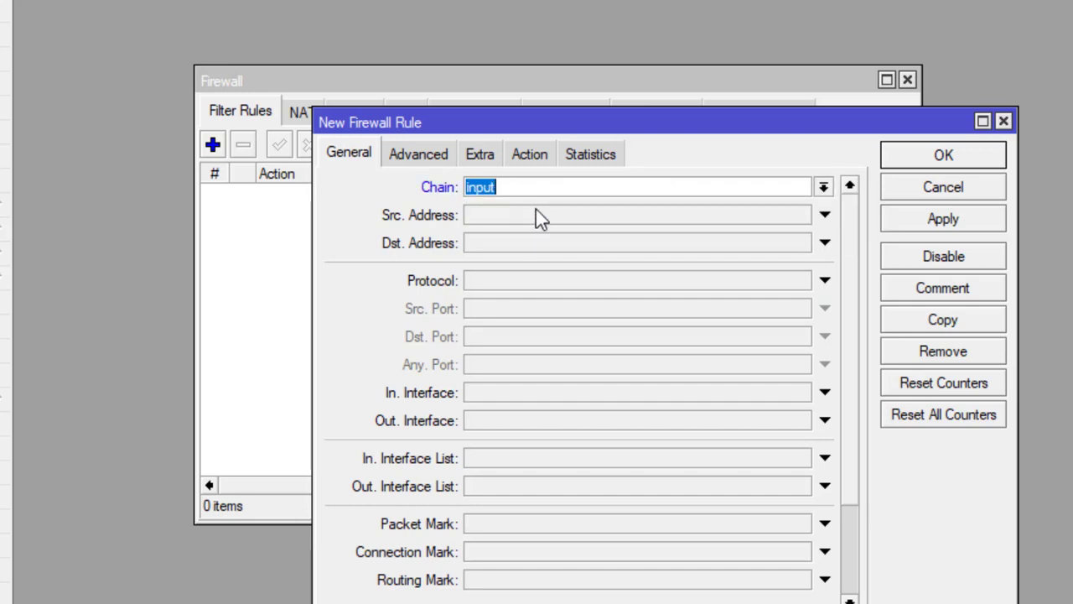
# - Match source range 192.168.100.2-192.168.100.50 and destination address 192.168.100.1
pyautogui.click(495, 214)
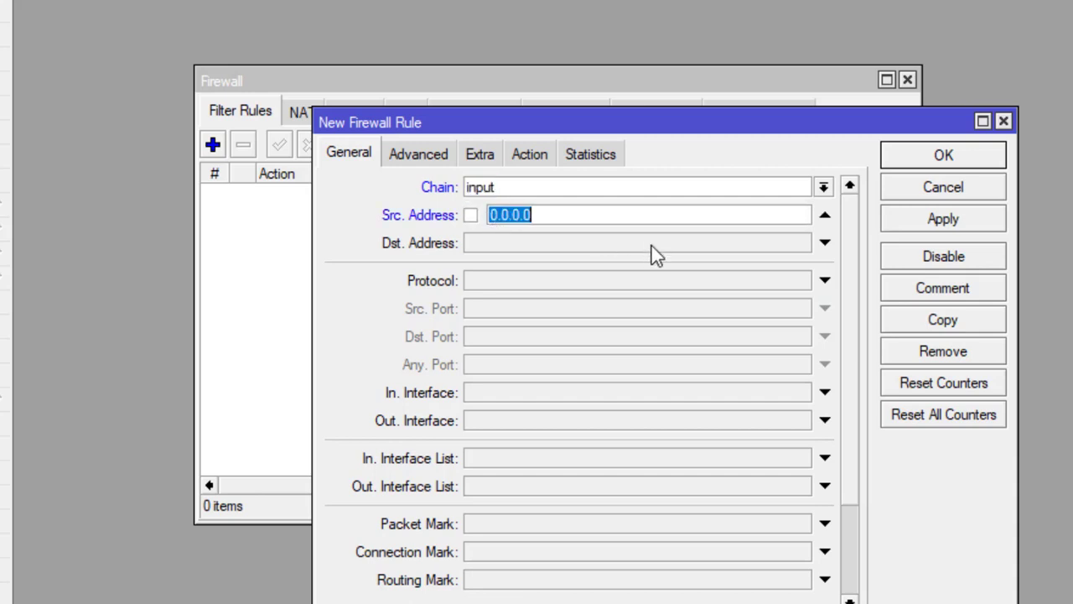
pyautogui.write('192.')
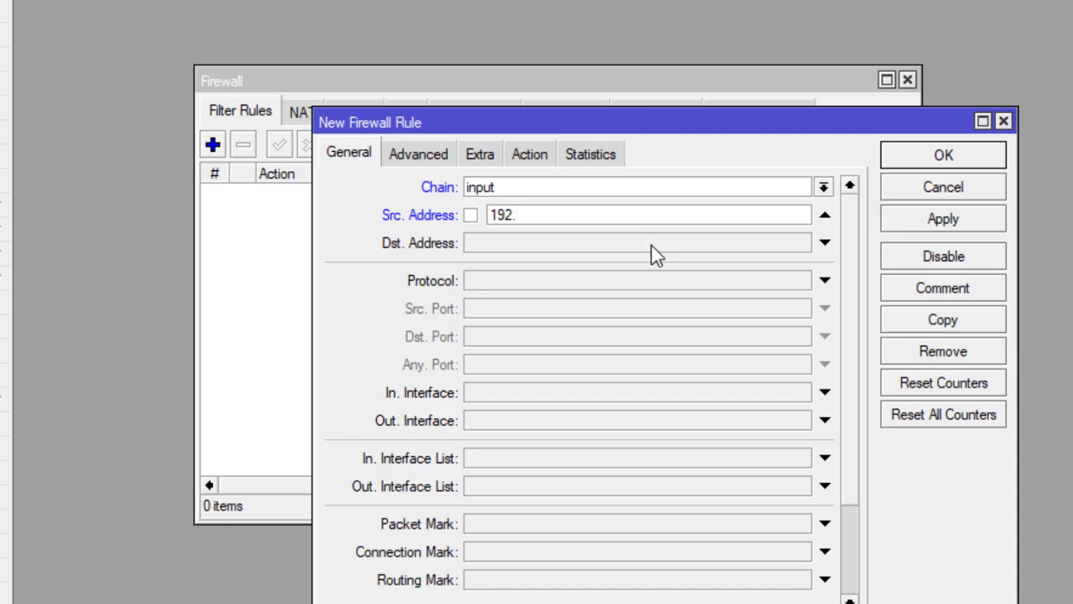
pyautogui.write('168.100.2')
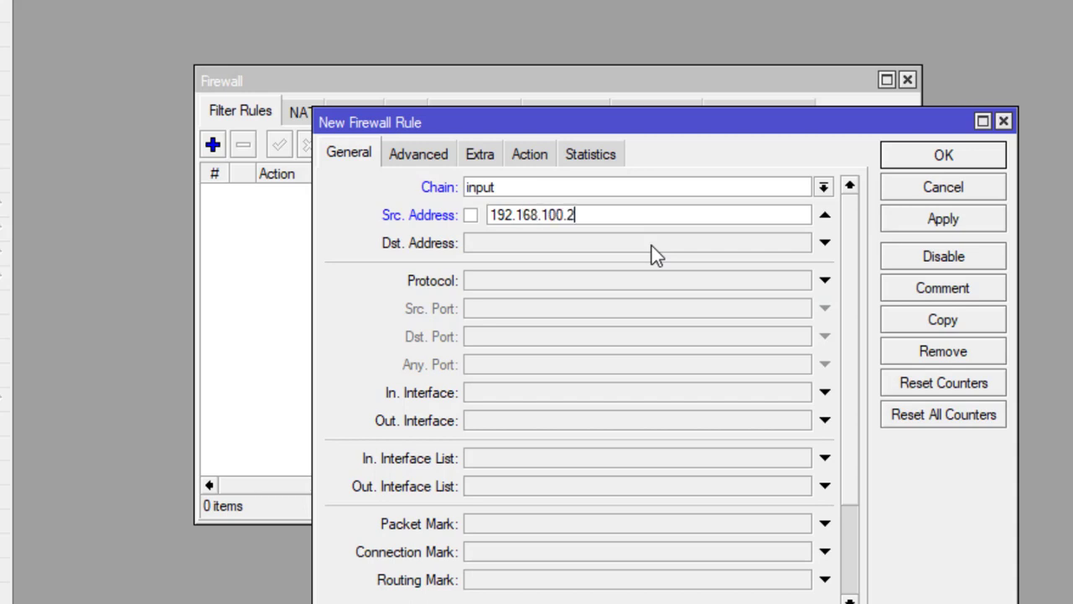
pyautogui.write('-192.168.100.')
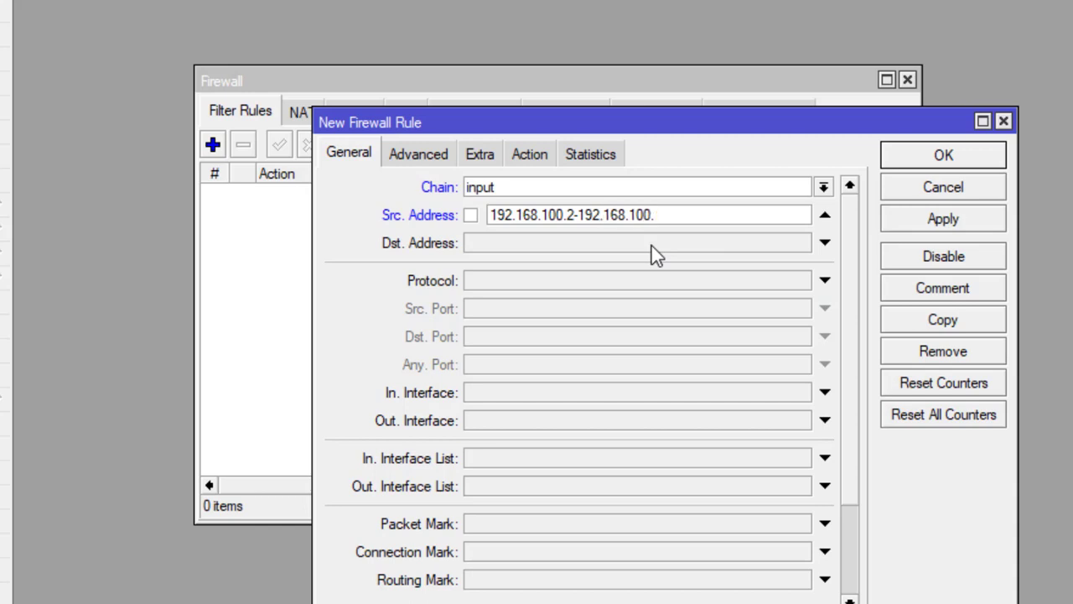
pyautogui.write('50')
pyautogui.click(503, 248)
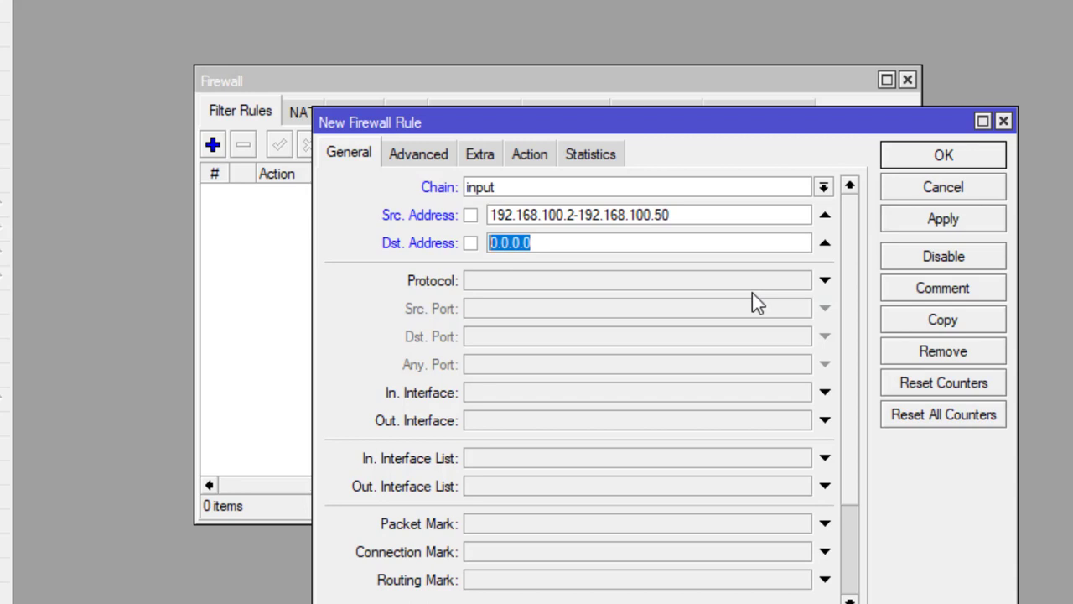
pyautogui.write('192.')
pyautogui.write('16')
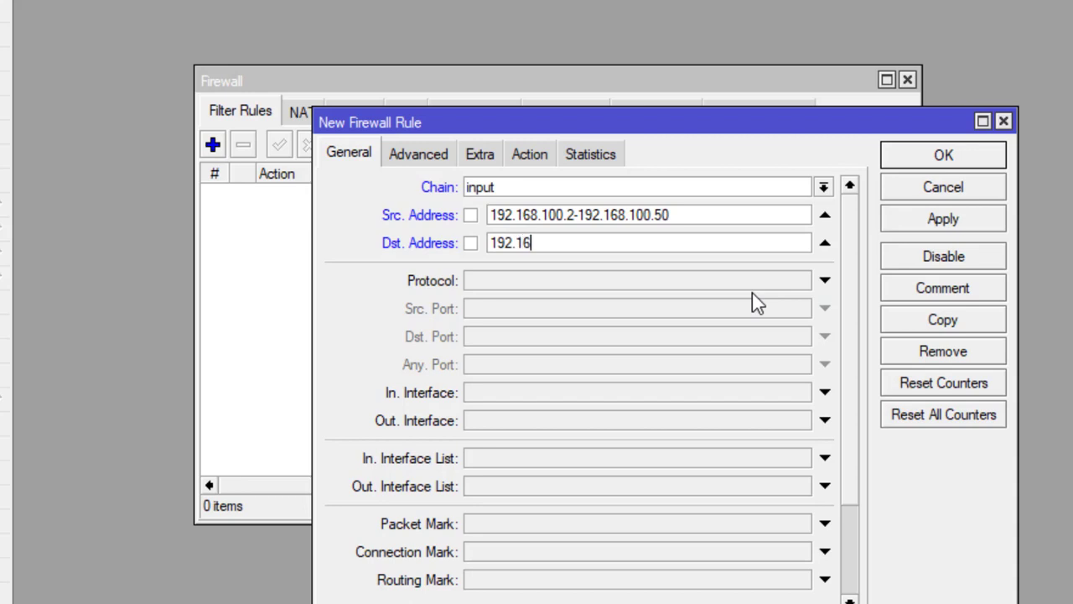
pyautogui.write('8.100.1')
# - Set protocol icmp and action drop, then save the rule
pyautogui.click(598, 282)
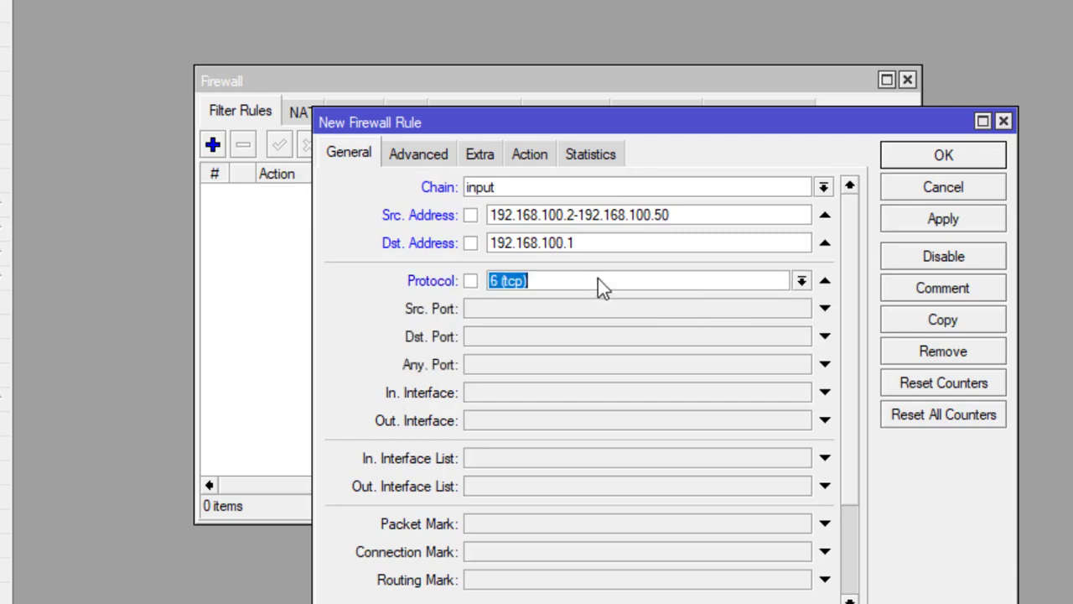
pyautogui.click(802, 285)
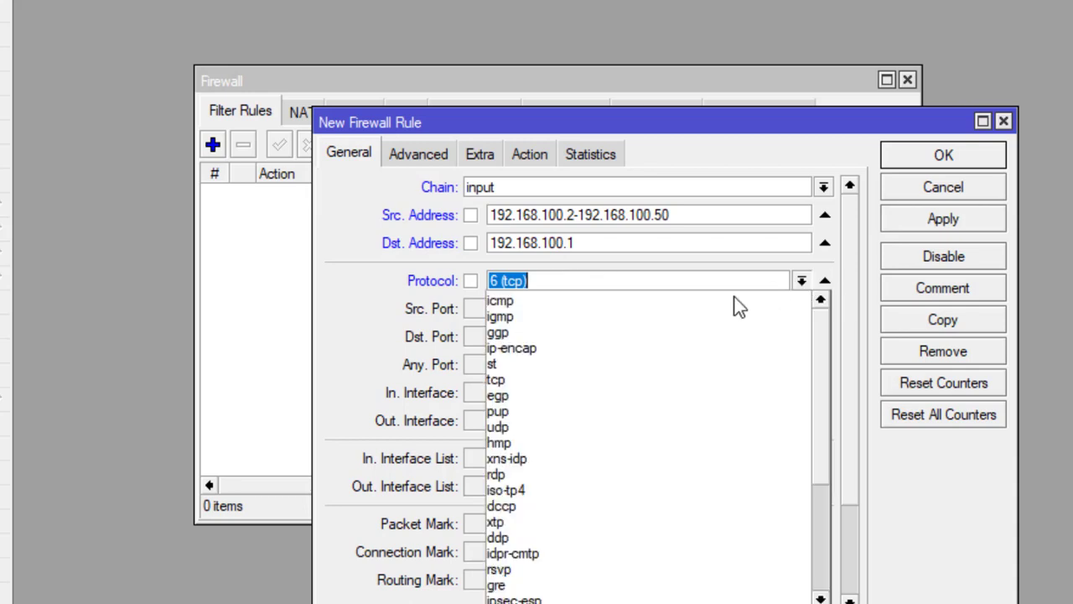
pyautogui.click(627, 307)
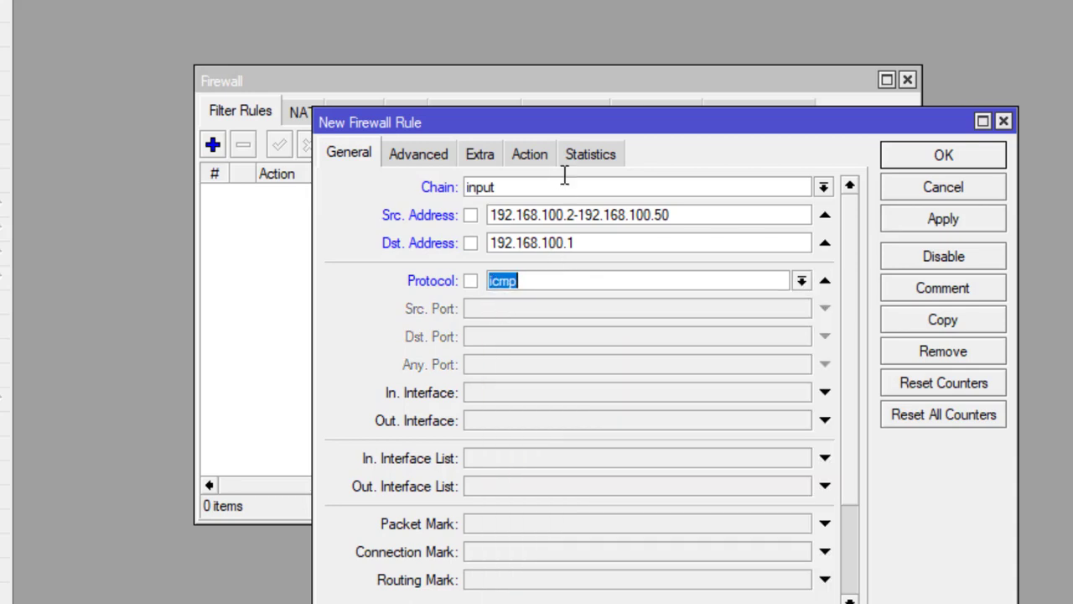
pyautogui.click(537, 158)
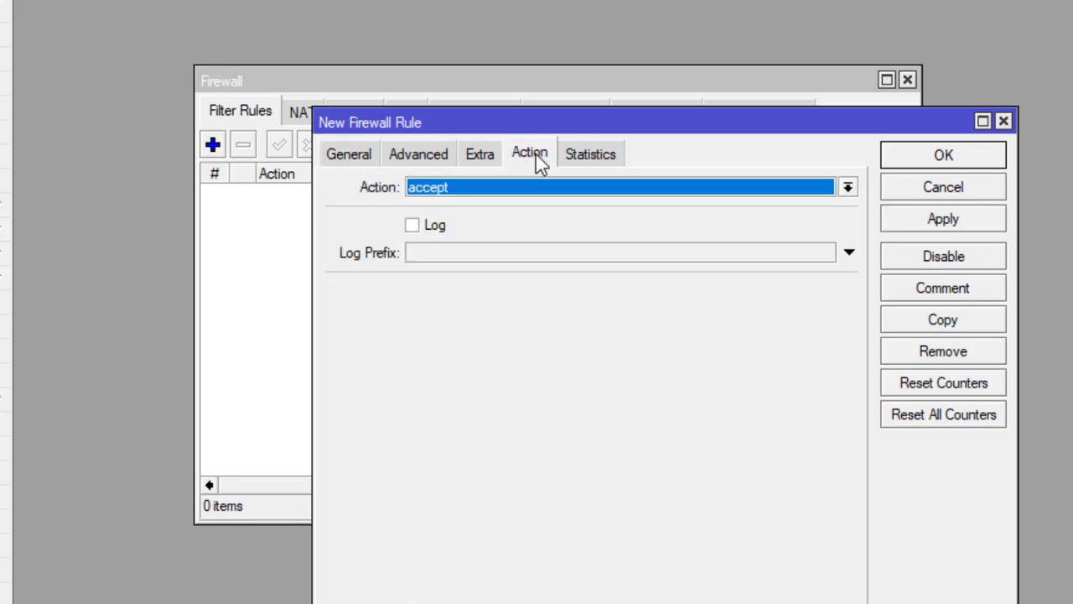
pyautogui.click(519, 196)
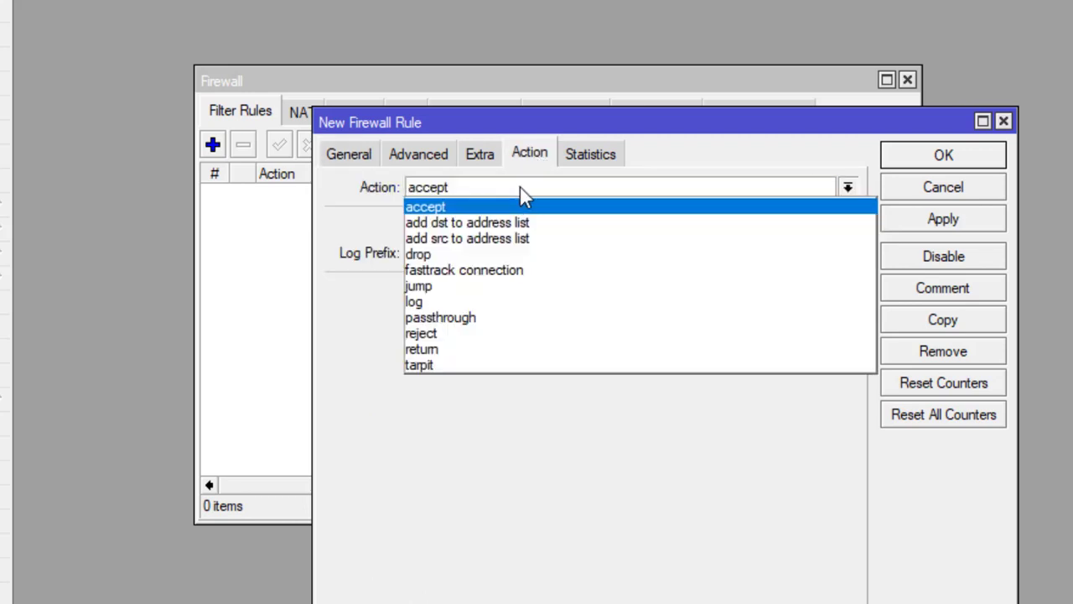
pyautogui.click(468, 255)
pyautogui.click(940, 225)
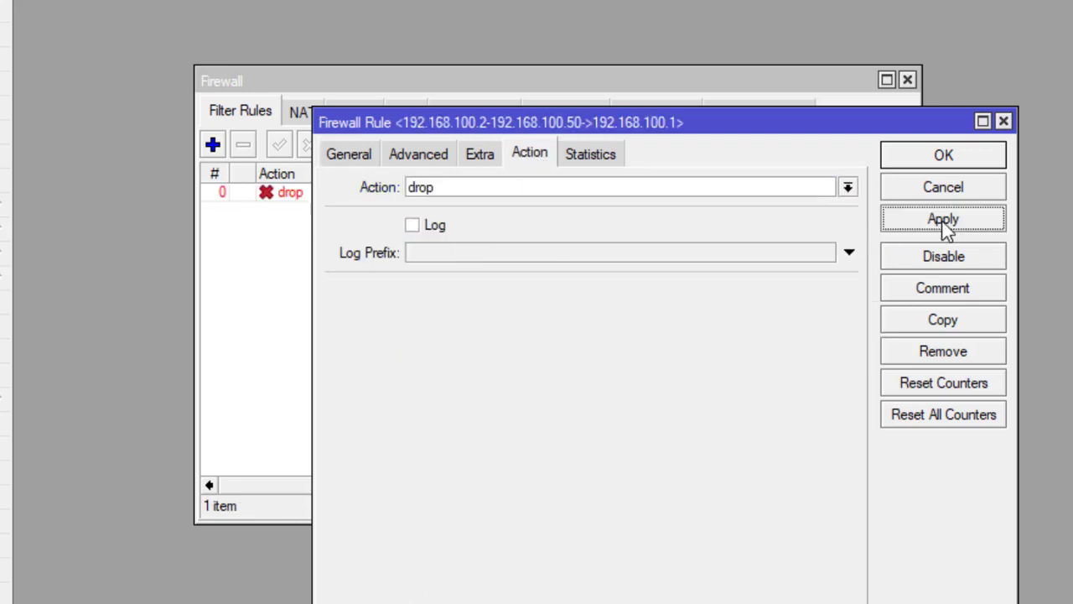
pyautogui.click(959, 161)
# - Comment rule 0 as 'PING KE ROUTER' and close the Firewall window
pyautogui.click(329, 198)
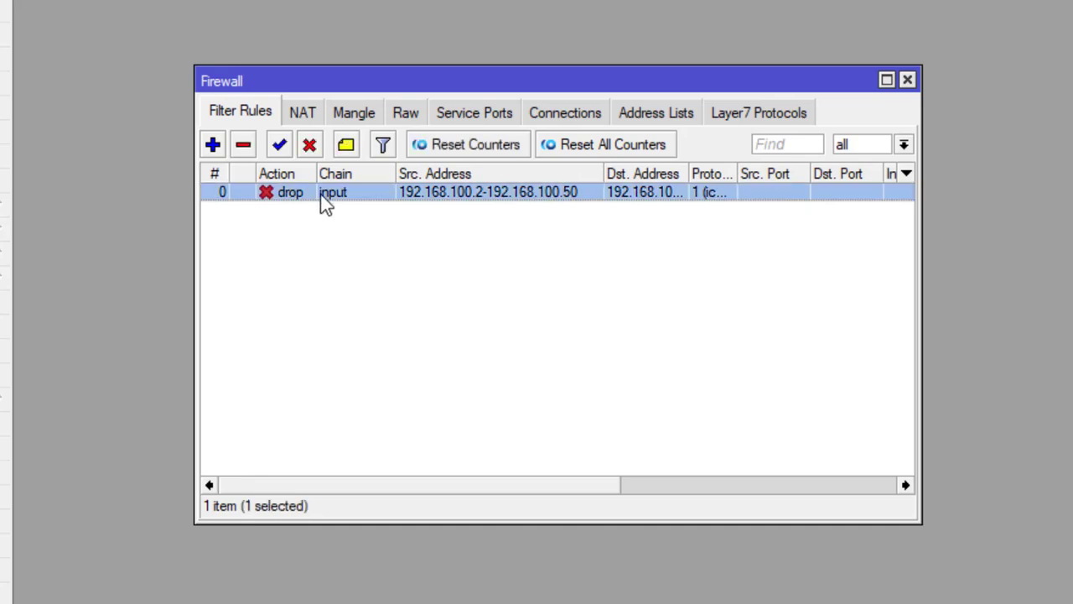
pyautogui.click(345, 146)
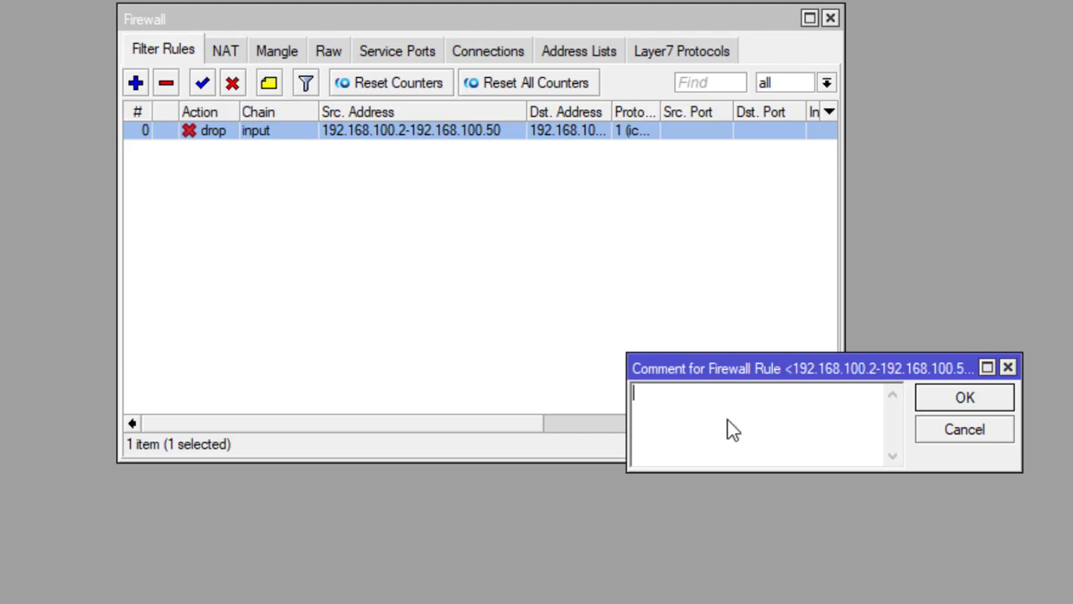
pyautogui.write('PING KE ROUTER')
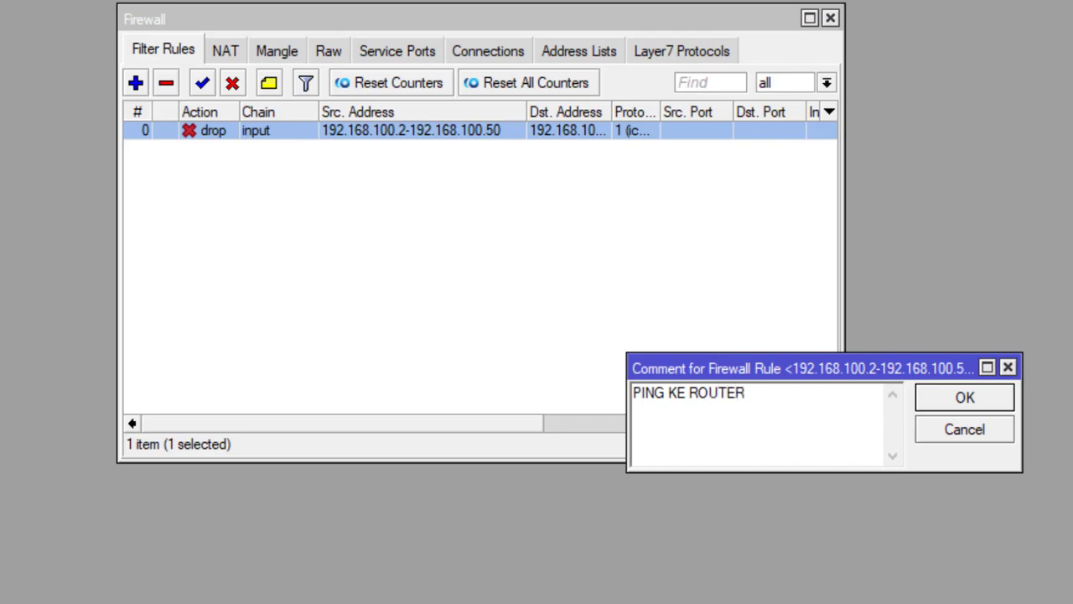
pyautogui.click(965, 398)
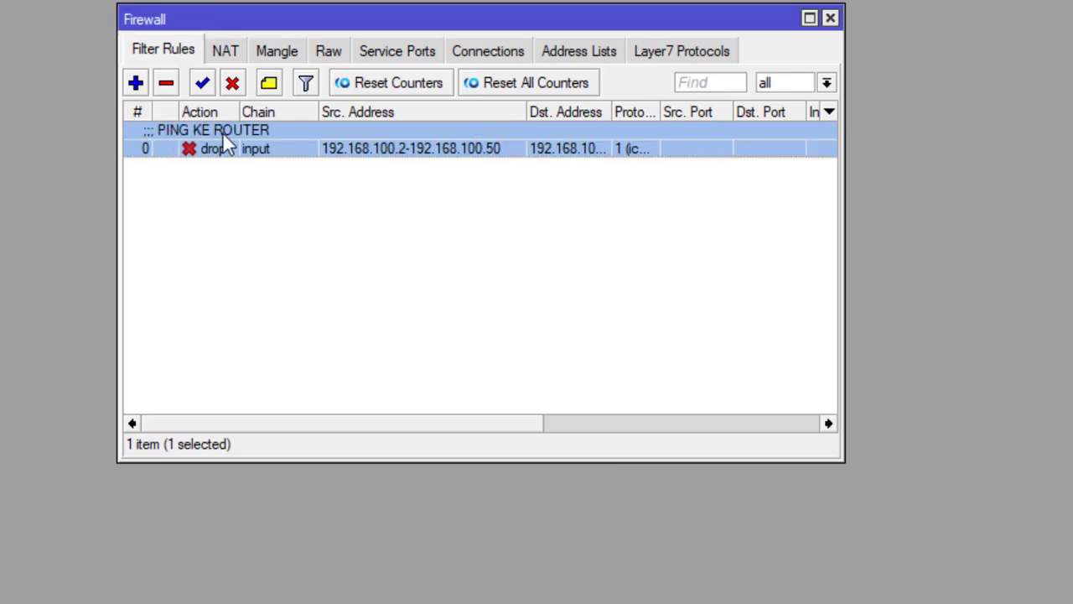
pyautogui.click(830, 18)
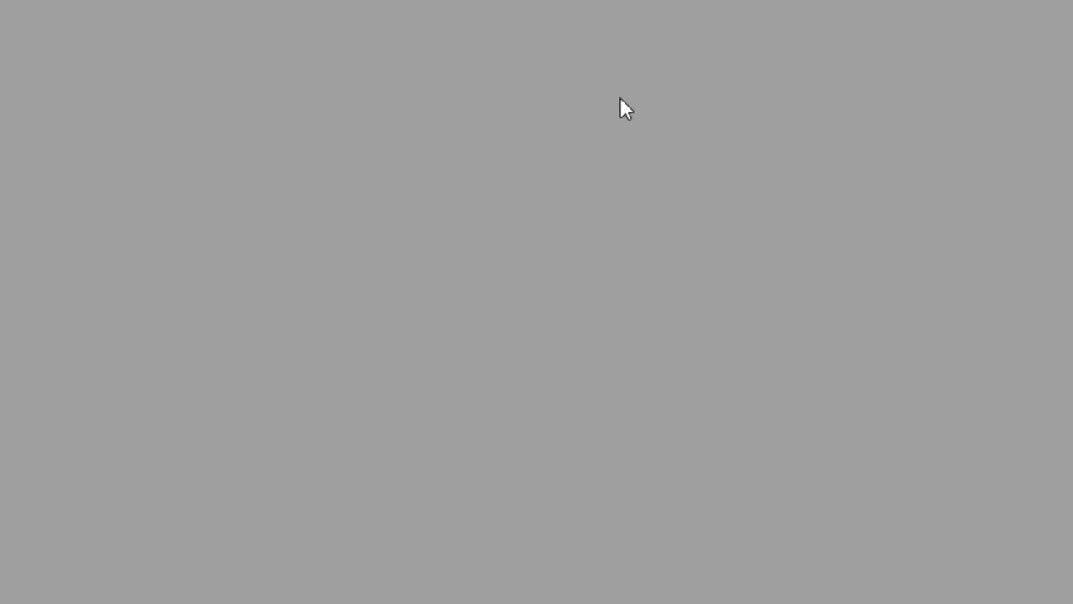
# - Read task 9 in Word: block ping from 192.168.100.51-192.168.100.100 to wireless clients
pyautogui.click(444, 590)
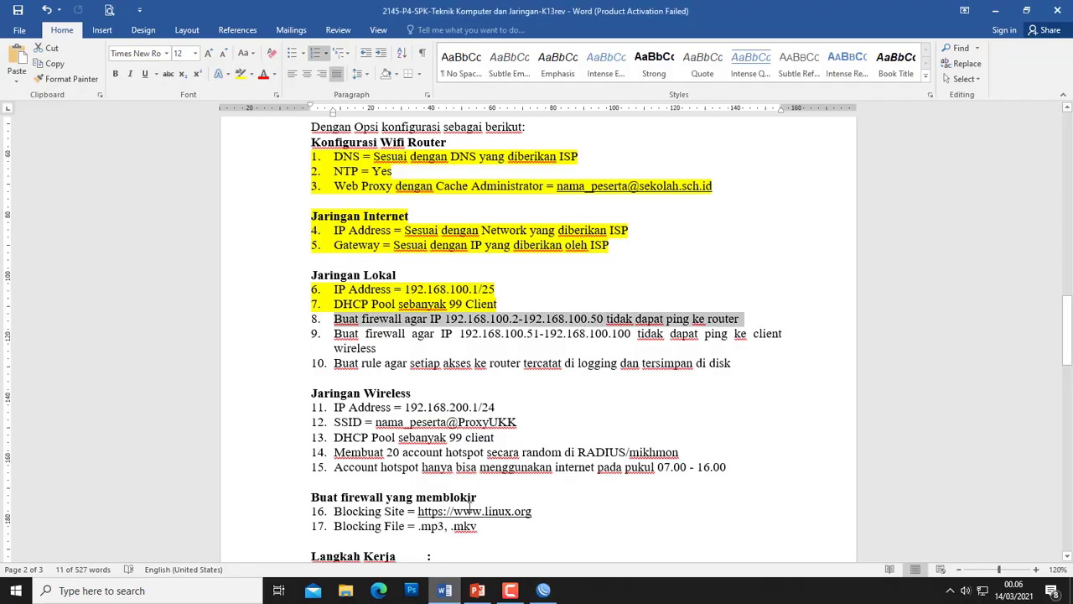
pyautogui.click(366, 333)
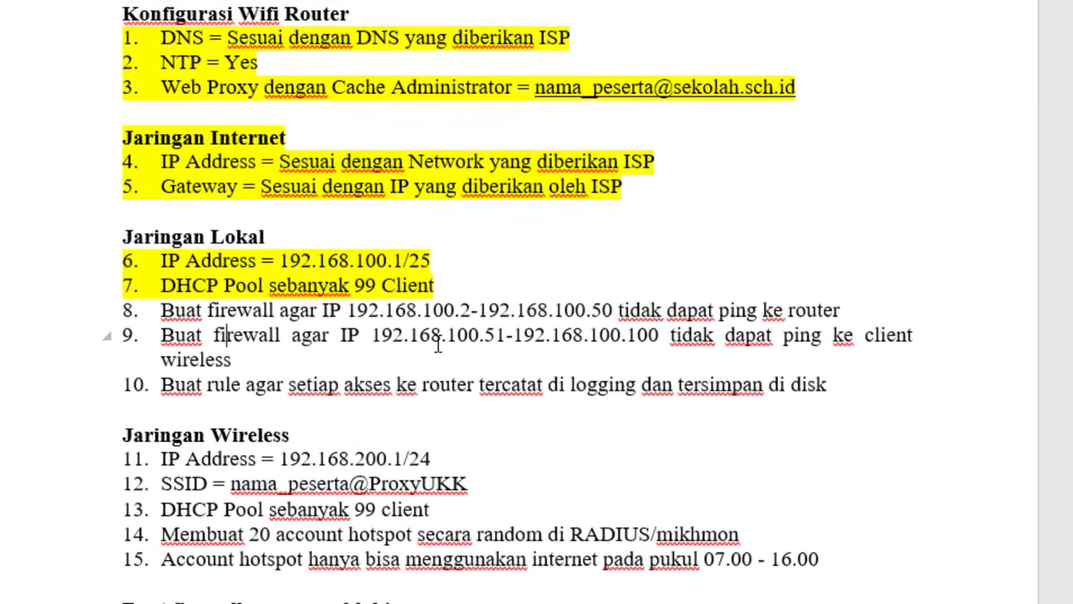
pyautogui.click(503, 343)
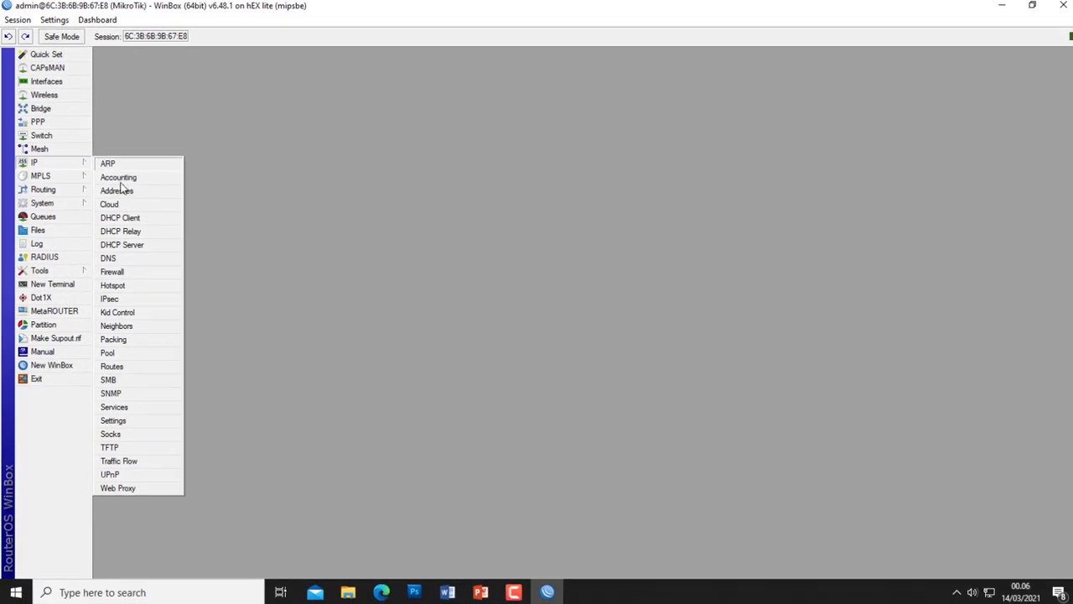
# - Start a new firewall filter rule on the input chain
pyautogui.click(213, 233)
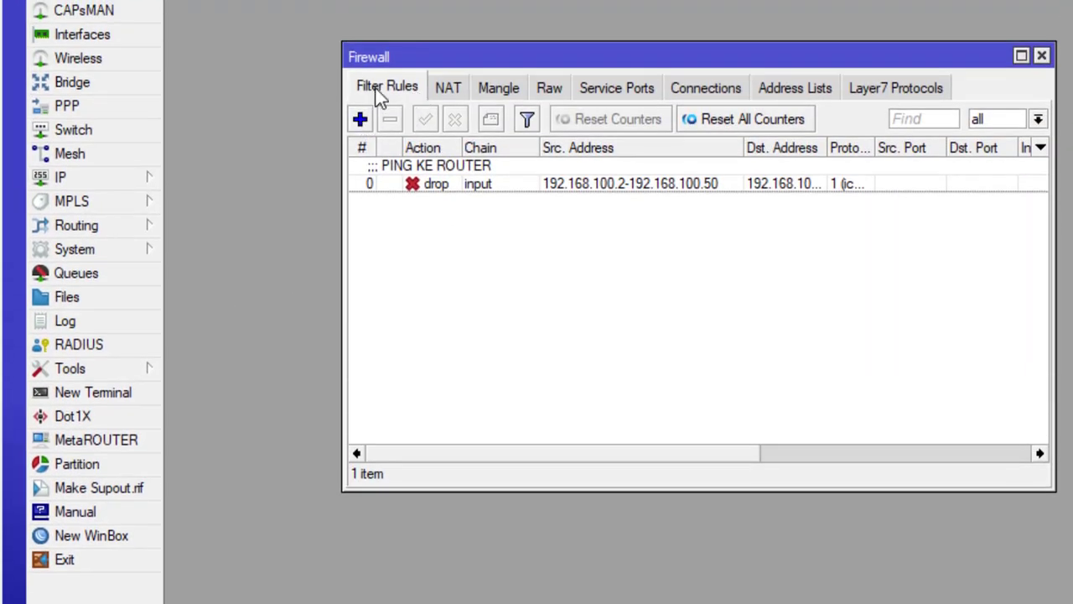
pyautogui.click(360, 120)
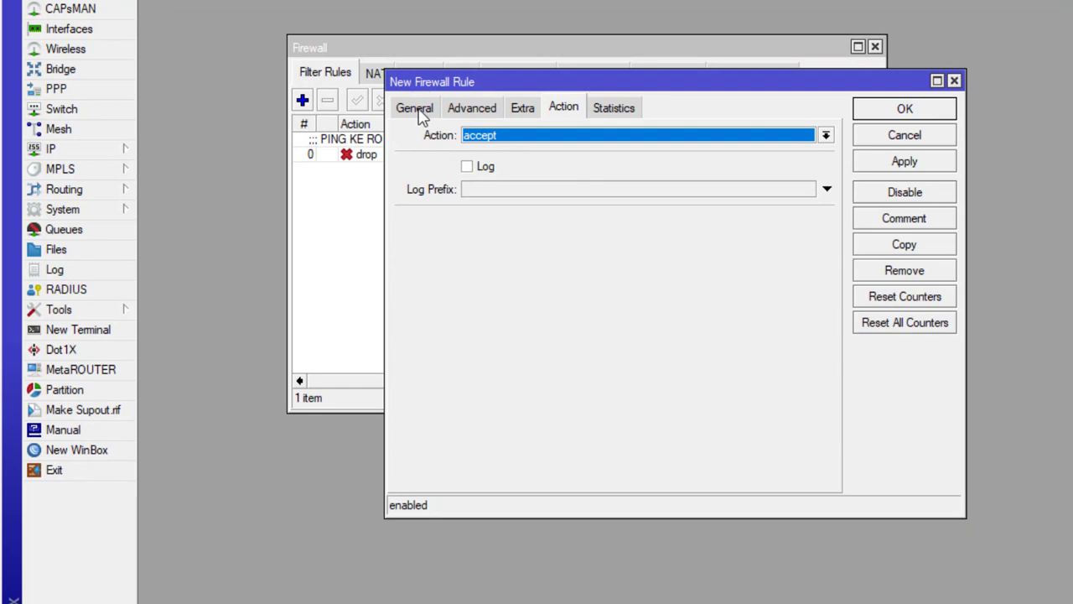
pyautogui.click(422, 116)
pyautogui.click(805, 137)
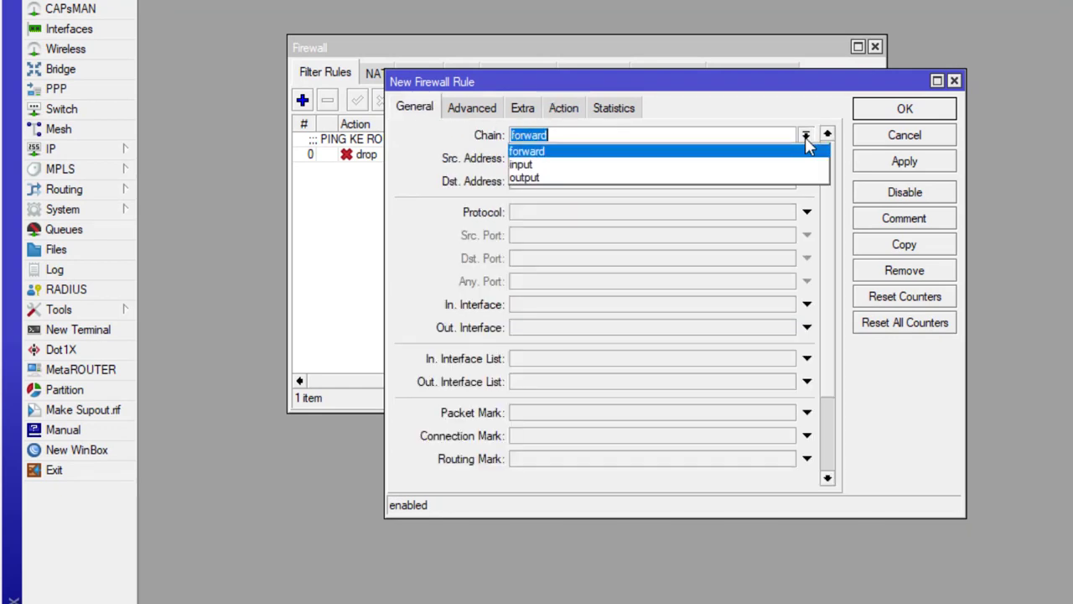
pyautogui.click(597, 165)
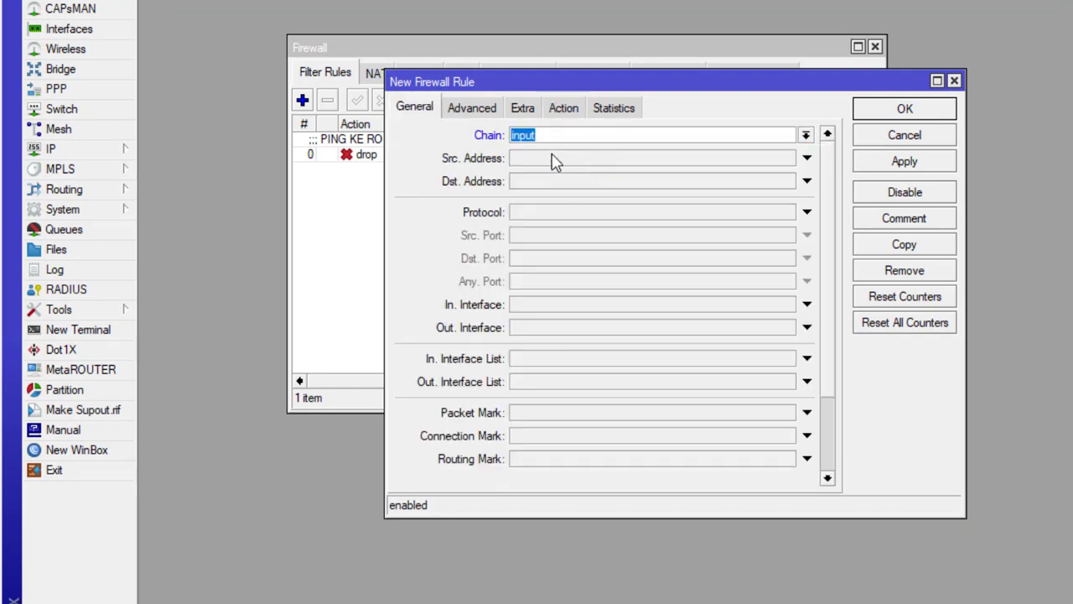
# - Match source range 192.168.100.51-192.168.100.100 and destination 192.168.200.0/24
pyautogui.click(555, 161)
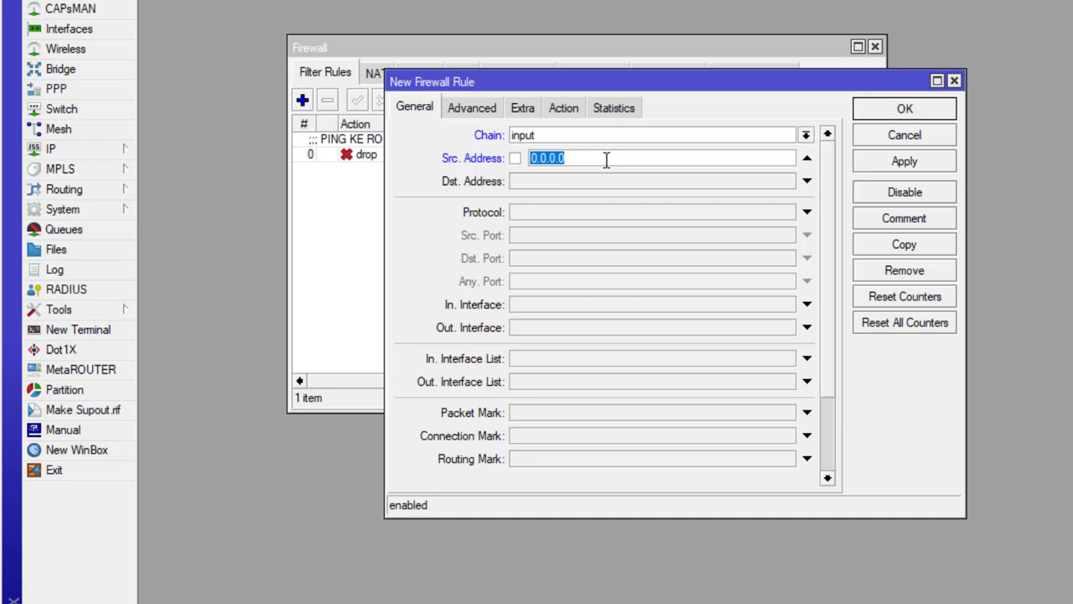
pyautogui.write('192.168.100.')
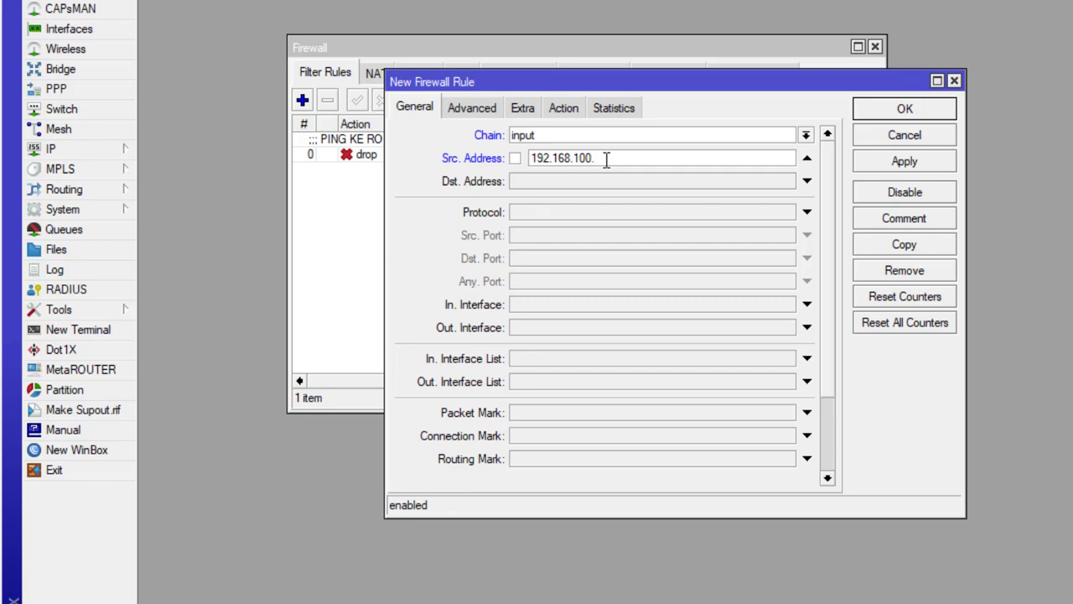
pyautogui.hotkey('alt', 'Tab')
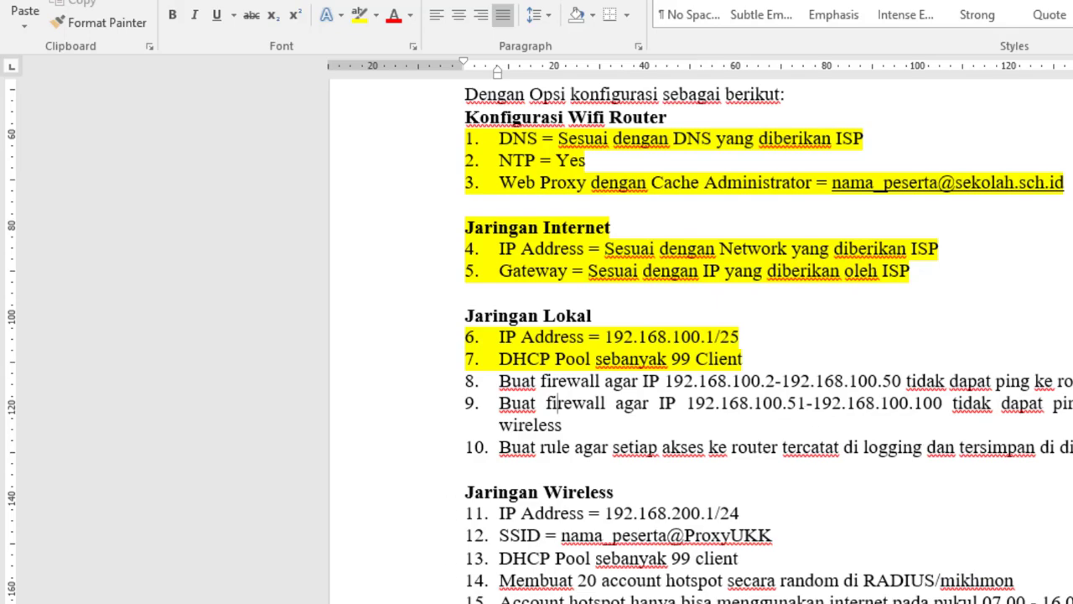
pyautogui.hotkey('alt', 'Tab')
pyautogui.click(614, 157)
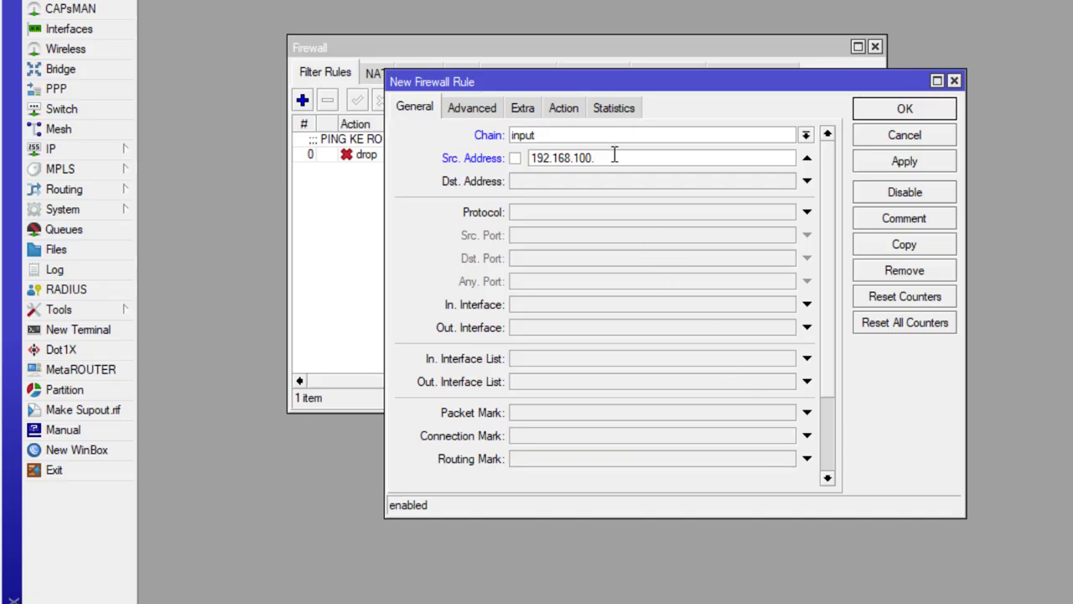
pyautogui.write('51-192.168.100.100')
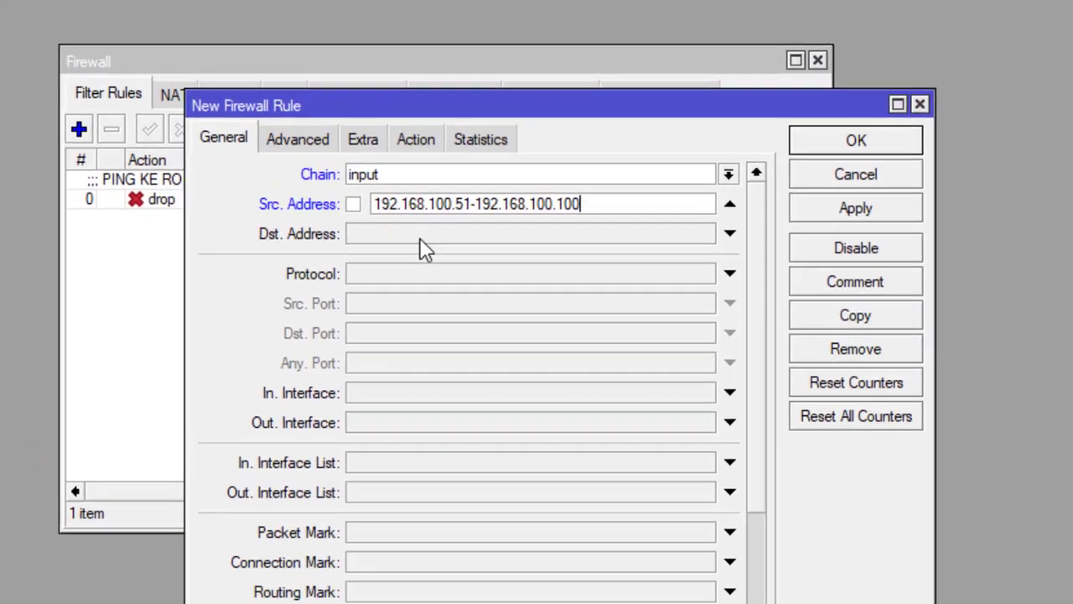
pyautogui.click(570, 184)
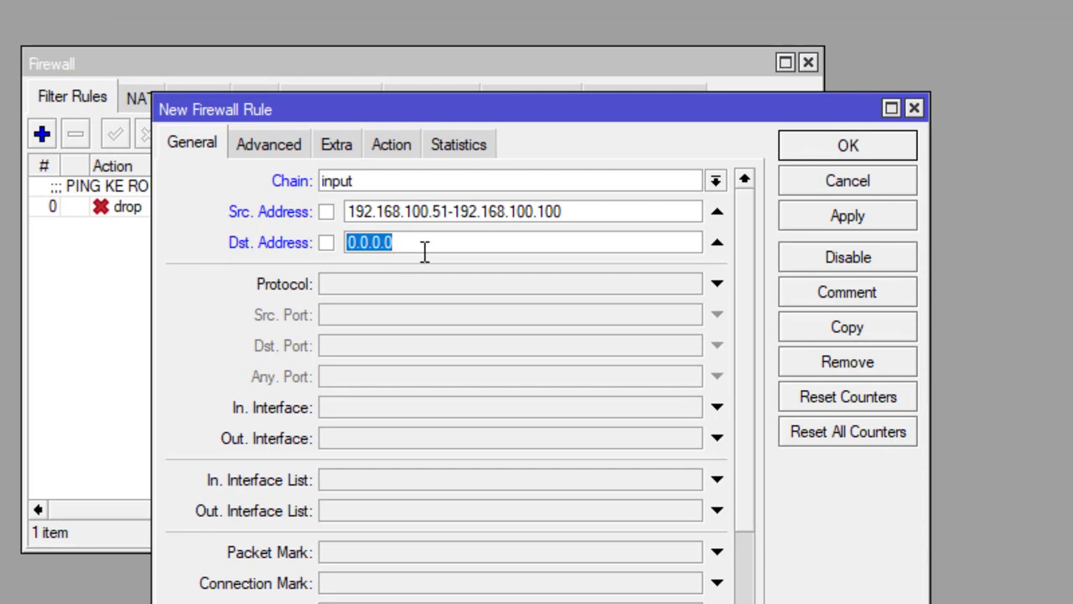
pyautogui.write('19')
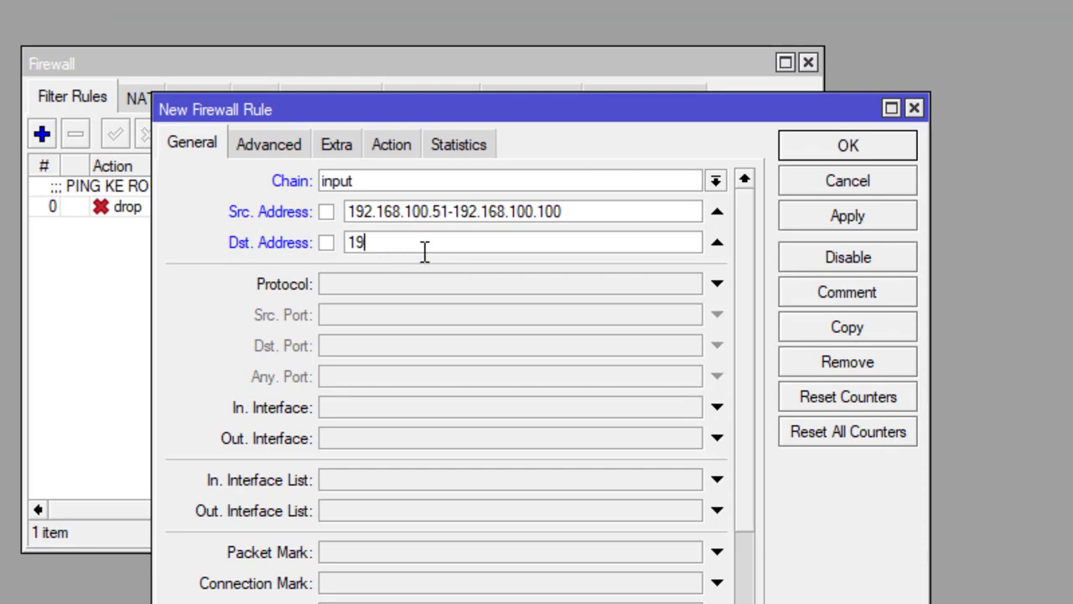
pyautogui.write('2.168')
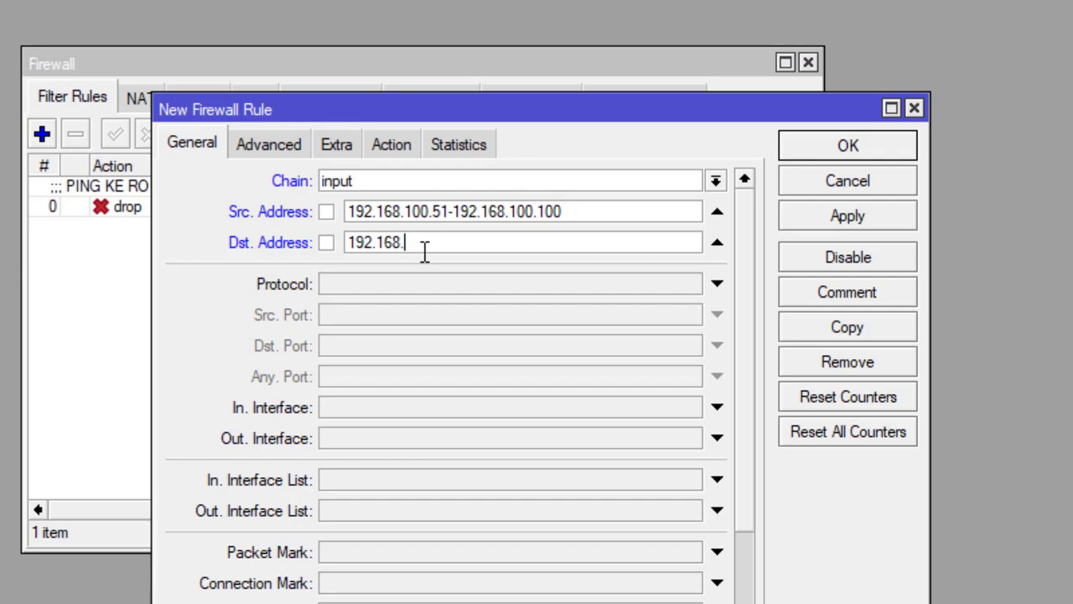
pyautogui.write('.200.0/24')
# - Set protocol icmp and action drop, then save the second rule
pyautogui.click(397, 286)
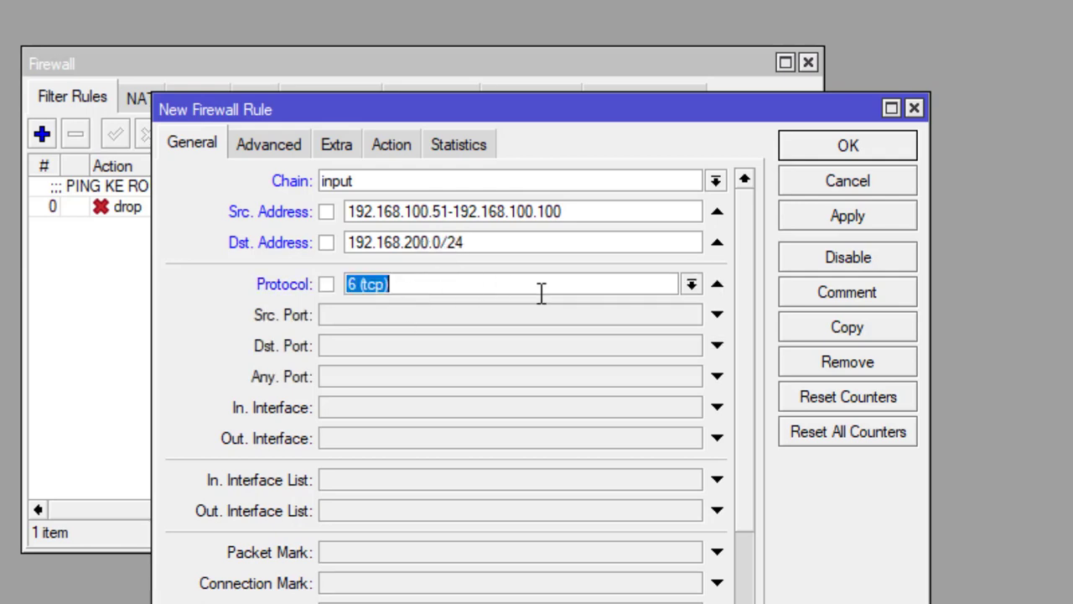
pyautogui.click(691, 285)
pyautogui.click(570, 309)
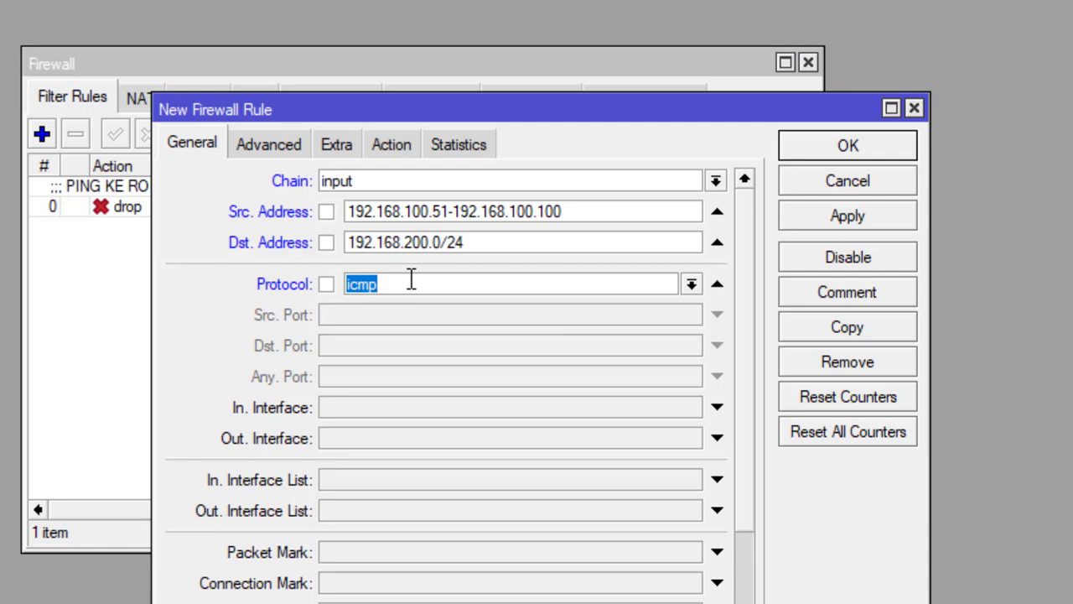
pyautogui.click(395, 148)
pyautogui.click(436, 179)
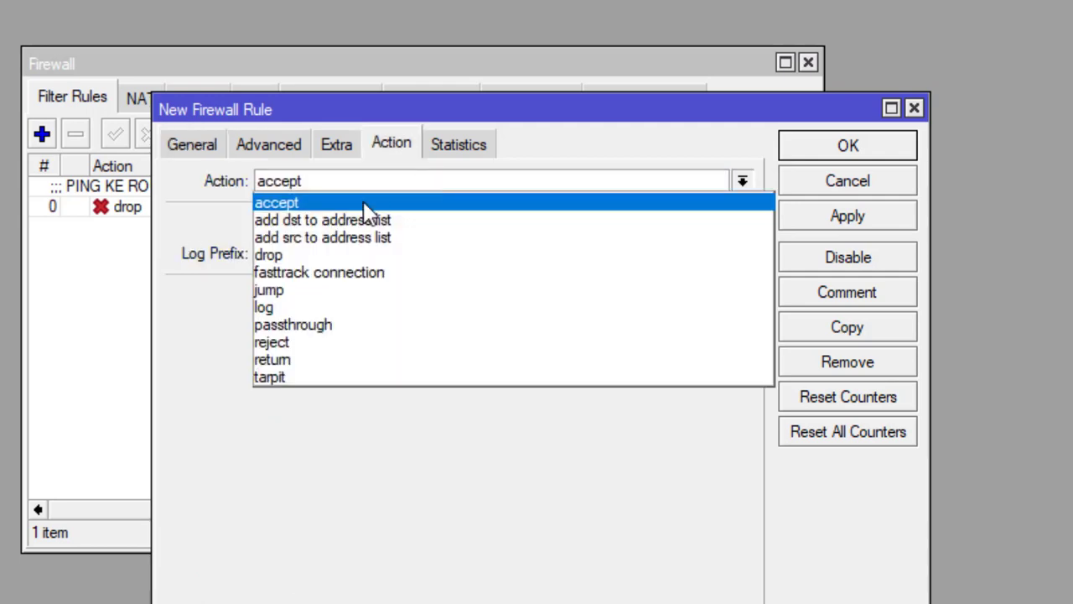
pyautogui.click(268, 255)
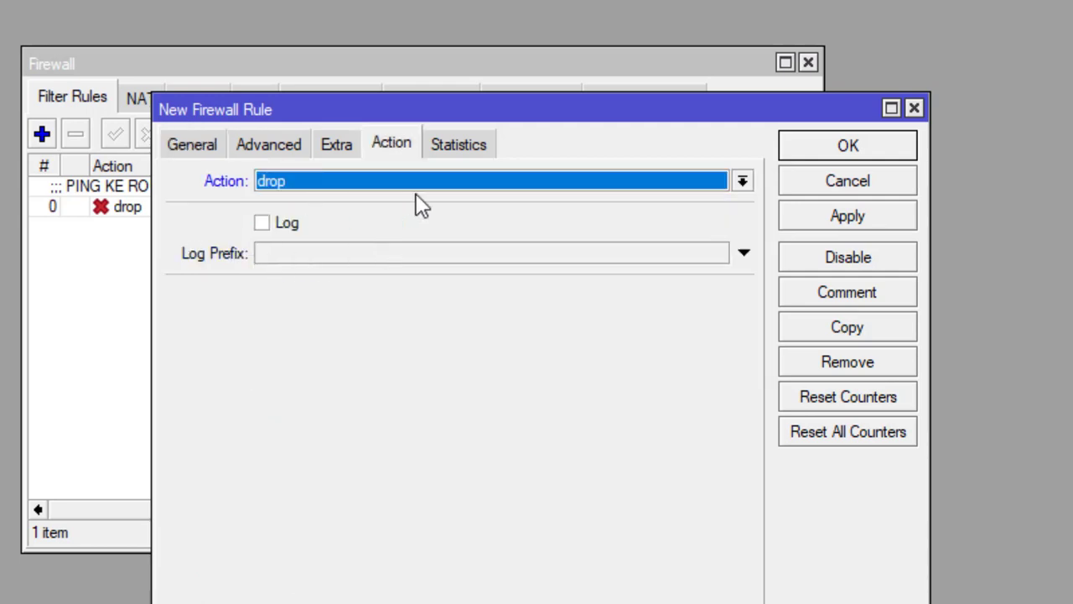
pyautogui.click(800, 221)
pyautogui.click(827, 146)
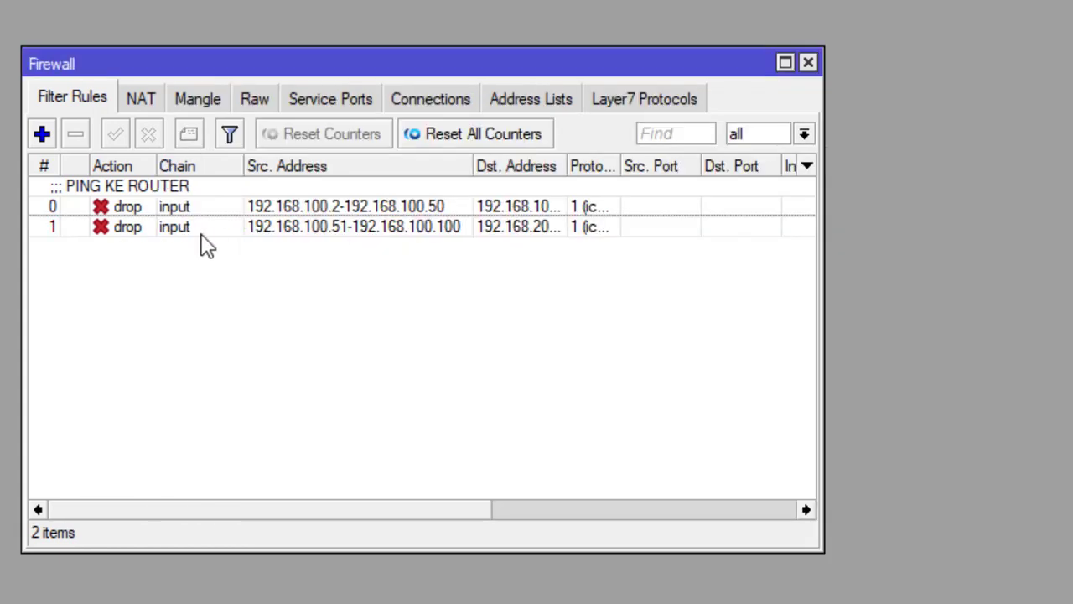
# - Add the comment 'PING KE CLIENT WIRELESS' to firewall rule 1
pyautogui.click(180, 224)
pyautogui.click(188, 134)
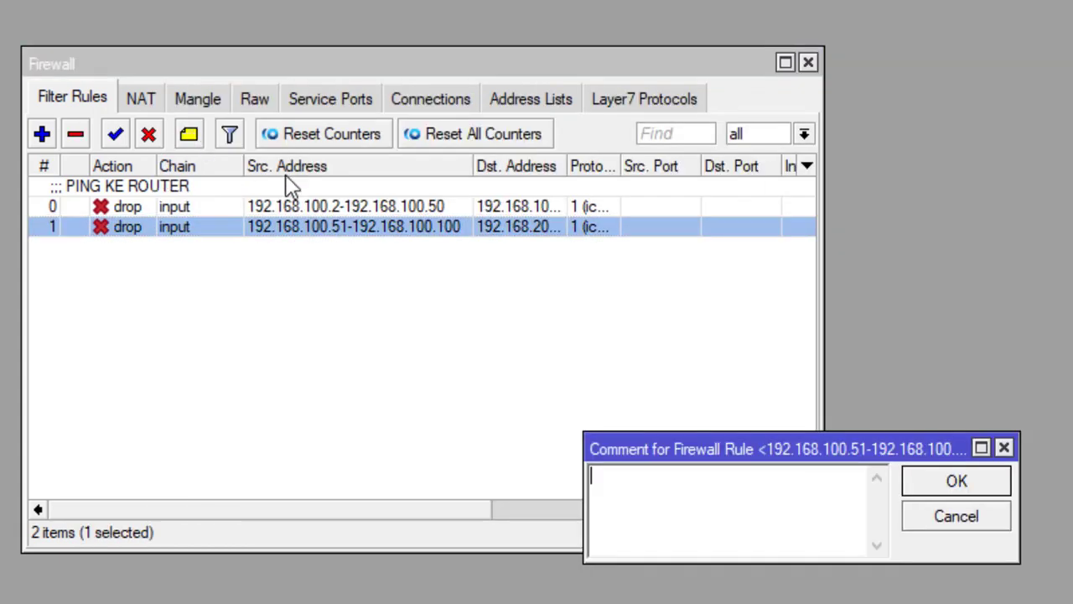
pyautogui.click(689, 498)
pyautogui.hotkey('alt', 'Tab')
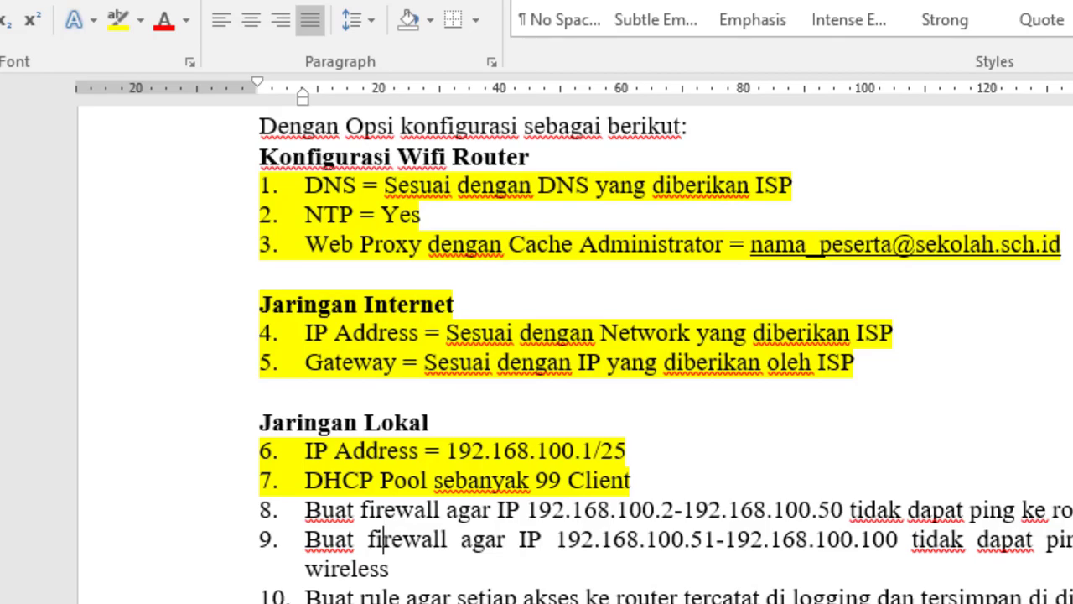
pyautogui.hotkey('alt', 'Tab')
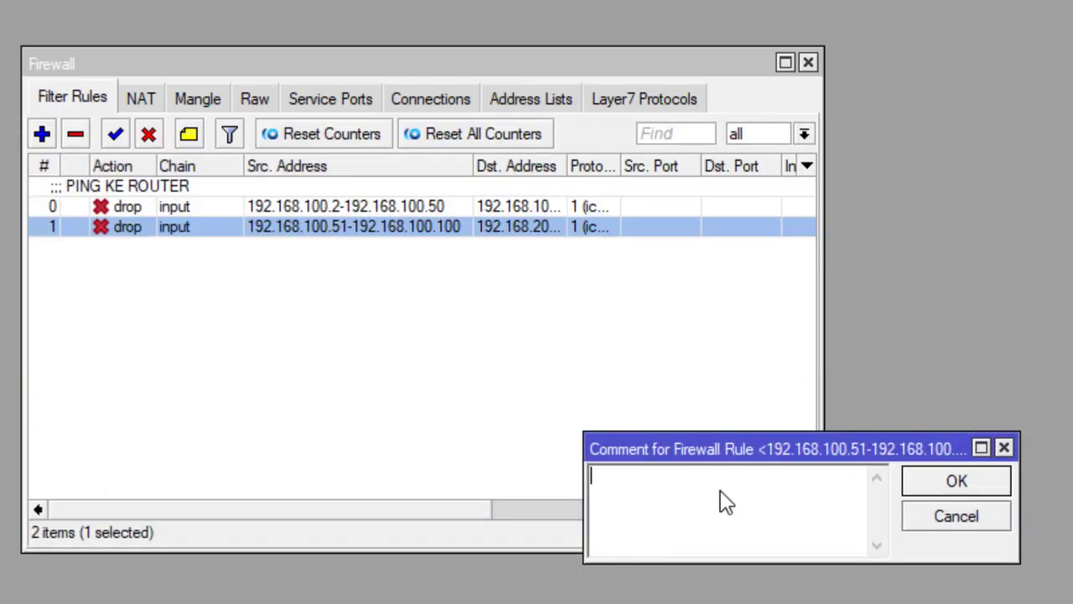
pyautogui.write('p')
pyautogui.press('BackSpace')
pyautogui.write('PING KE C')
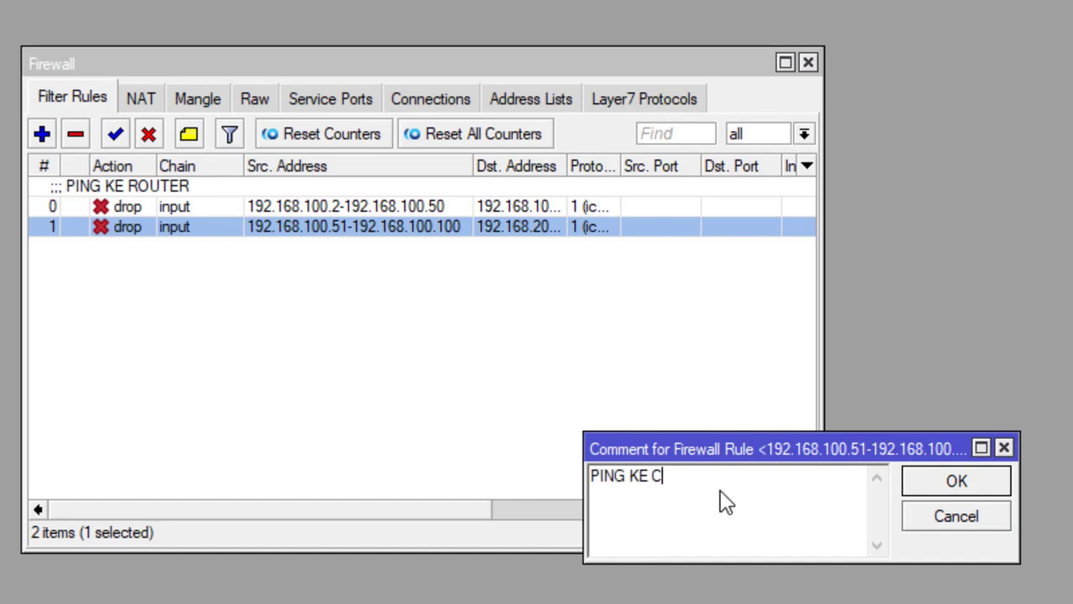
pyautogui.write('LIENT WIRELESS')
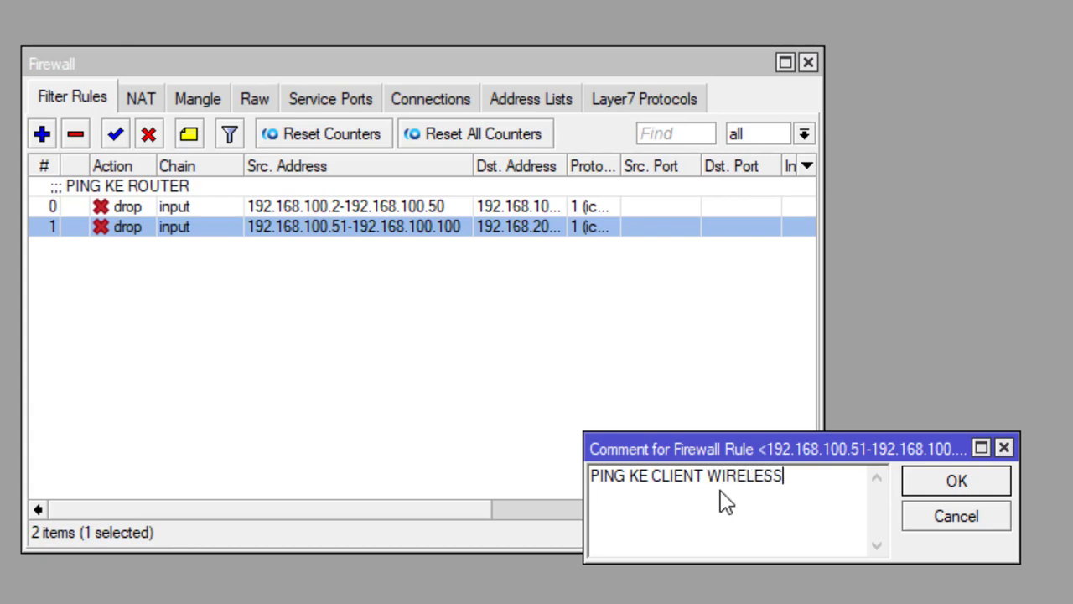
pyautogui.click(964, 483)
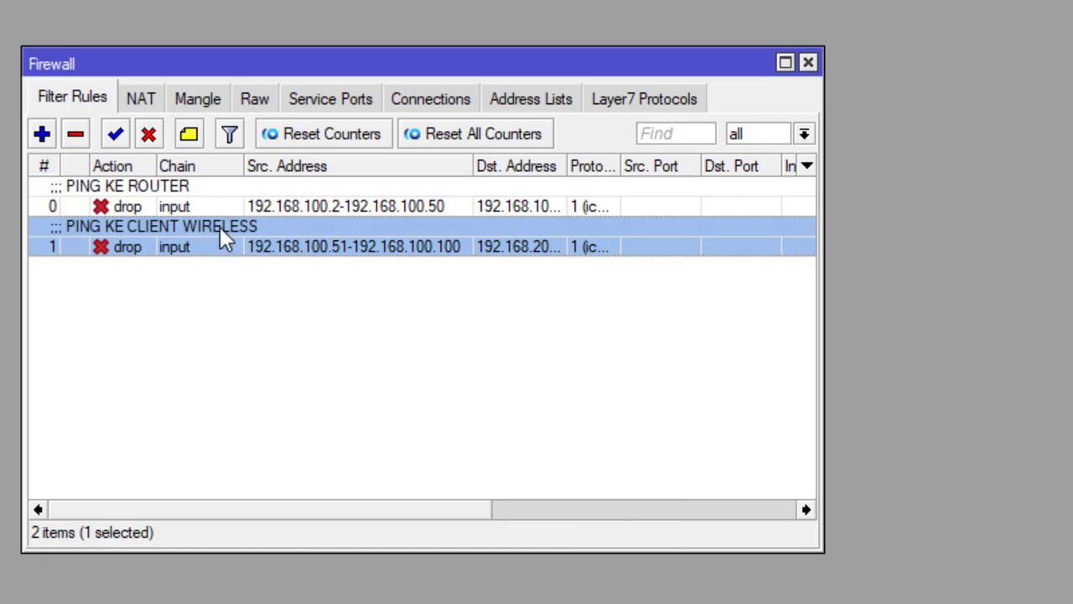
# - Close the Firewall window, highlight items 8–9 yellow in Word, then select item 10
pyautogui.click(807, 63)
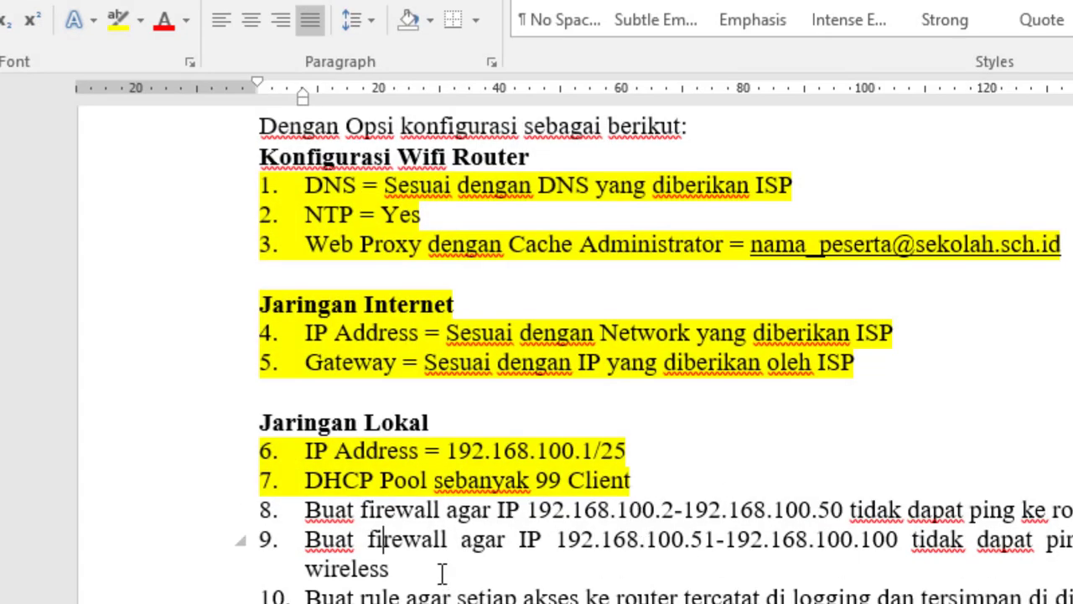
pyautogui.moveTo(422, 573); pyautogui.dragTo(295, 510)
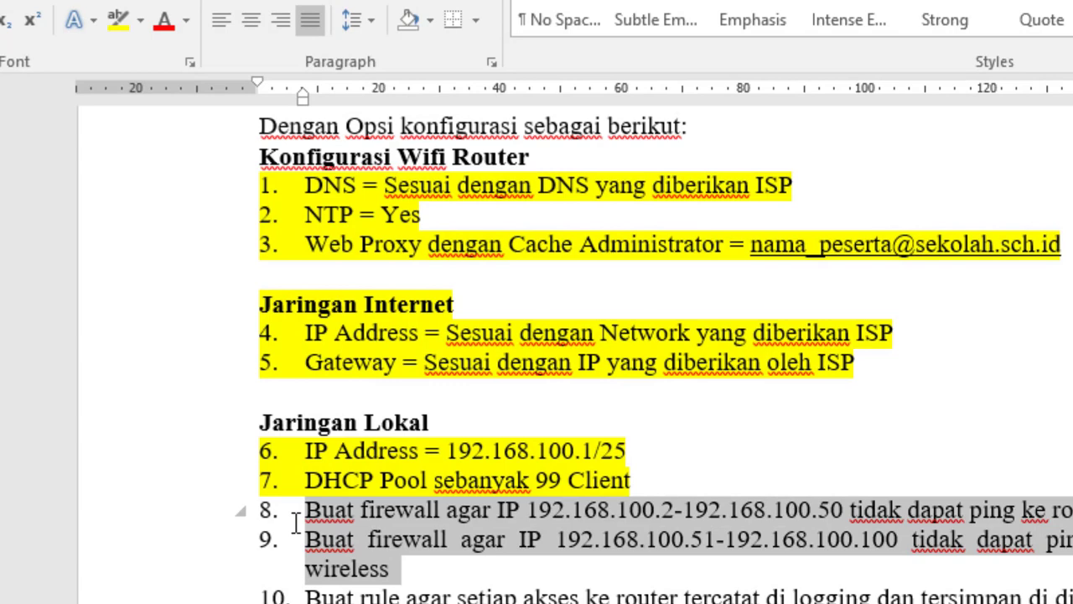
pyautogui.click(116, 21)
pyautogui.click(419, 592)
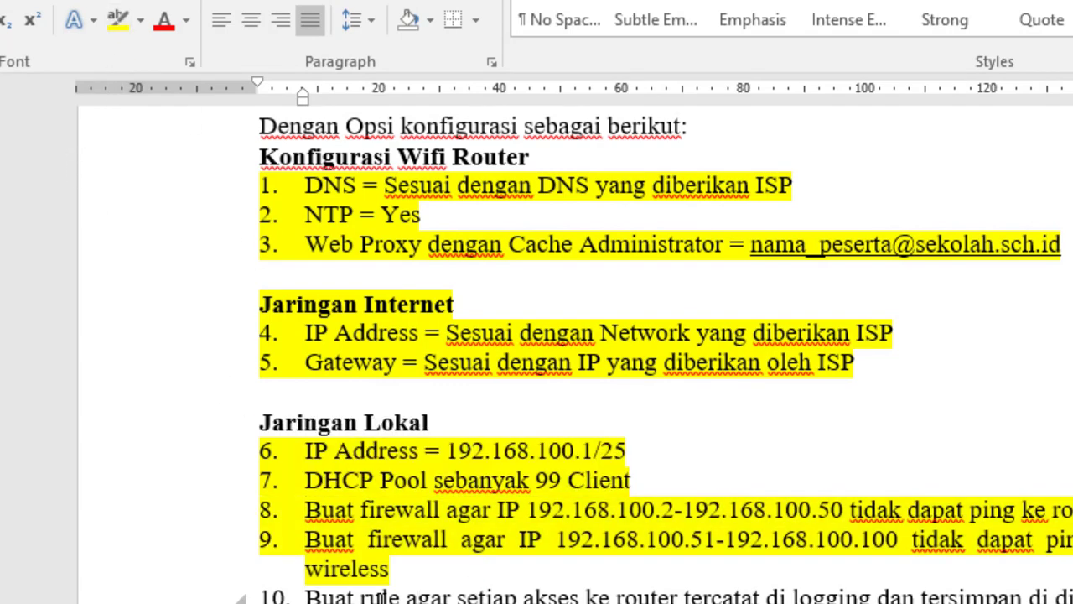
pyautogui.moveTo(309, 595); pyautogui.dragTo(998, 597)
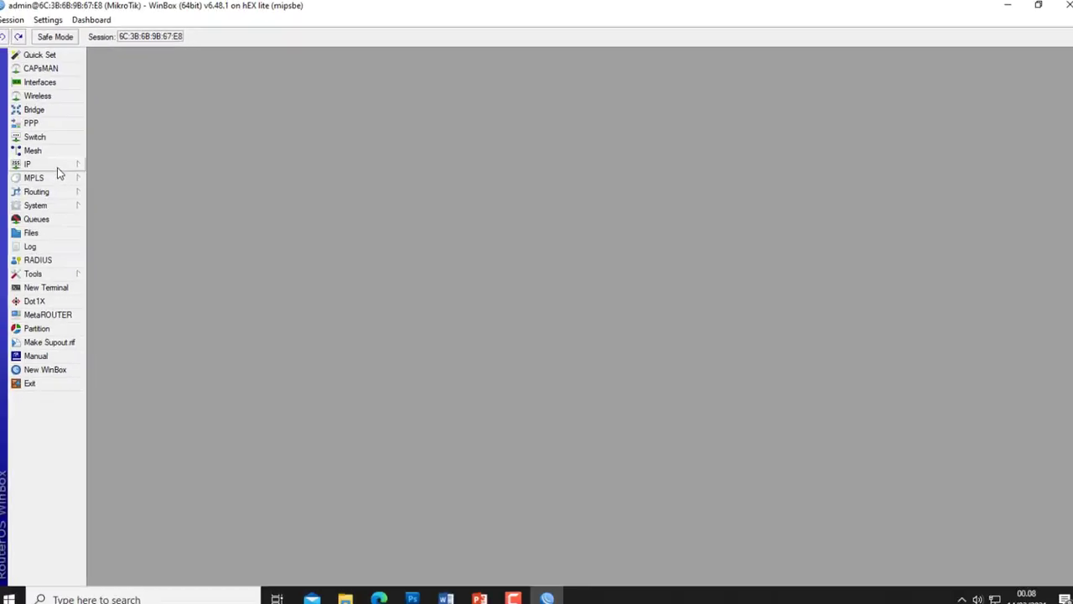
# - Create a new firewall filter rule on the input chain
pyautogui.click(75, 161)
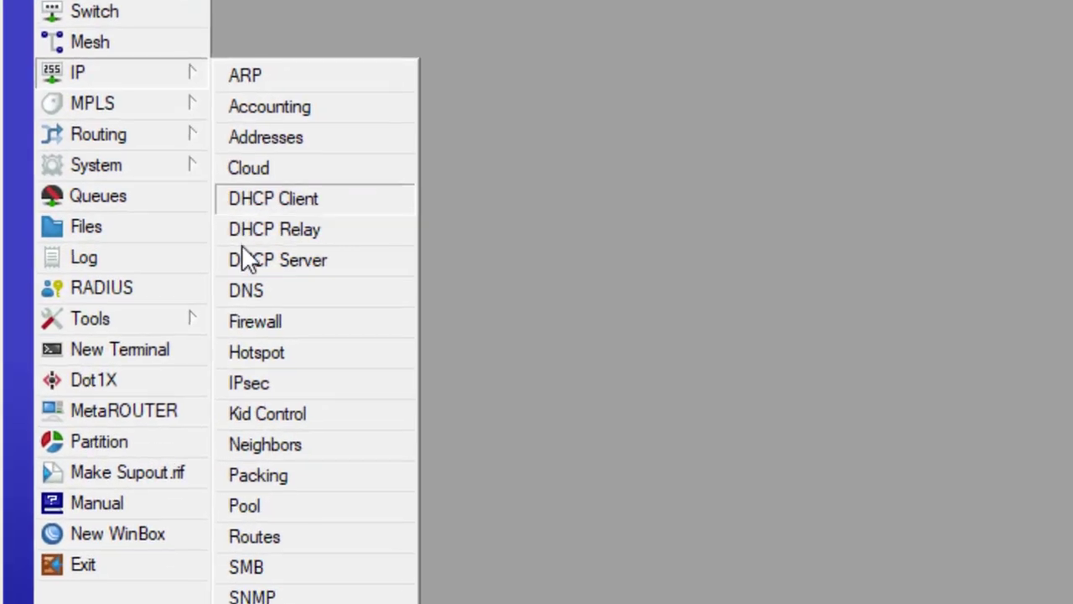
pyautogui.click(242, 325)
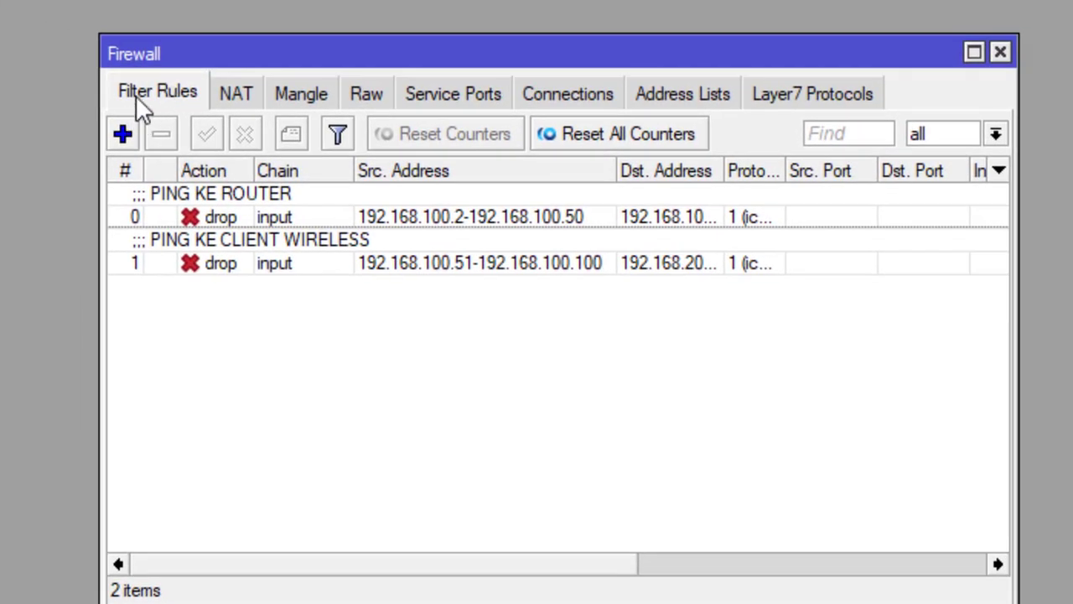
pyautogui.click(122, 132)
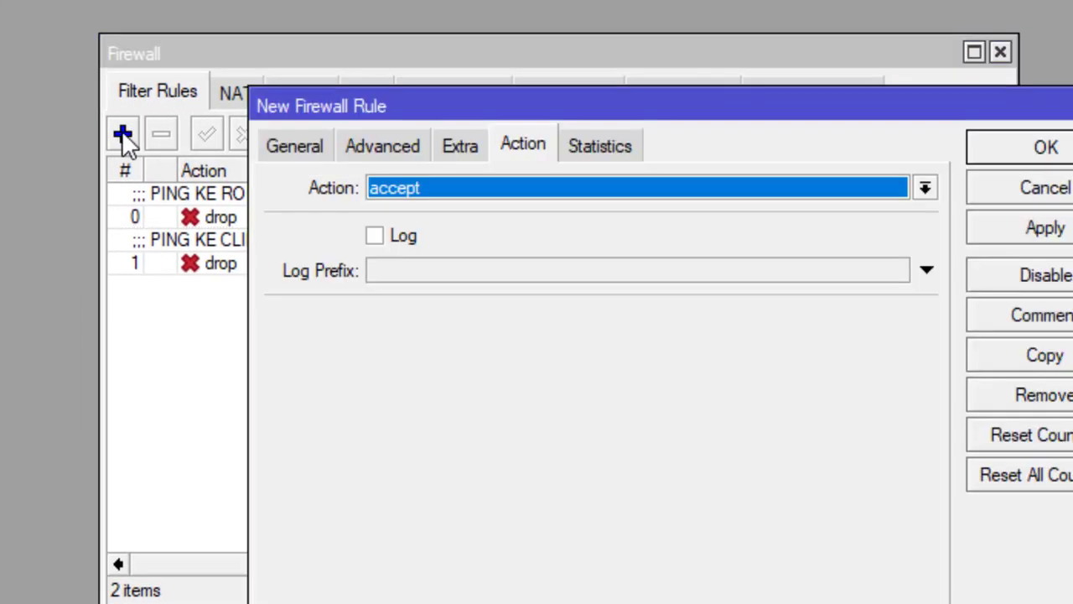
pyautogui.click(315, 146)
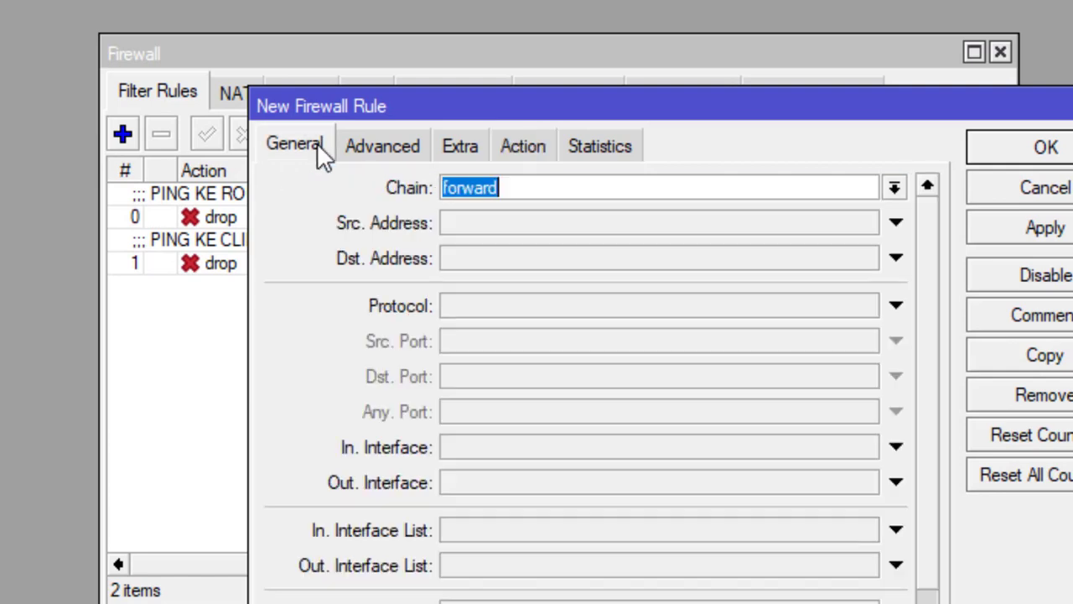
pyautogui.click(893, 191)
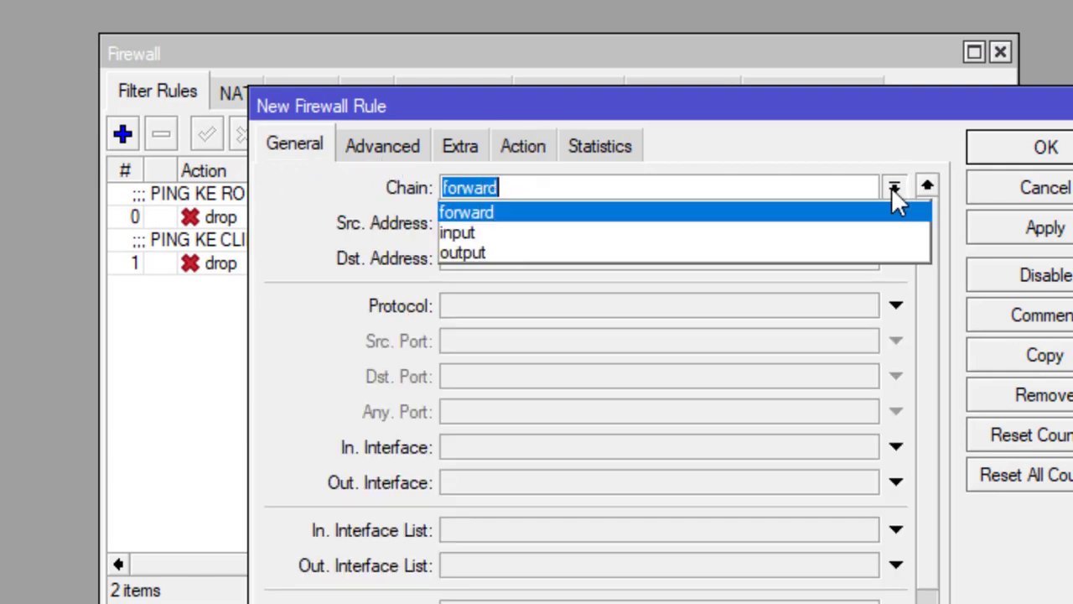
pyautogui.click(469, 228)
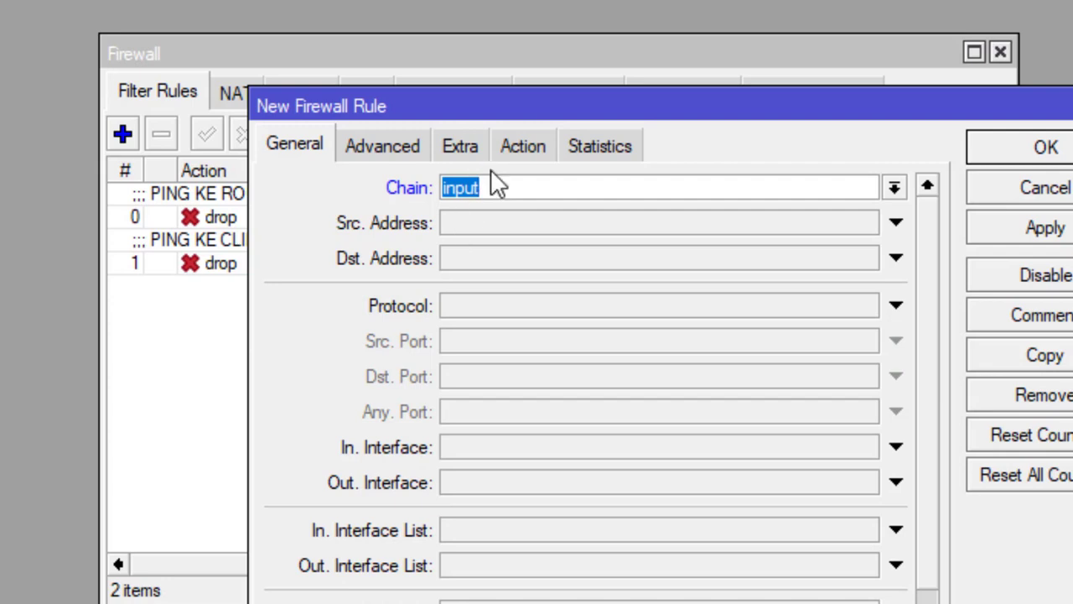
# - Set the action to log with log prefix 'Akses-Router' and save the rule
pyautogui.click(533, 146)
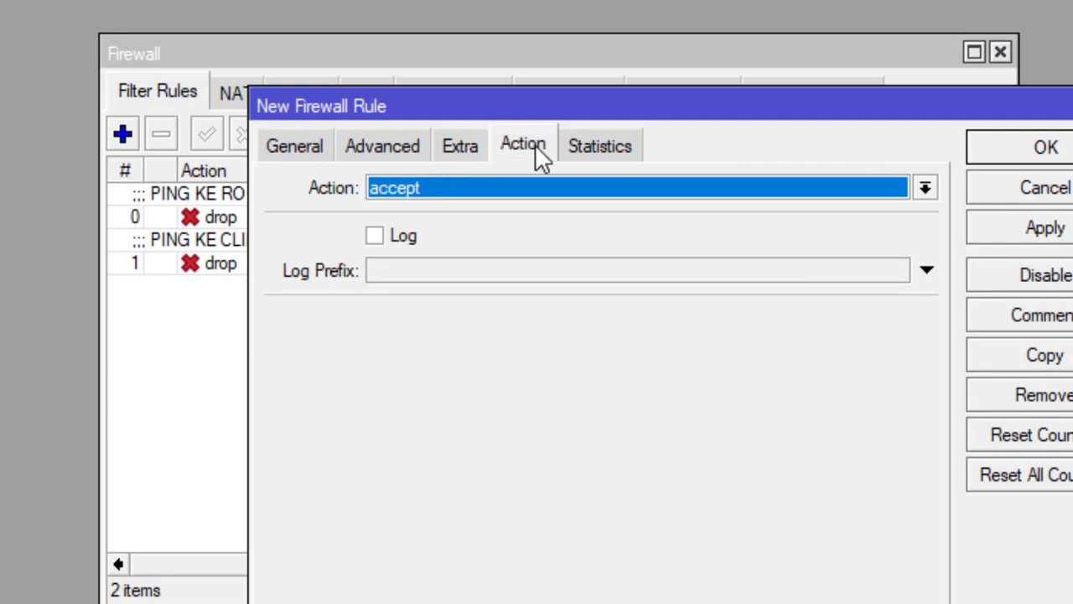
pyautogui.click(544, 184)
pyautogui.click(370, 329)
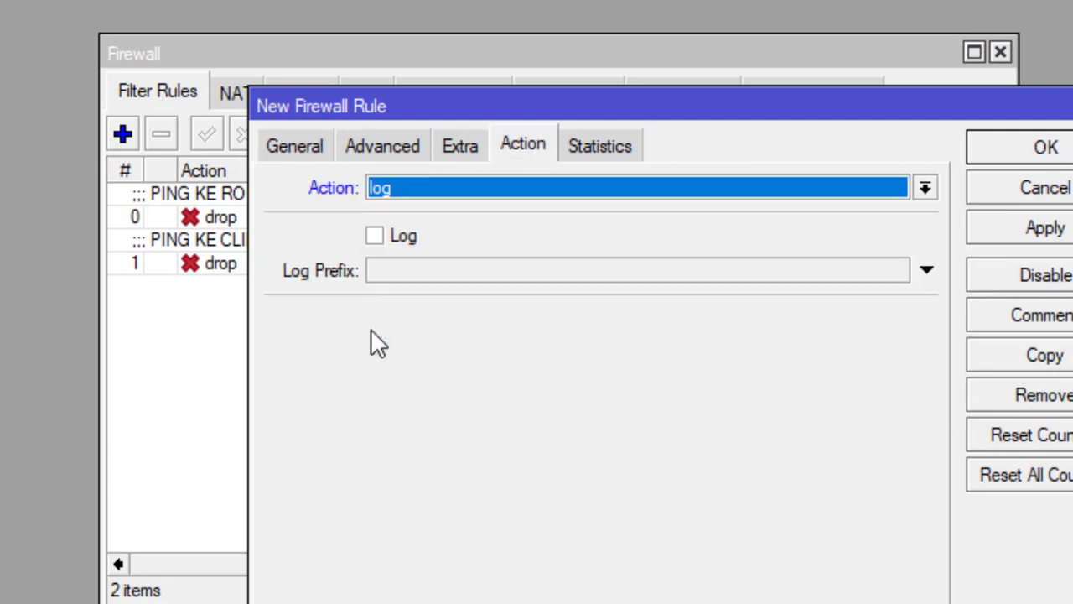
pyautogui.click(374, 237)
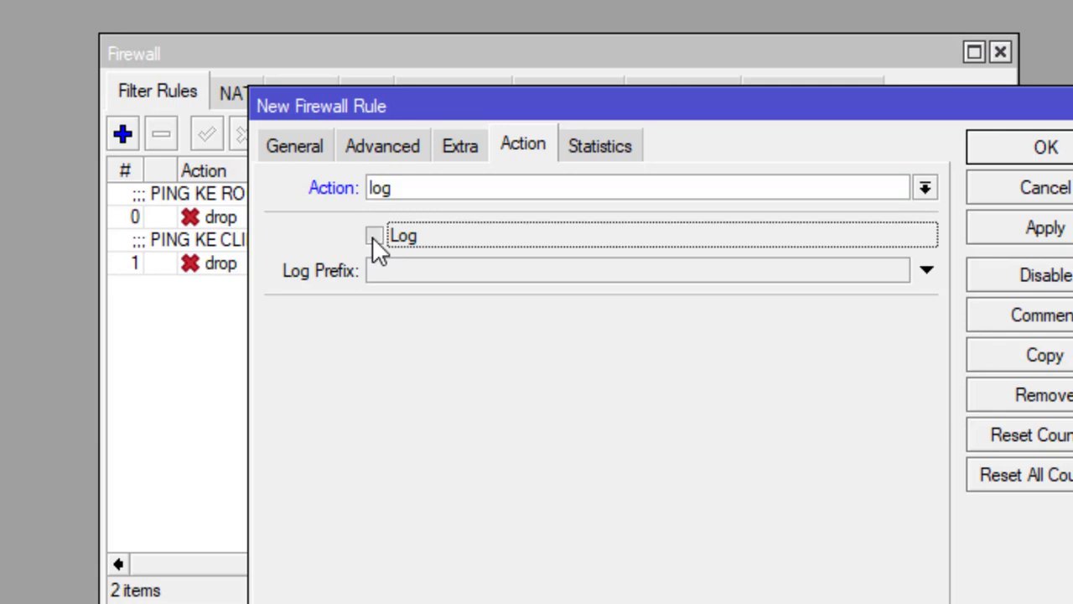
pyautogui.click(417, 264)
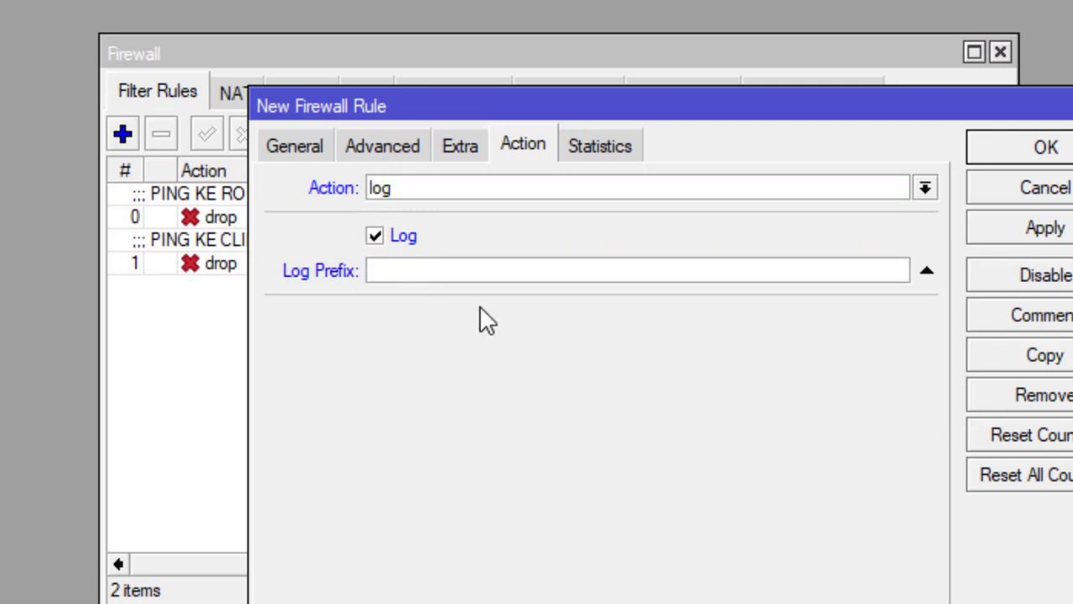
pyautogui.write('a')
pyautogui.press('BackSpace')
pyautogui.write('aKS')
pyautogui.press('BackSpace')
pyautogui.press('BackSpace')
pyautogui.press('BackSpace')
pyautogui.write('Akses-Router')
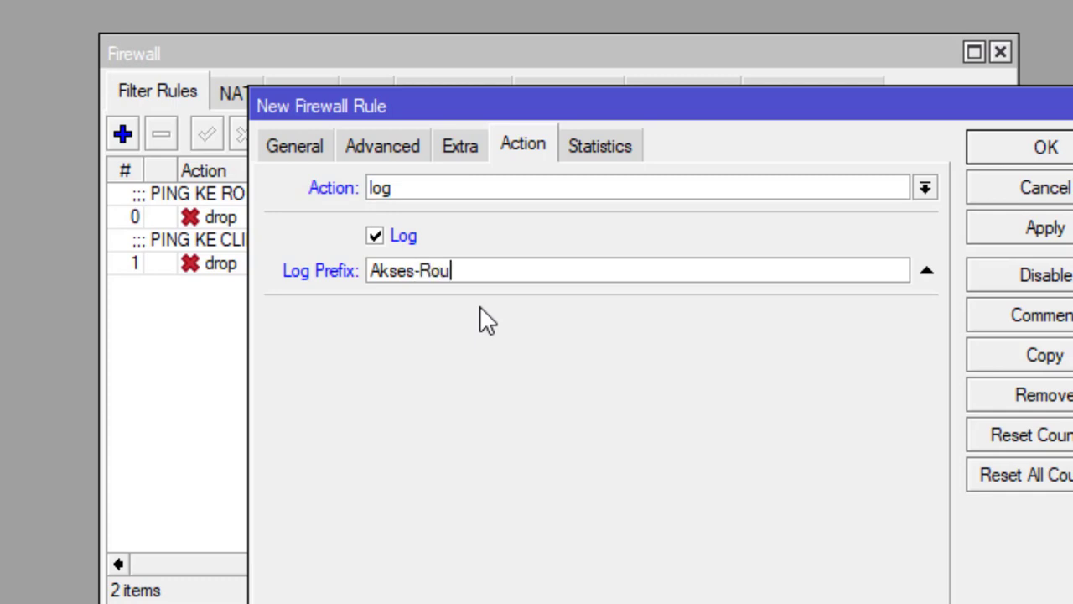
pyautogui.click(1037, 232)
pyautogui.click(1043, 149)
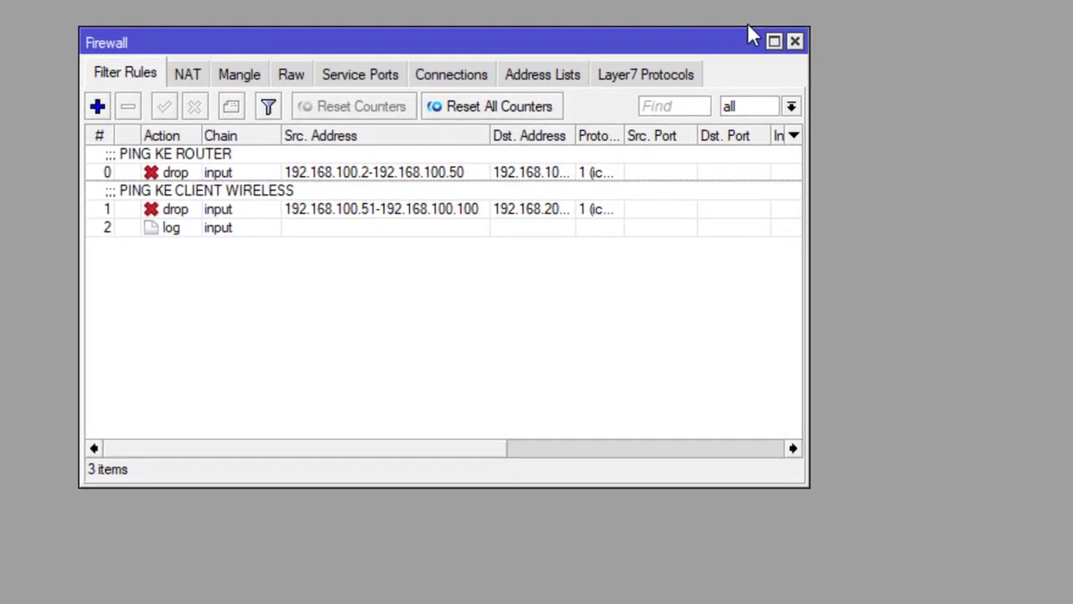
# - Close Firewall, open the Logging settings, and add a log rule with prefix 'Akses'
pyautogui.click(806, 41)
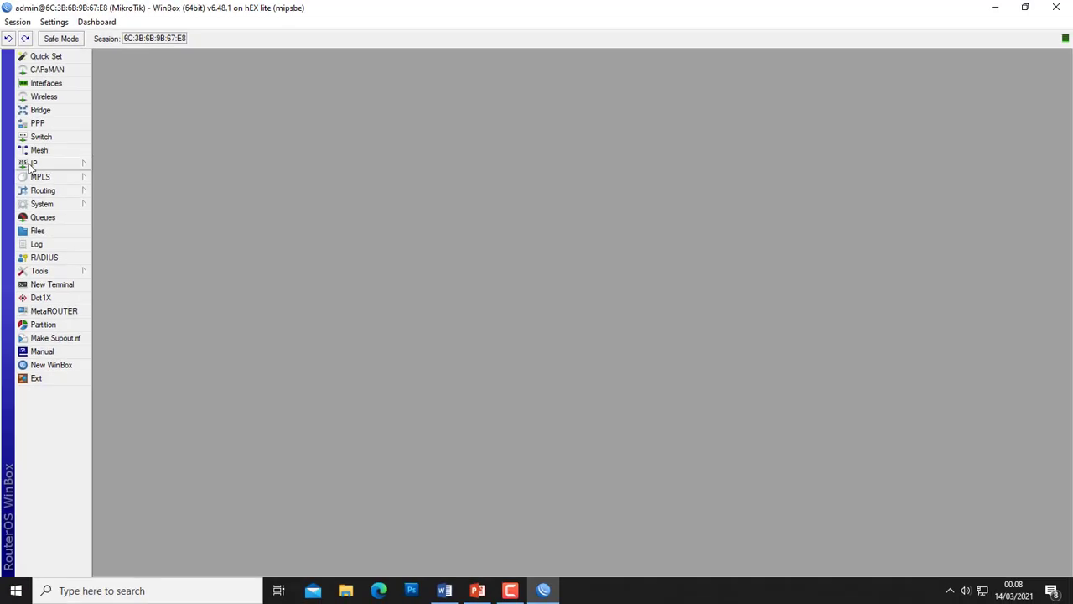
pyautogui.click(17, 164)
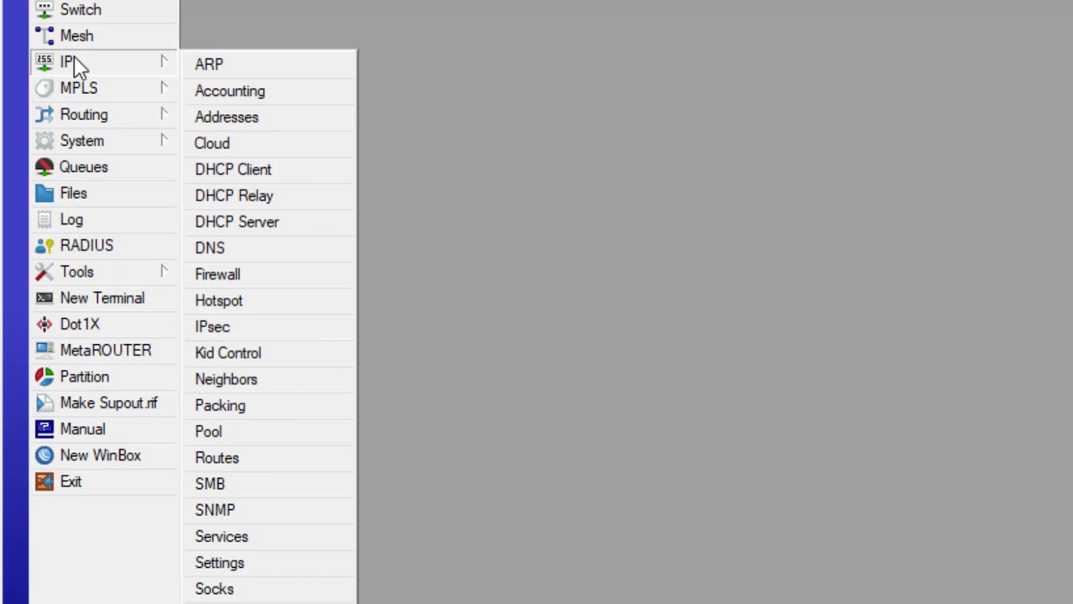
pyautogui.moveTo(84, 144)
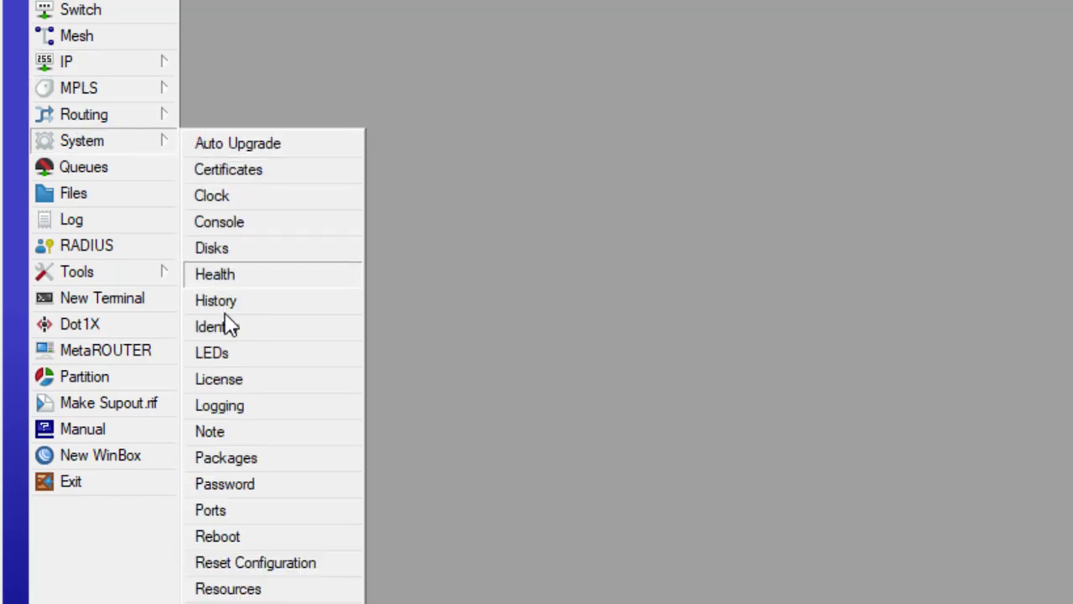
pyautogui.click(223, 405)
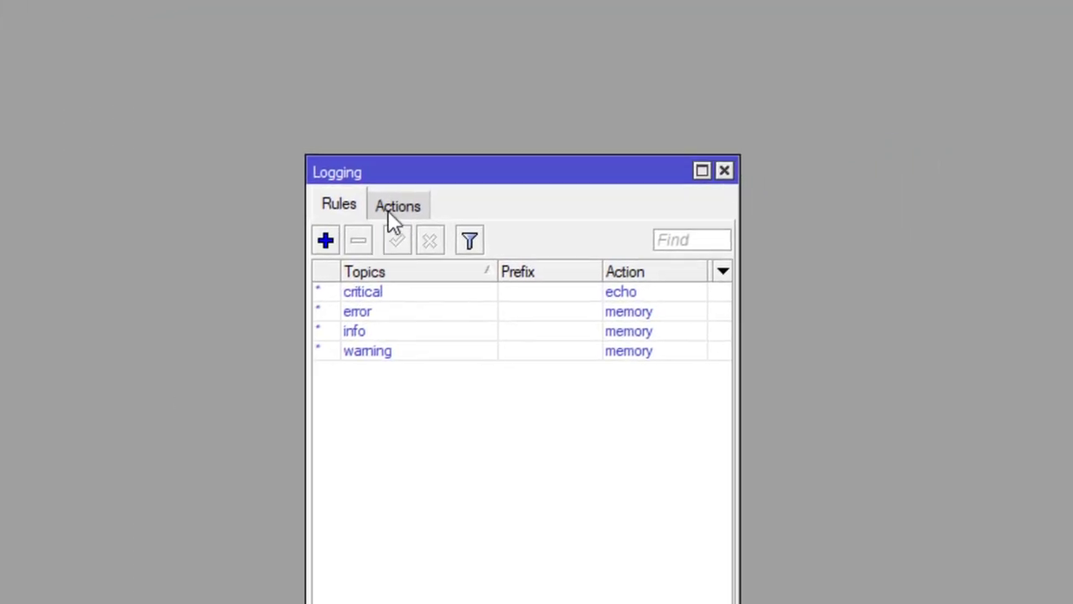
pyautogui.click(325, 241)
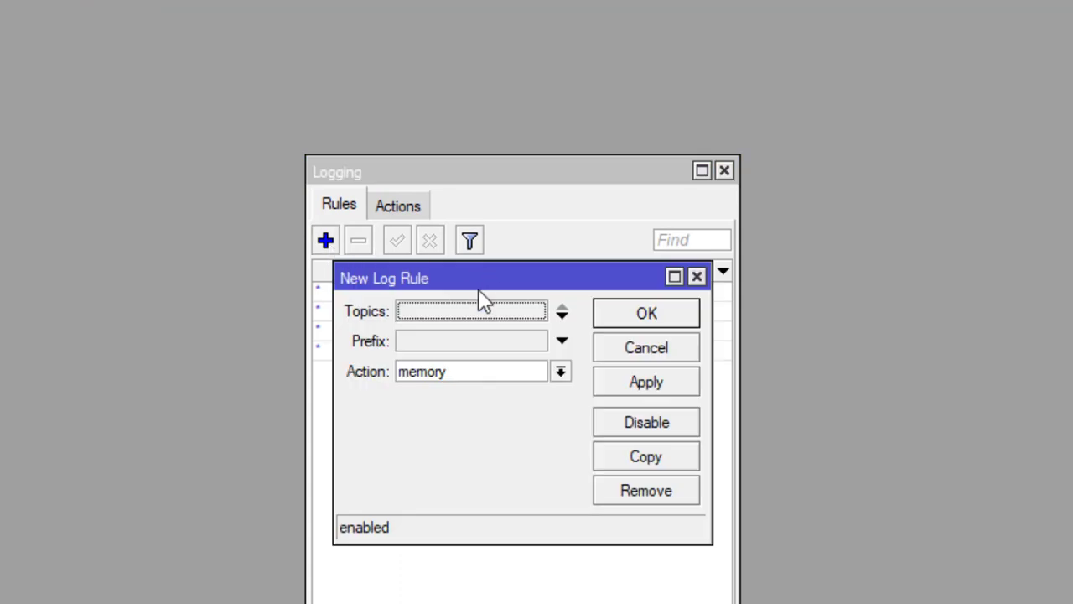
pyautogui.click(424, 339)
pyautogui.write('A')
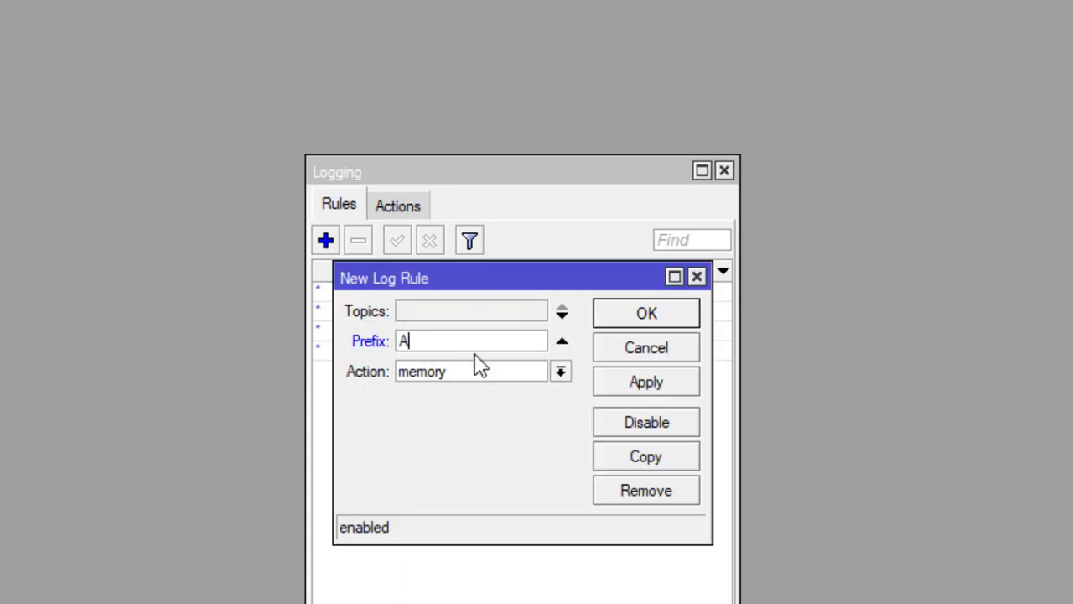
pyautogui.write('kses-')
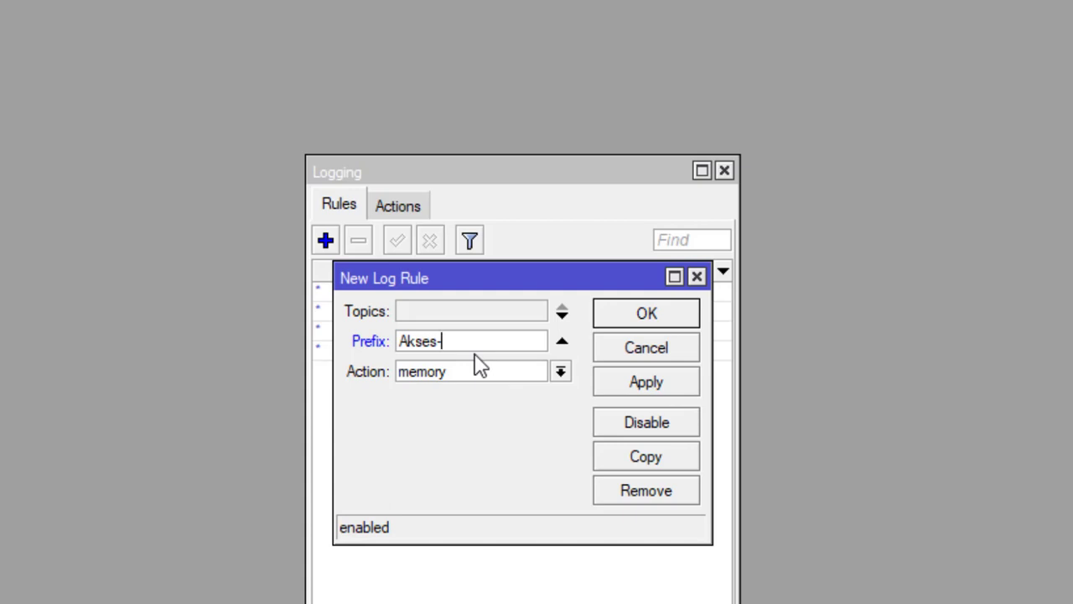
# - Complete the 'Akses-Router' prefix, set the log action to disk, save it, and close Logging
pyautogui.write('Router')
pyautogui.click(560, 371)
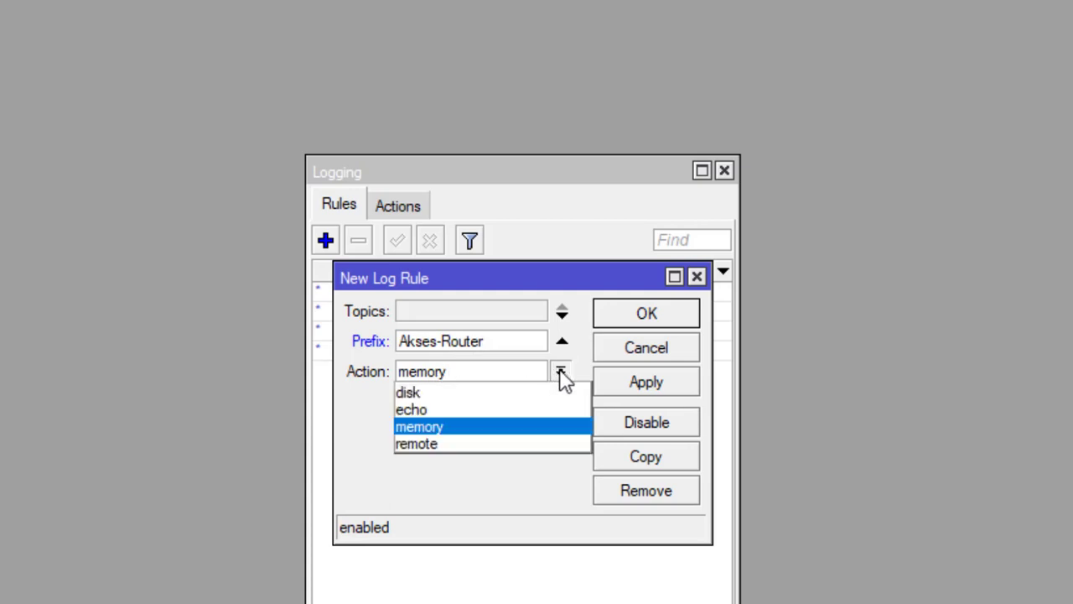
pyautogui.click(429, 394)
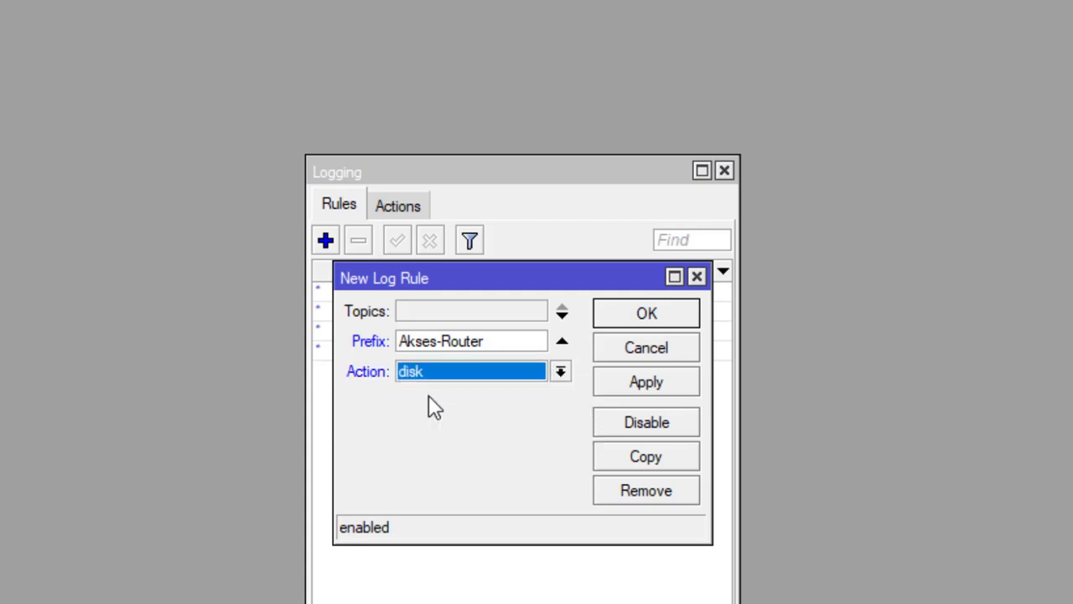
pyautogui.click(660, 384)
pyautogui.click(658, 318)
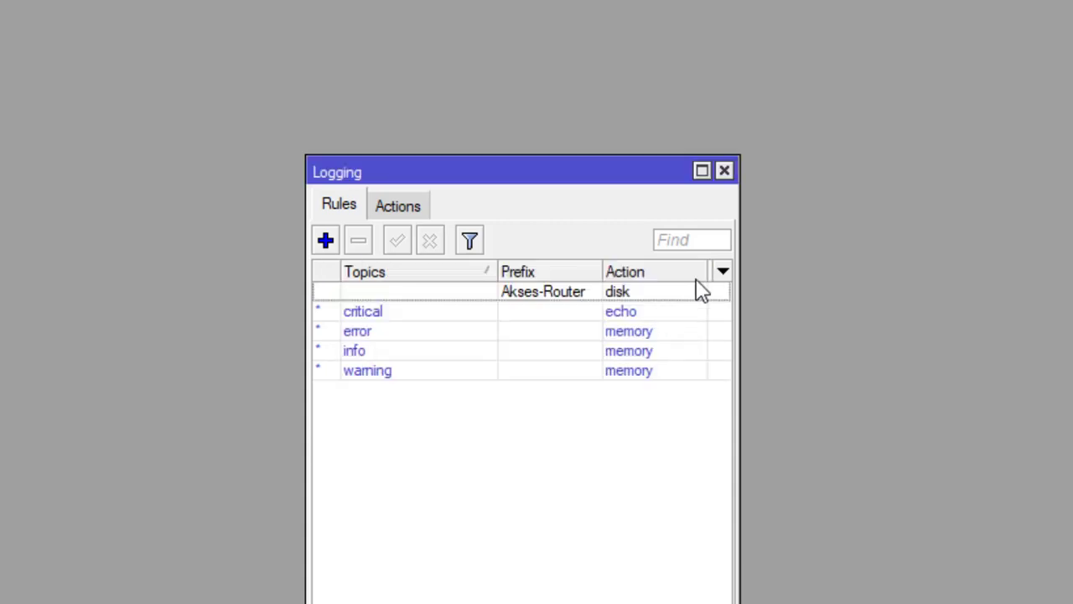
pyautogui.click(721, 172)
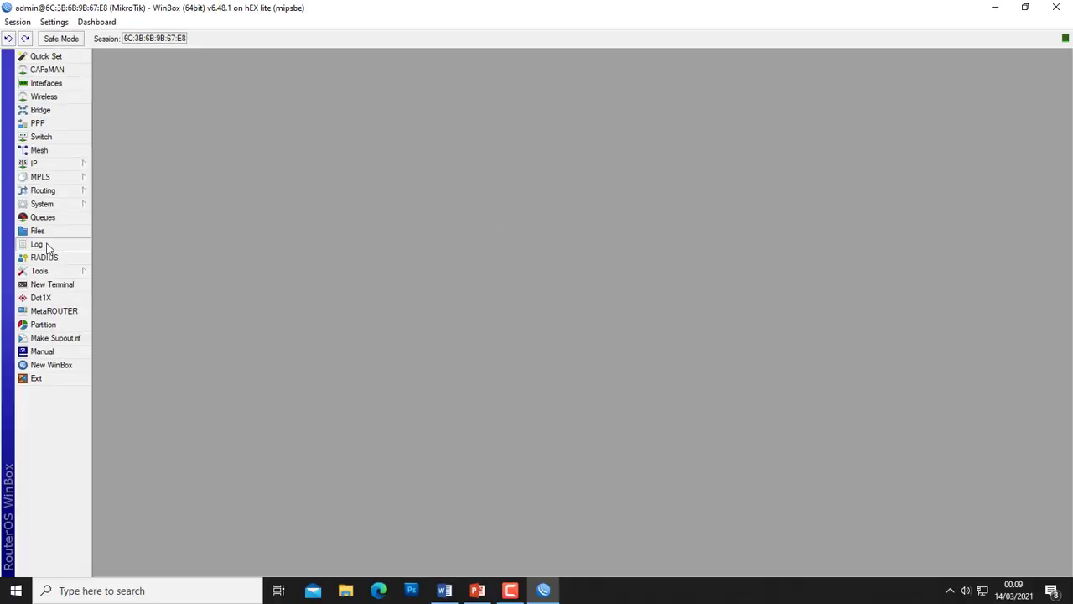
pyautogui.click(36, 244)
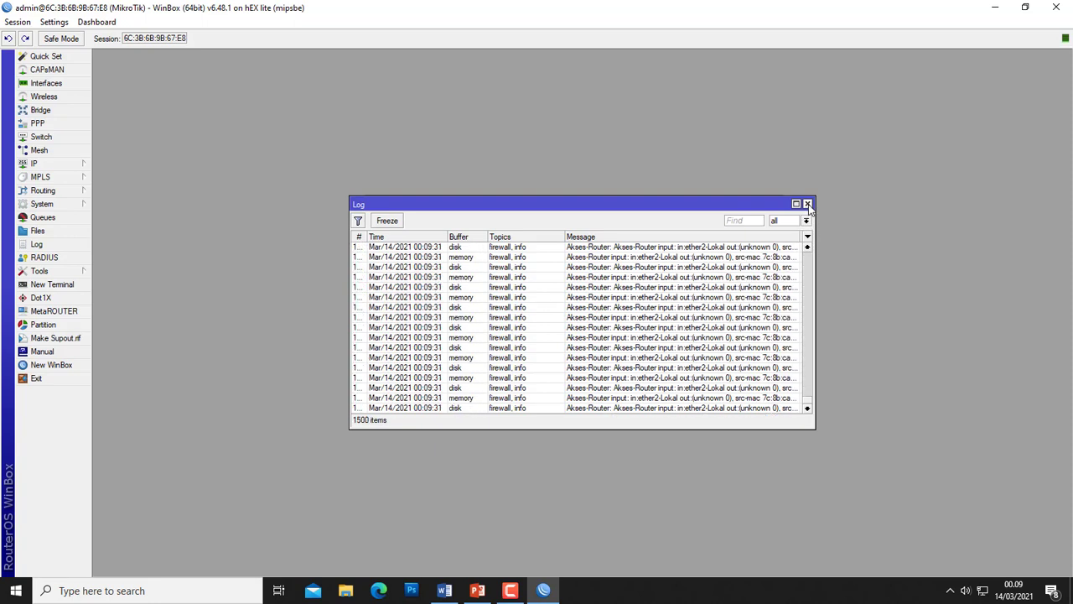
pyautogui.click(808, 204)
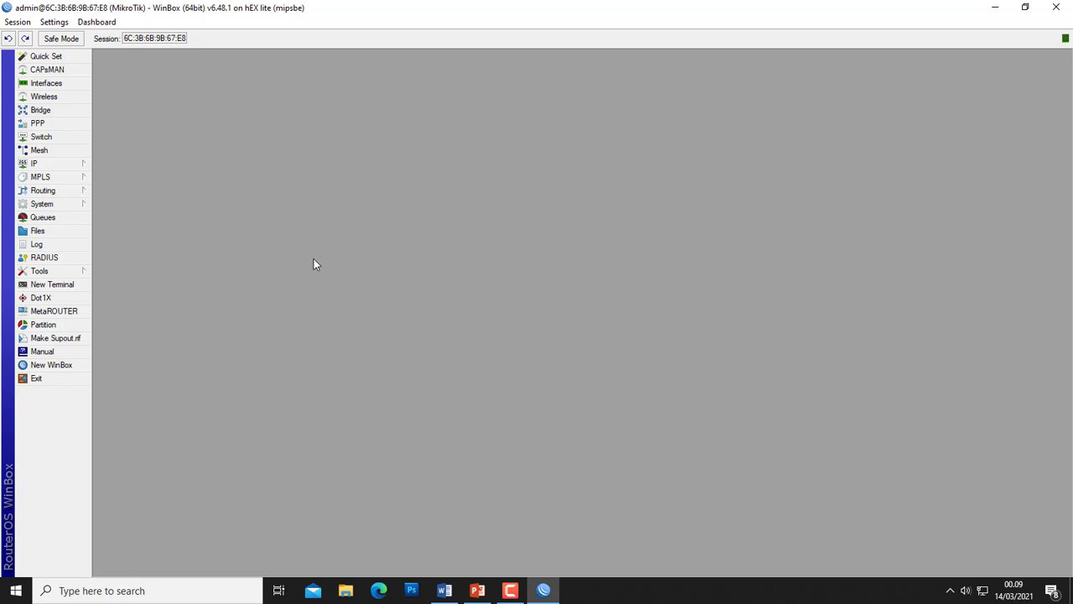
# - In the Word task list, highlight item 10 (logging router access to disk) in yellow
pyautogui.click(444, 590)
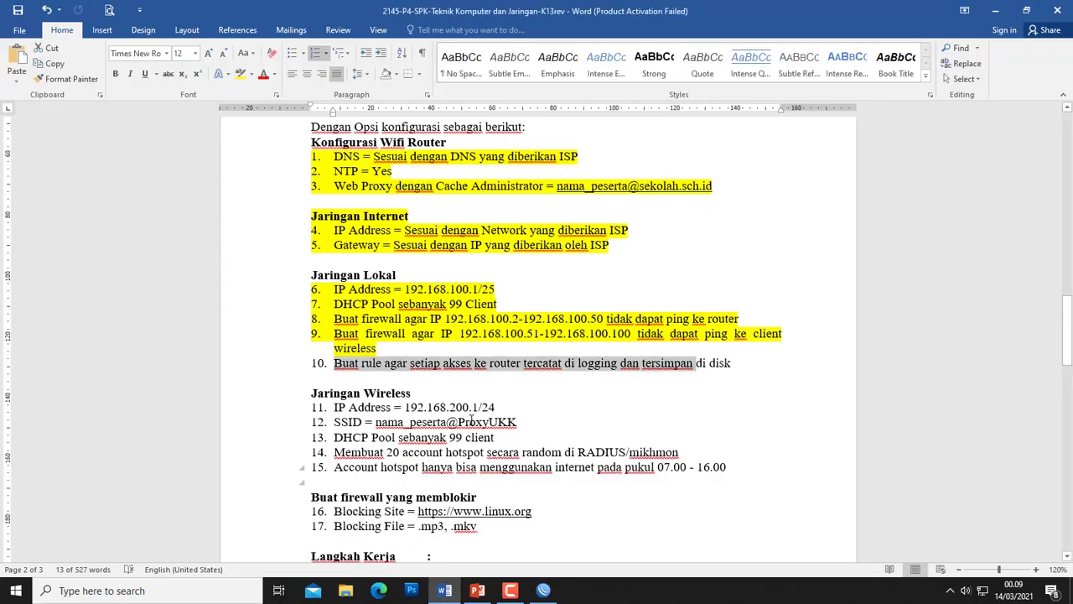
pyautogui.moveTo(732, 363); pyautogui.dragTo(243, 358)
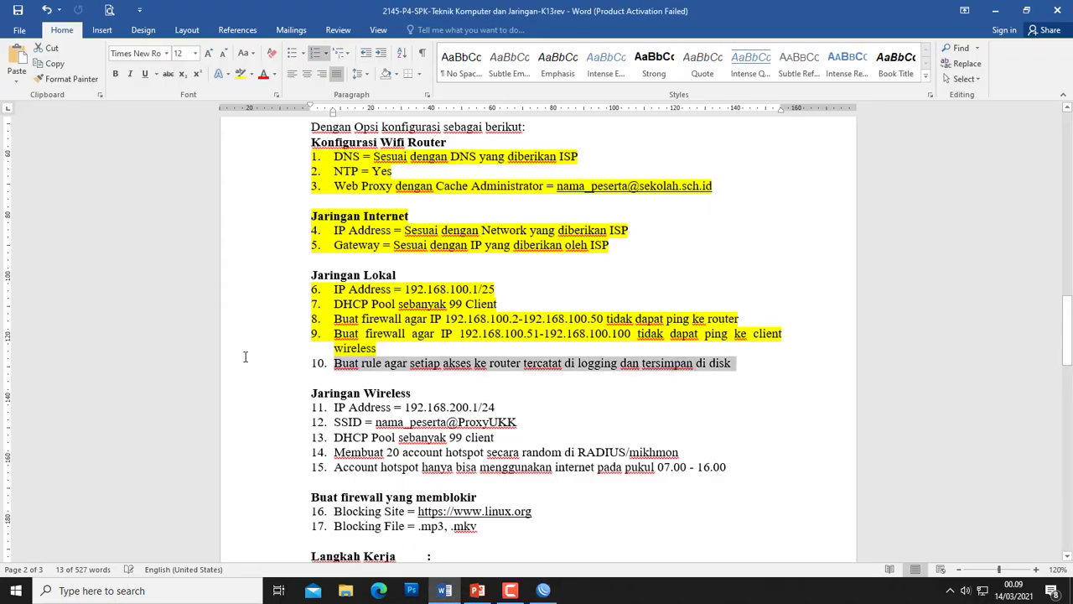
pyautogui.click(245, 76)
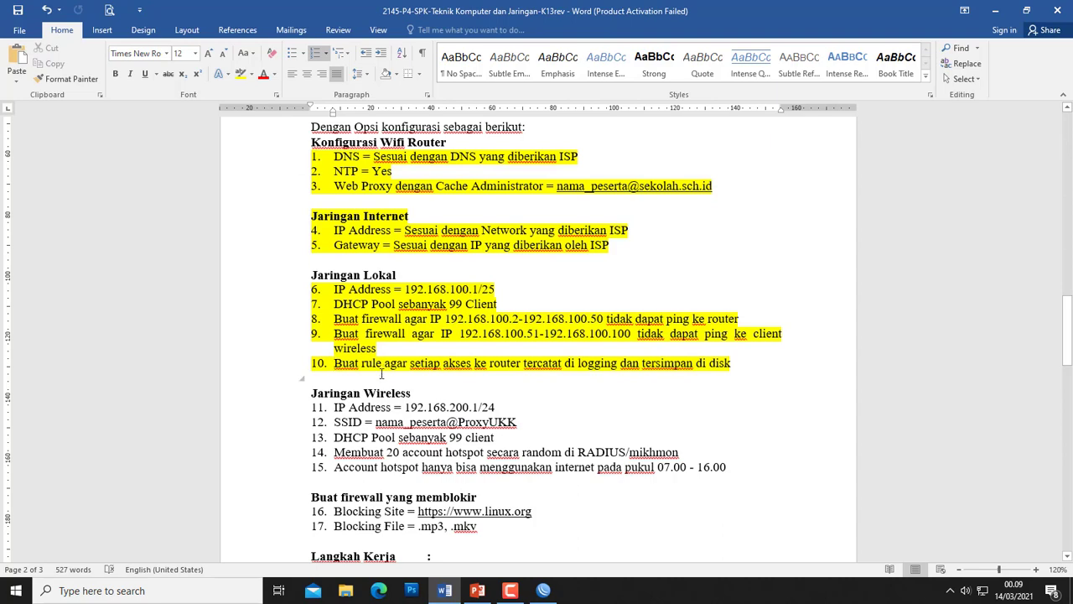
pyautogui.scroll(-3, 382, 372)
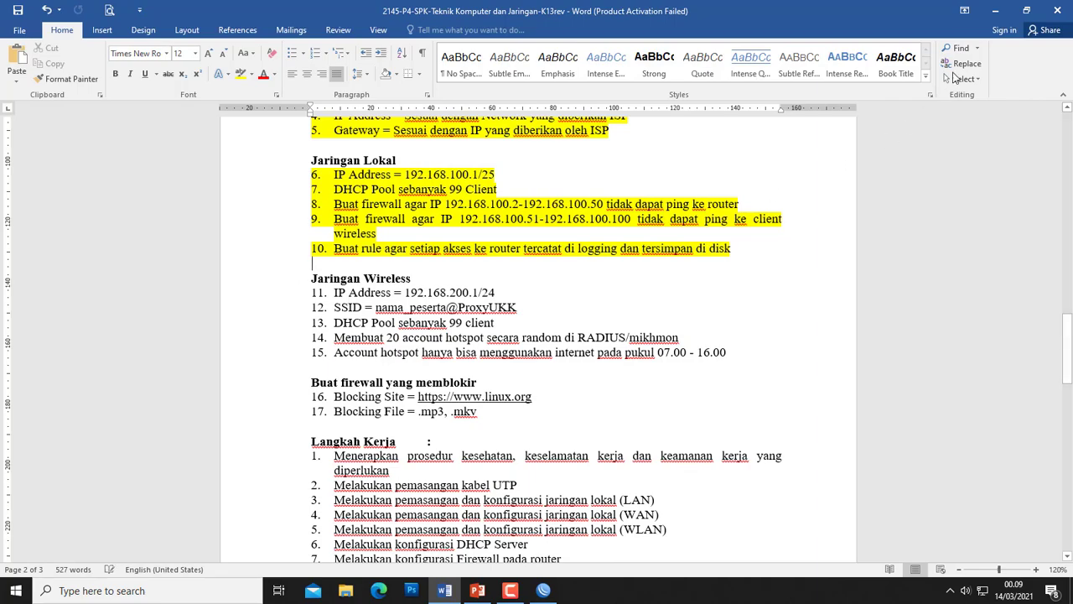
# - Add IP address 192.168.200.1/24 on interface ether3-Hostpot, then close the address list
pyautogui.click(995, 10)
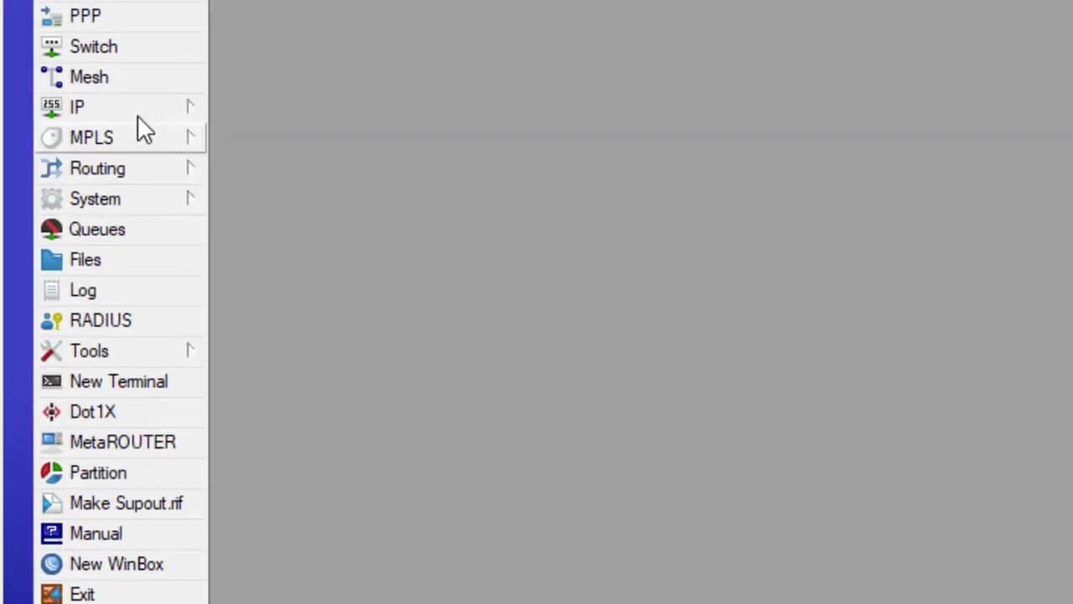
pyautogui.click(76, 164)
pyautogui.click(115, 159)
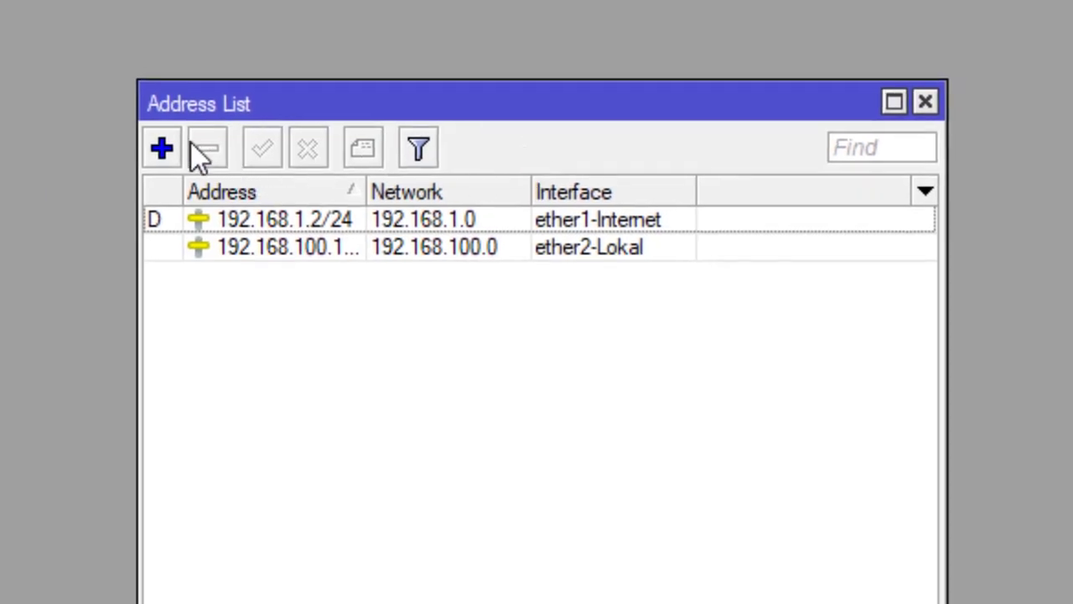
pyautogui.click(162, 149)
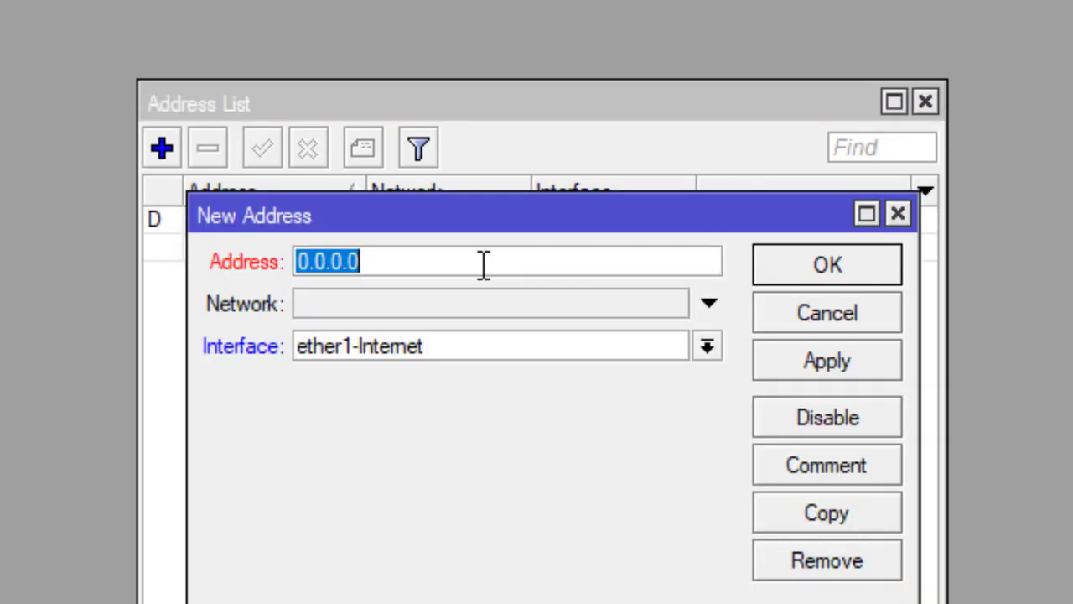
pyautogui.write('192.16')
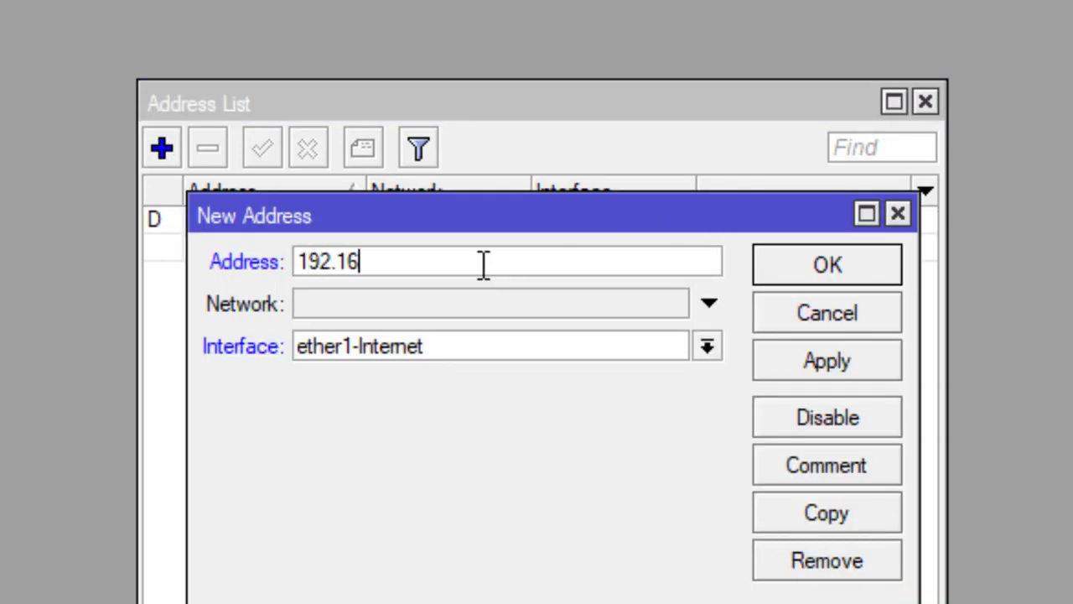
pyautogui.write('8.200.')
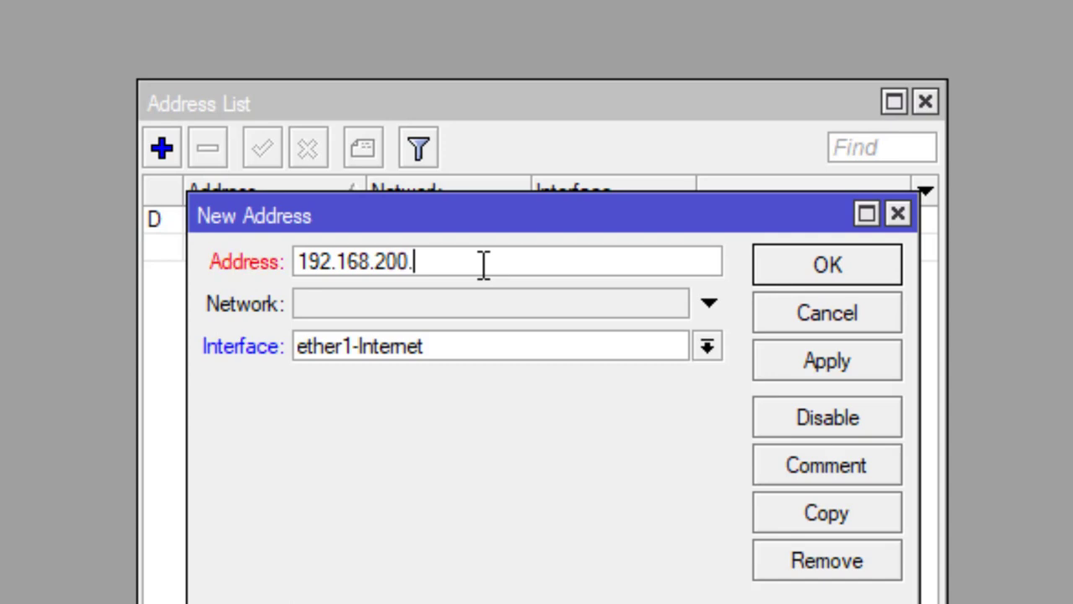
pyautogui.write('1/24')
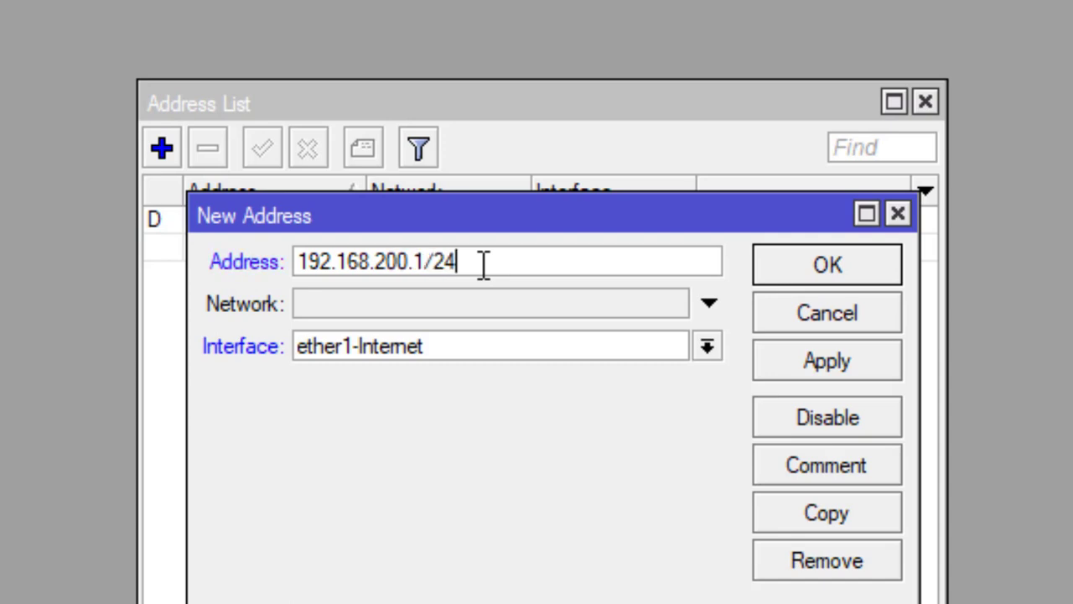
pyautogui.click(513, 346)
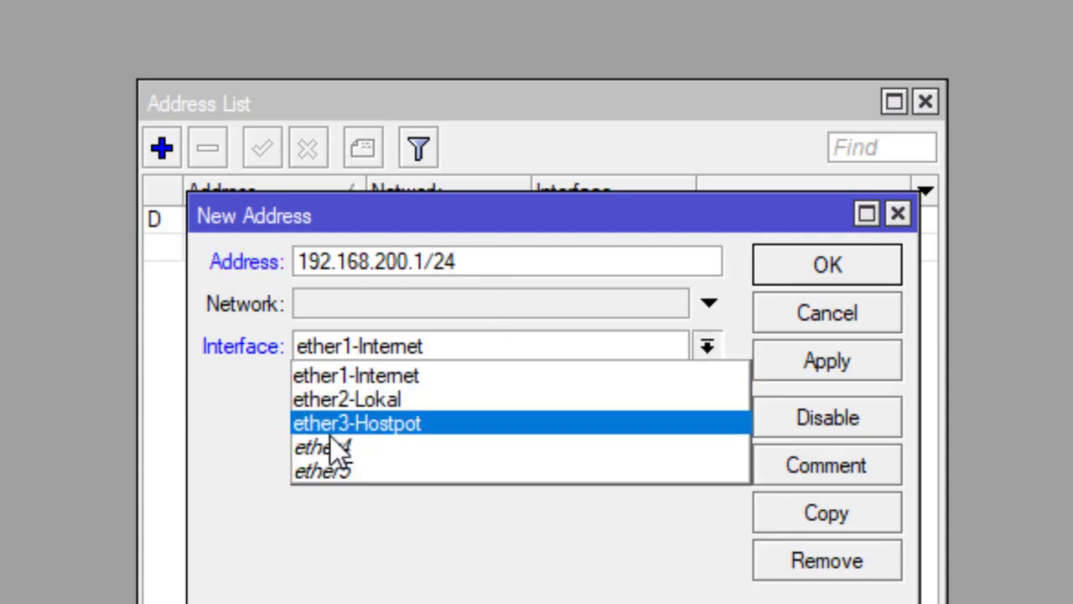
pyautogui.click(365, 426)
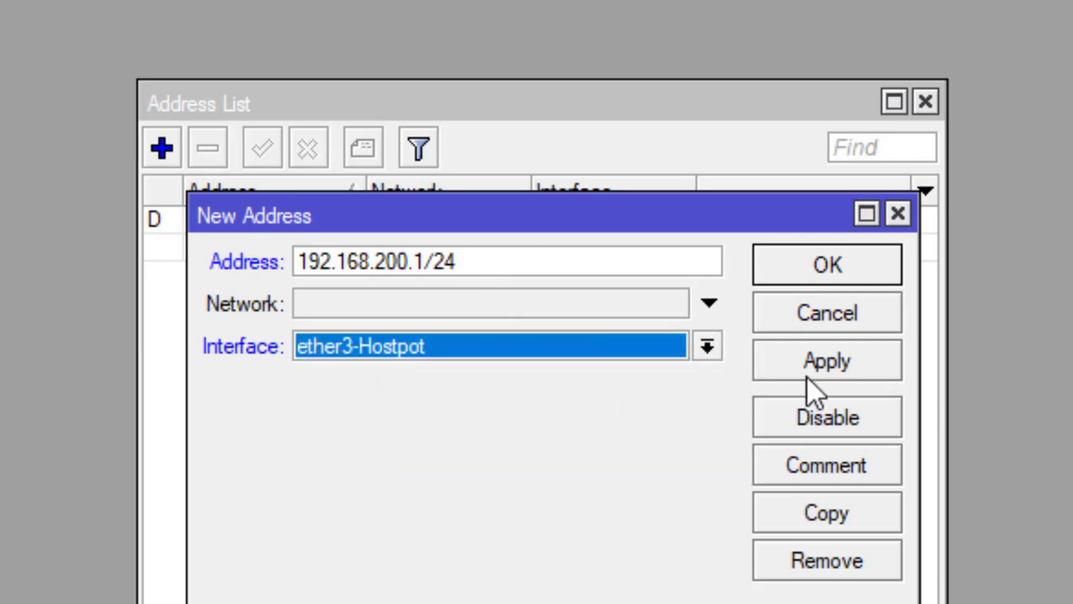
pyautogui.click(821, 362)
pyautogui.click(843, 265)
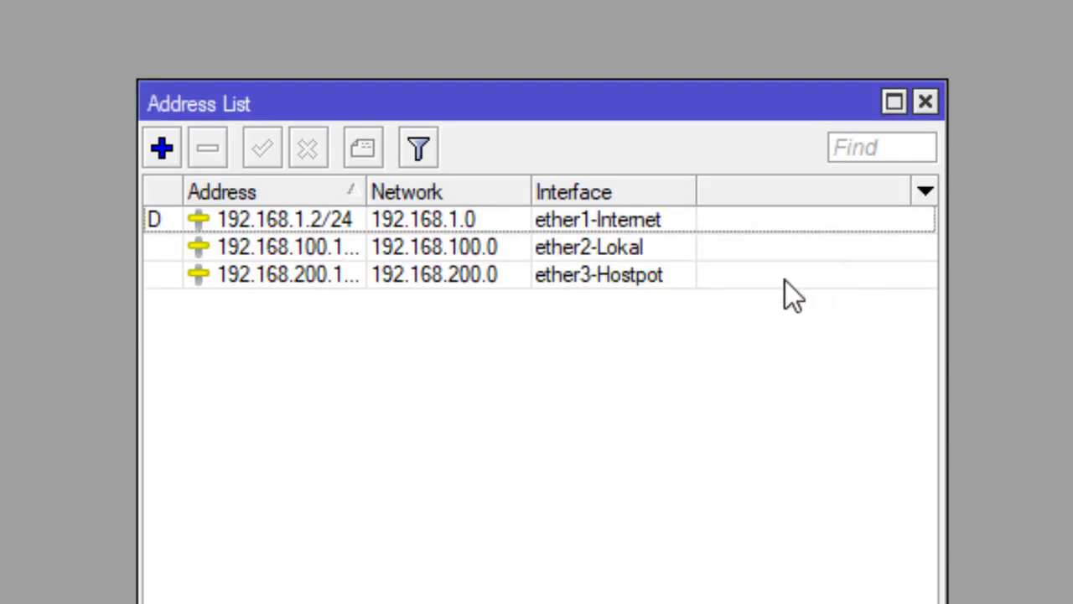
pyautogui.click(924, 102)
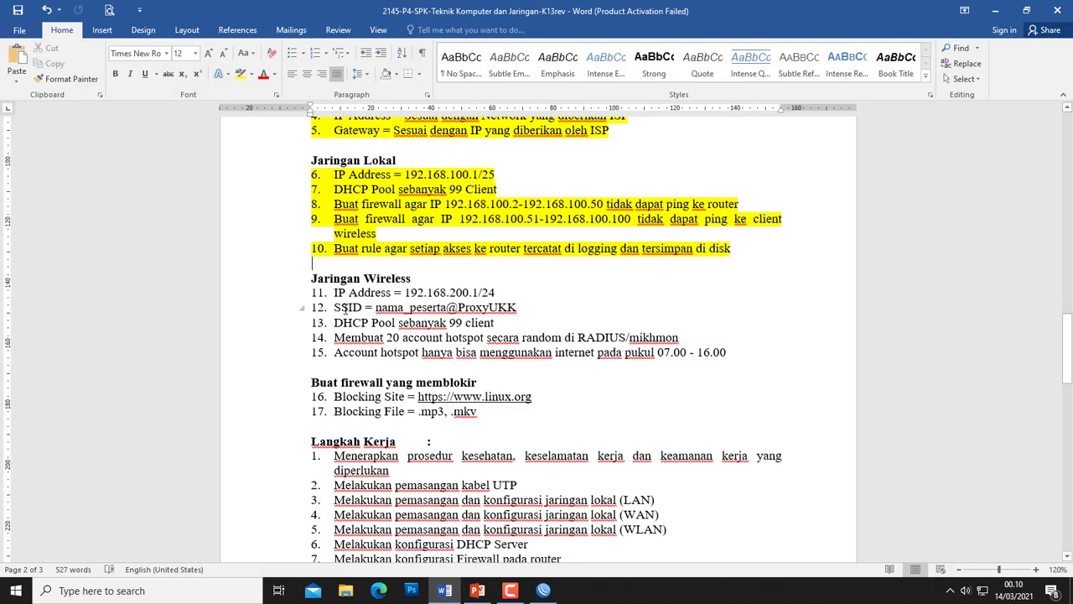
# - Select the SSID requirement line in item 12 of the Word task list
pyautogui.moveTo(334, 307); pyautogui.dragTo(521, 307)
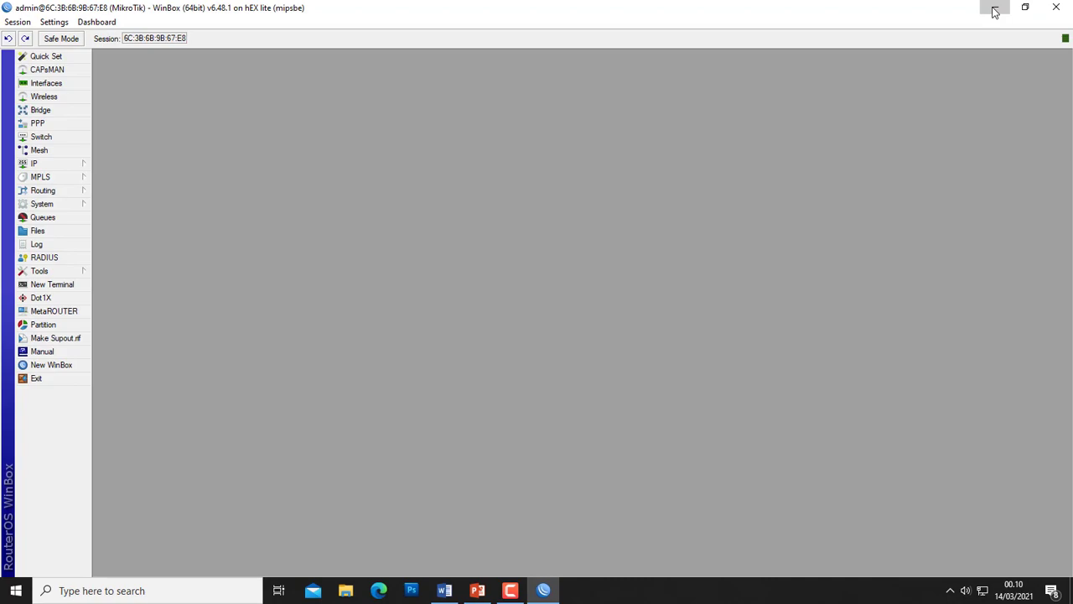
# - Show PowerPoint slide 7, the network topology diagram, as a full-screen slide show
pyautogui.click(994, 12)
pyautogui.rightClick(618, 204)
pyautogui.click(640, 239)
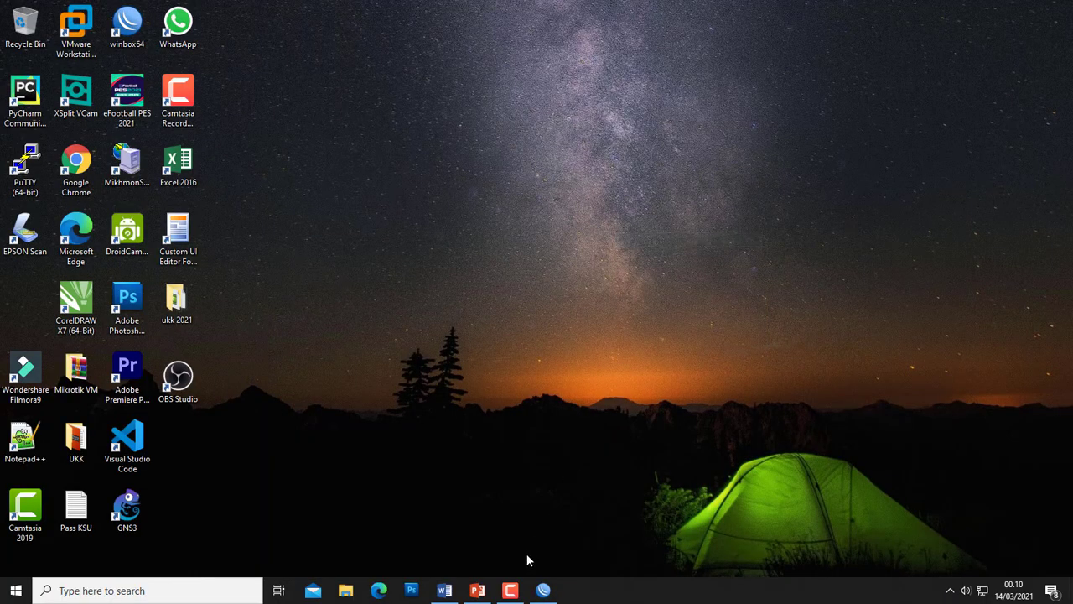
pyautogui.click(477, 590)
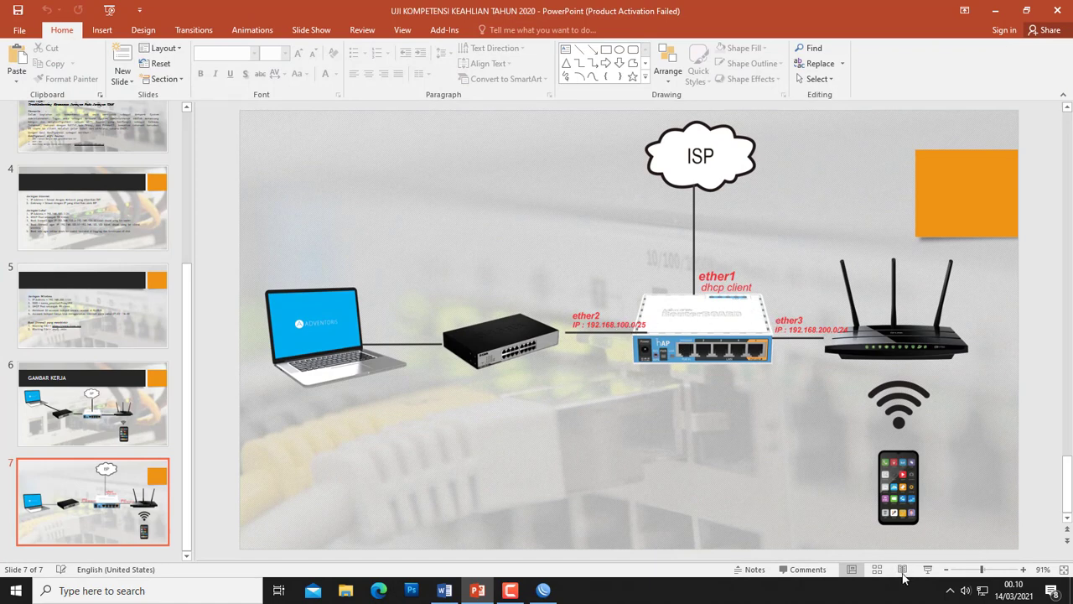
pyautogui.click(927, 569)
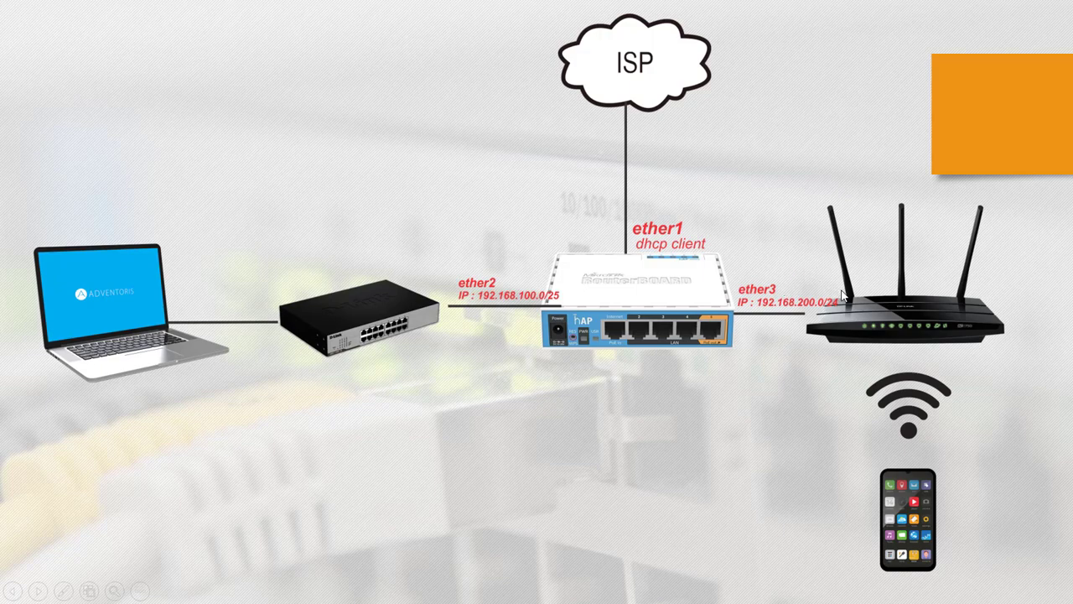
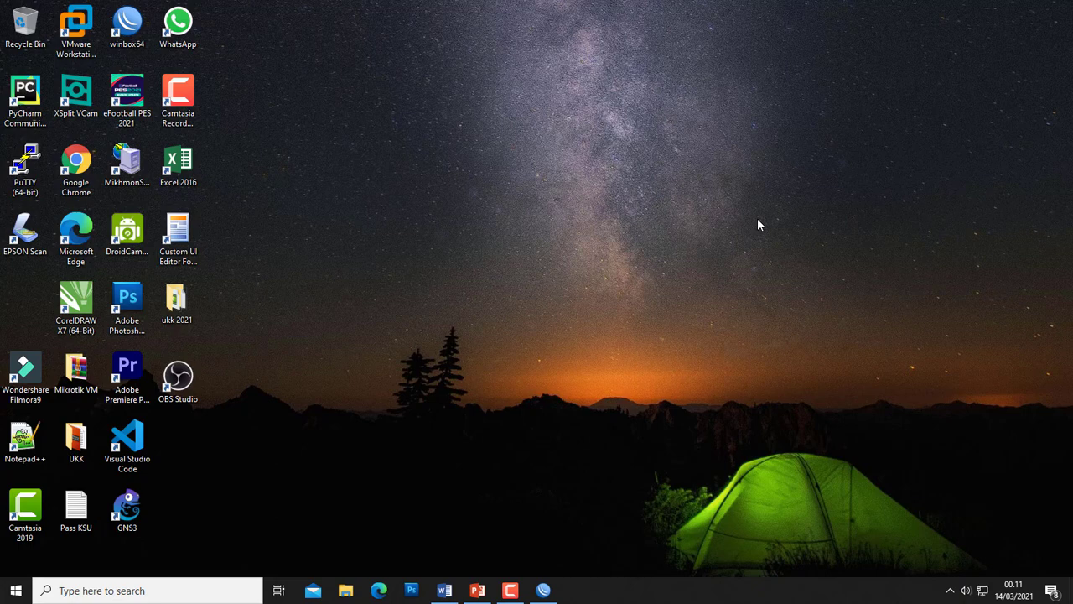
# - Refresh the desktop and return to the PowerPoint presentation window
pyautogui.rightClick(604, 249)
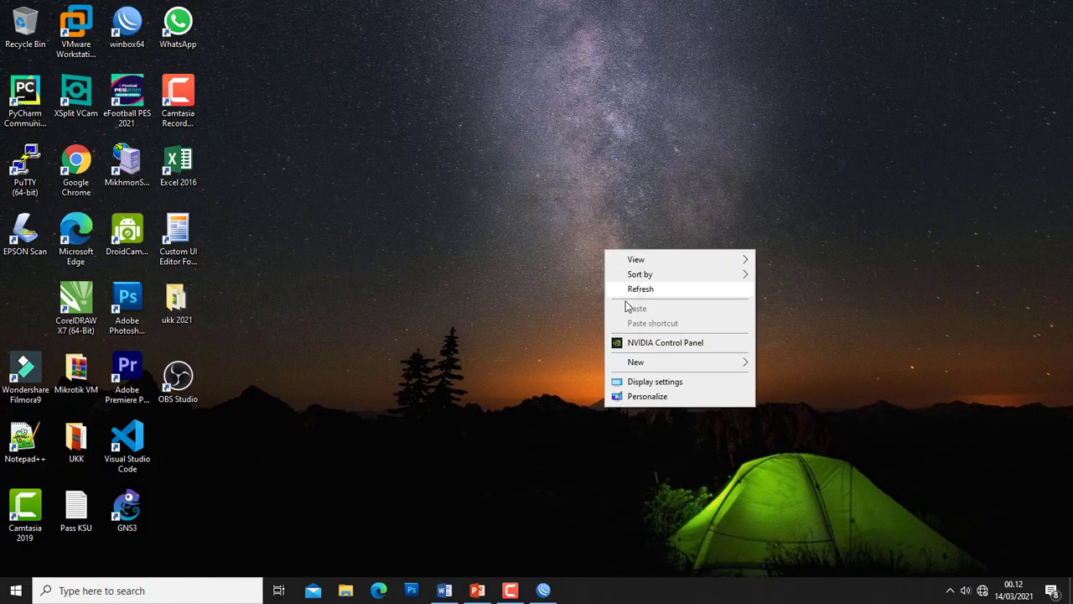
pyautogui.click(632, 289)
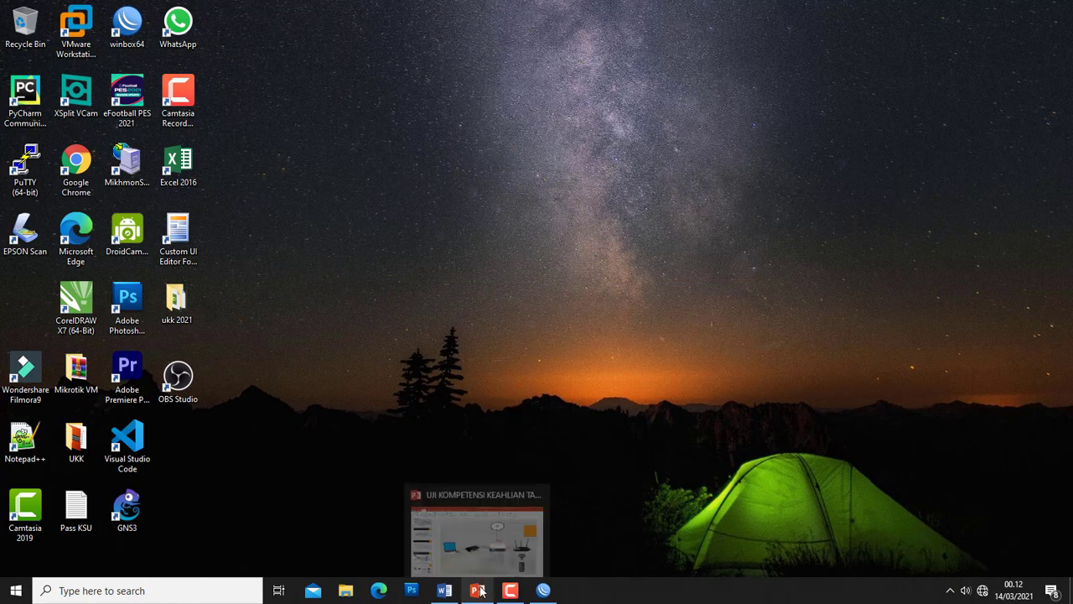
pyautogui.click(515, 560)
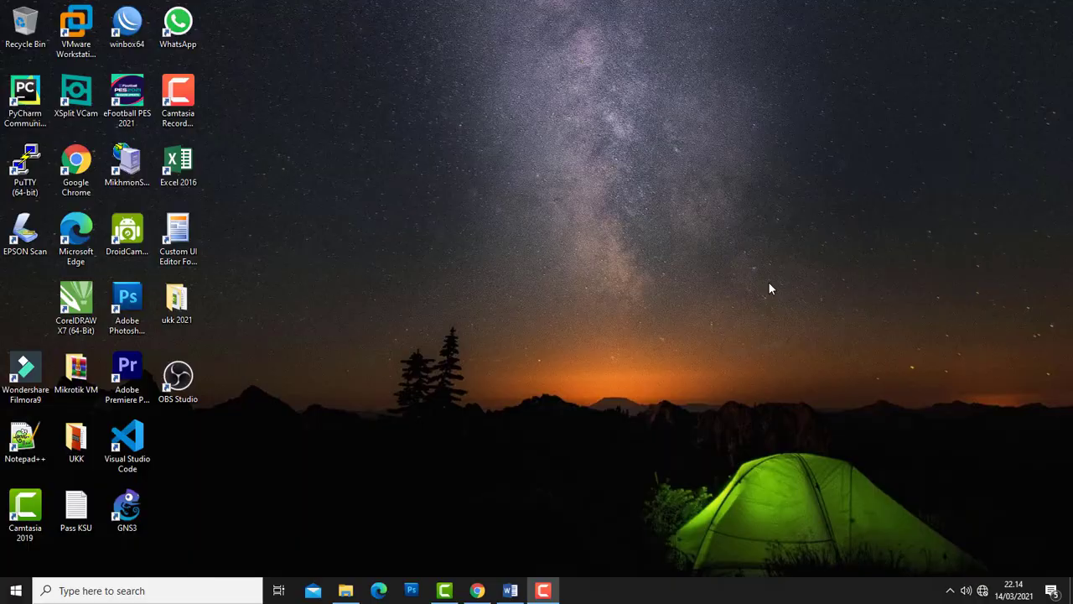
# - Launch Chrome maximized and load the router admin page at 192.168.0.1
pyautogui.click(78, 167)
pyautogui.doubleClick(80, 171)
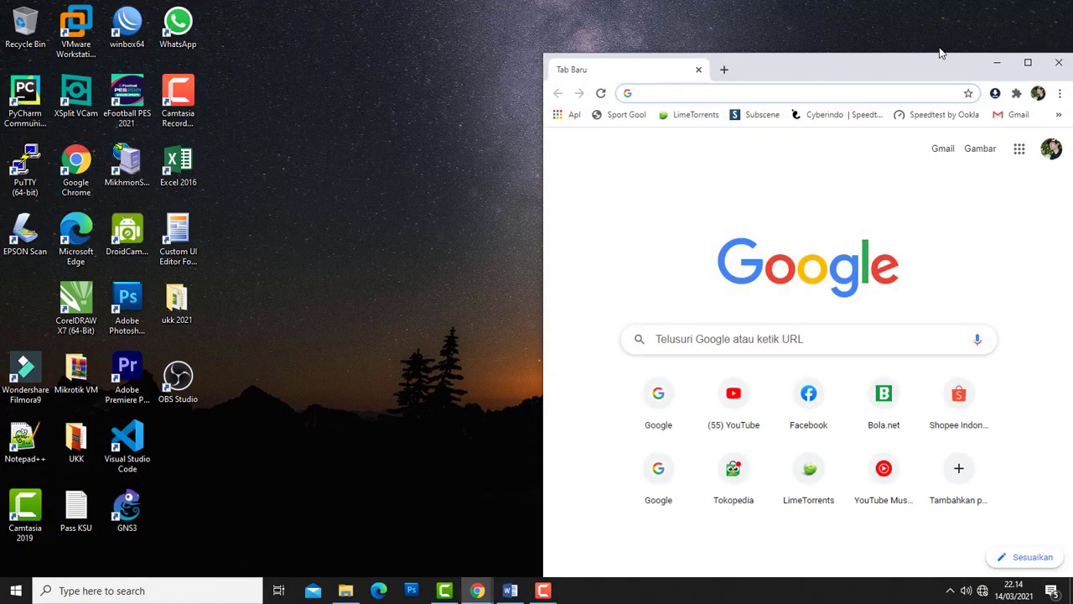
pyautogui.click(1027, 63)
pyautogui.click(192, 34)
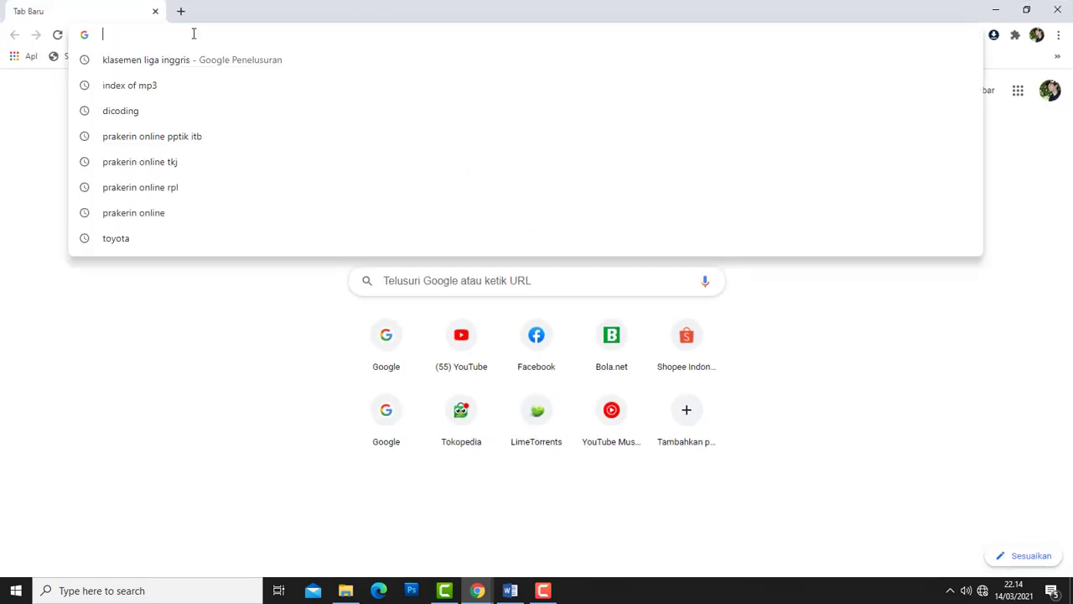
pyautogui.write('192')
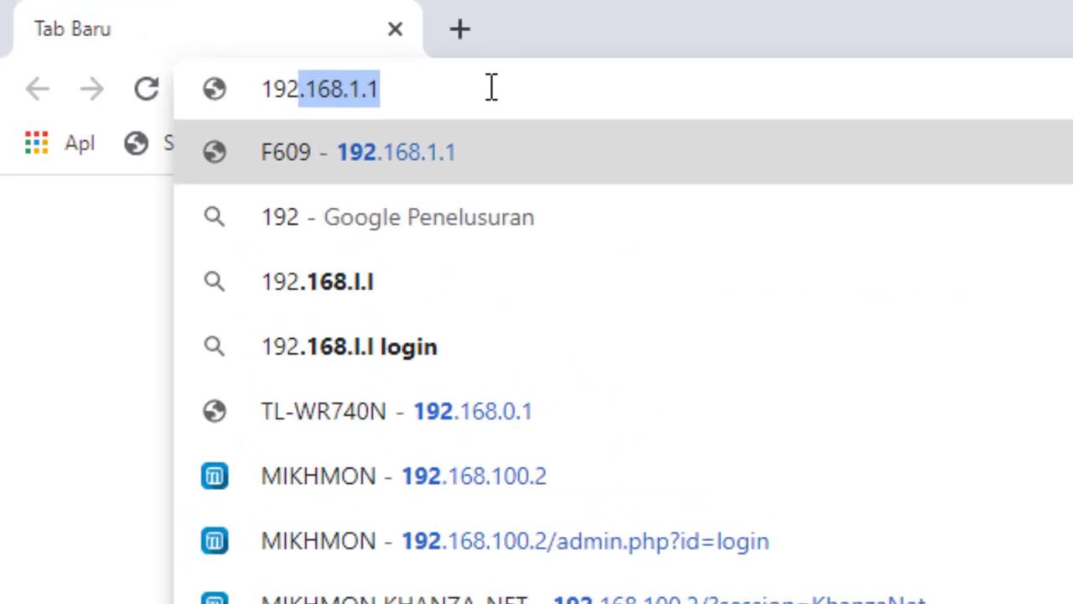
pyautogui.write('.168')
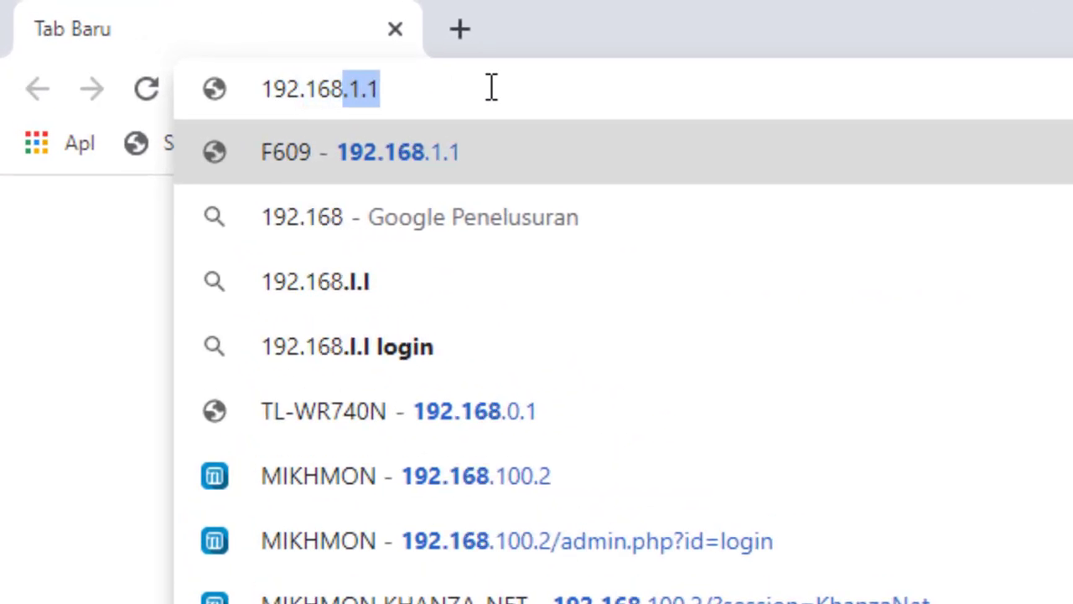
pyautogui.write('.0')
pyautogui.press('Return')
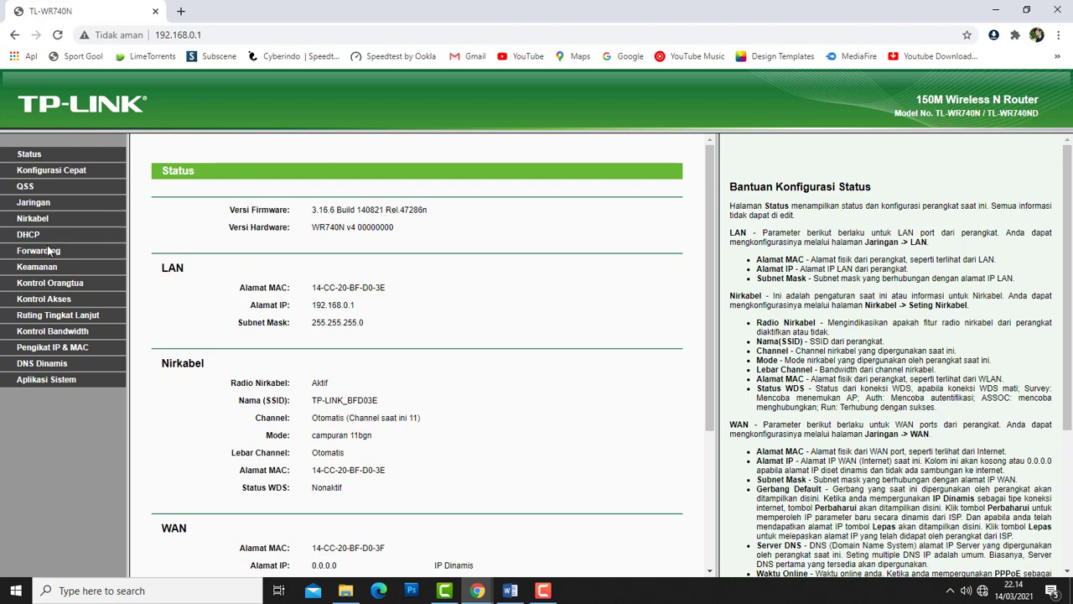
# - On the wireless settings page, rename the network from TP-LINK_BFD03E to UKKTKJ2021
pyautogui.click(37, 222)
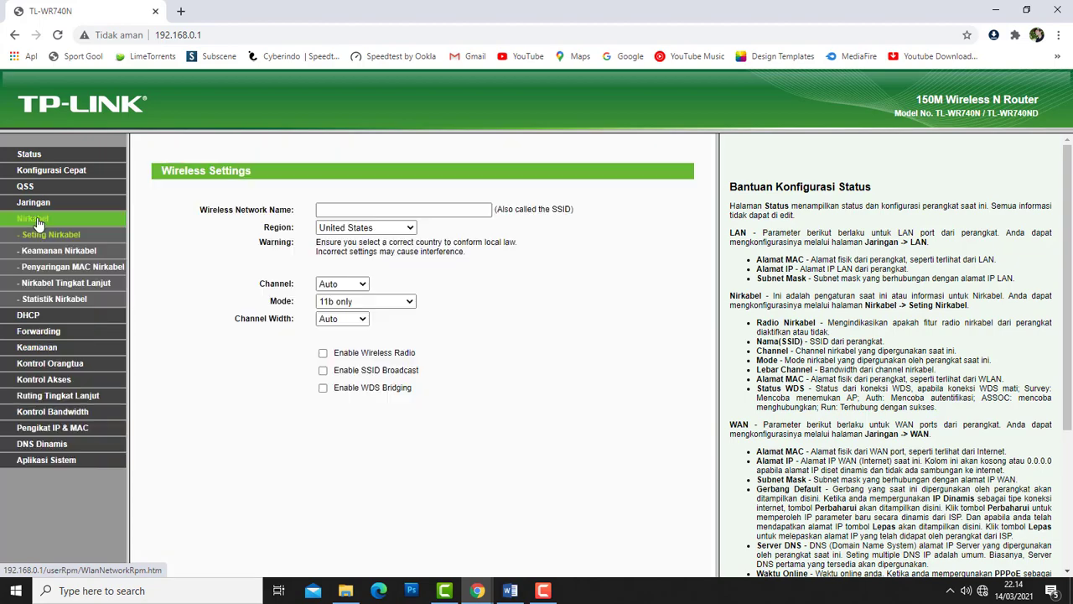
pyautogui.tripleClick(402, 211)
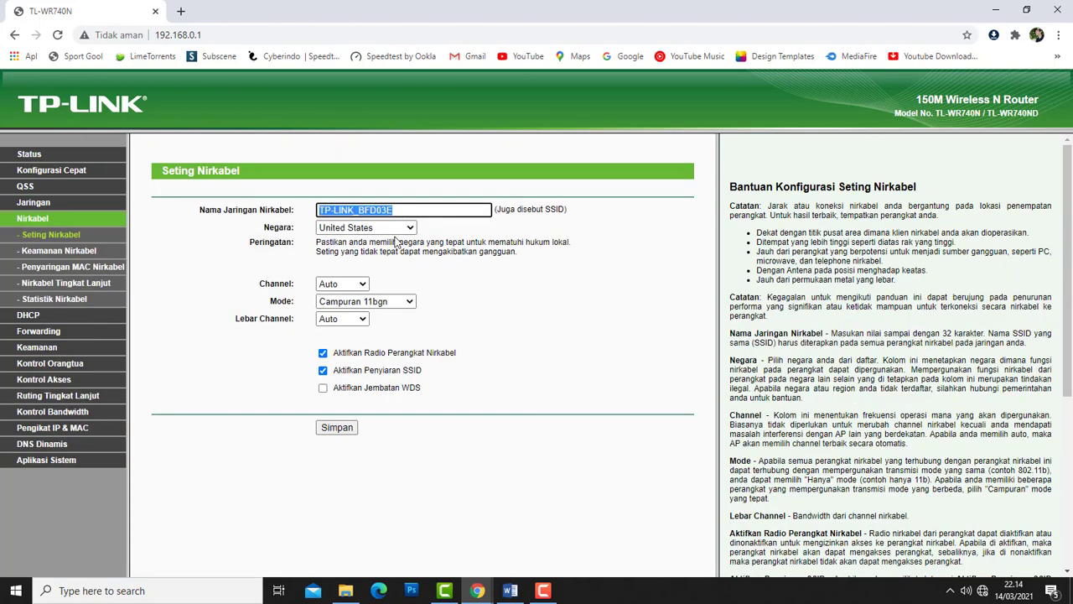
pyautogui.press('BackSpace')
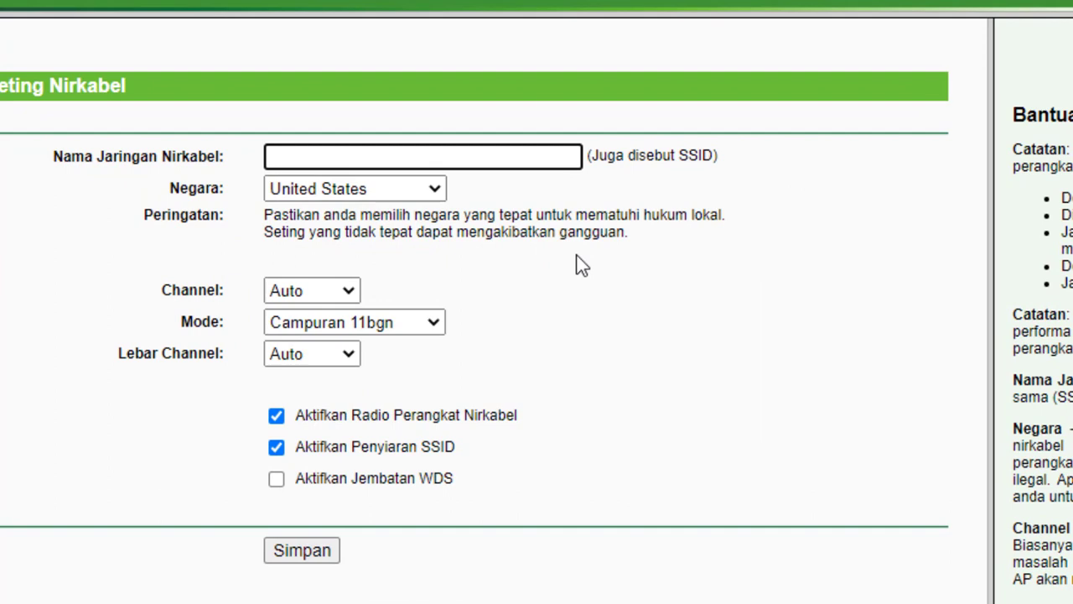
pyautogui.write('UKK')
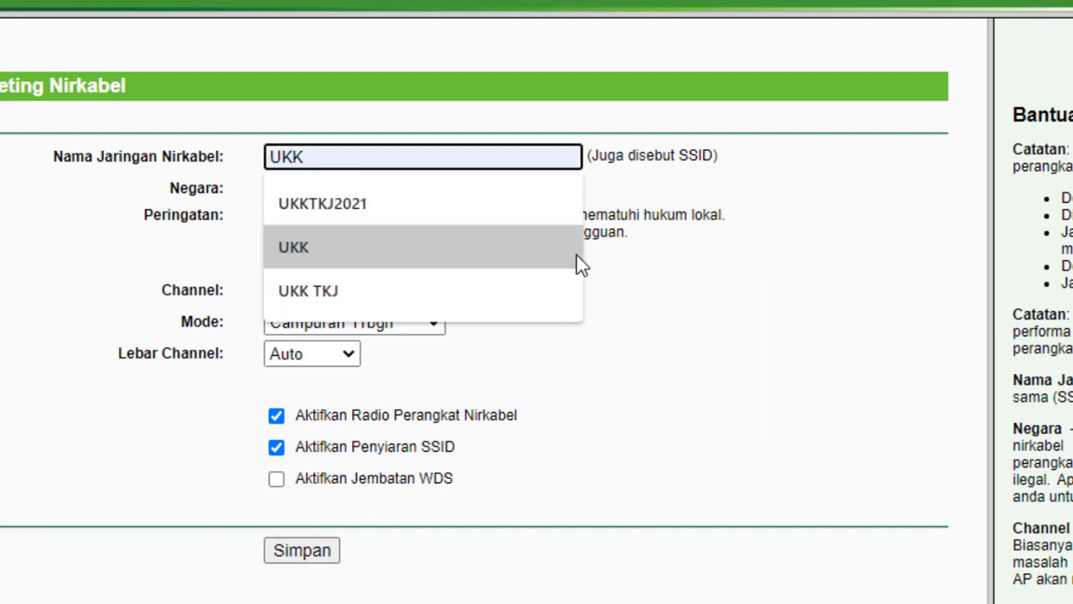
pyautogui.press('BackSpace')
pyautogui.press('BackSpace')
pyautogui.press('BackSpace')
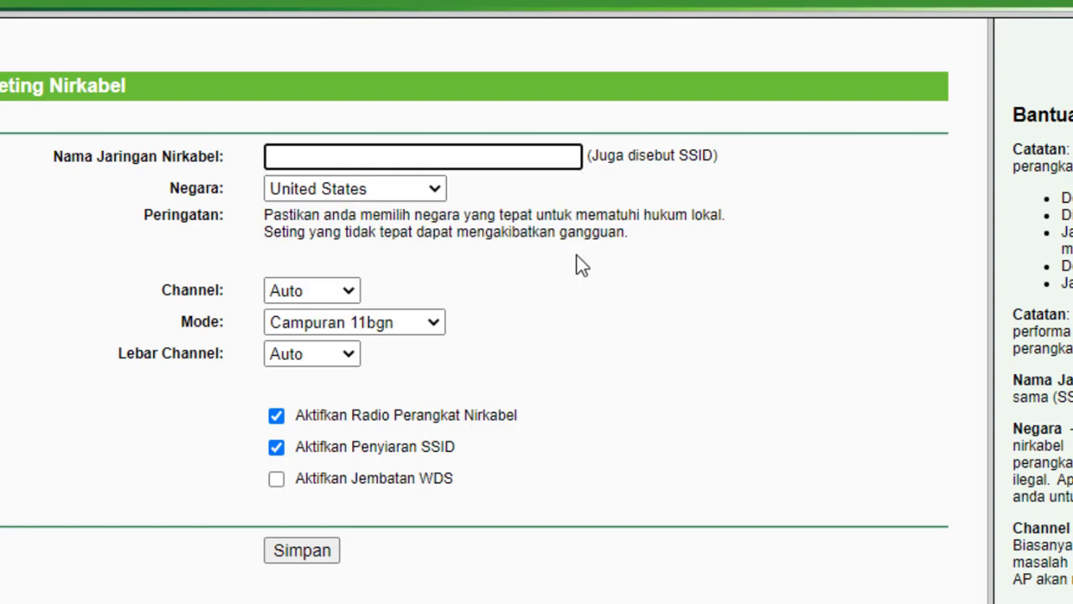
pyautogui.write('UKKT')
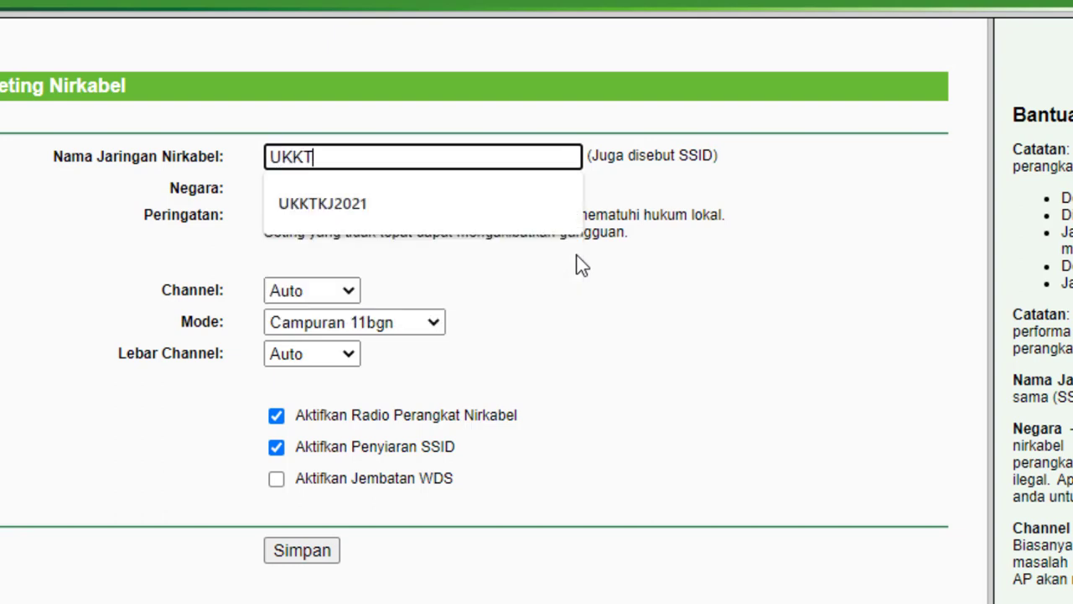
pyautogui.write('KJ2021')
pyautogui.click(570, 277)
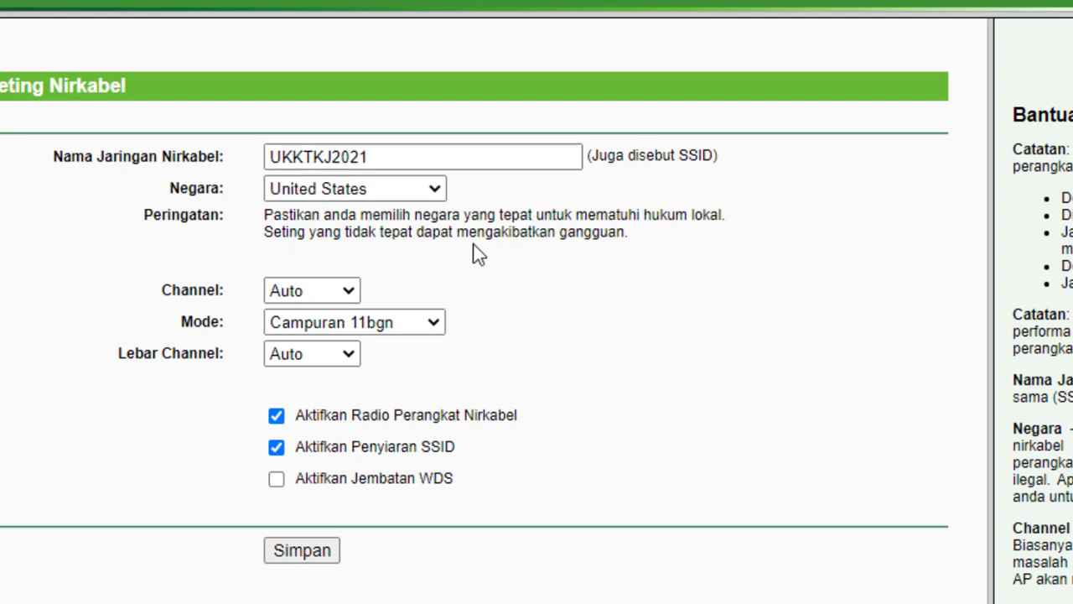
# - Set the region to Indonesia and channel width to 20MHz, then save the wireless settings
pyautogui.click(434, 198)
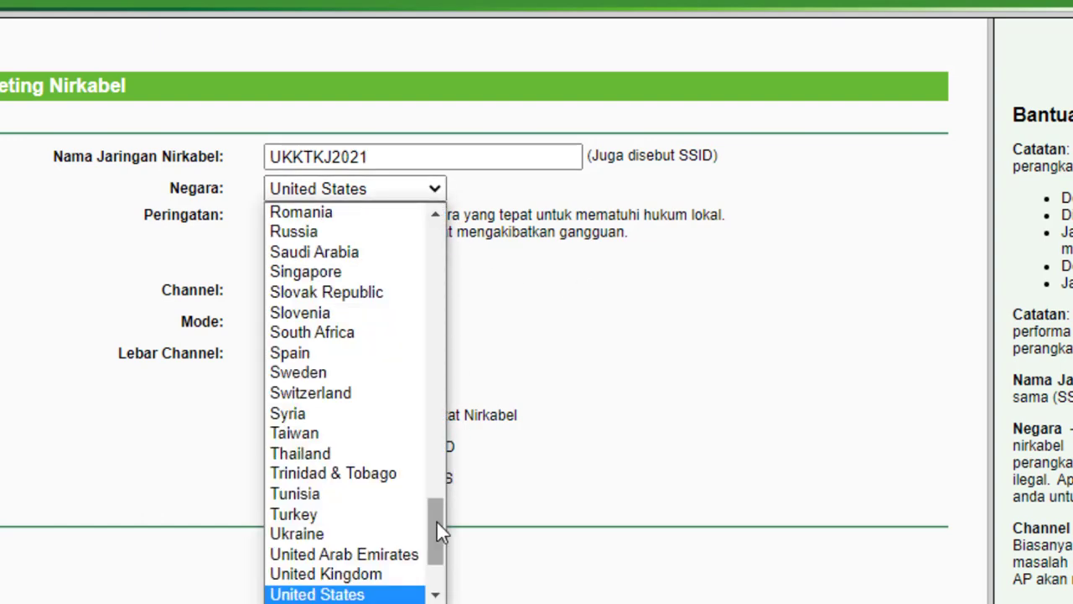
pyautogui.moveTo(436, 520); pyautogui.dragTo(455, 356)
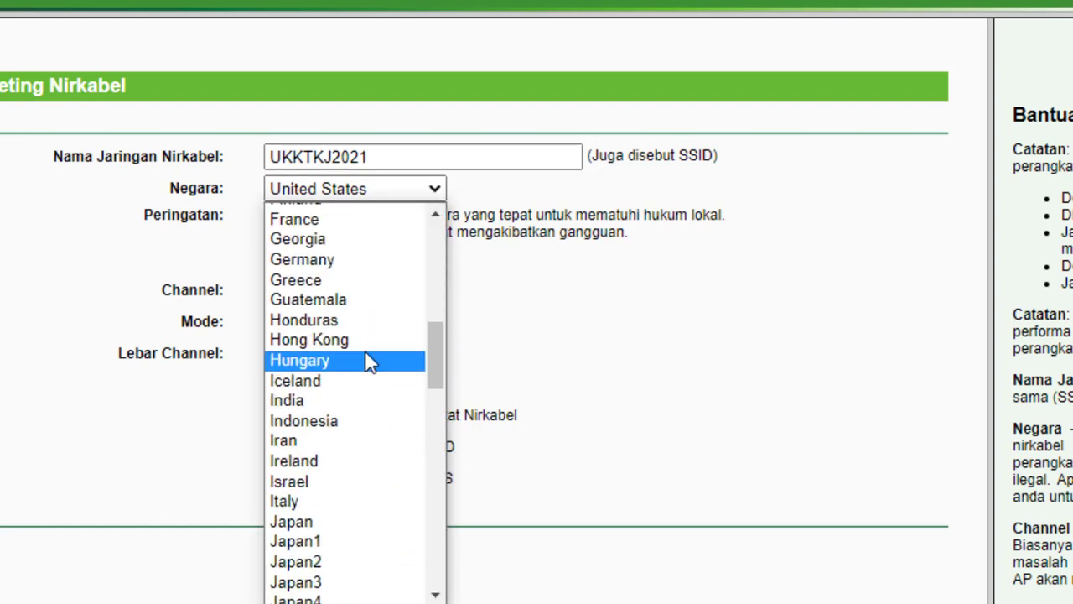
pyautogui.click(350, 429)
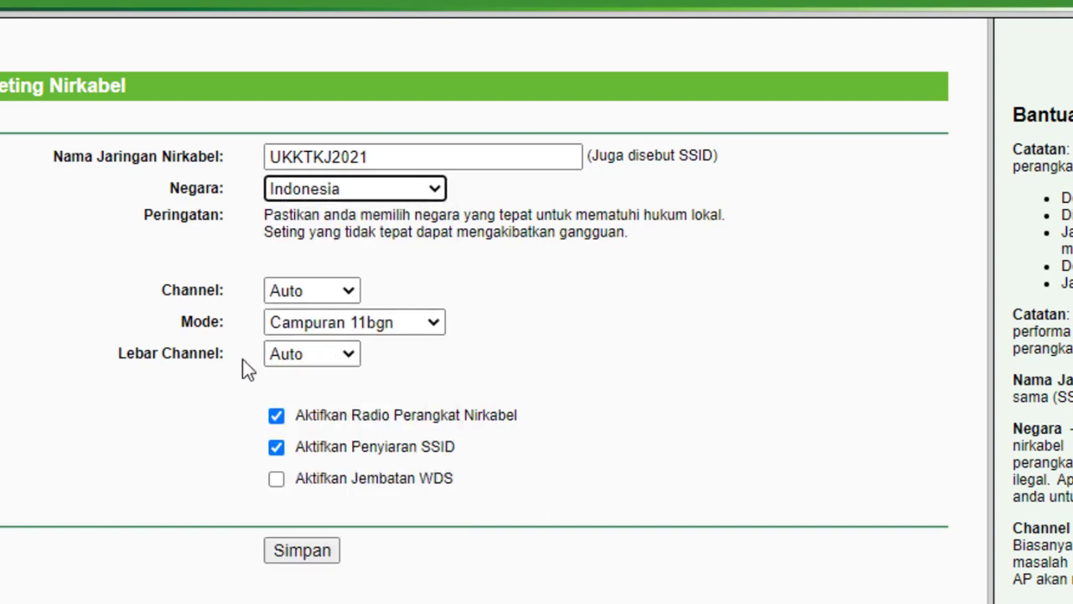
pyautogui.click(303, 359)
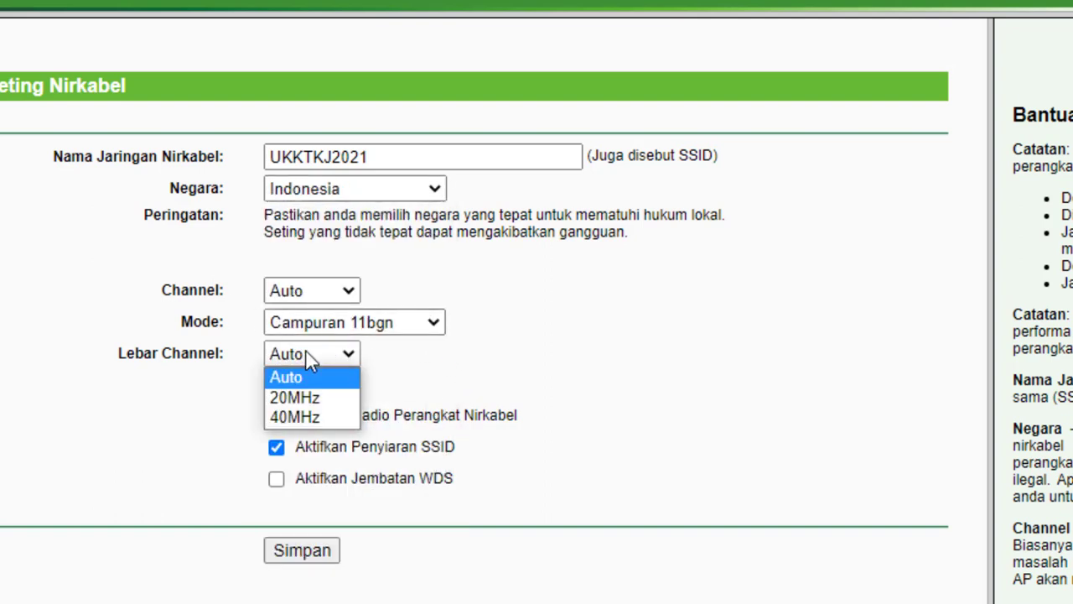
pyautogui.click(303, 397)
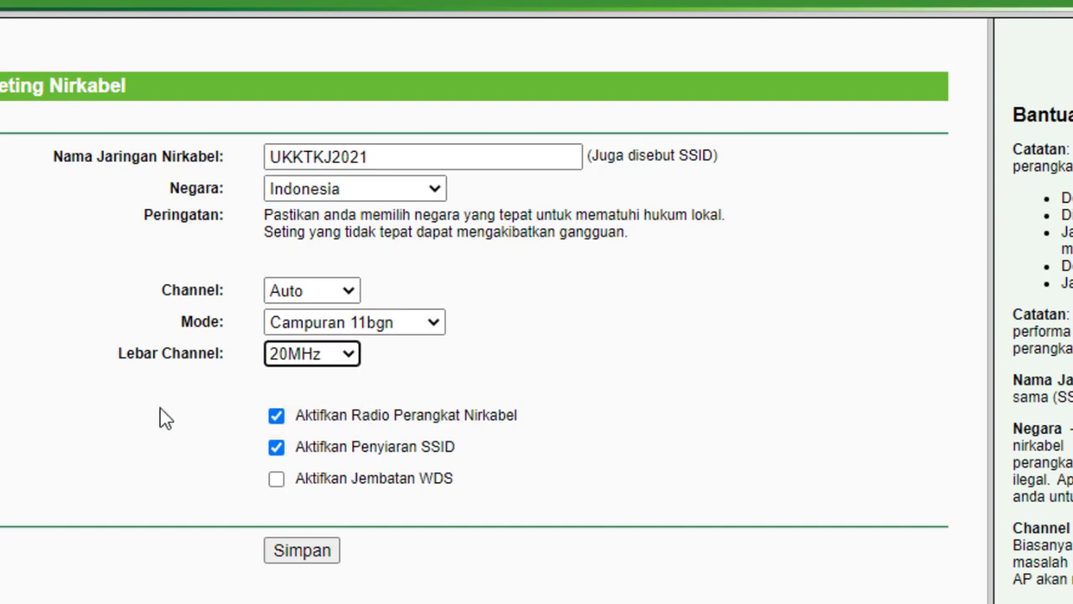
pyautogui.click(318, 553)
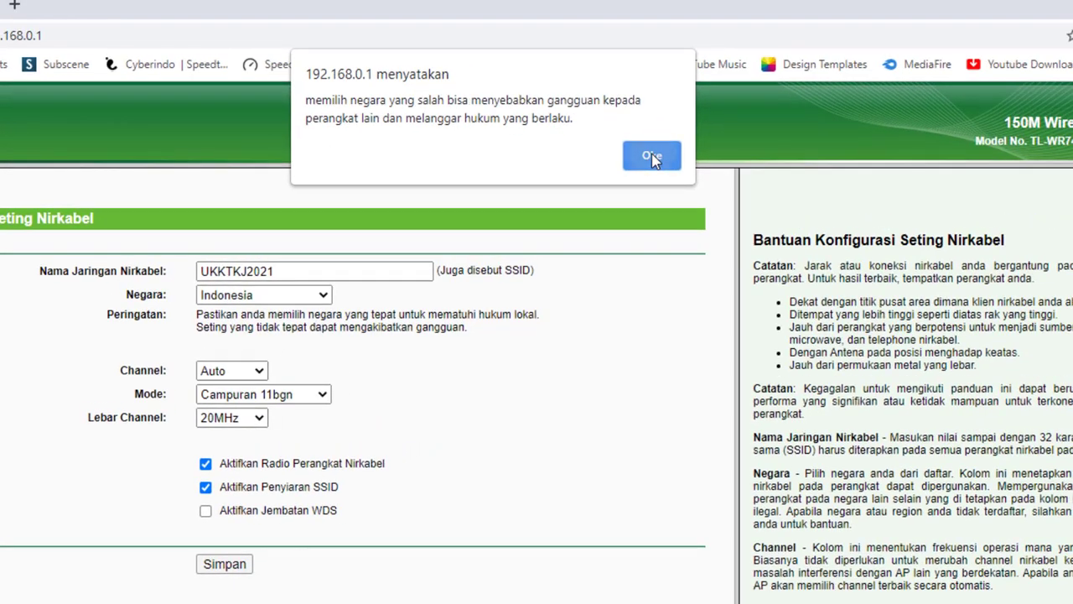
pyautogui.click(662, 150)
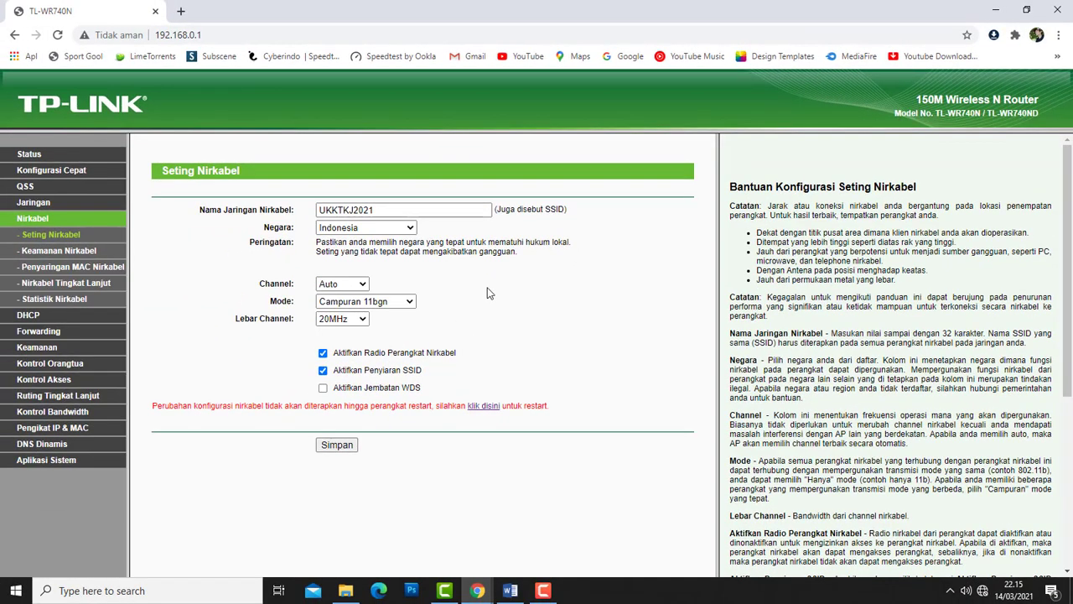
# - Restart the router to apply the wireless changes, then return to the wireless settings page
pyautogui.click(485, 407)
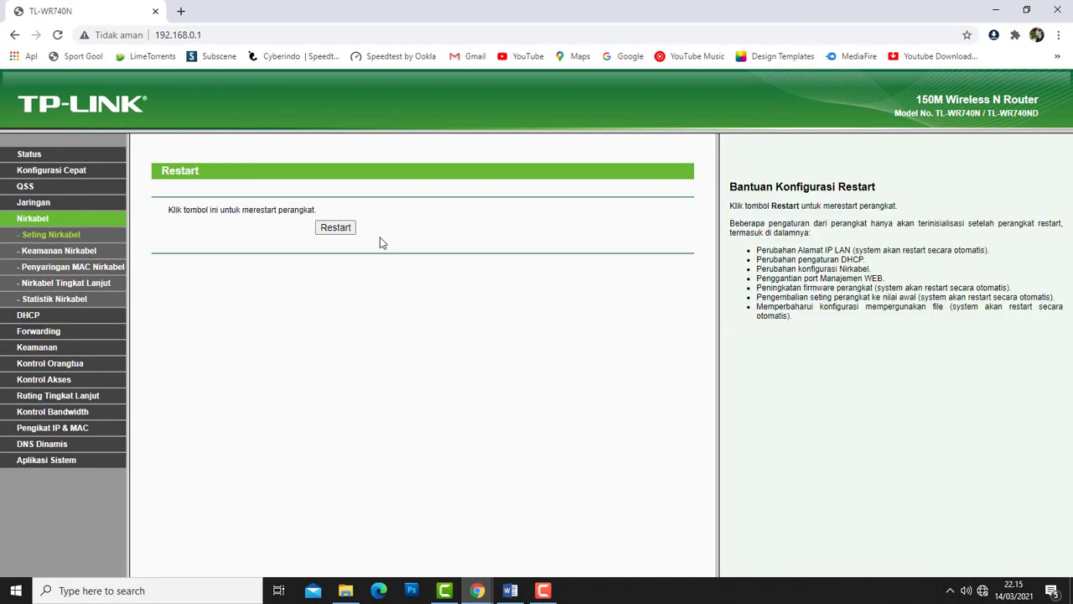
pyautogui.click(343, 230)
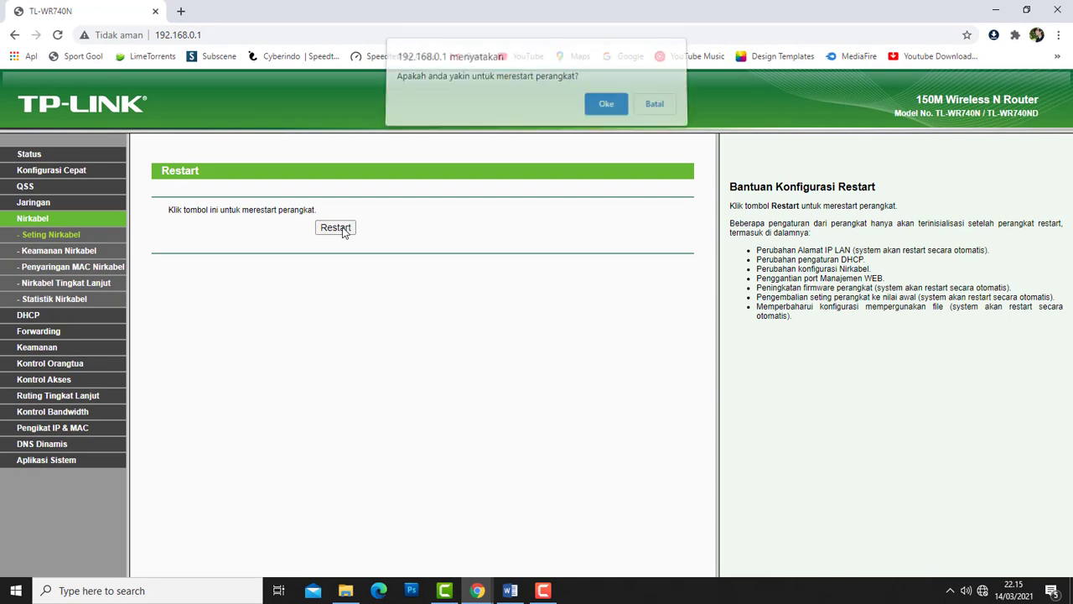
pyautogui.click(603, 107)
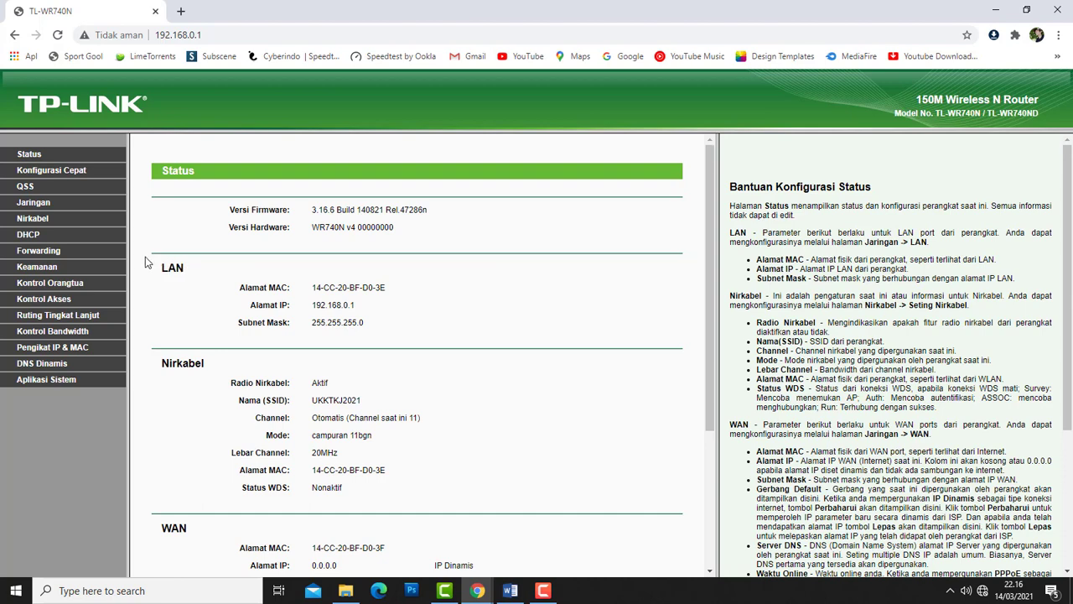
pyautogui.click(33, 219)
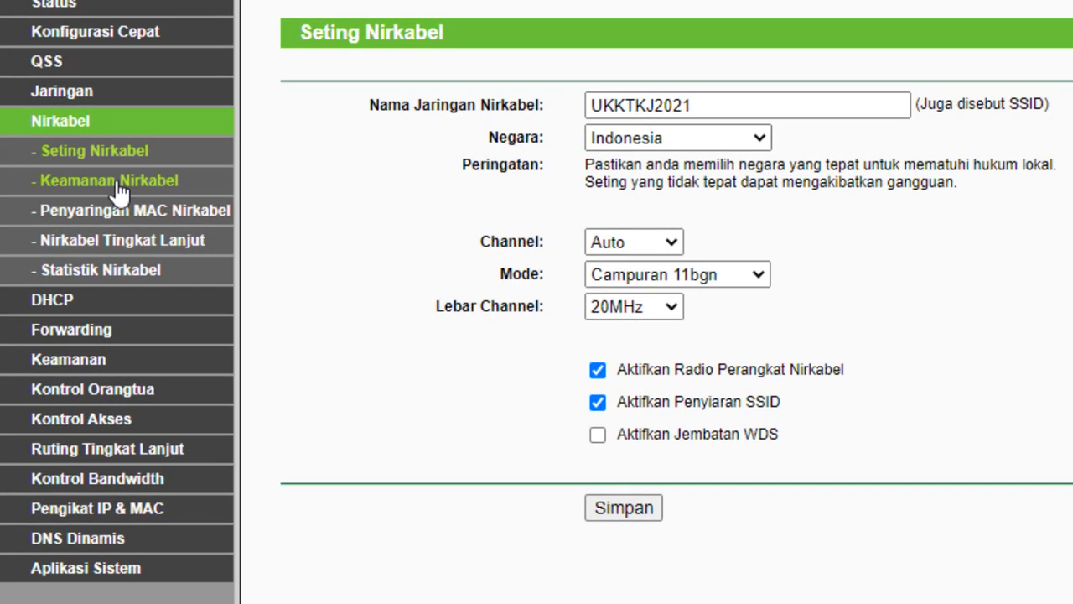
# - Save the wireless security page with Nonaktifkan Keamanan (security disabled) selected
pyautogui.click(120, 191)
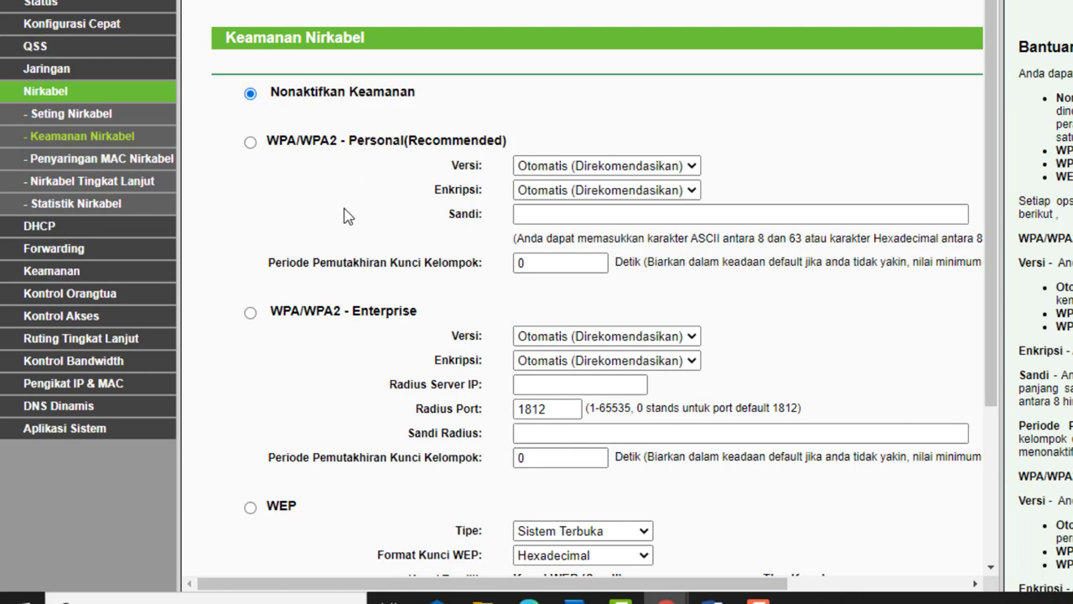
pyautogui.scroll(-5, 394, 226)
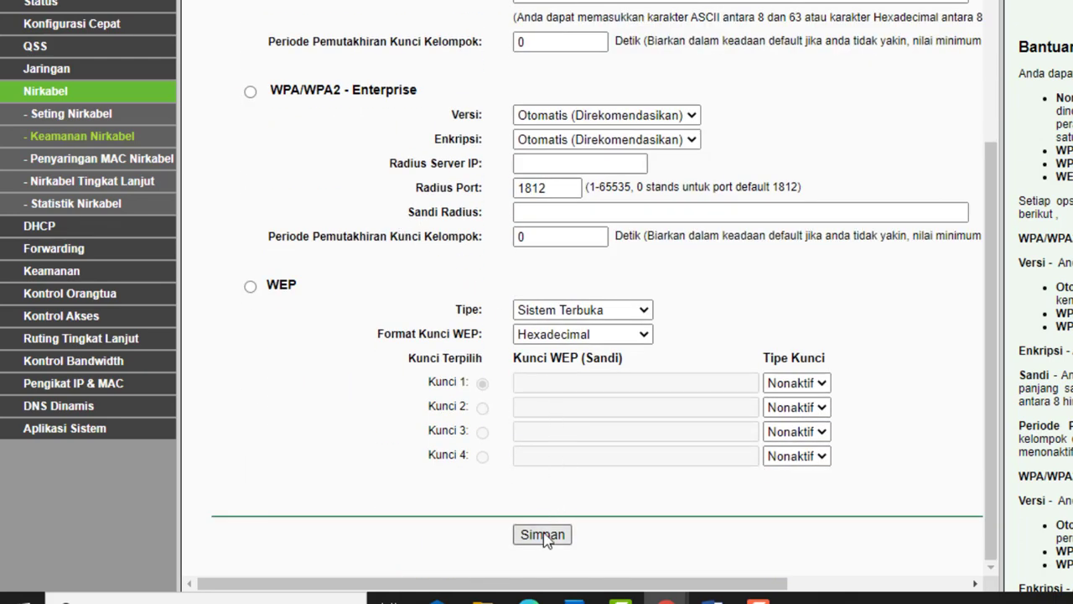
pyautogui.click(542, 534)
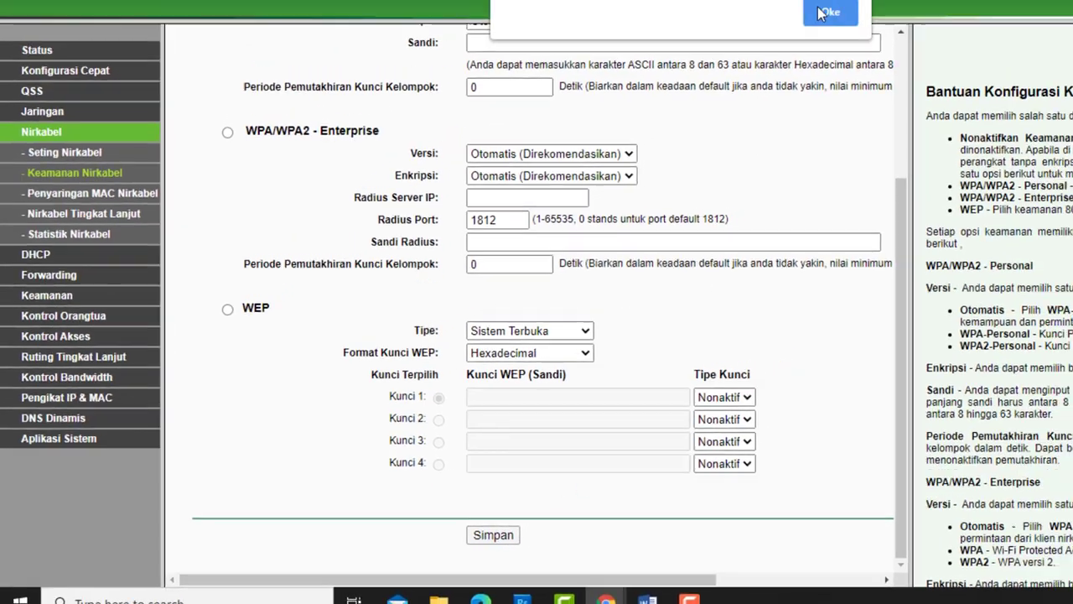
pyautogui.click(825, 13)
pyautogui.scroll(-5, 536, 186)
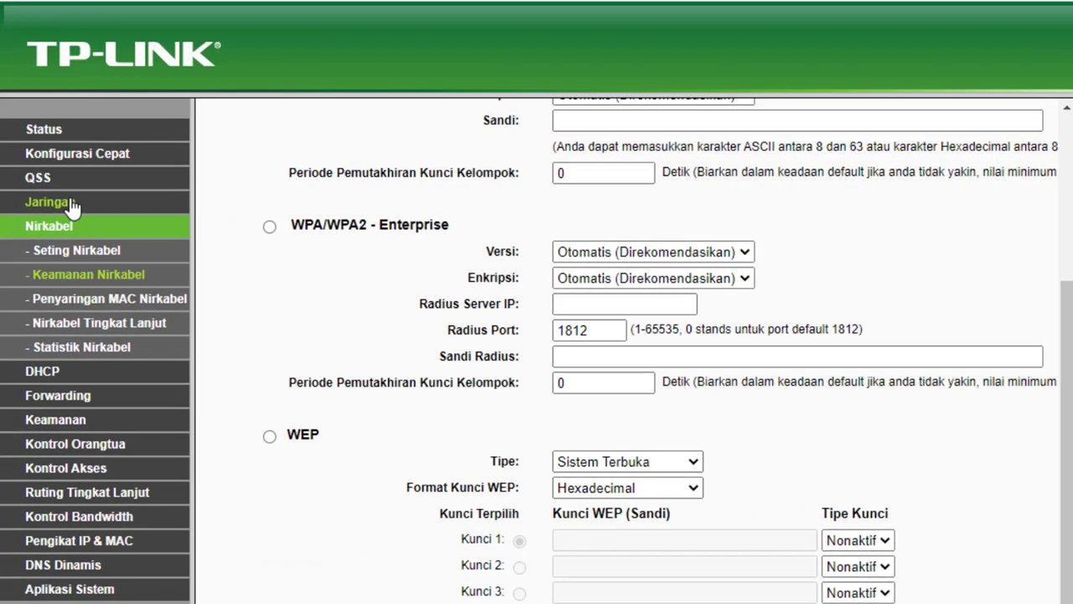
# - Check the LAN page showing 192.168.0.1, then bring the NTP,Firewall Word document forward
pyautogui.click(72, 204)
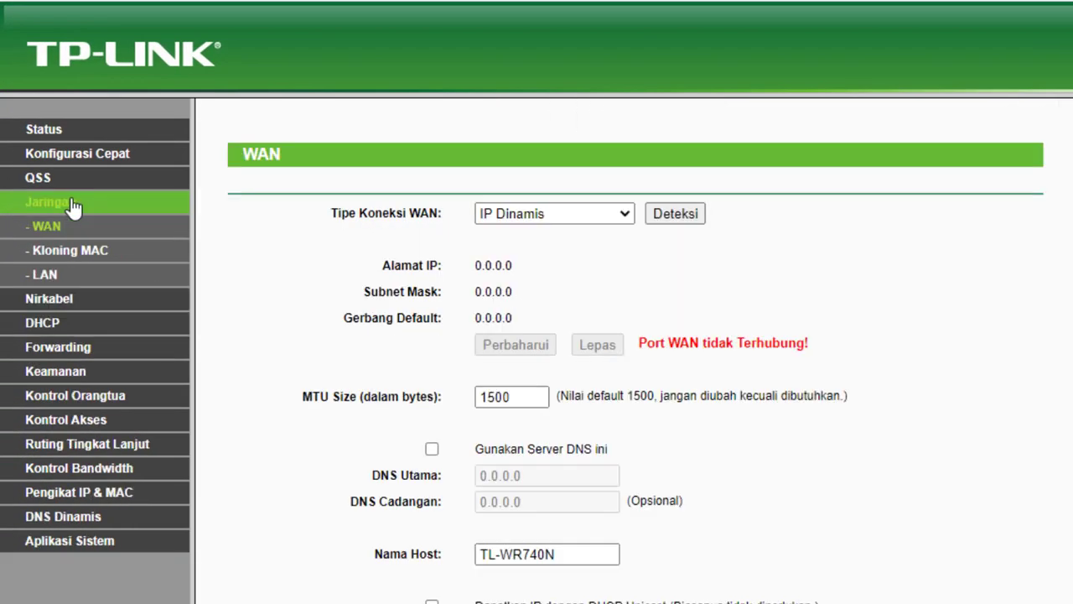
pyautogui.click(45, 275)
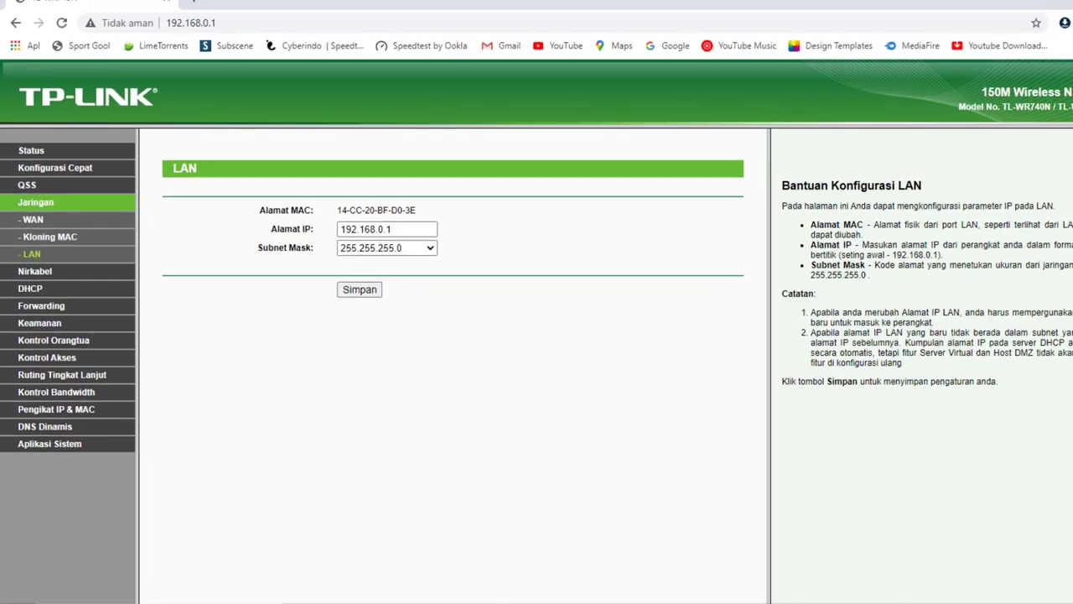
pyautogui.moveTo(514, 592)
pyautogui.click(517, 515)
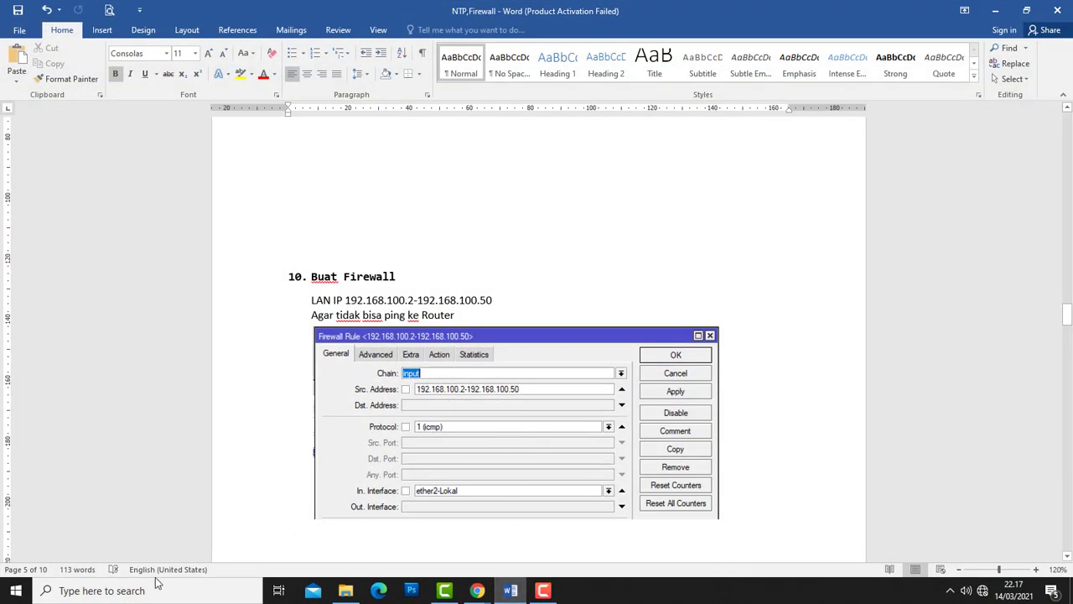
# - Open the 2145-P4-SPK exam document from recent files and scroll to Jaringan Wireless
pyautogui.click(95, 593)
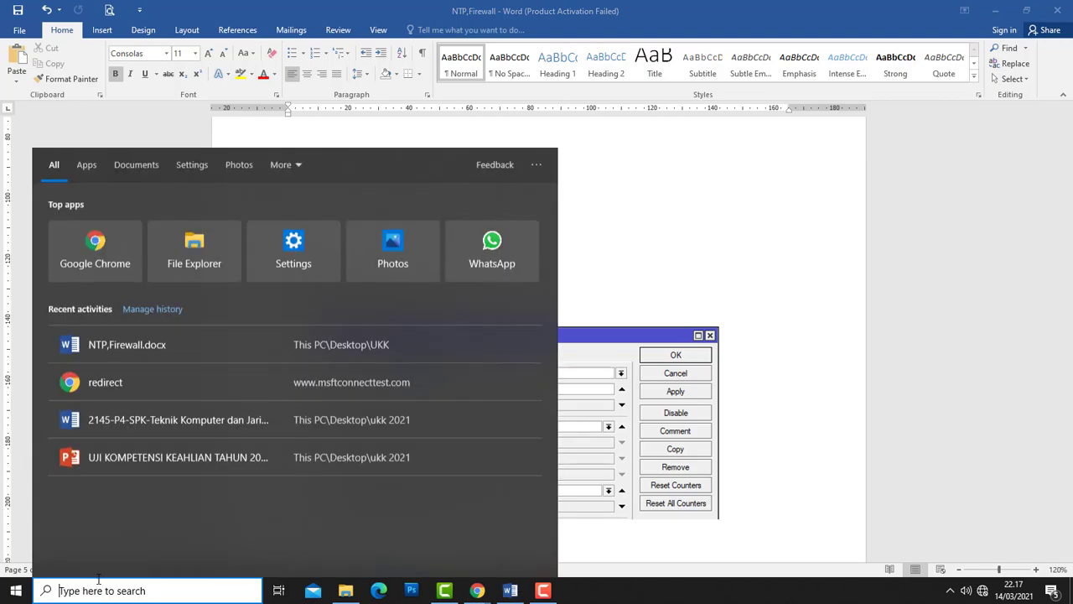
pyautogui.click(119, 418)
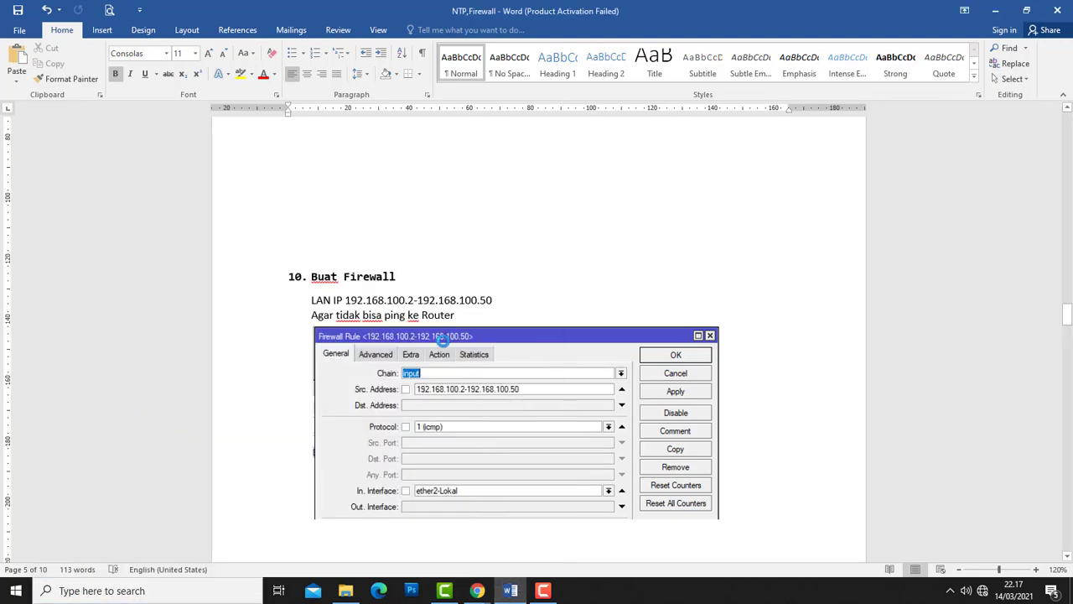
pyautogui.scroll(-8, 561, 381)
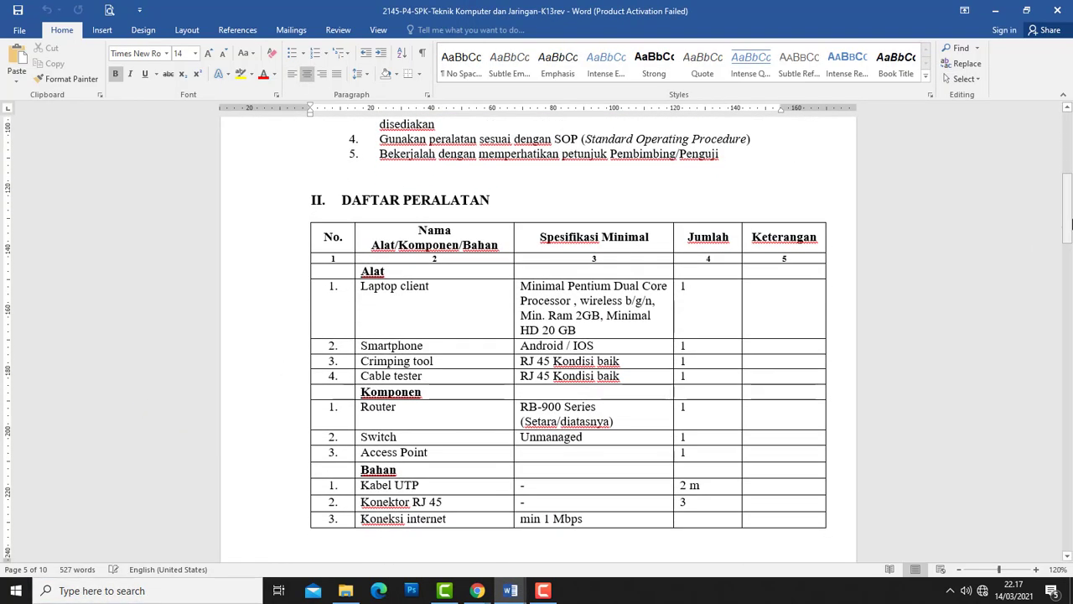
pyautogui.moveTo(1067, 209); pyautogui.dragTo(1069, 418)
pyautogui.moveTo(1069, 450); pyautogui.dragTo(1069, 355)
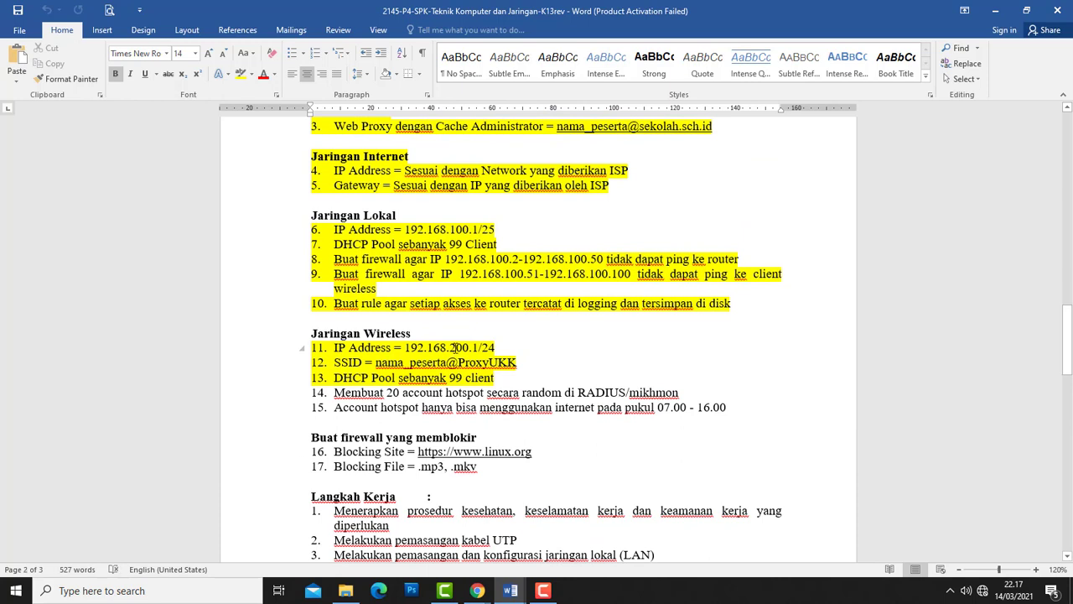
# - Mark the wireless IP 192.168.200.1/24 and 99-client DHCP requirements, then minimize both Word windows
pyautogui.moveTo(500, 347); pyautogui.dragTo(340, 347)
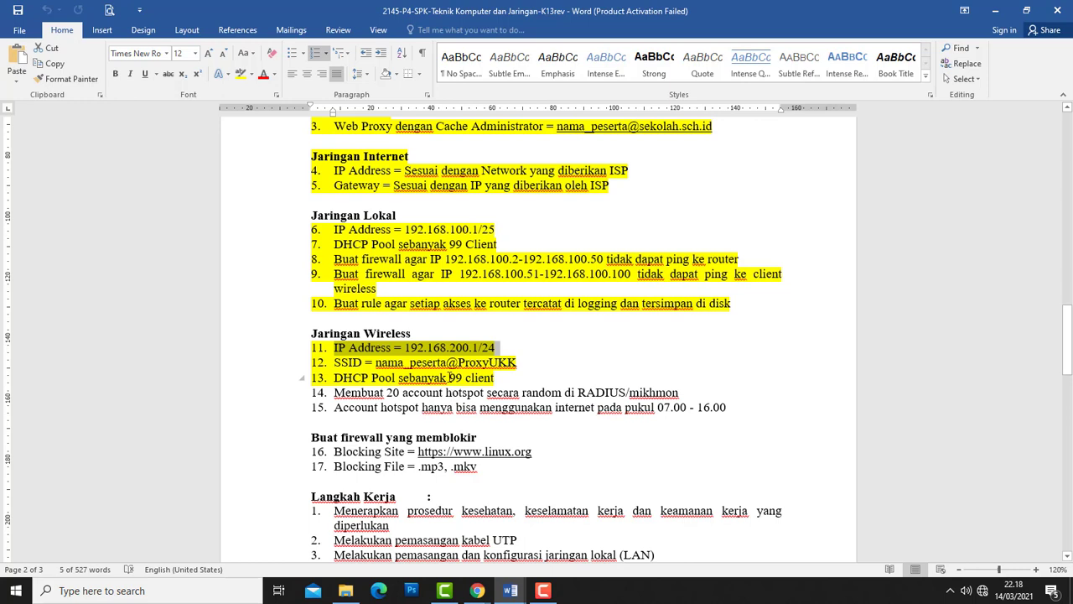
pyautogui.moveTo(450, 377); pyautogui.dragTo(460, 377)
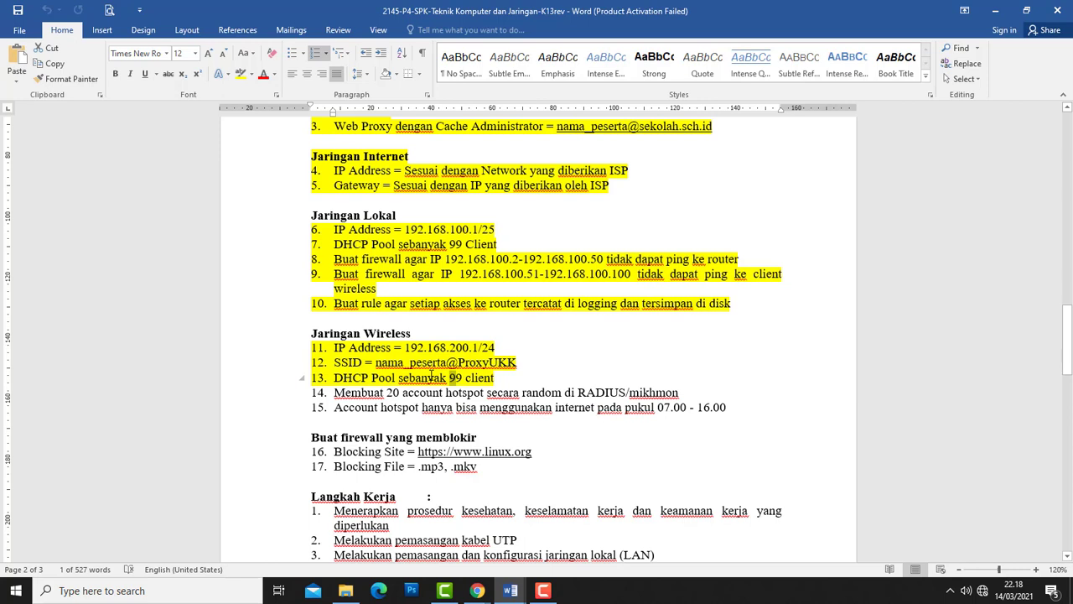
pyautogui.moveTo(449, 377); pyautogui.dragTo(459, 377)
pyautogui.click(995, 10)
pyautogui.click(995, 10)
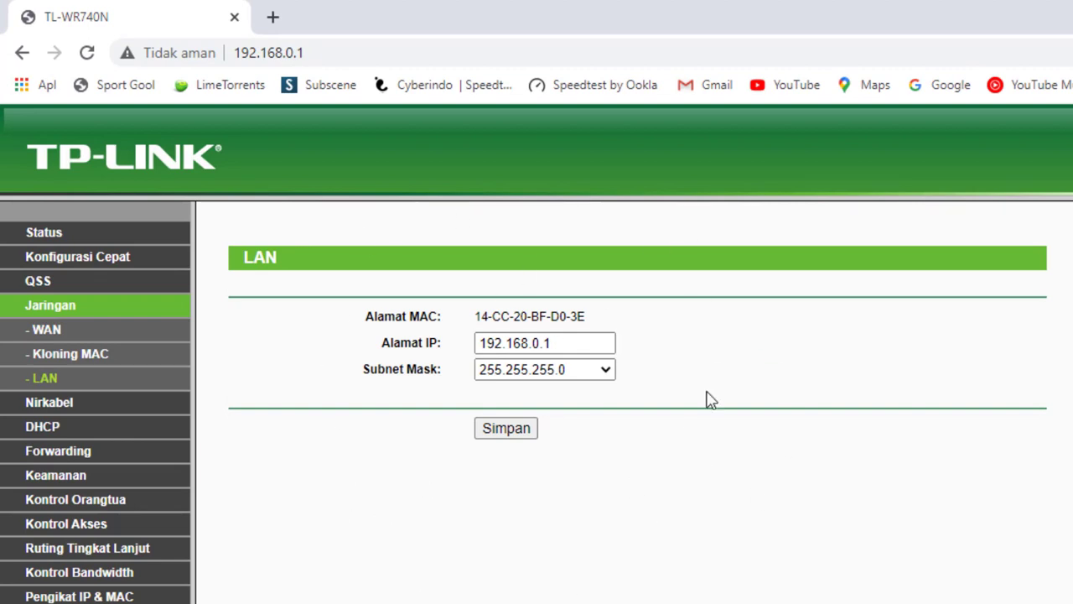
# - Change the router's LAN IP address to 192.168.200.101, save, and confirm the restart
pyautogui.click(542, 342)
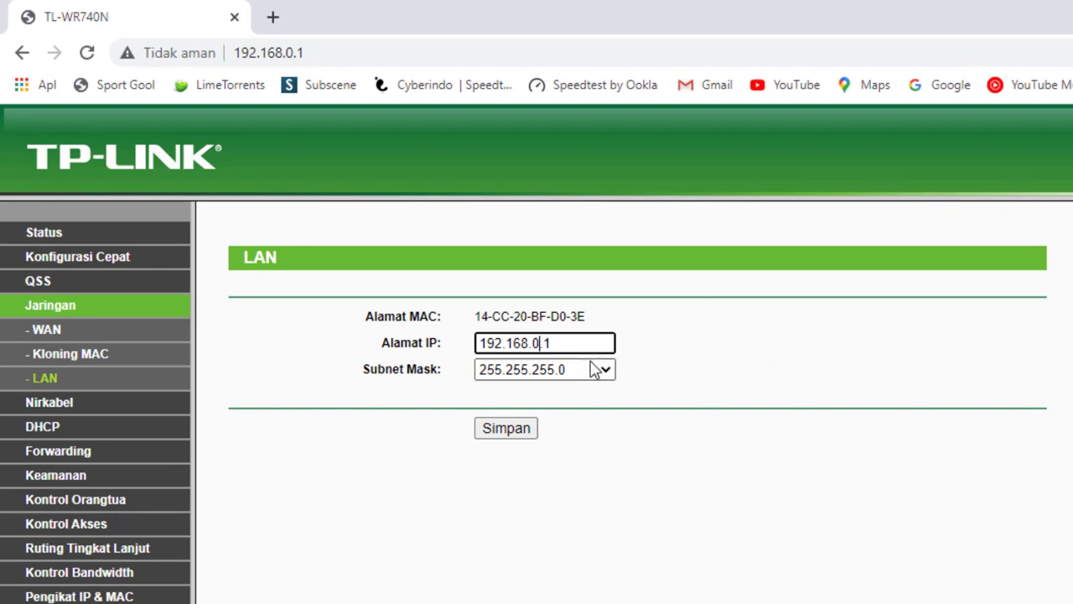
pyautogui.press('BackSpace')
pyautogui.write('200')
pyautogui.press('BackSpace')
pyautogui.write('2')
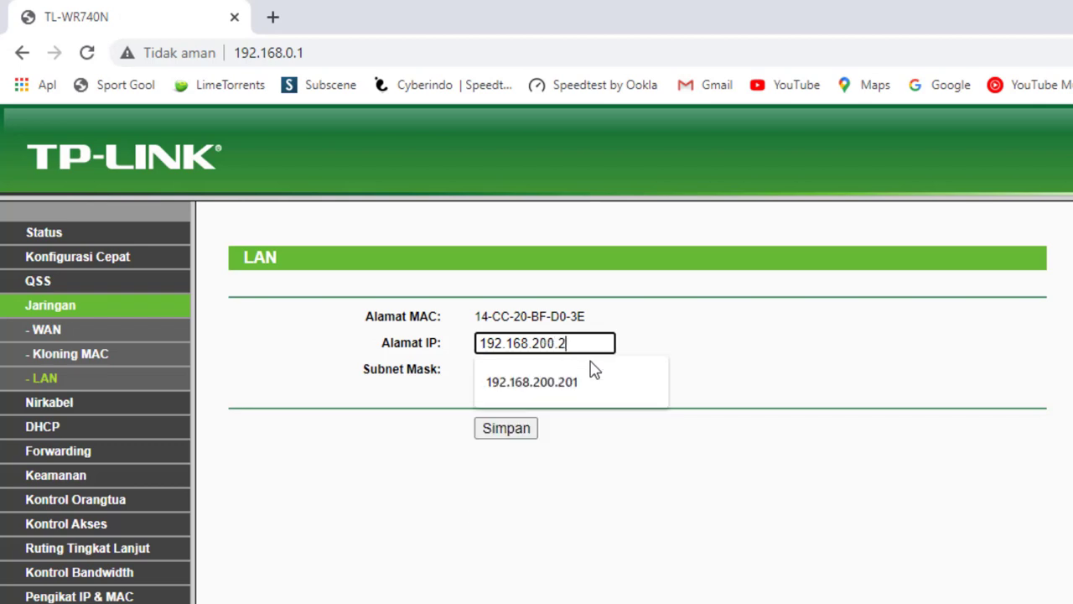
pyautogui.press('BackSpace')
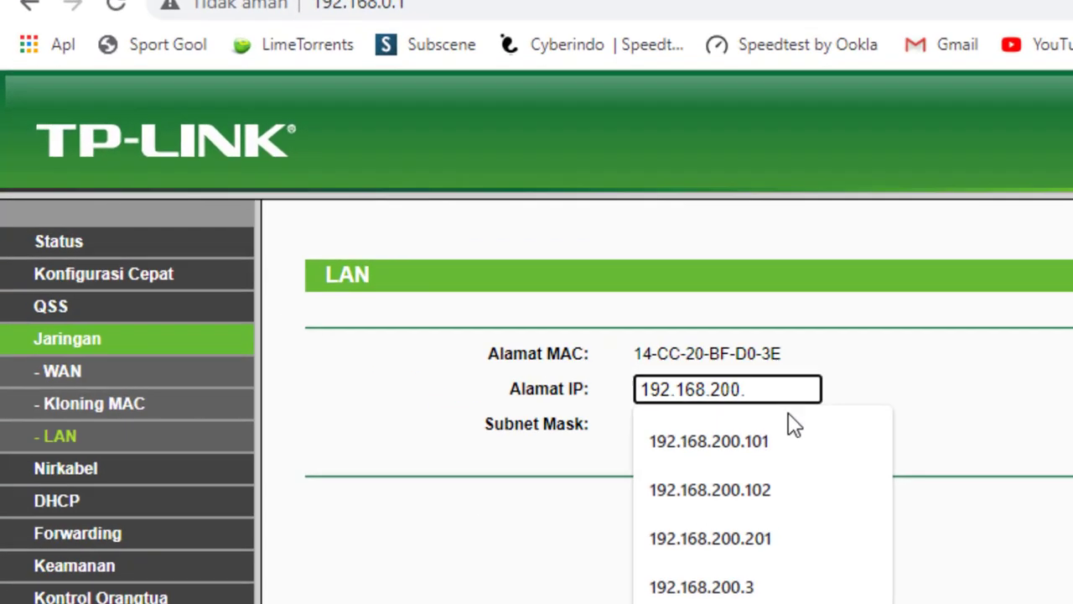
pyautogui.write('191')
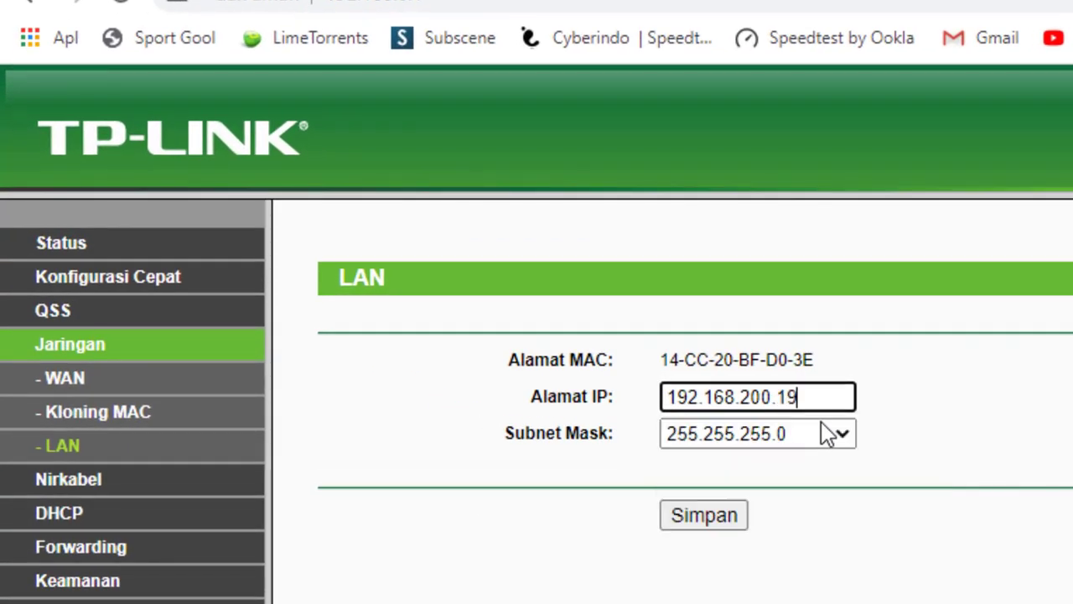
pyautogui.press('BackSpace')
pyautogui.press('BackSpace')
pyautogui.write('01')
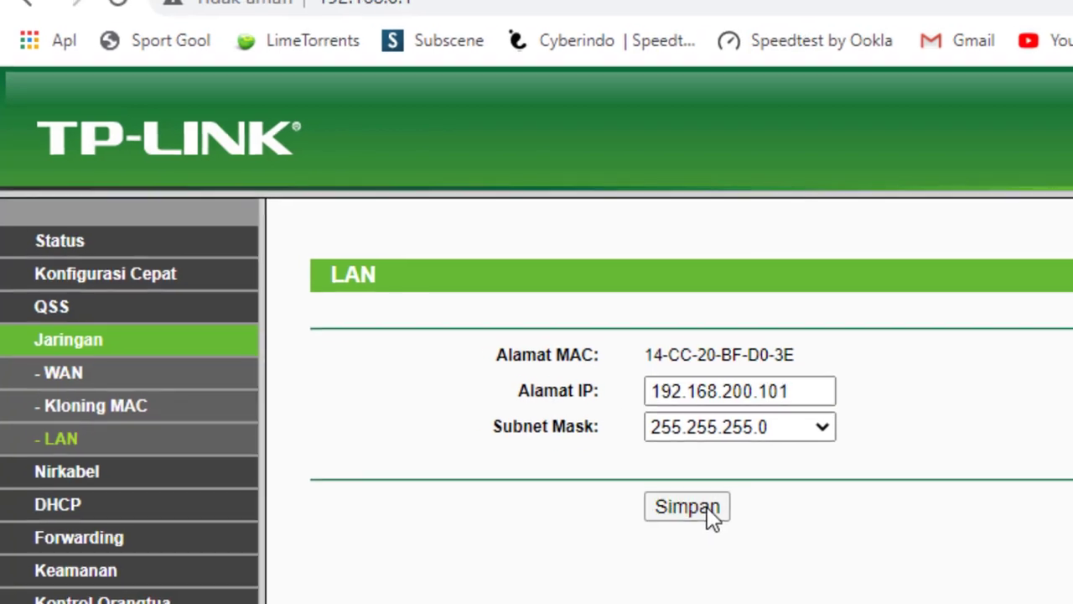
pyautogui.click(716, 522)
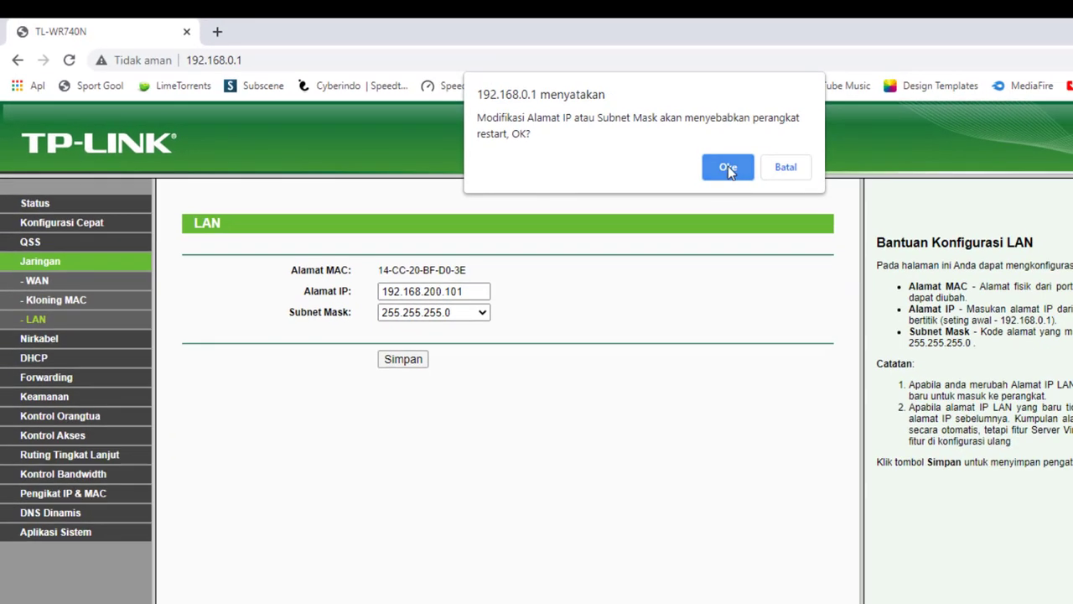
pyautogui.click(727, 166)
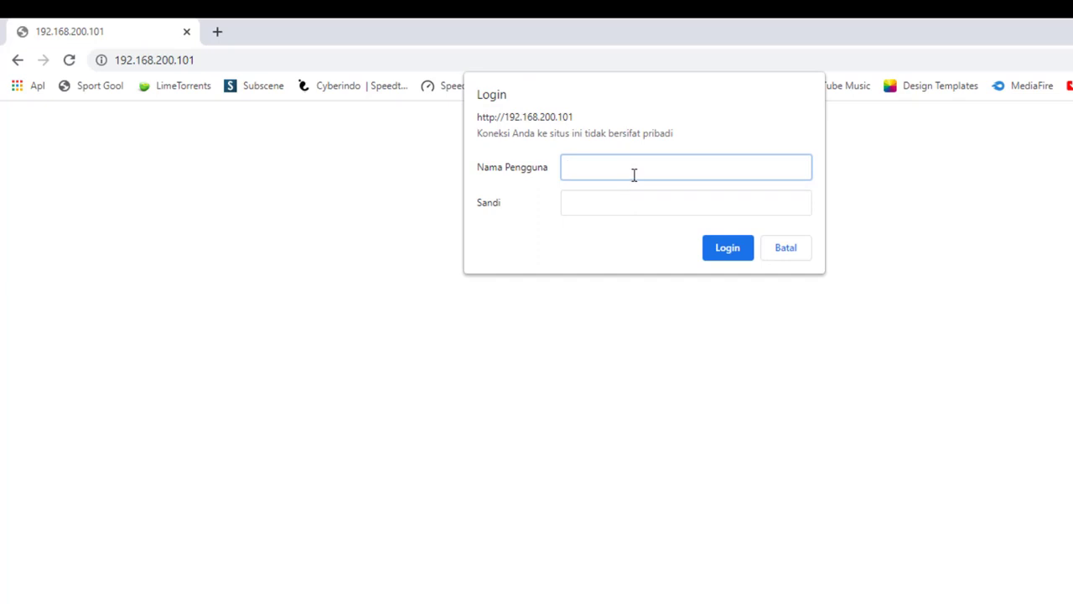
# - Log in to the router at 192.168.200.101 with the administrator username and password
pyautogui.write('admin')
pyautogui.press('Tab')
pyautogui.write('admi')
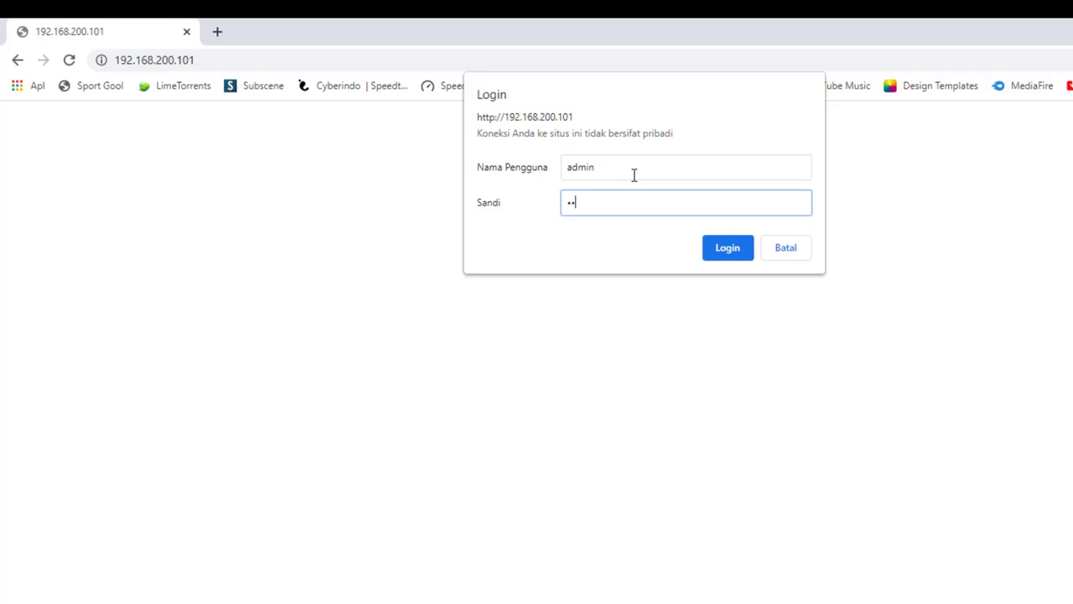
pyautogui.press('BackSpace')
pyautogui.write('dmin')
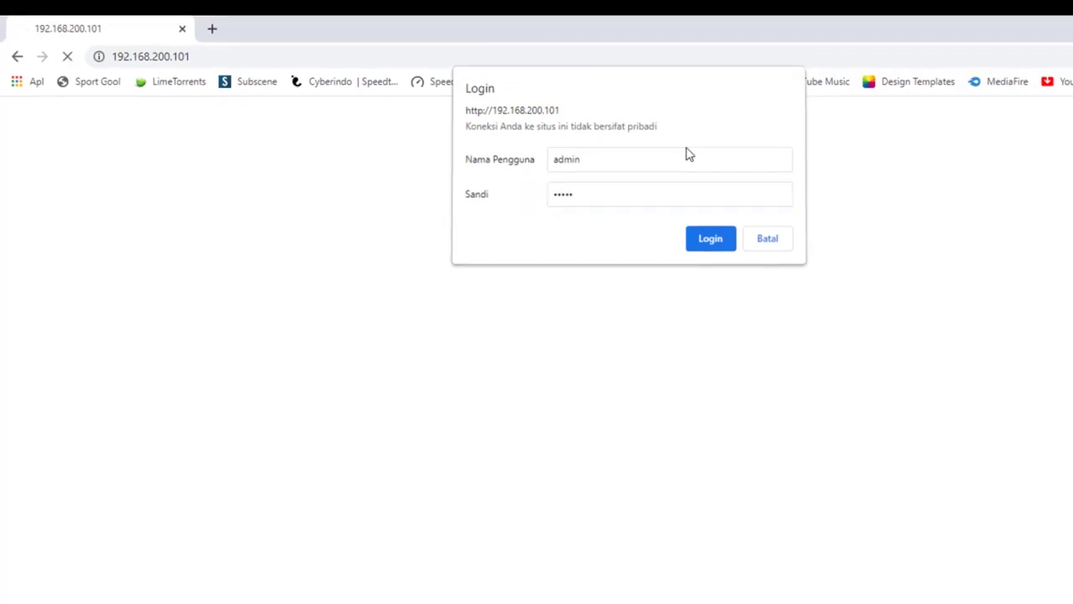
pyautogui.press('Return')
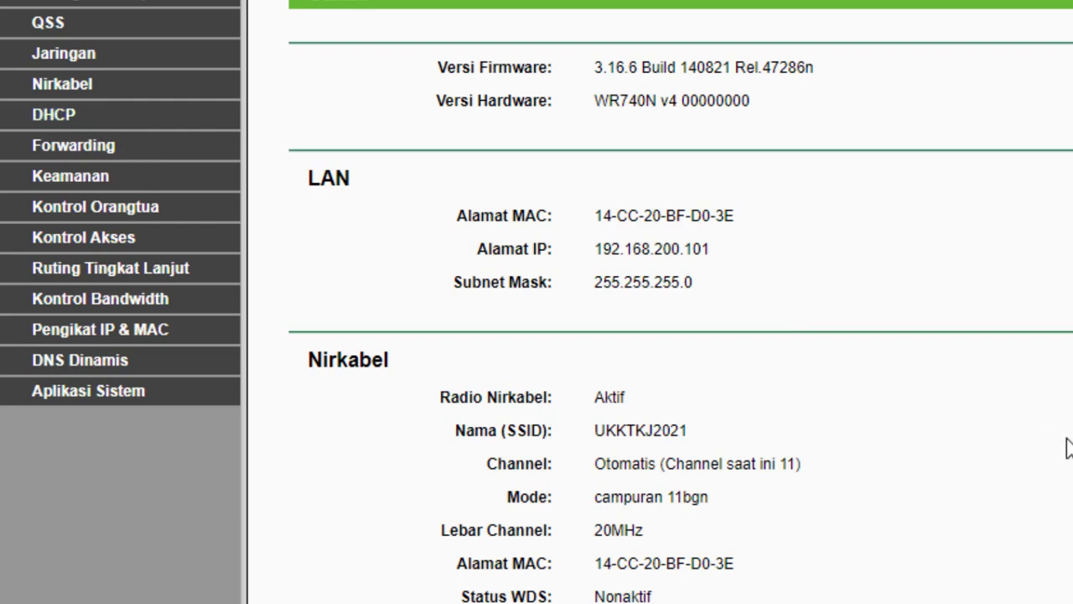
# - Set the DHCP server to Nonaktif, save, and restart the router to apply it
pyautogui.click(62, 122)
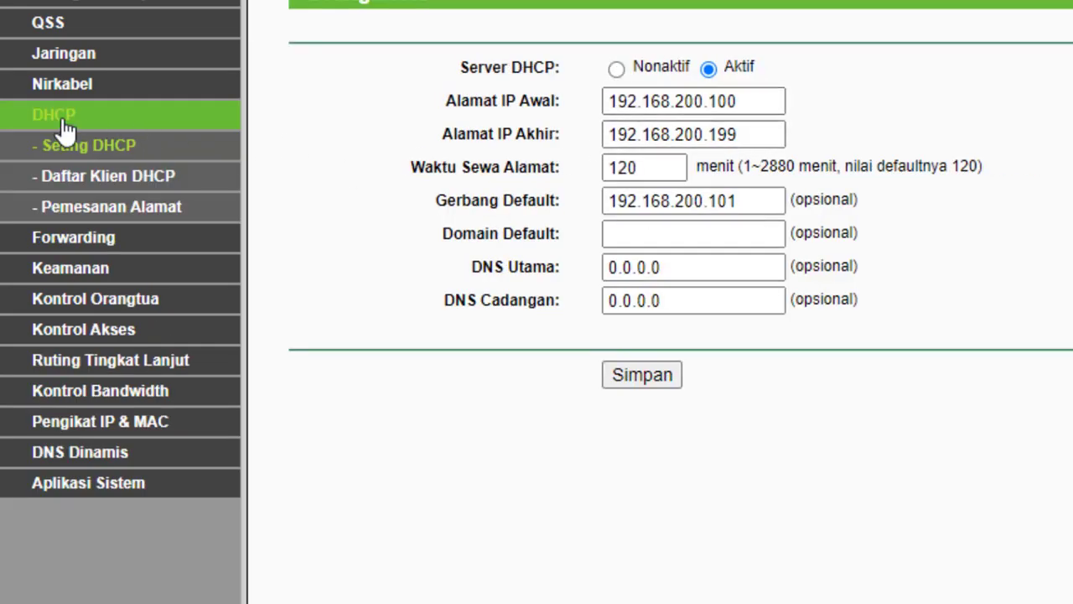
pyautogui.click(616, 68)
pyautogui.click(642, 376)
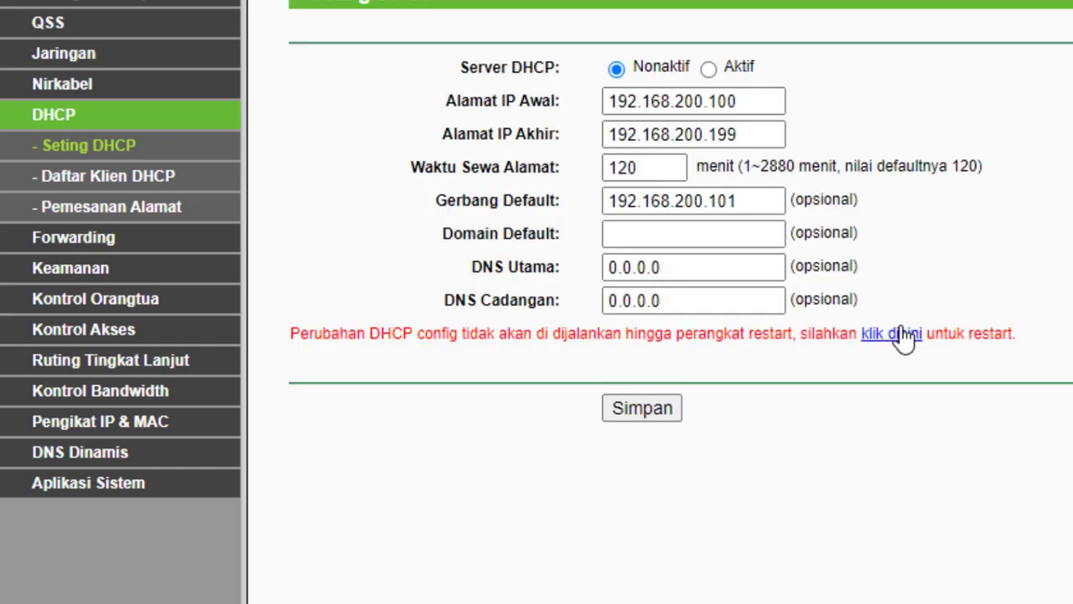
pyautogui.click(891, 342)
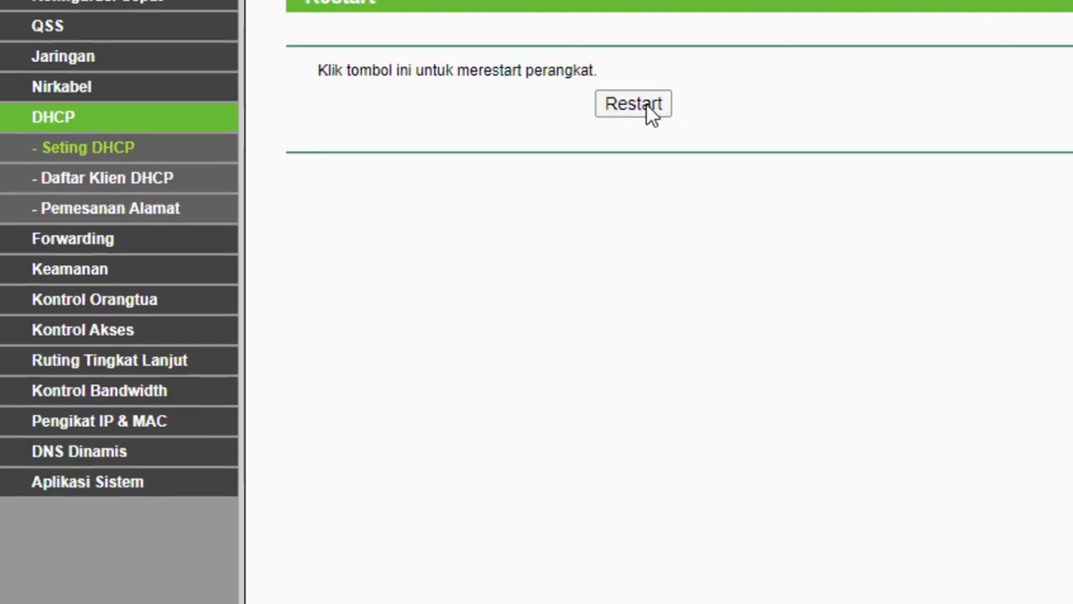
pyautogui.click(654, 108)
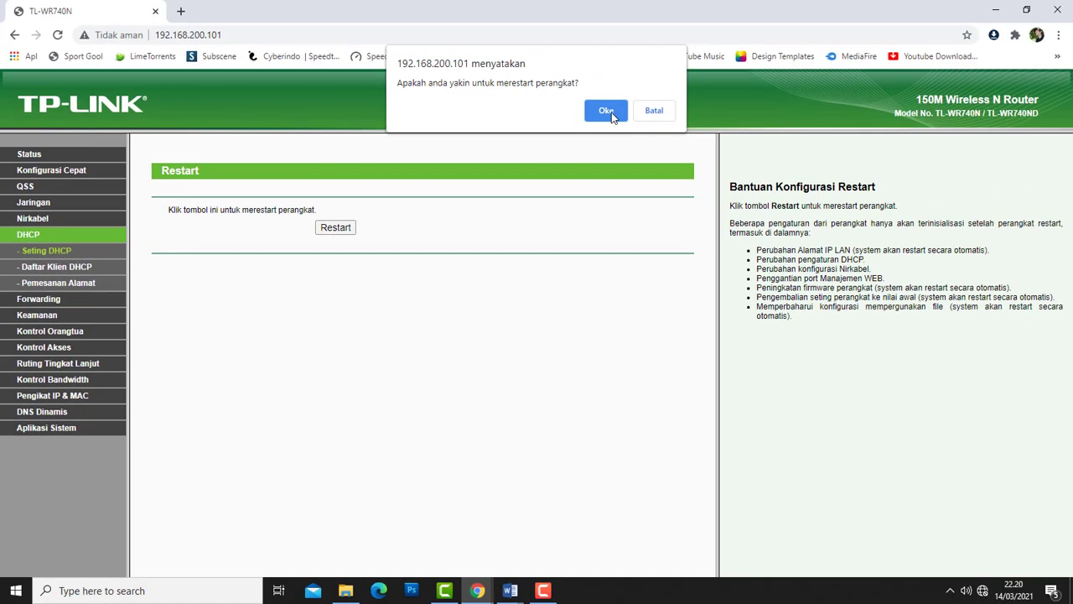
# - Confirm the restart and wait for the Status page showing LAN IP 192.168.200.101
pyautogui.click(610, 112)
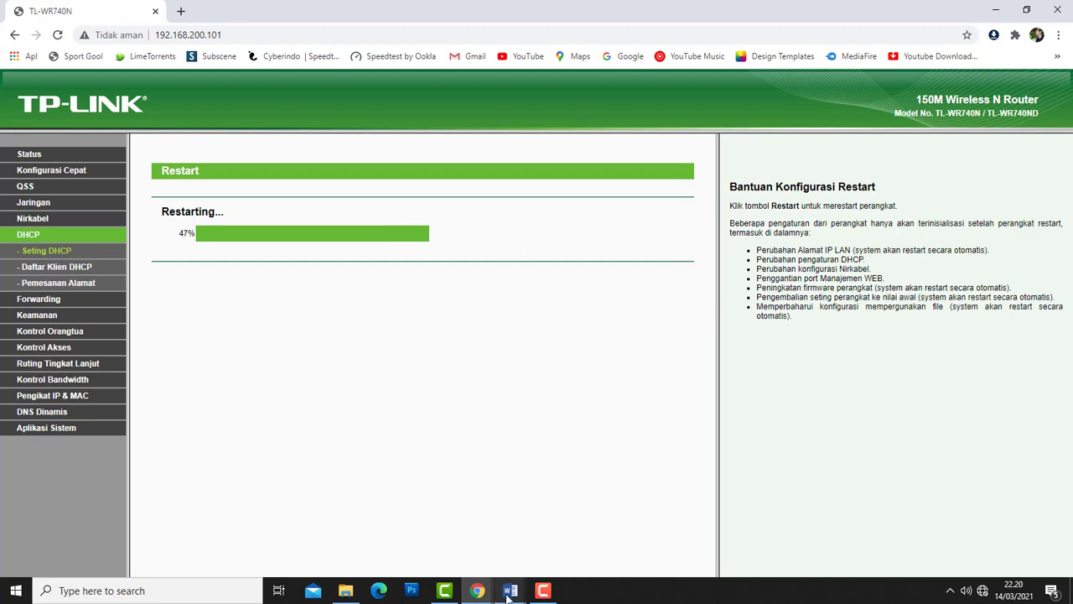
pyautogui.moveTo(521, 593)
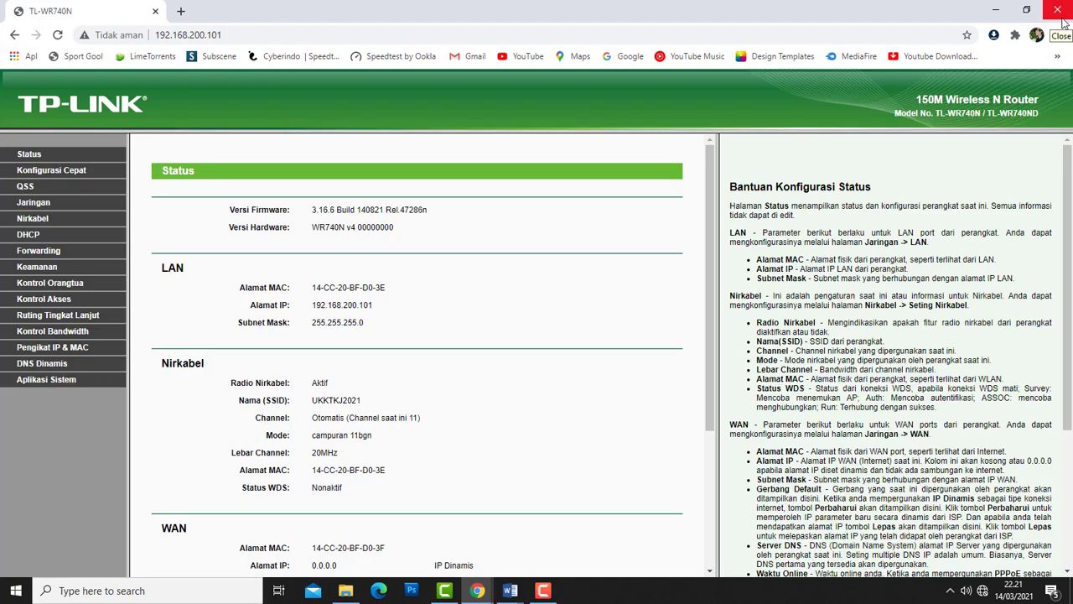
# - Close the browser window and refresh the desktop
pyautogui.click(1058, 10)
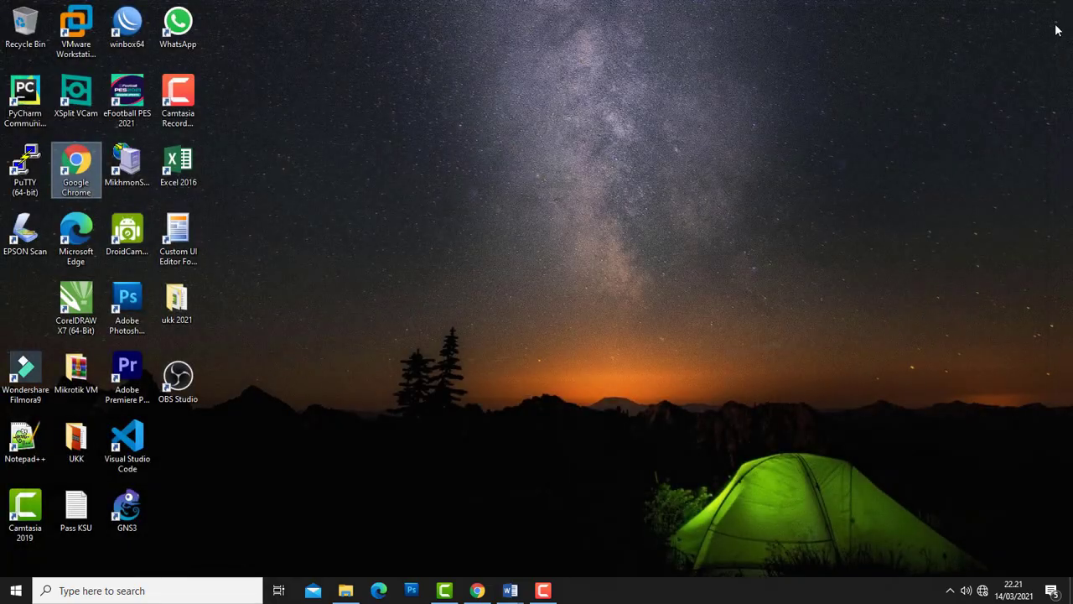
pyautogui.rightClick(918, 144)
pyautogui.click(954, 184)
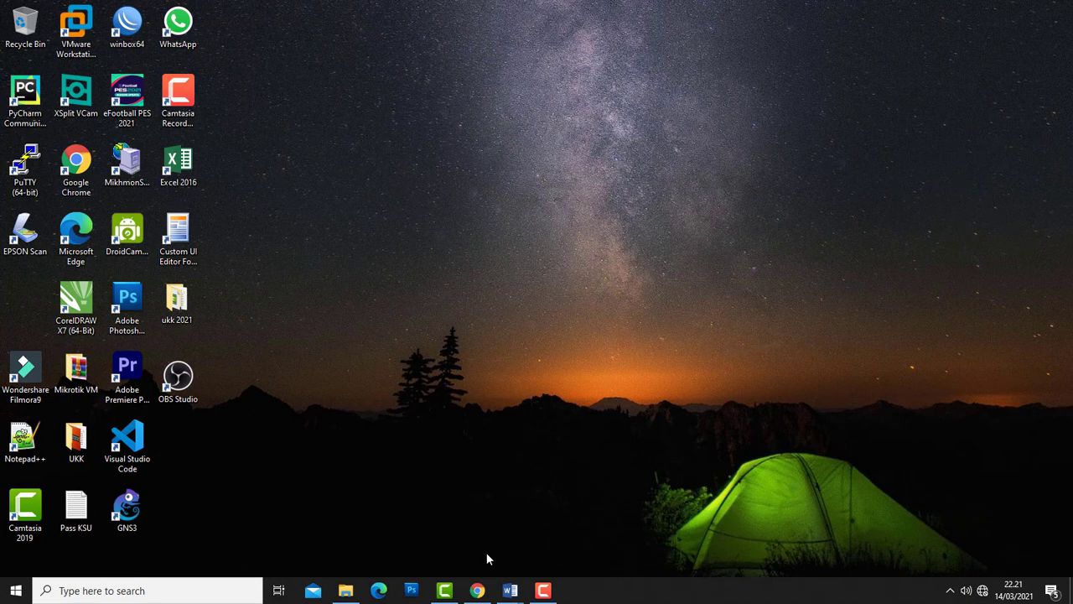
# - Scroll the 2145-P4-SPK Word document to the GAMBAR KERJA diagram, then minimize it
pyautogui.moveTo(510, 590)
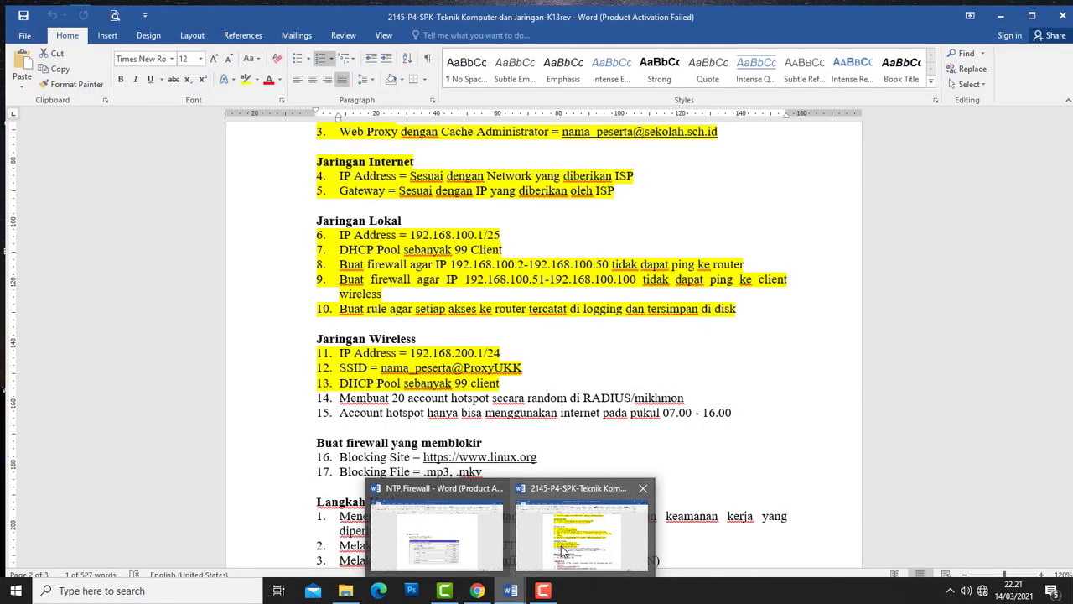
pyautogui.click(546, 546)
pyautogui.moveTo(1066, 324); pyautogui.dragTo(1044, 455)
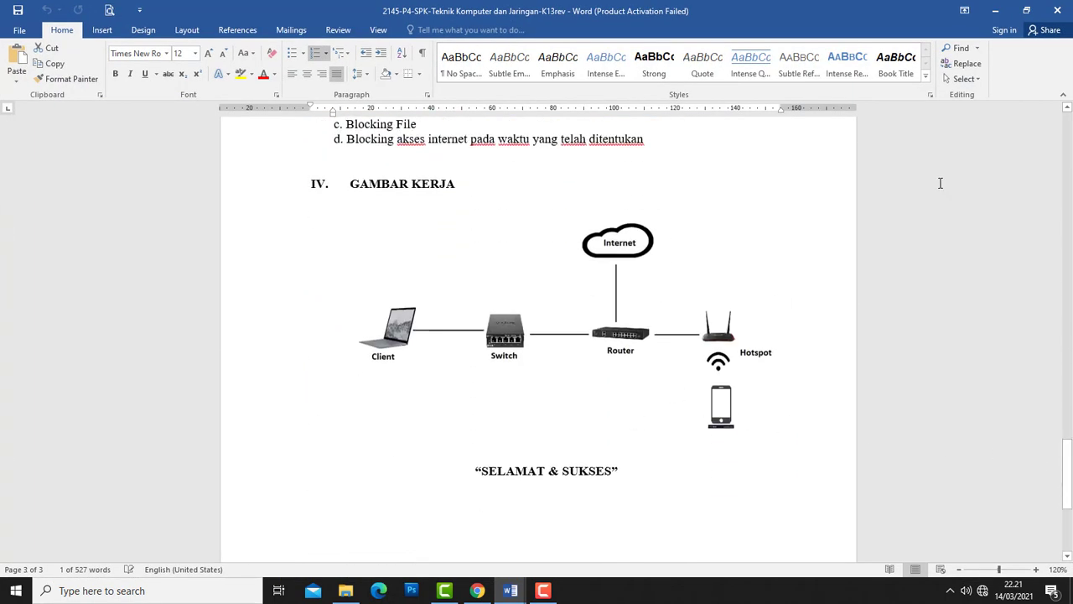
pyautogui.click(995, 10)
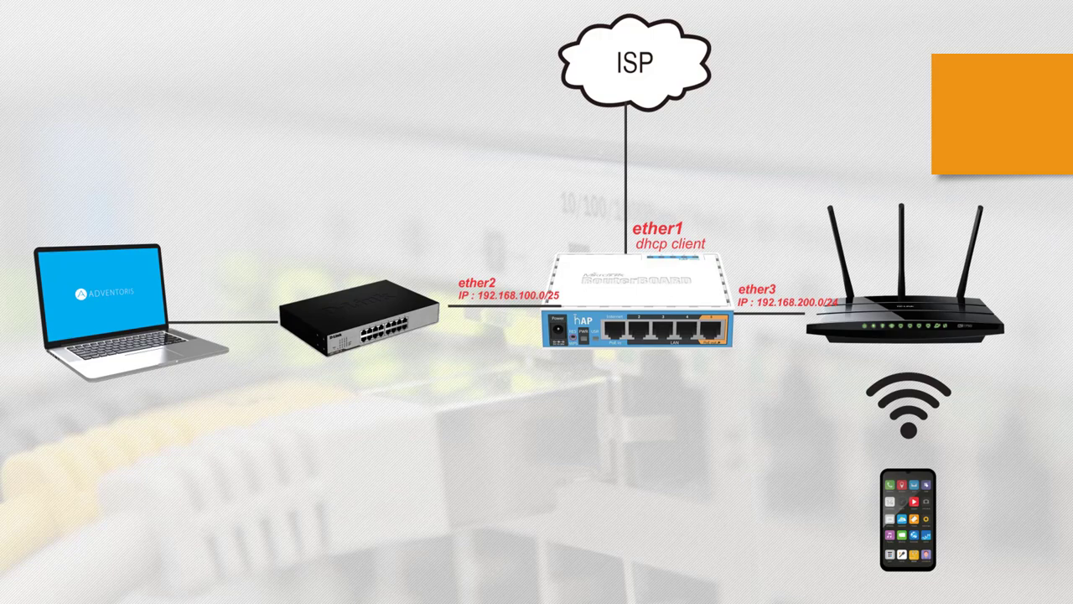
# - End the slideshow and review the four Jaringan Wireless requirement lines in the Word task sheet
pyautogui.press('Escape')
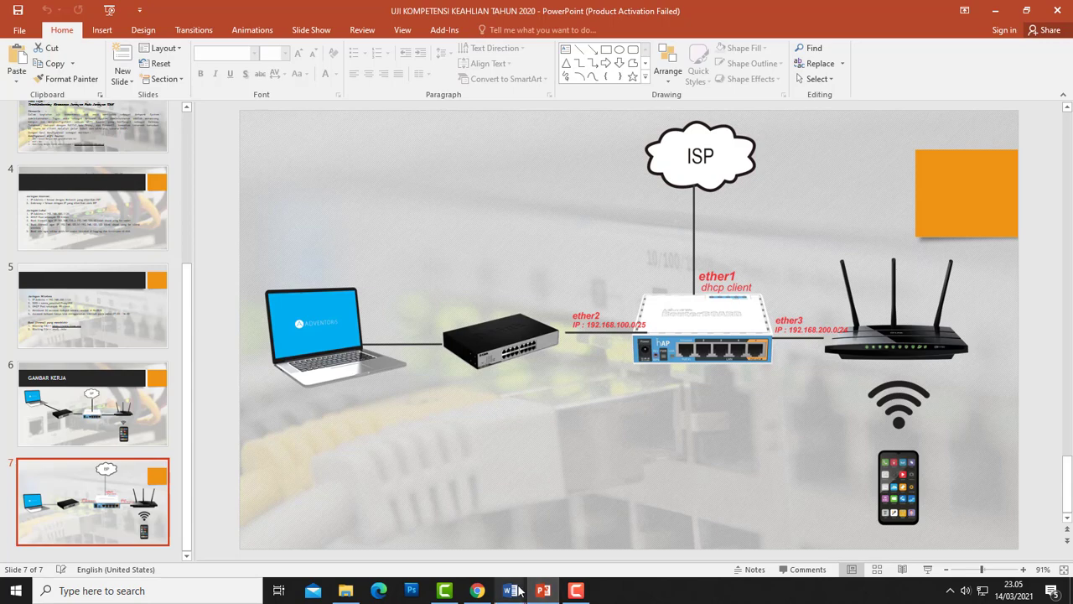
pyautogui.moveTo(510, 588)
pyautogui.click(569, 535)
pyautogui.scroll(15, 598, 316)
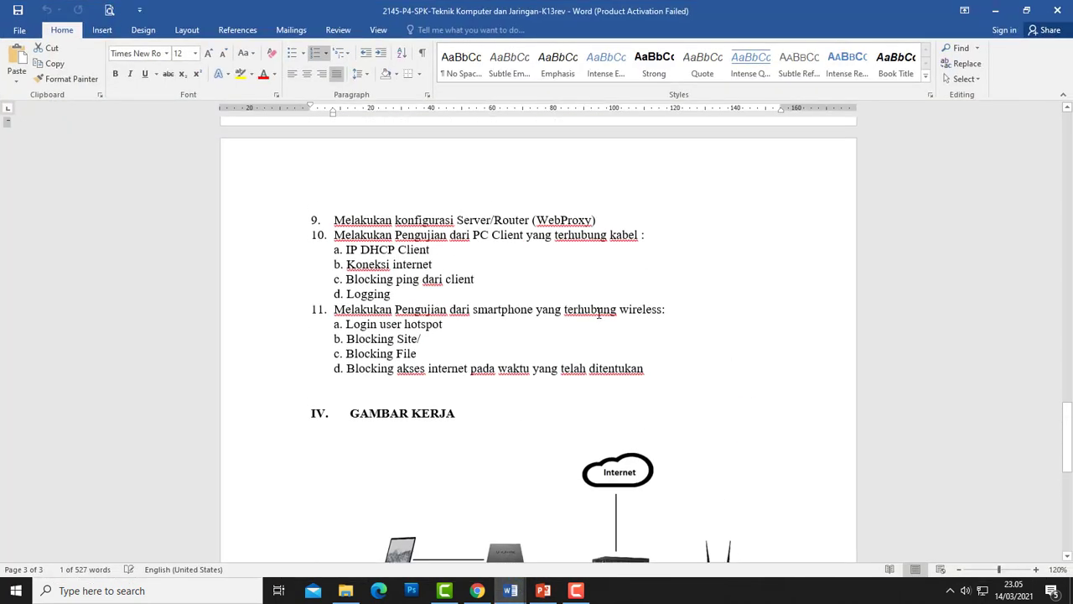
pyautogui.scroll(1, 599, 316)
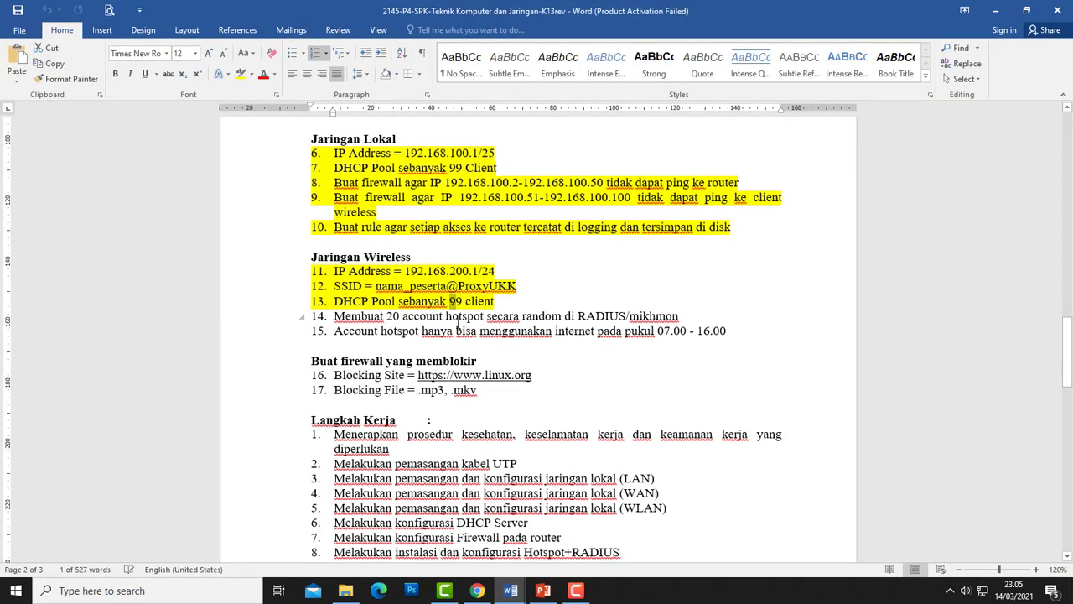
pyautogui.click(460, 304)
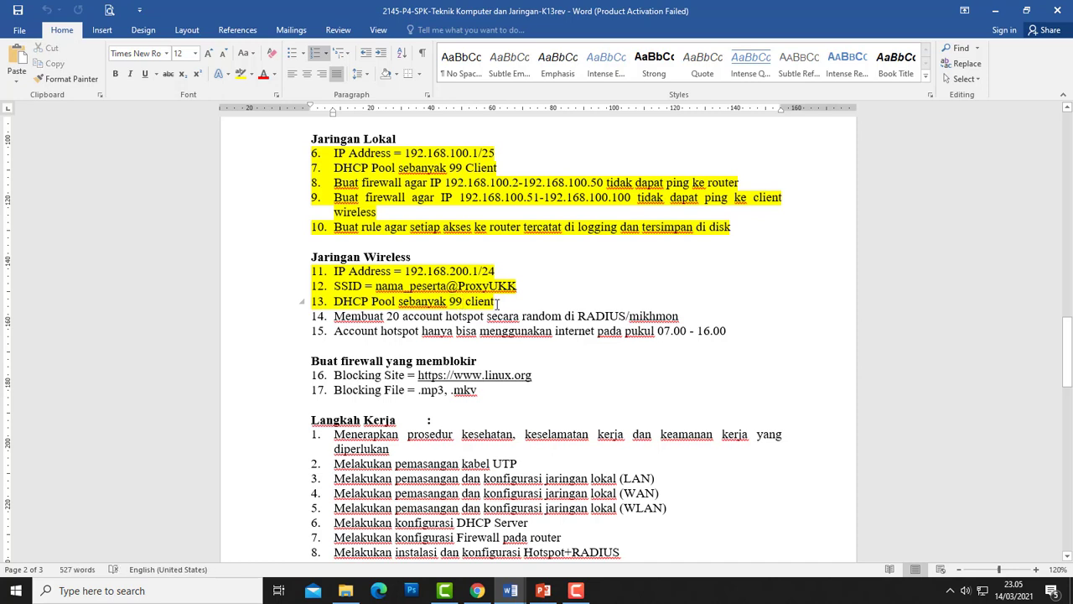
pyautogui.moveTo(498, 303); pyautogui.dragTo(310, 257)
pyautogui.click(379, 288)
pyautogui.click(996, 12)
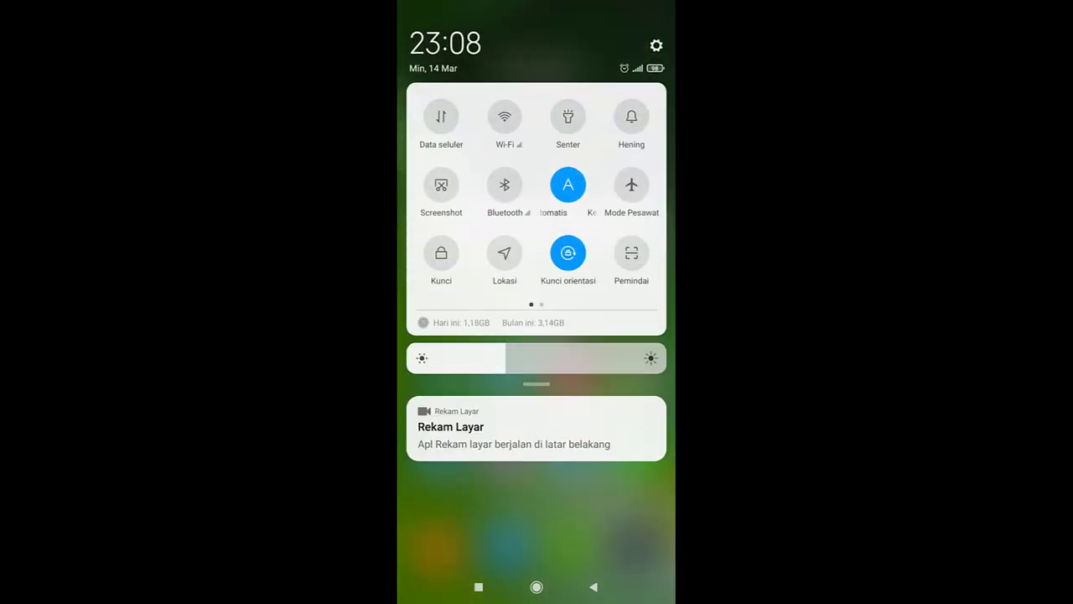
# - Turn on the phone's Wi-Fi and connect to the UKKTKJ2021 network
pyautogui.click(504, 116)
pyautogui.click(508, 144)
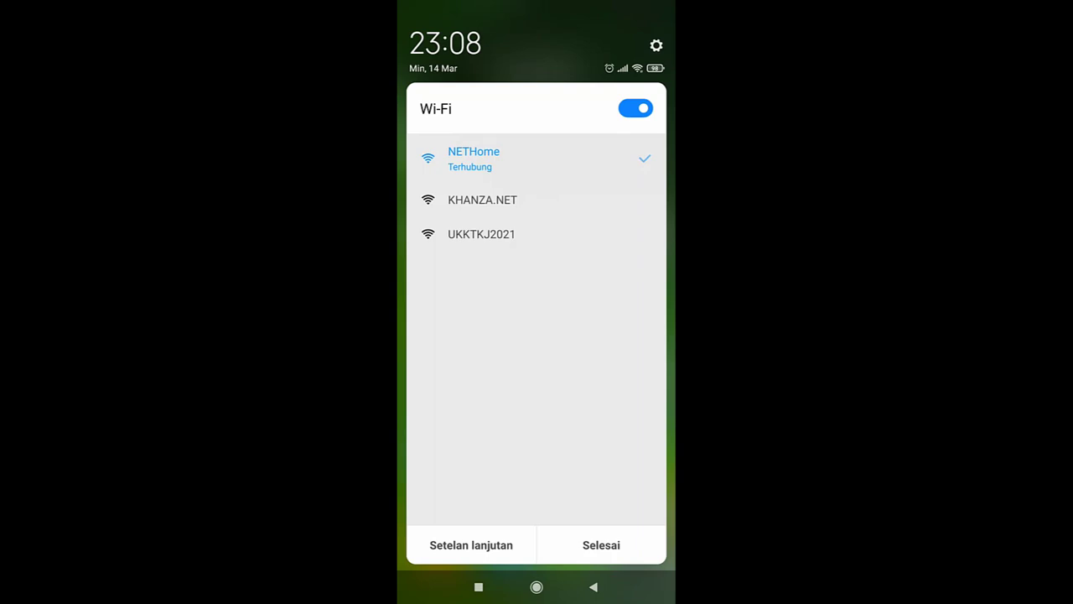
pyautogui.press('Escape')
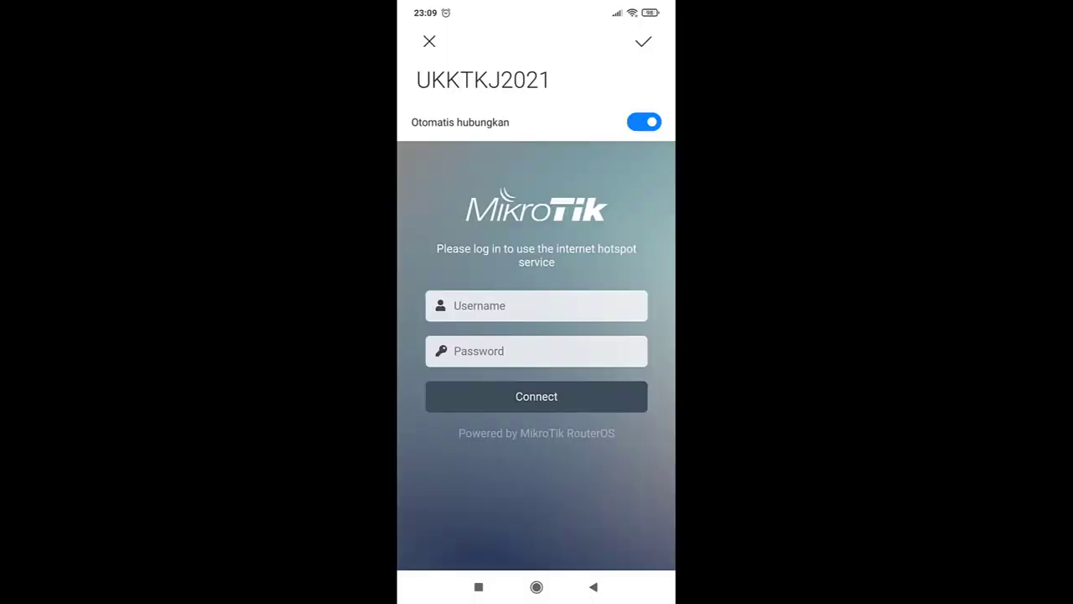
# - Sign in to the hotspot with the administrator account's username and password, then close the login page
pyautogui.click(536, 305)
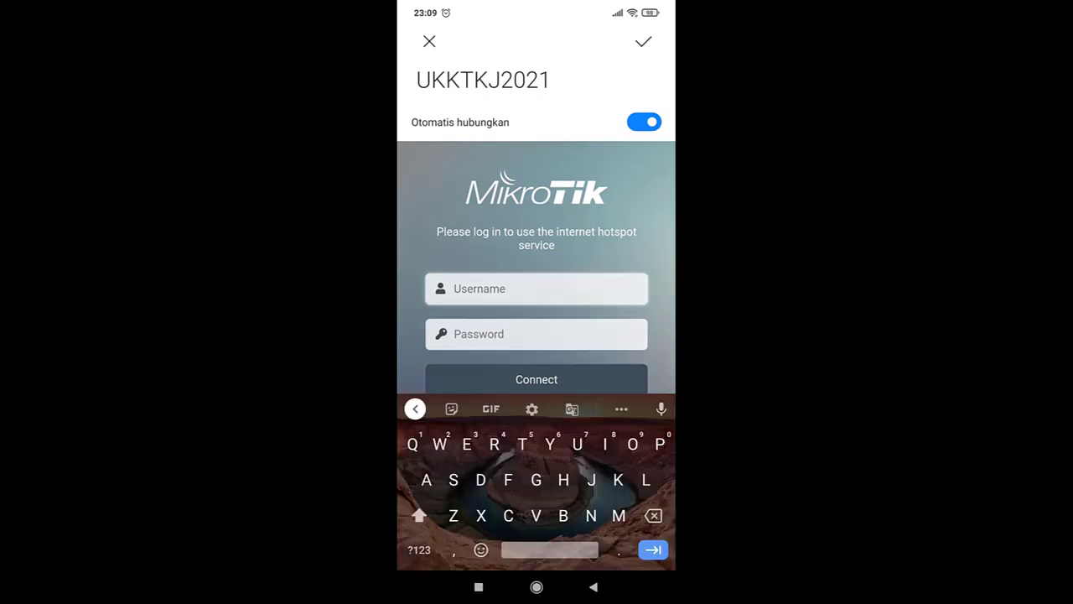
pyautogui.click(419, 515)
pyautogui.write('admin')
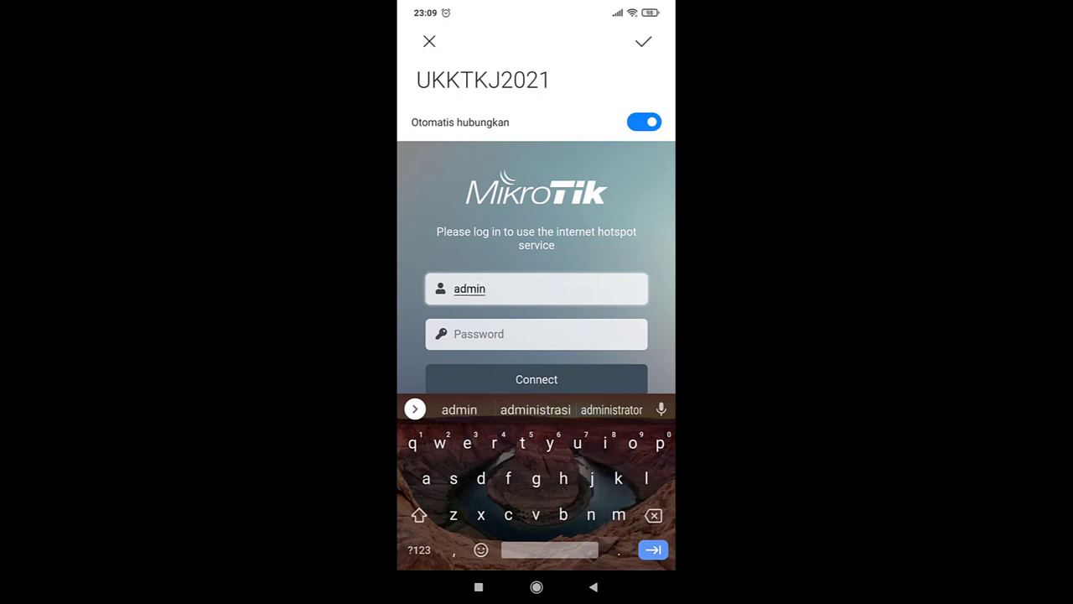
pyautogui.click(536, 334)
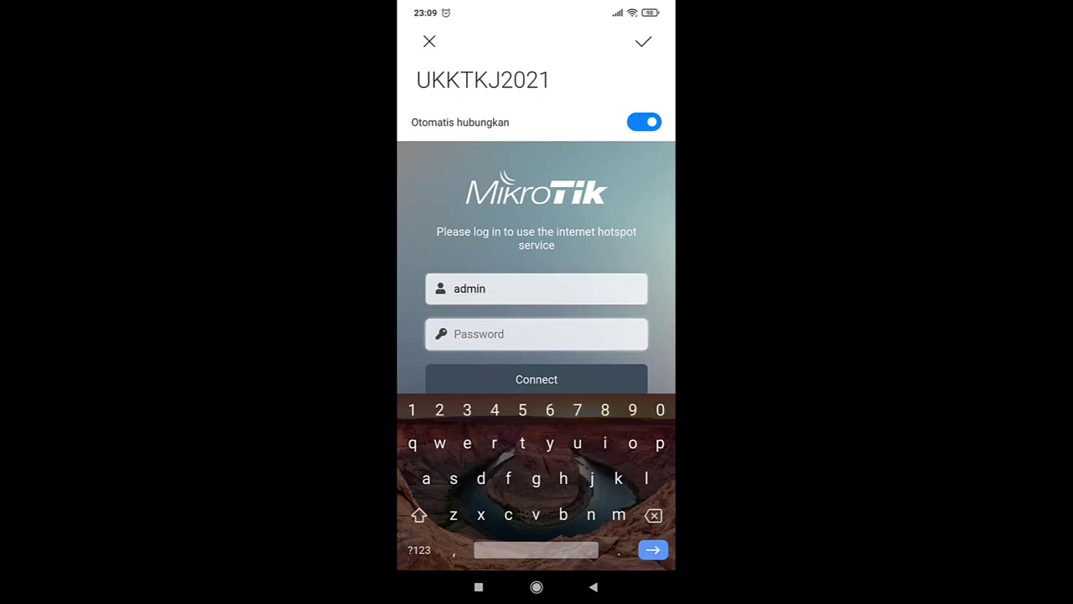
pyautogui.write('admin')
pyautogui.press('Escape')
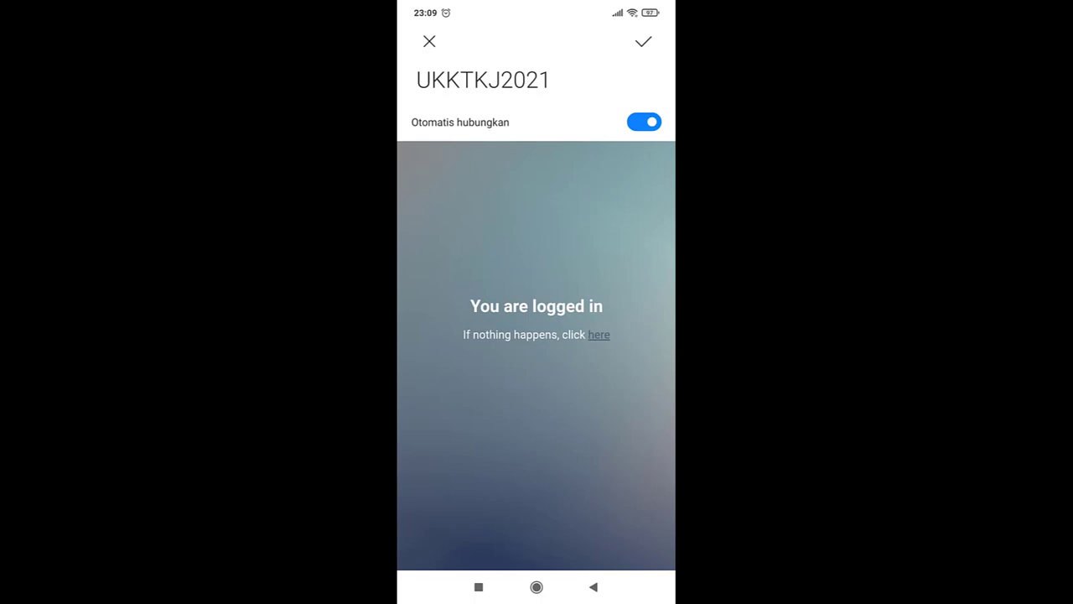
pyautogui.click(643, 41)
# - Swipe to the second home page, launch YouTube and scroll through its home feed
pyautogui.moveTo(586, 335); pyautogui.dragTo(545, 335)
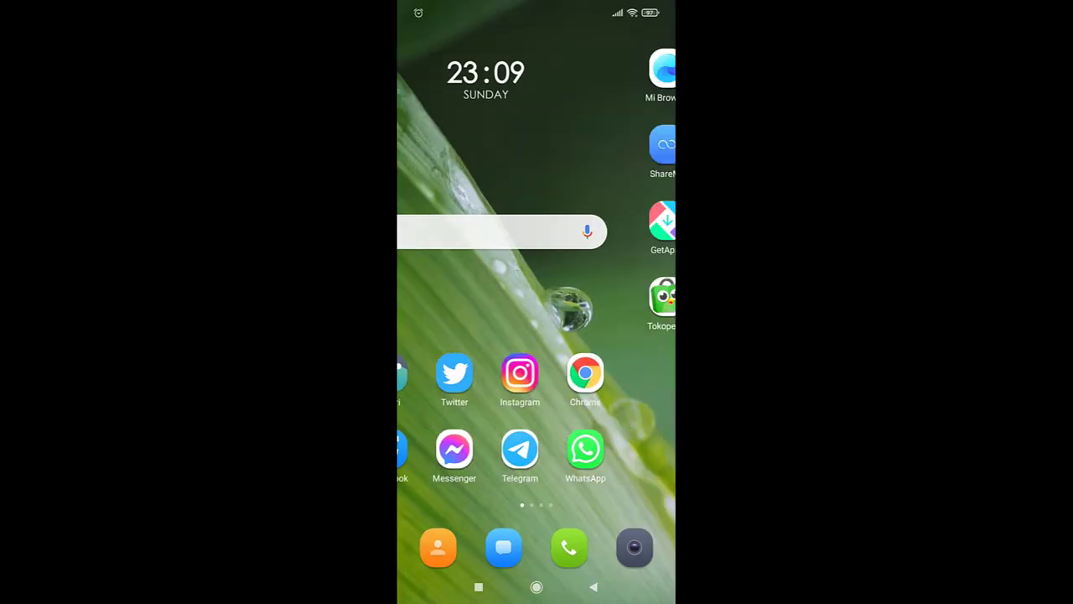
pyautogui.moveTo(470, 336)
pyautogui.mouseDown()
pyautogui.moveTo(637, 336)
pyautogui.moveTo(469, 335)
pyautogui.mouseUp()
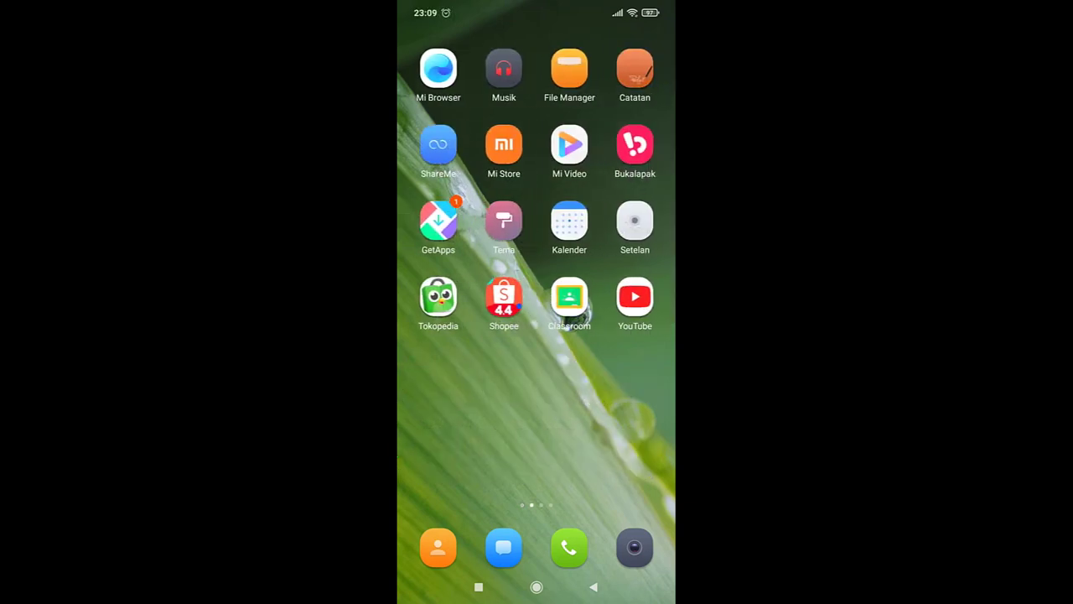
pyautogui.click(635, 291)
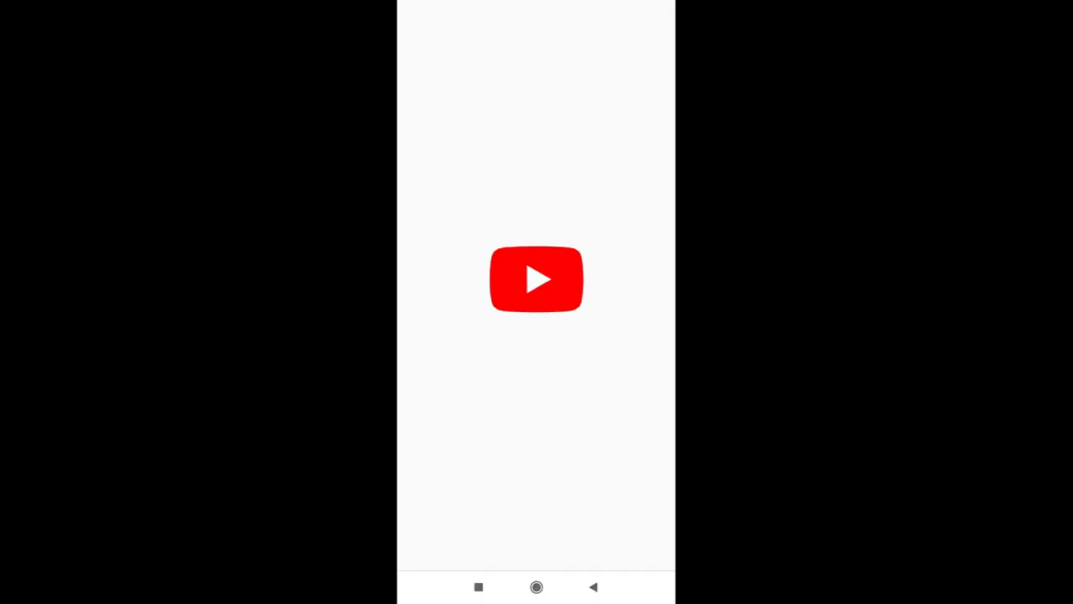
pyautogui.scroll(-1, 537, 335)
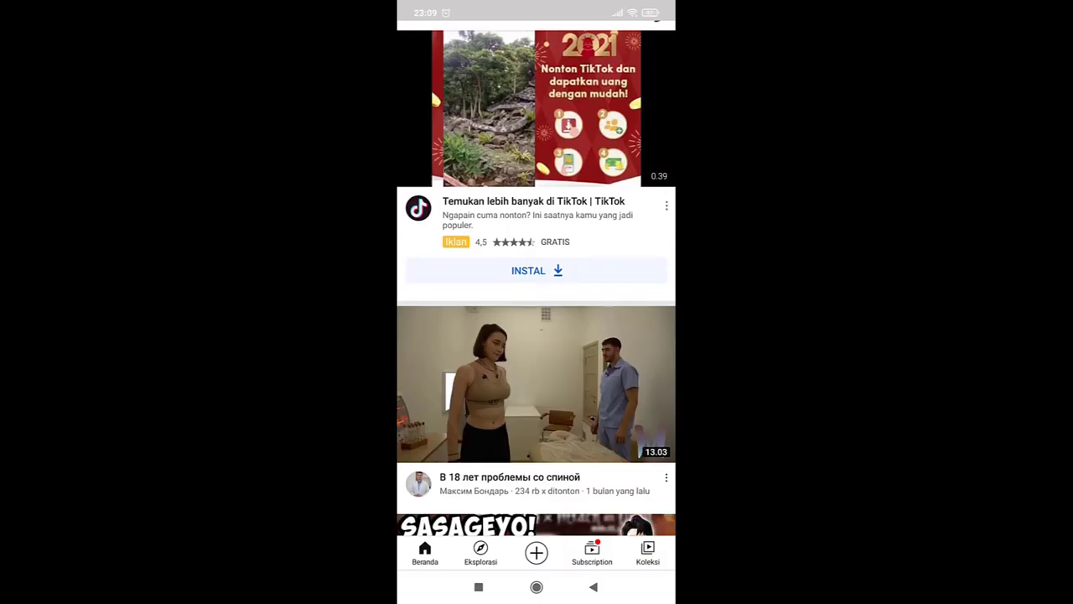
pyautogui.scroll(-10, 537, 335)
pyautogui.scroll(1, 536, 335)
pyautogui.scroll(-2, 537, 335)
pyautogui.scroll(5, 536, 336)
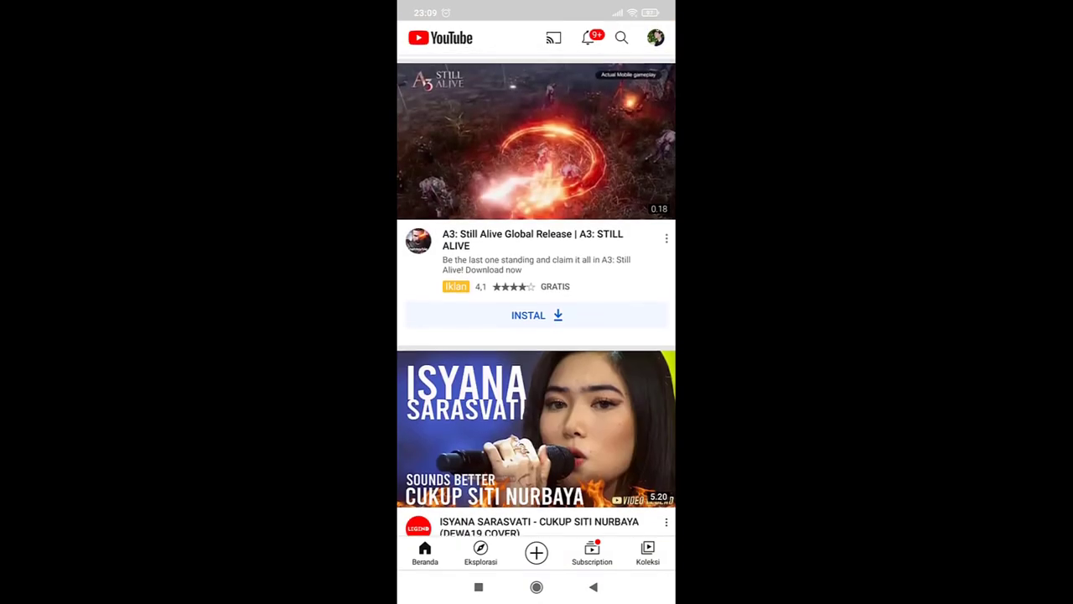
pyautogui.scroll(-10, 536, 335)
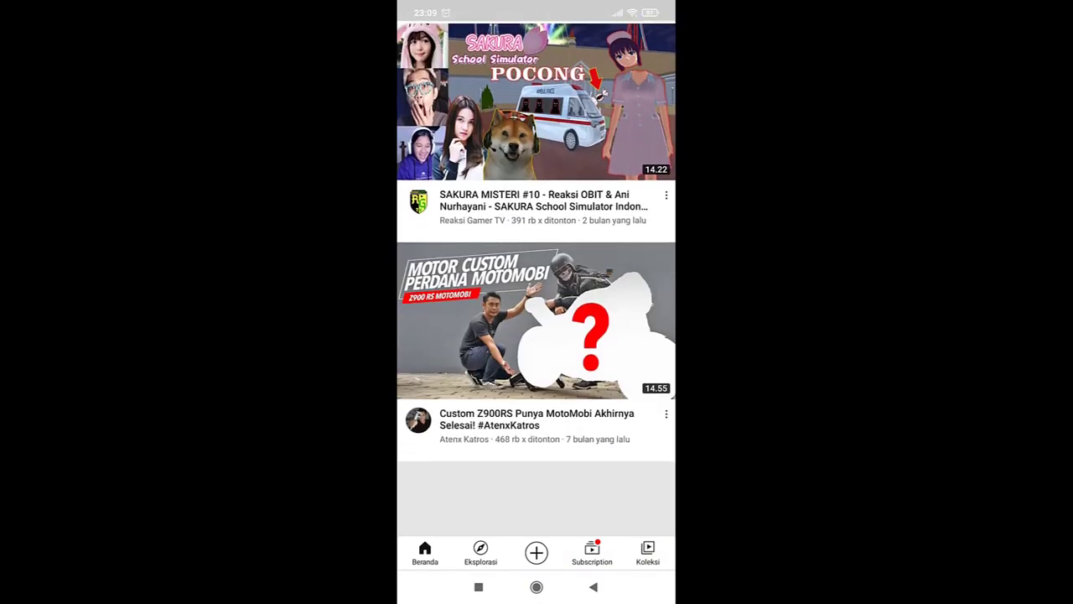
pyautogui.scroll(-3, 536, 335)
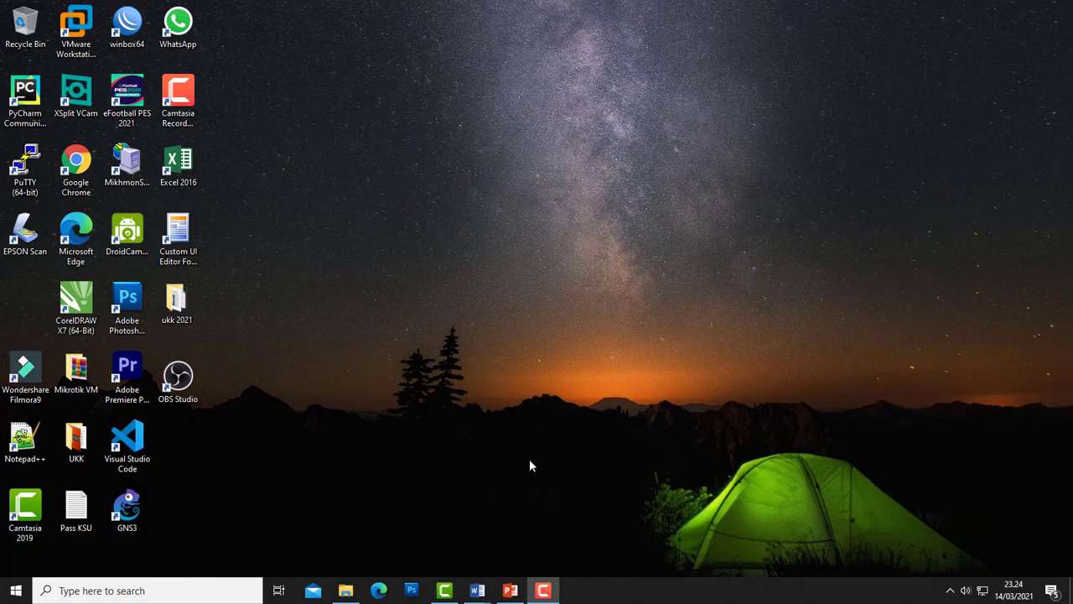
# - Bring up the Word task sheet and highlight 'mikhmon' in item 14
pyautogui.click(477, 590)
pyautogui.click(549, 528)
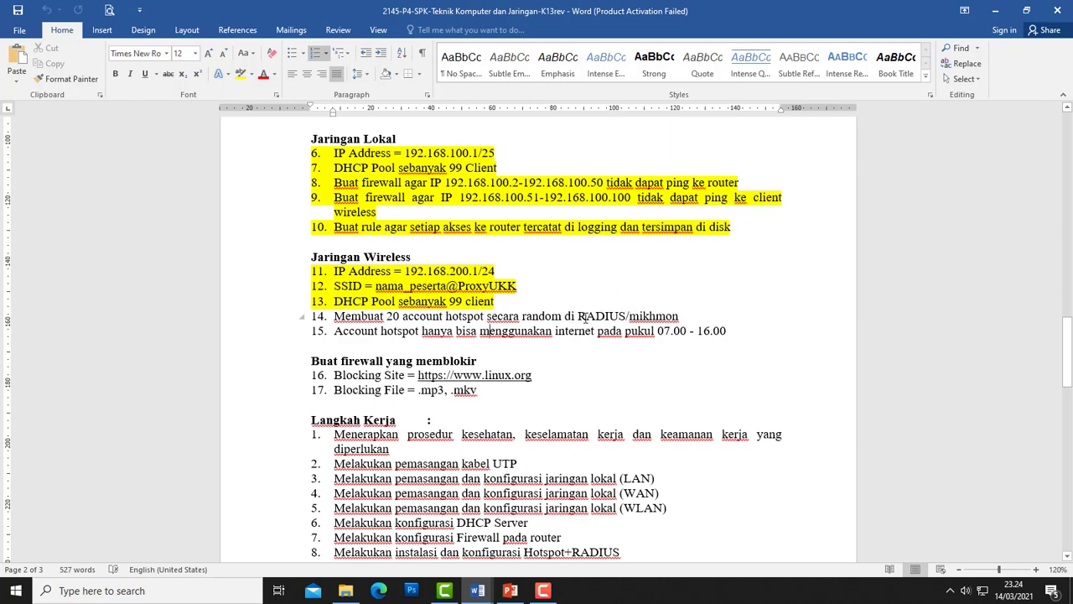
pyautogui.moveTo(629, 316); pyautogui.dragTo(676, 316)
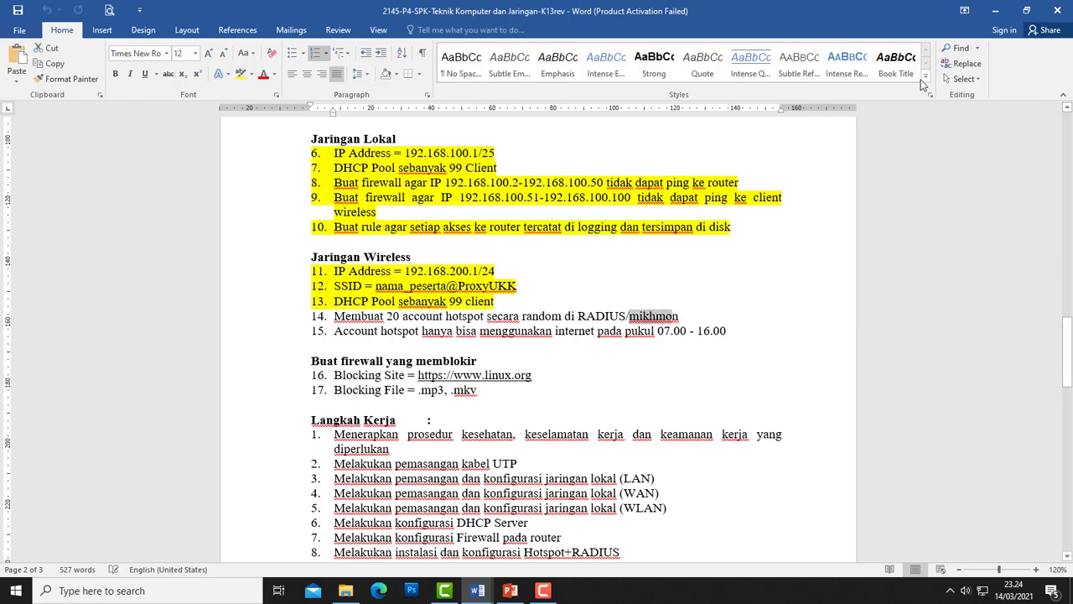
# - Minimize Word and refresh the desktop twice
pyautogui.click(995, 10)
pyautogui.rightClick(350, 231)
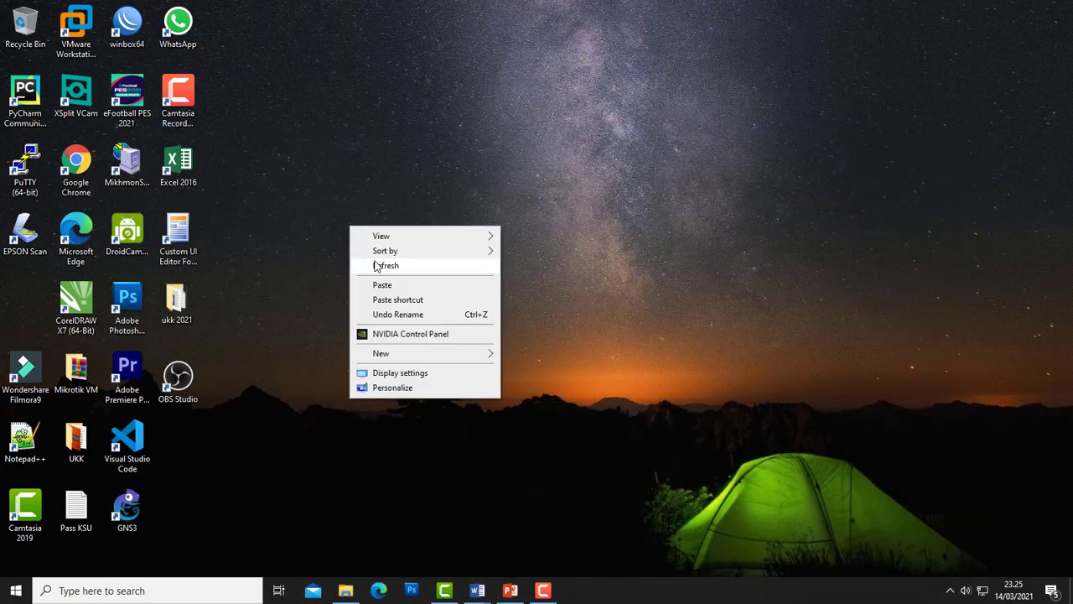
pyautogui.click(356, 264)
pyautogui.rightClick(317, 259)
pyautogui.click(338, 299)
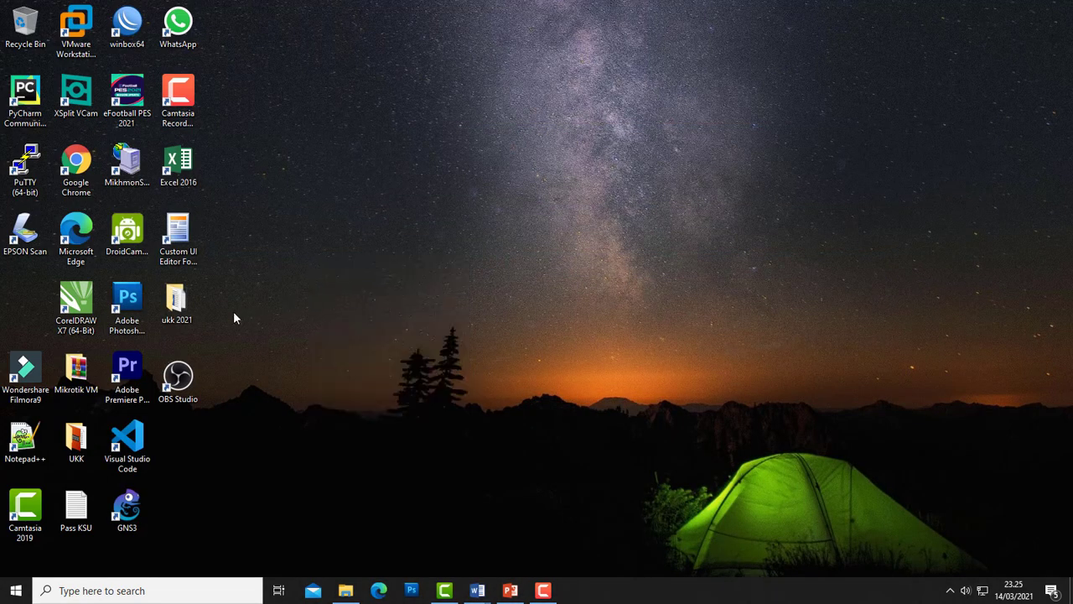
# - In the ukk 2021 folder, delete the old mikhmonv3ws folder
pyautogui.doubleClick(176, 302)
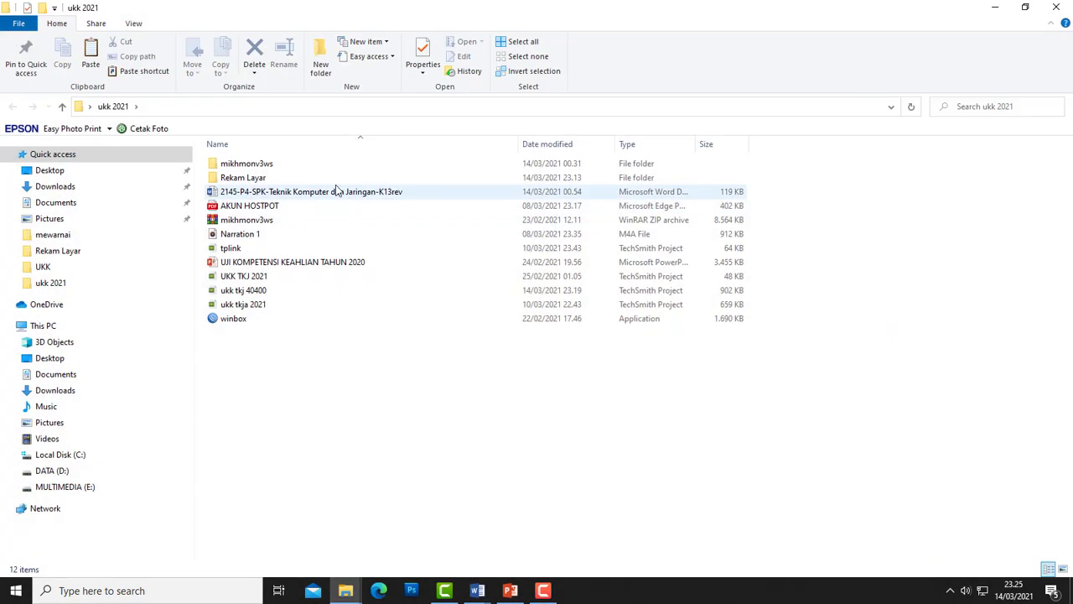
pyautogui.click(243, 223)
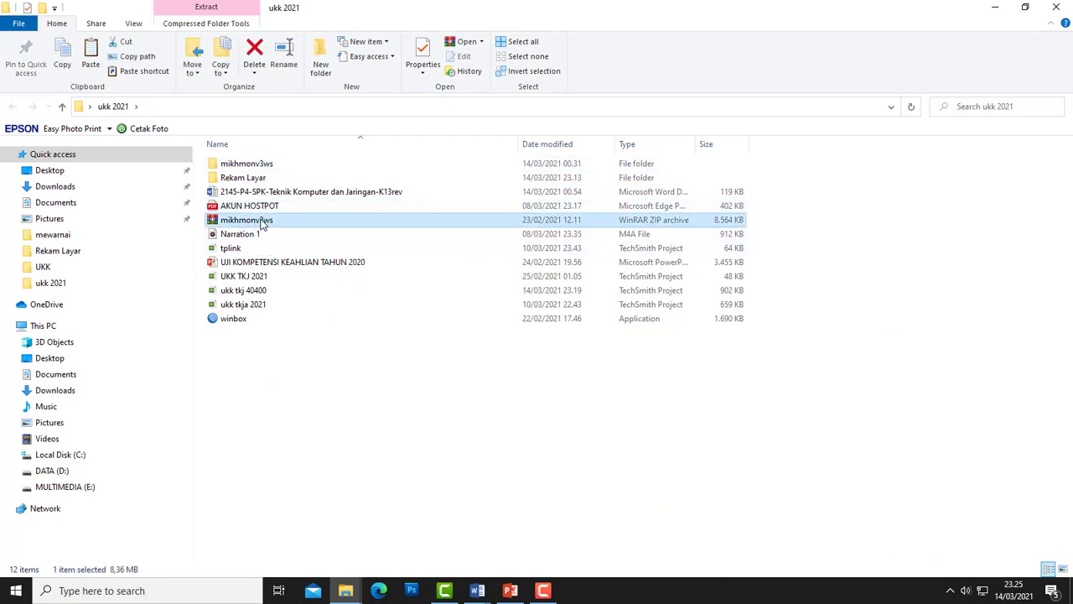
pyautogui.click(264, 165)
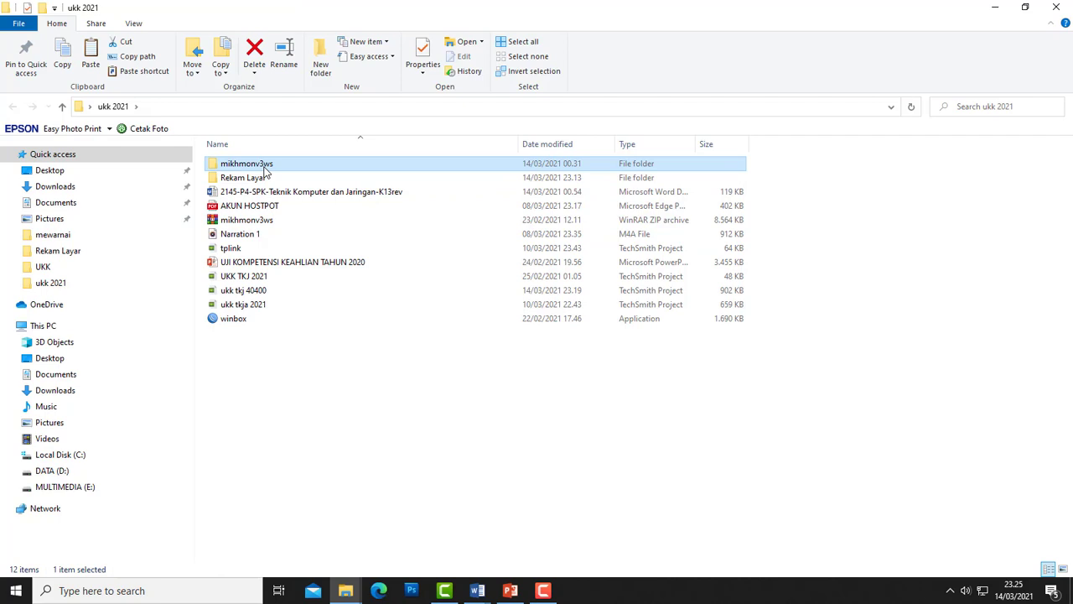
pyautogui.press('Delete')
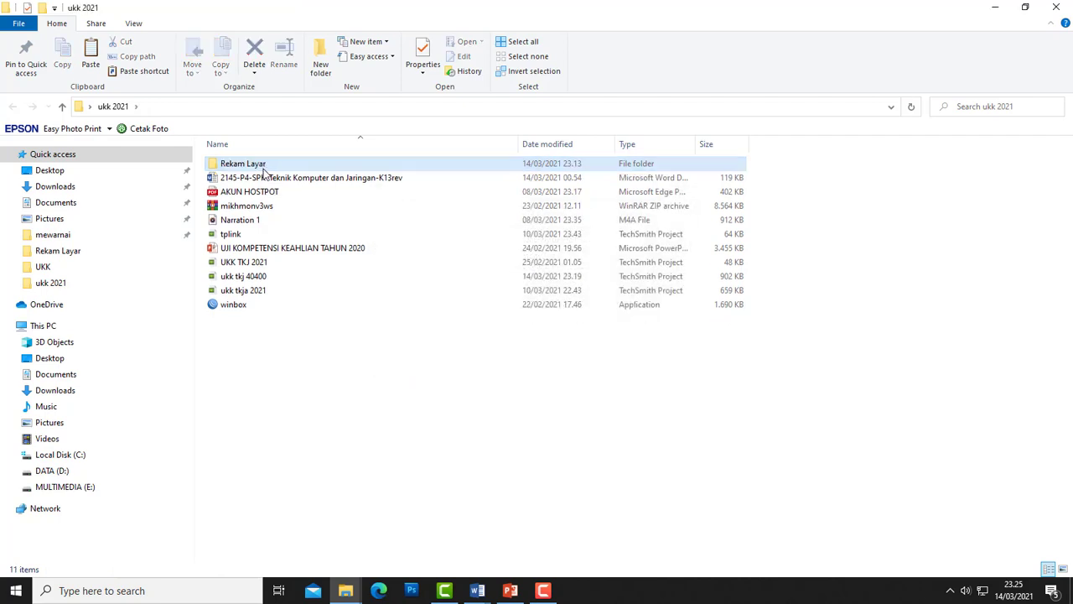
# - Extract the mikhmonv3ws ZIP archive
pyautogui.click(243, 206)
pyautogui.rightClick(237, 208)
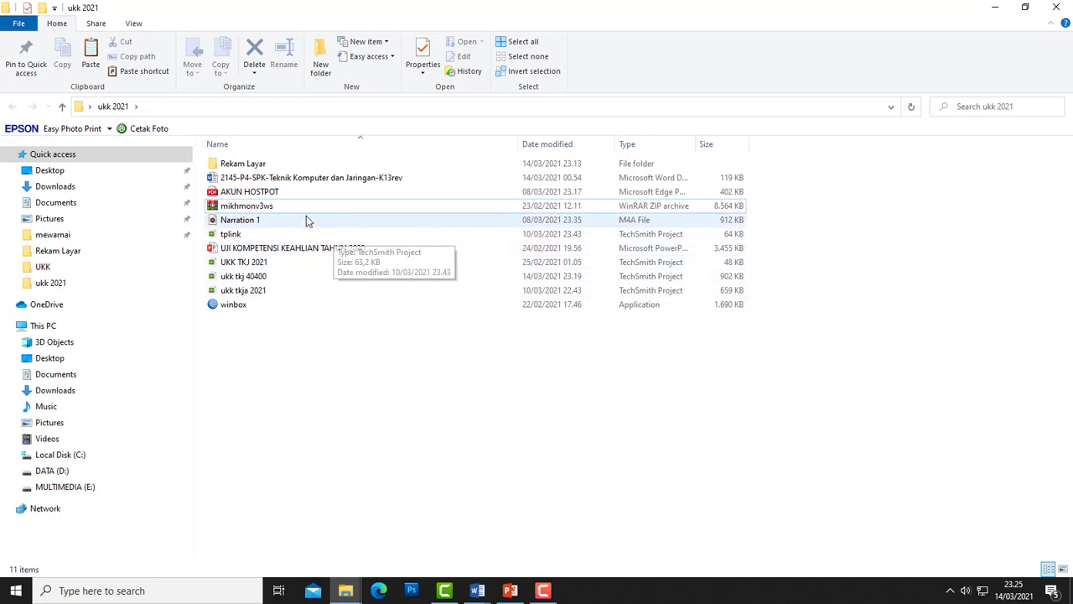
pyautogui.rightClick(282, 209)
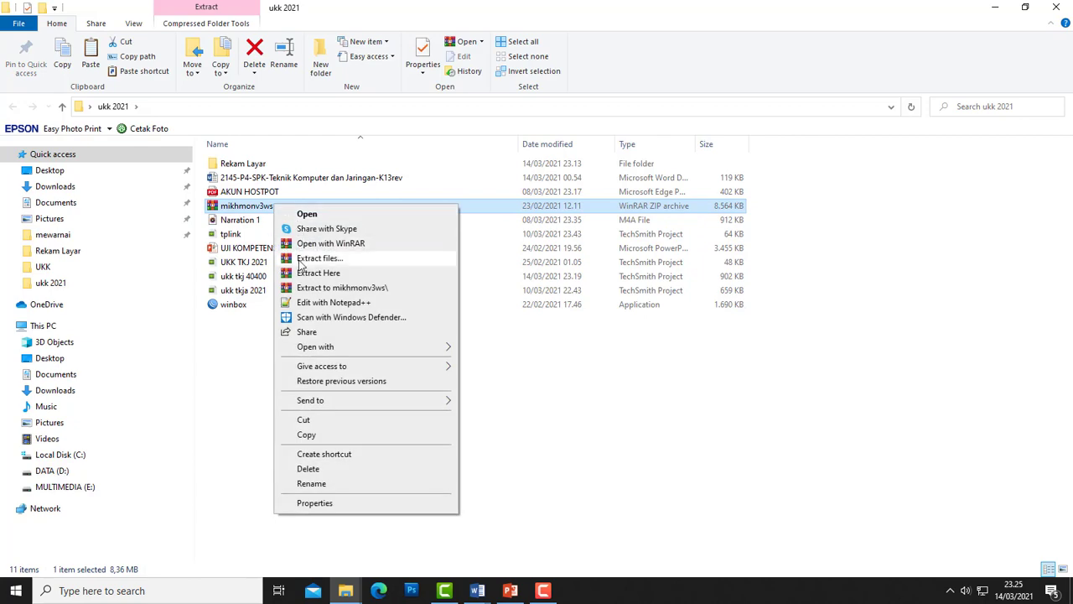
pyautogui.click(301, 261)
pyautogui.click(575, 433)
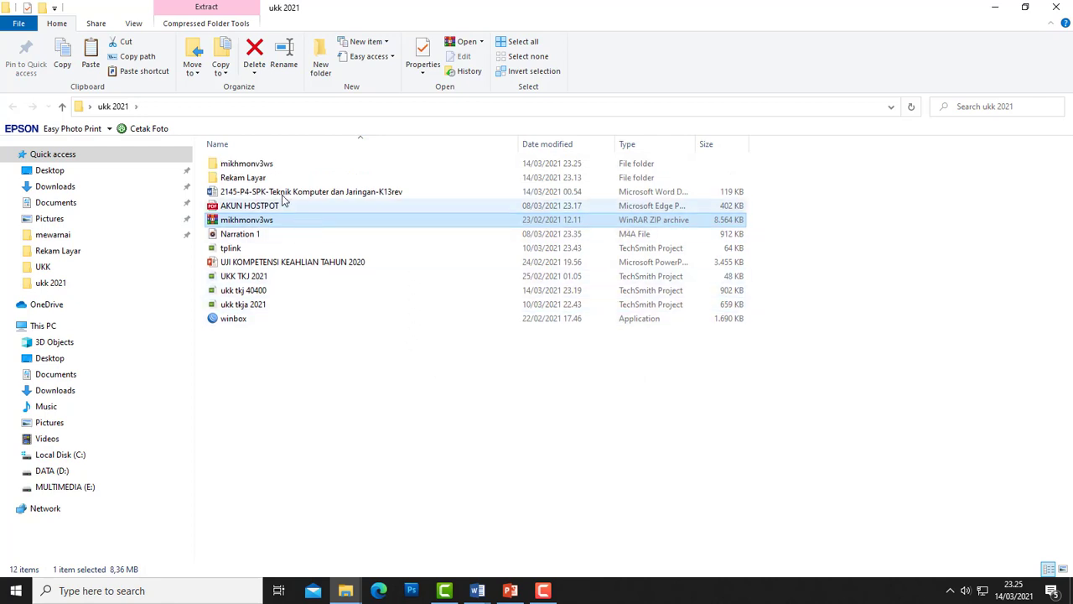
# - Open mikhmonv3ws > Mikhmon Server and select the MikhmonServer application
pyautogui.click(270, 166)
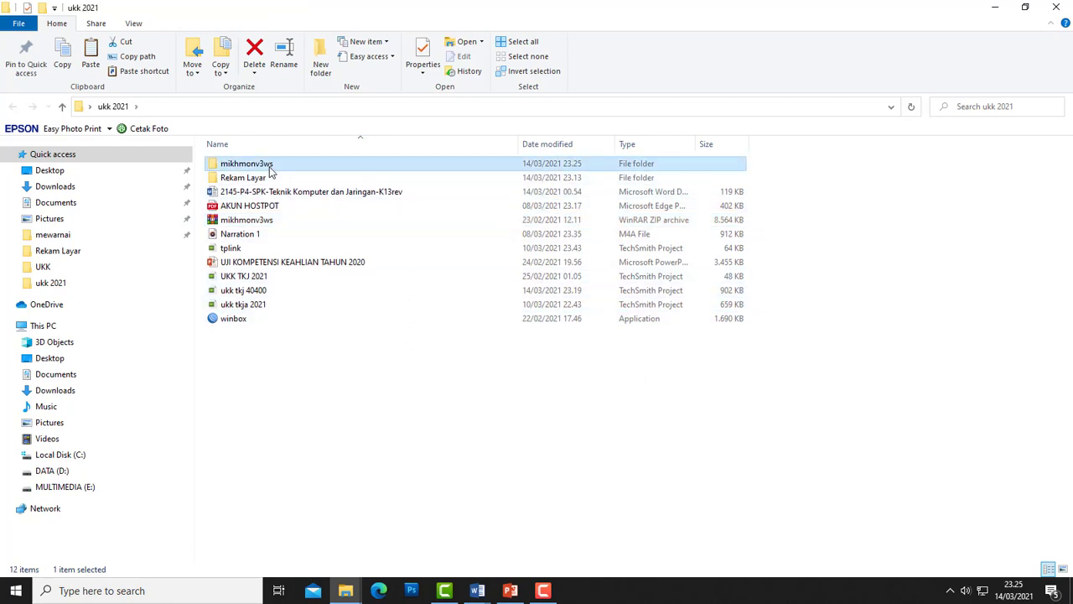
pyautogui.doubleClick(269, 168)
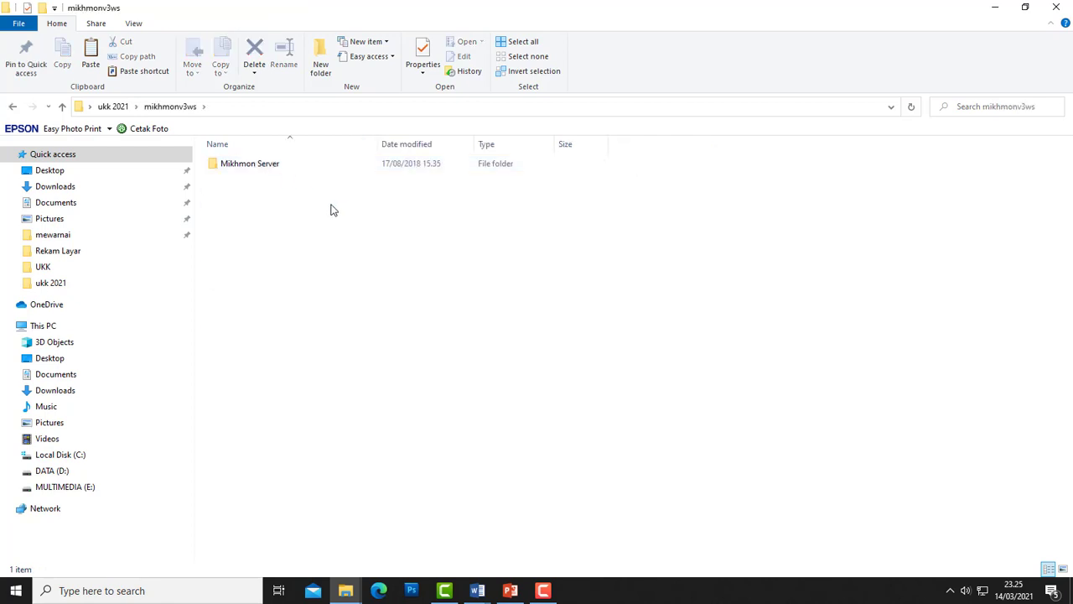
pyautogui.doubleClick(273, 166)
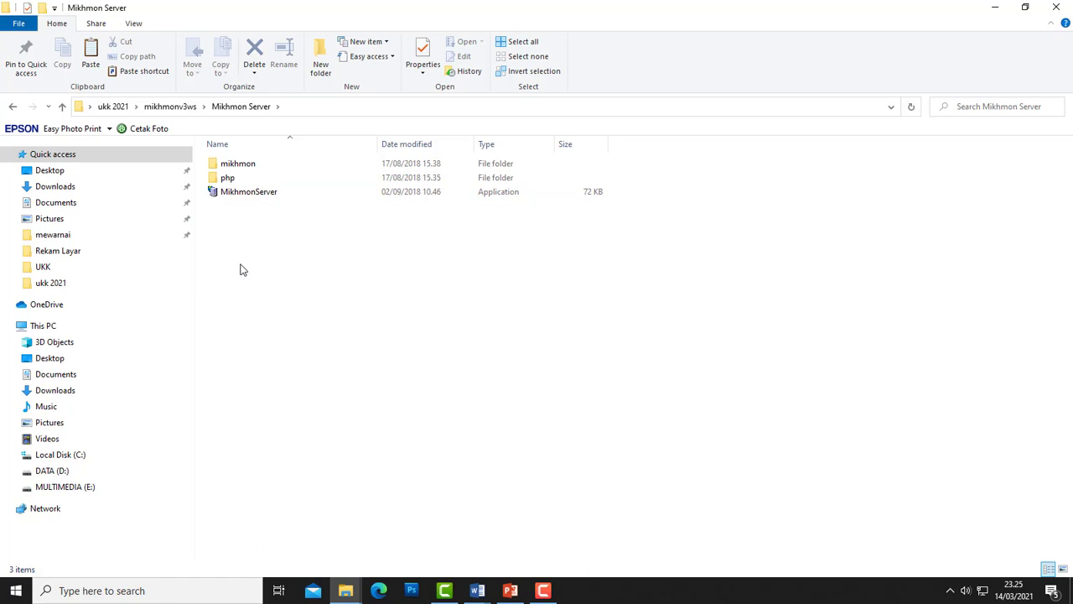
pyautogui.click(252, 195)
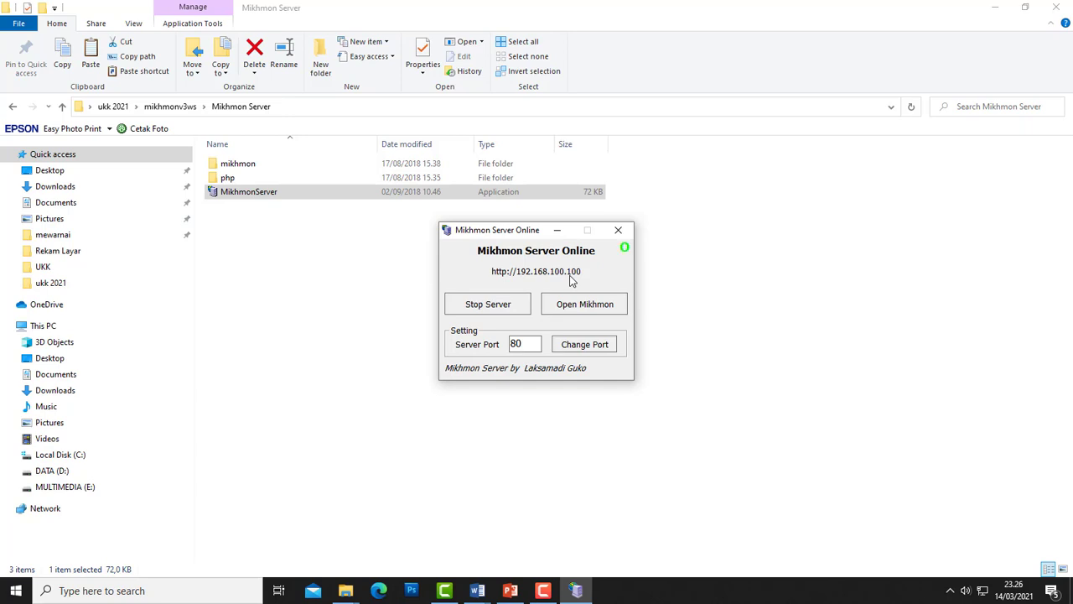
# - Minimize File Explorer and refresh the desktop
pyautogui.click(997, 8)
pyautogui.click(1003, 13)
pyautogui.rightClick(364, 200)
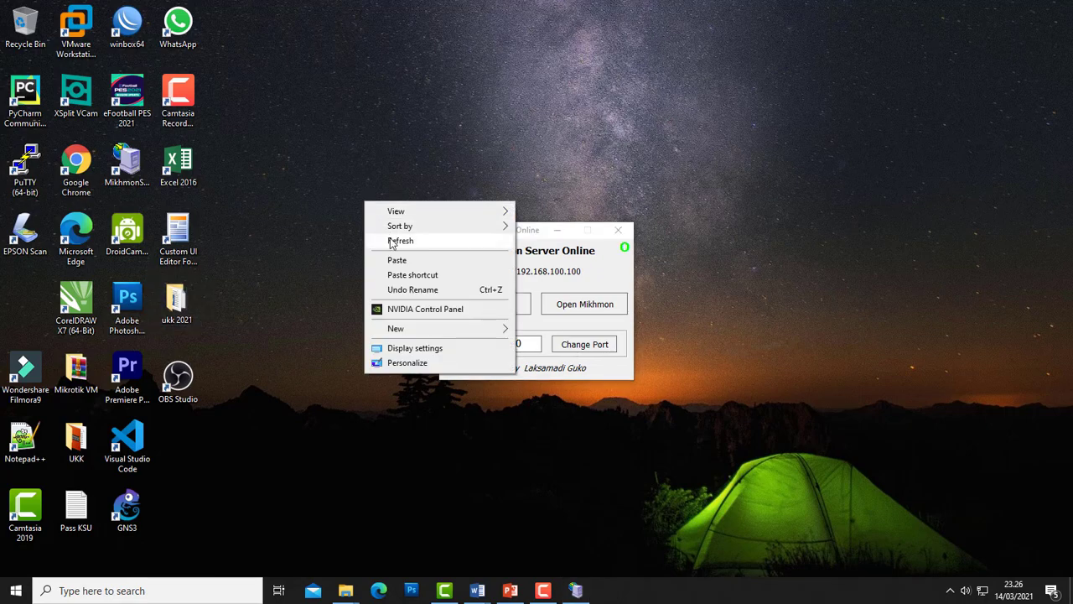
pyautogui.click(391, 240)
# - Launch WinBox and connect to the discovered MikroTik router as admin
pyautogui.doubleClick(126, 26)
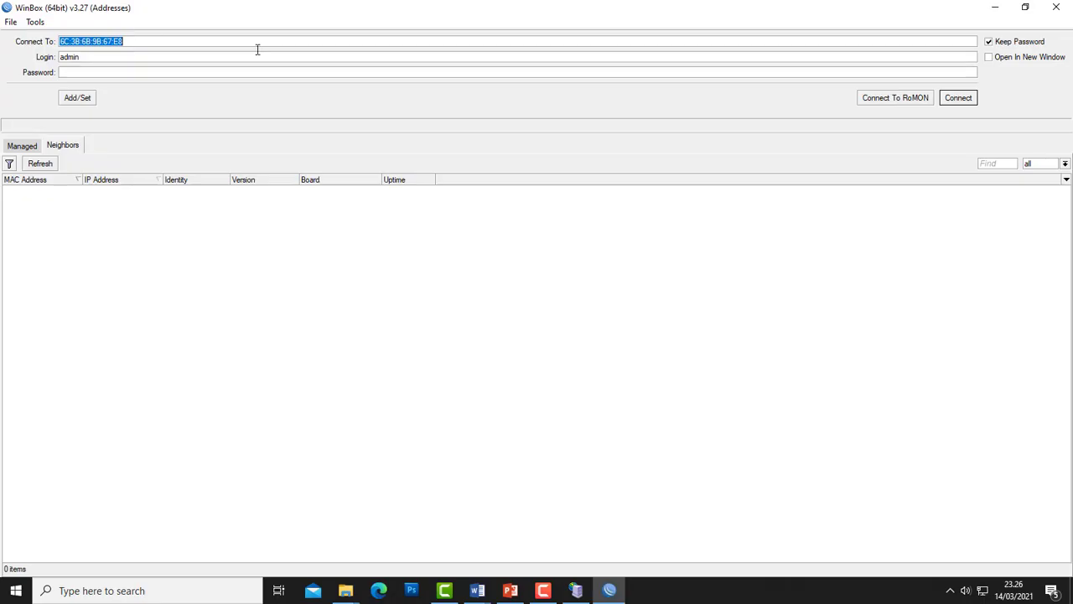
pyautogui.click(23, 191)
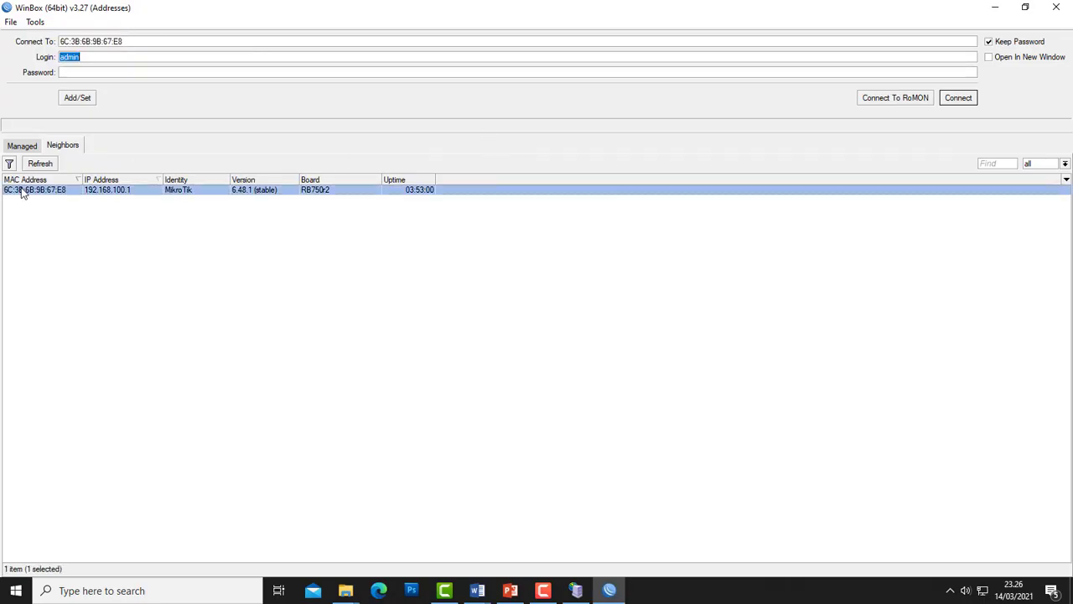
pyautogui.click(963, 99)
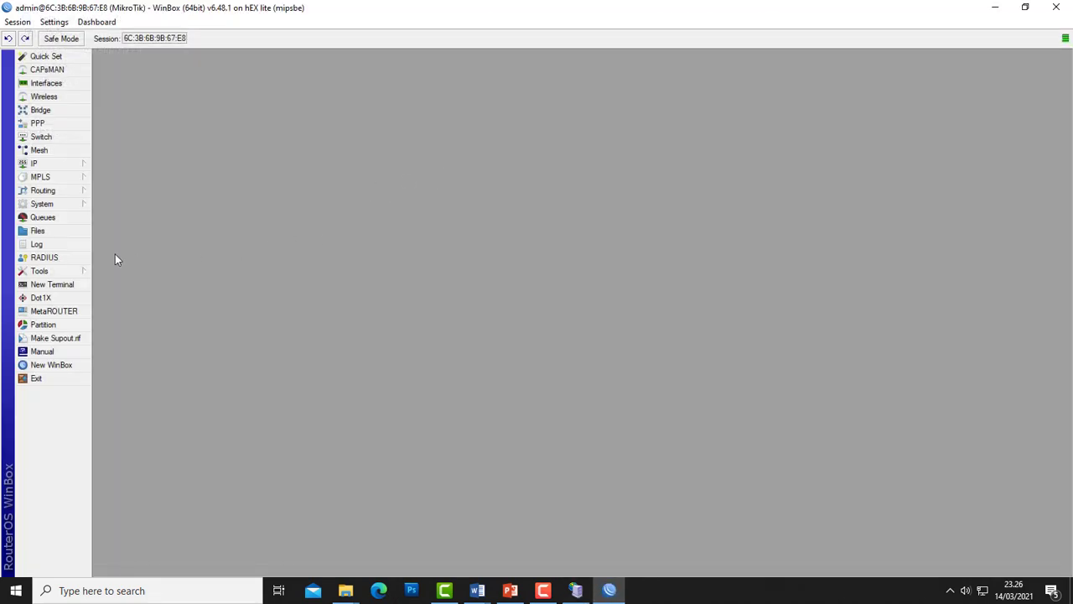
# - Open System > Users and delete the user1 account
pyautogui.click(68, 206)
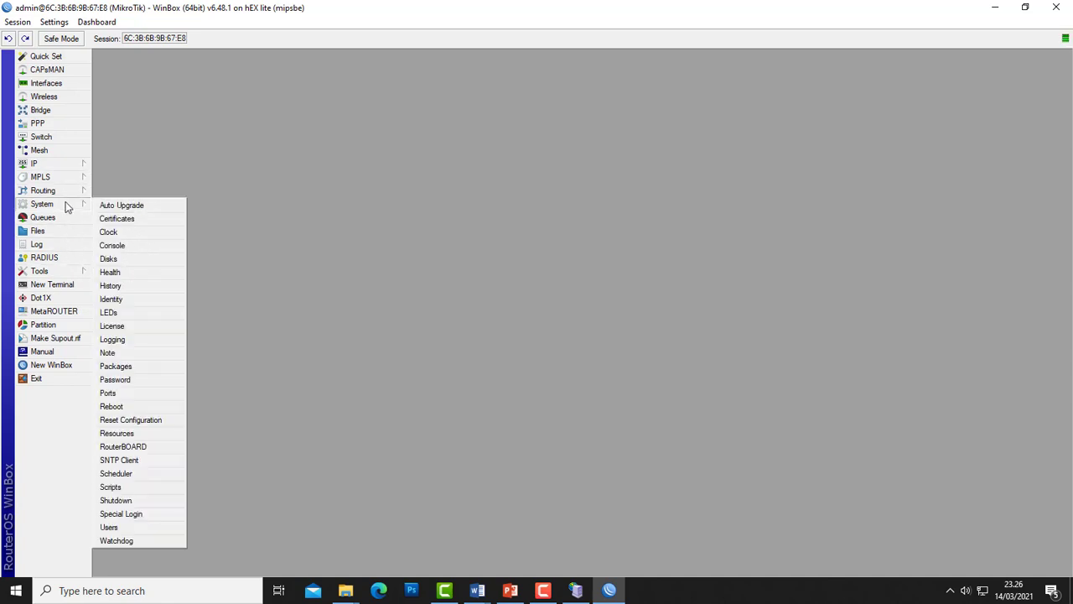
pyautogui.click(137, 530)
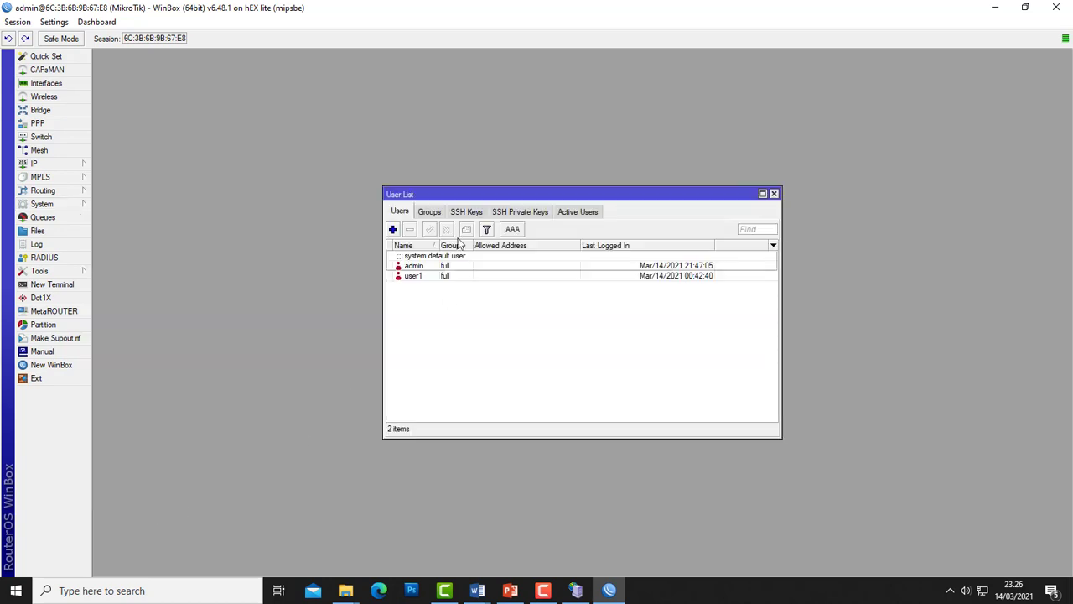
pyautogui.moveTo(461, 194); pyautogui.dragTo(407, 193)
pyautogui.click(360, 275)
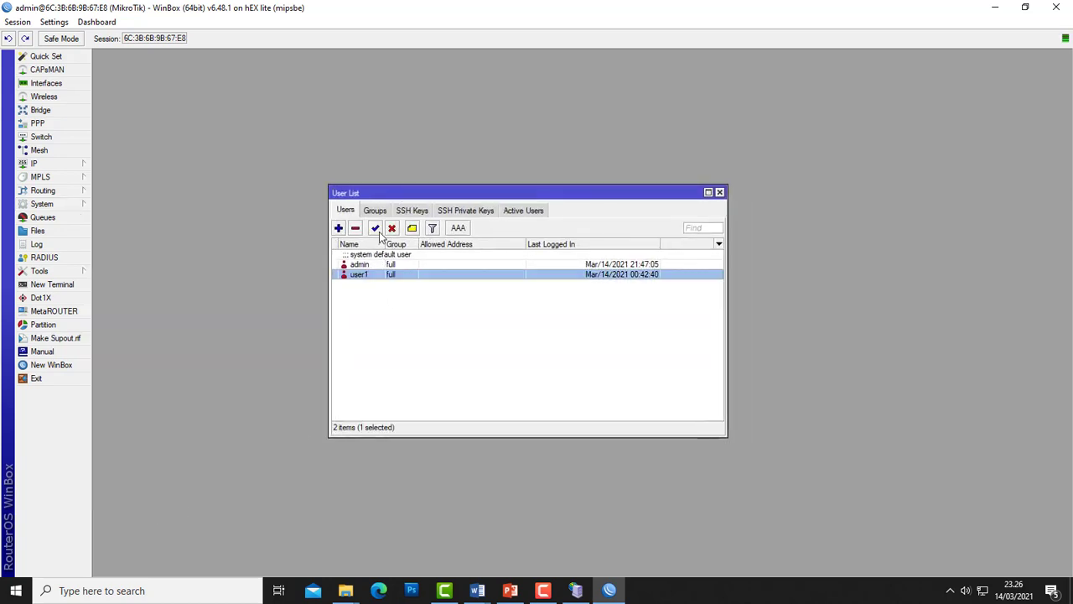
pyautogui.click(354, 228)
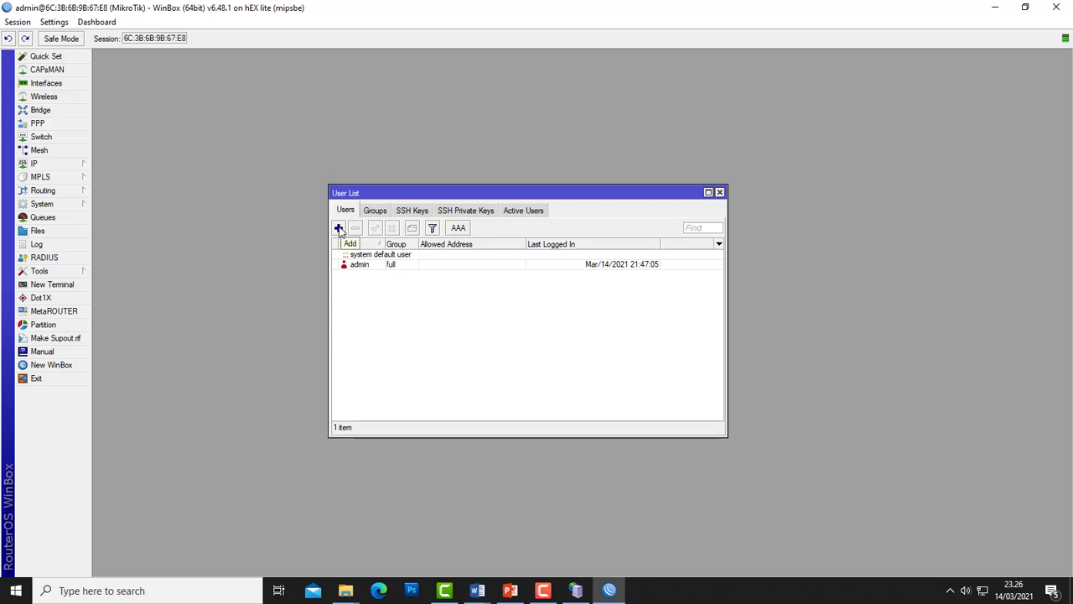
# - Add user ukk in the full group with a password, apply, and close the user list
pyautogui.moveTo(391, 195); pyautogui.dragTo(323, 187)
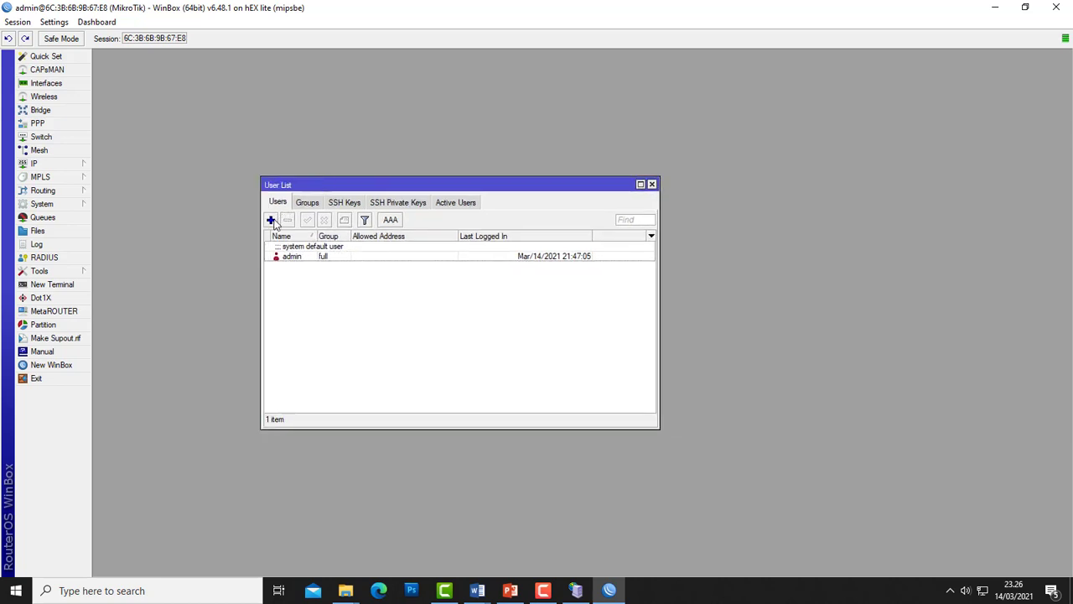
pyautogui.click(271, 220)
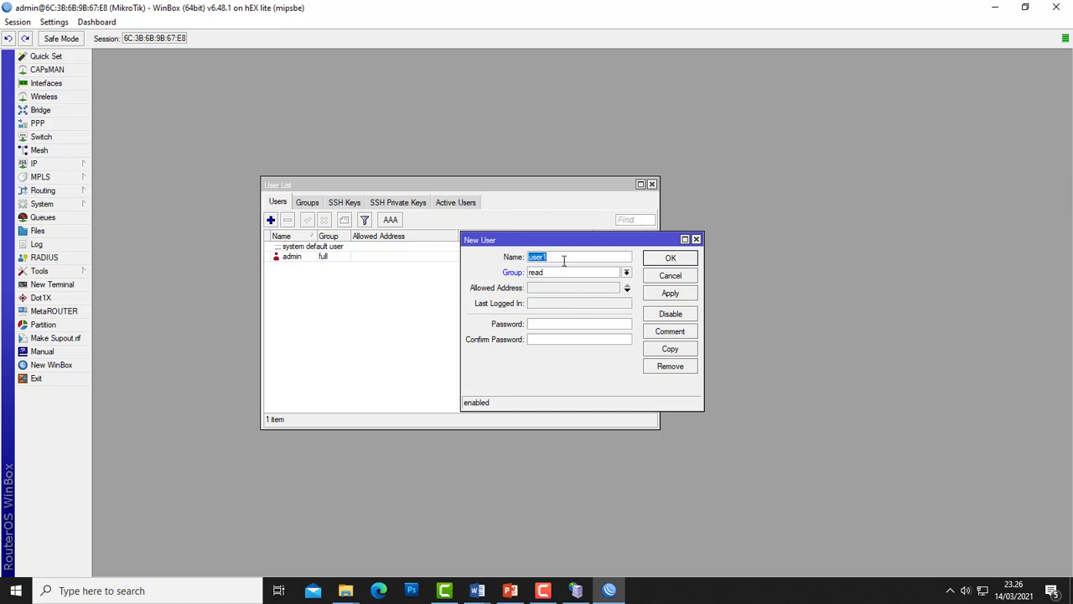
pyautogui.write('ukk')
pyautogui.click(626, 273)
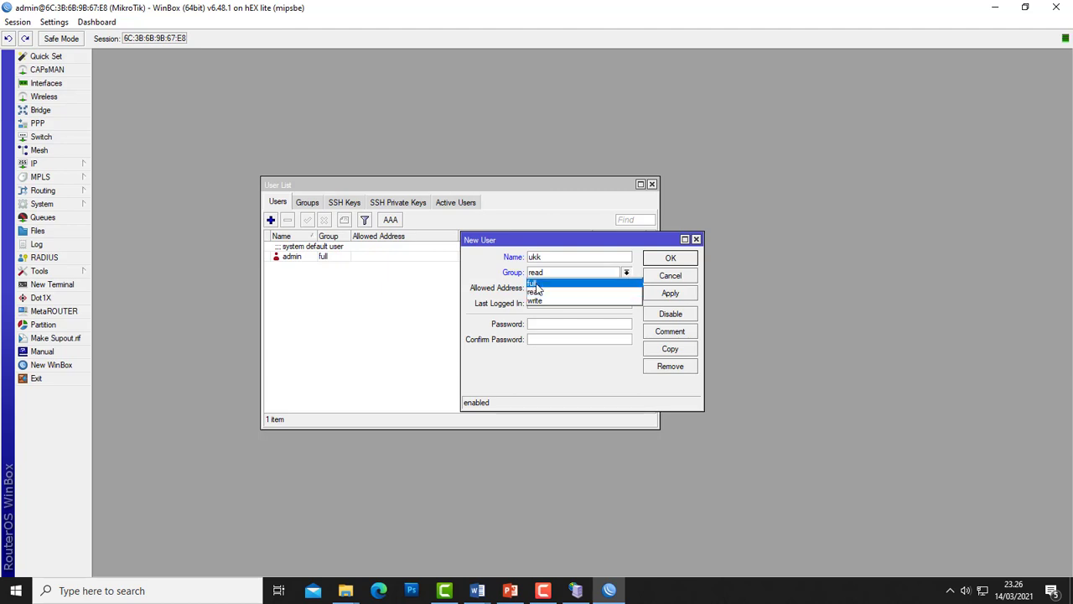
pyautogui.click(534, 284)
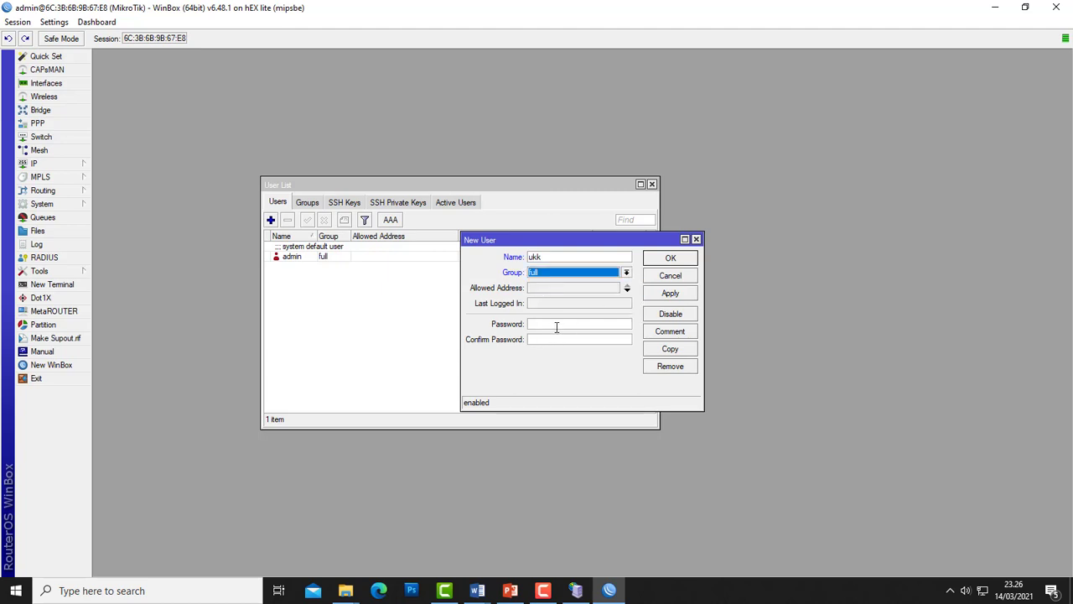
pyautogui.click(557, 325)
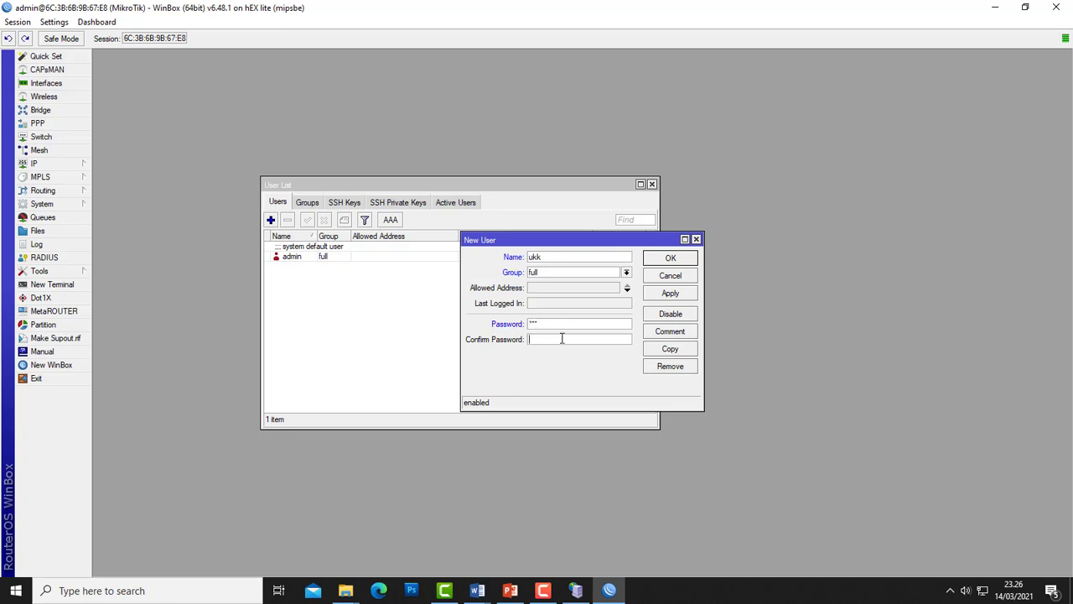
pyautogui.click(562, 338)
pyautogui.write('123')
pyautogui.click(668, 295)
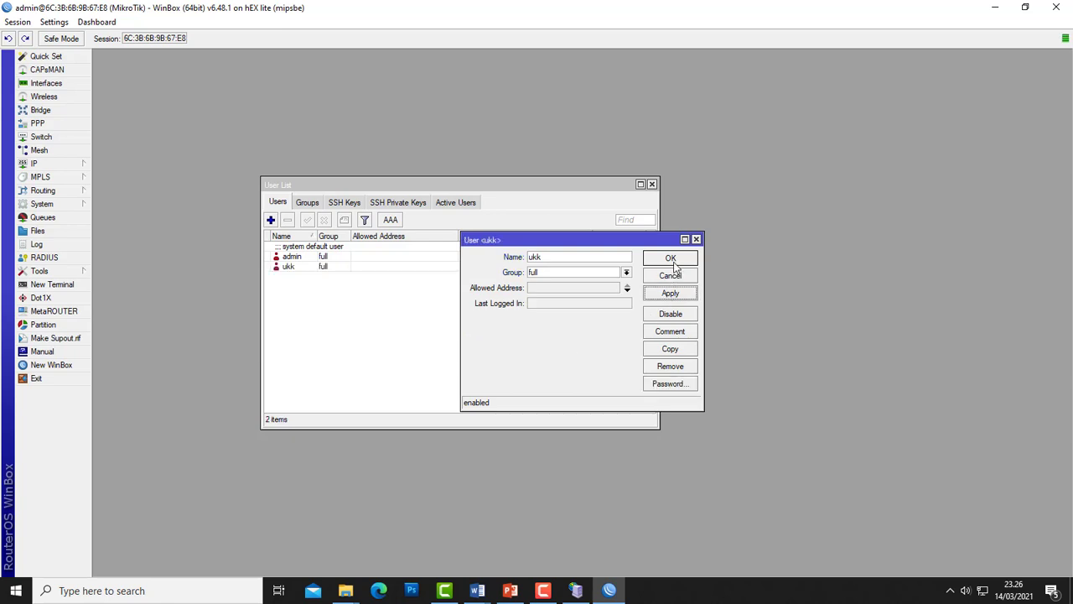
pyautogui.click(669, 259)
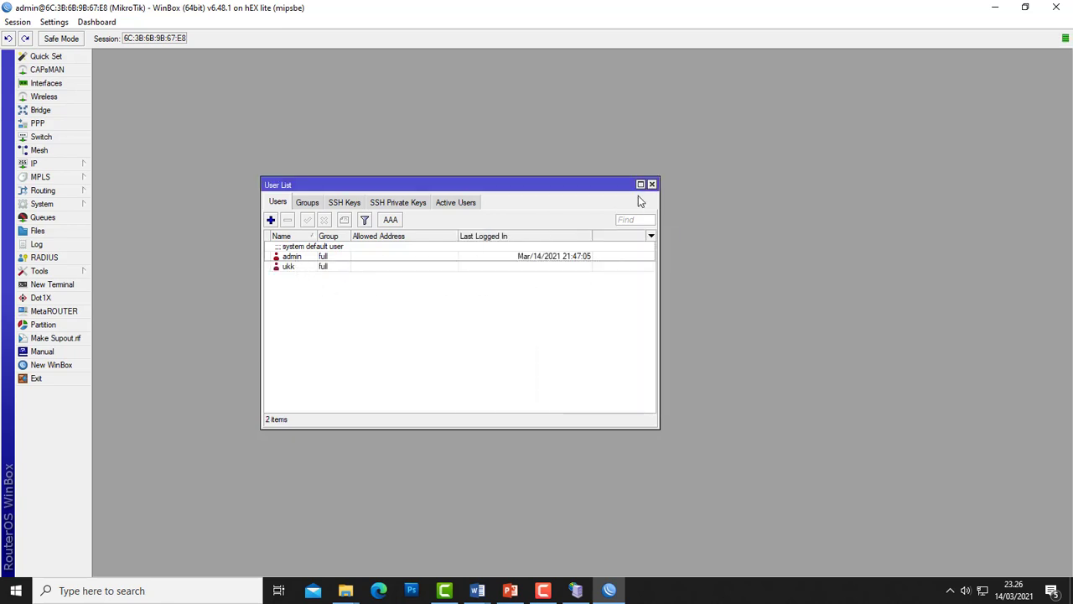
pyautogui.click(652, 184)
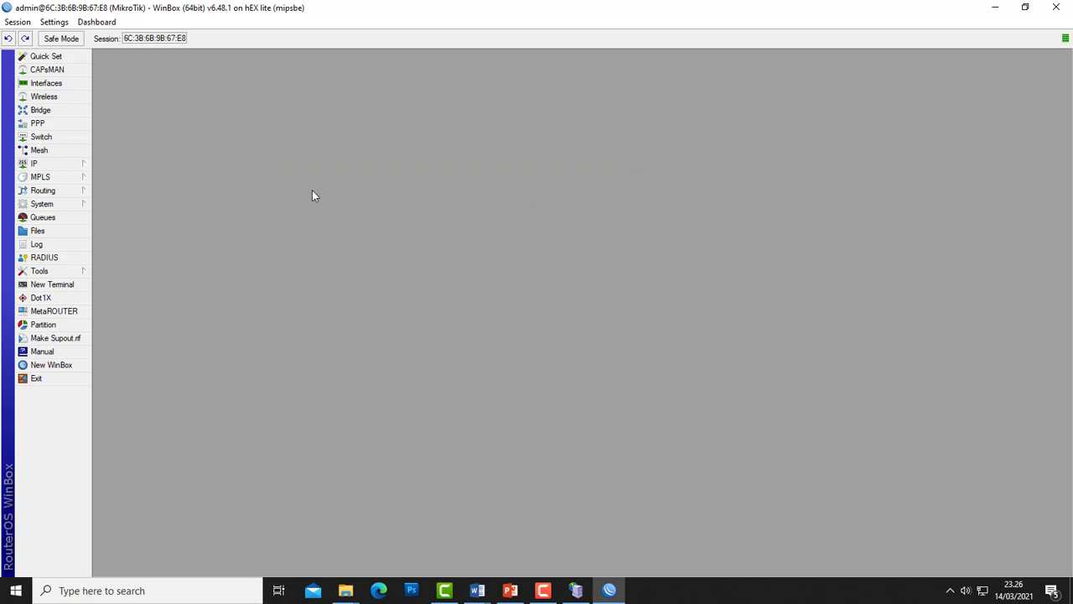
pyautogui.click(60, 207)
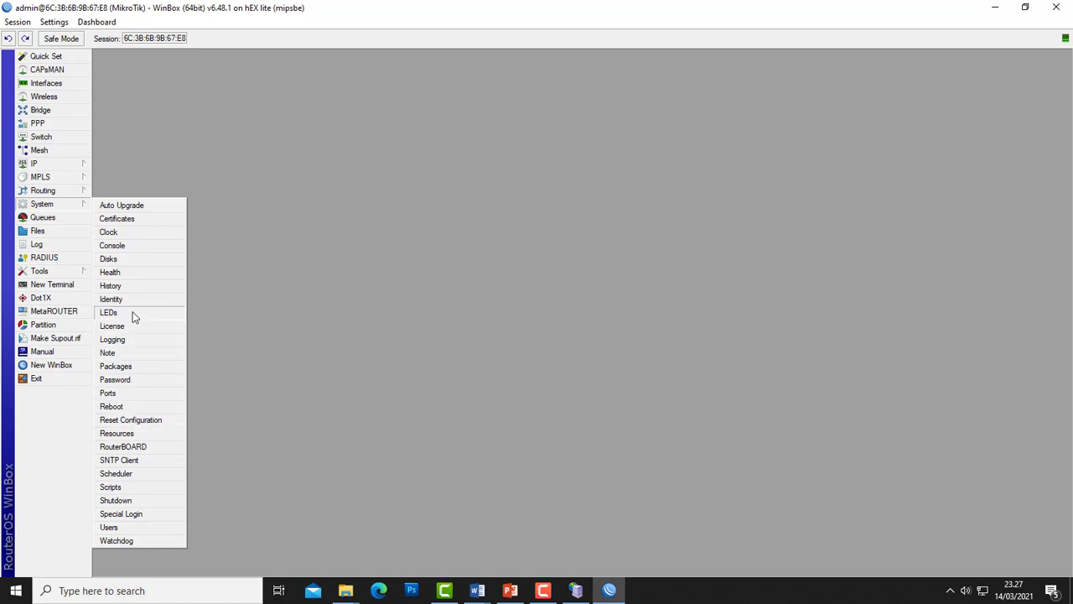
# - Browse the Routing and Tools menus, then open the IP menu
pyautogui.click(69, 192)
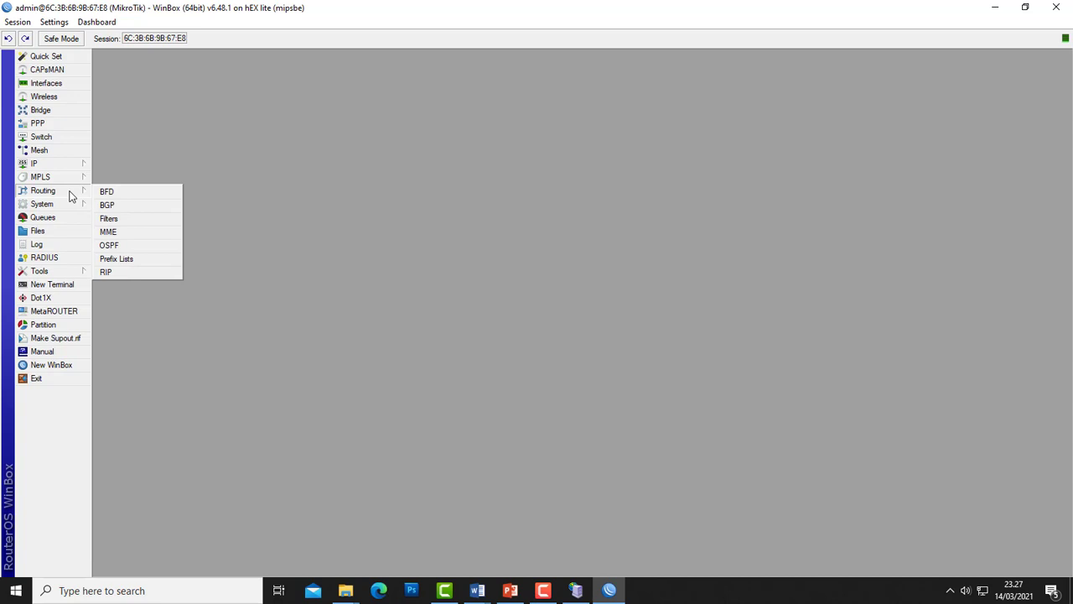
pyautogui.click(59, 275)
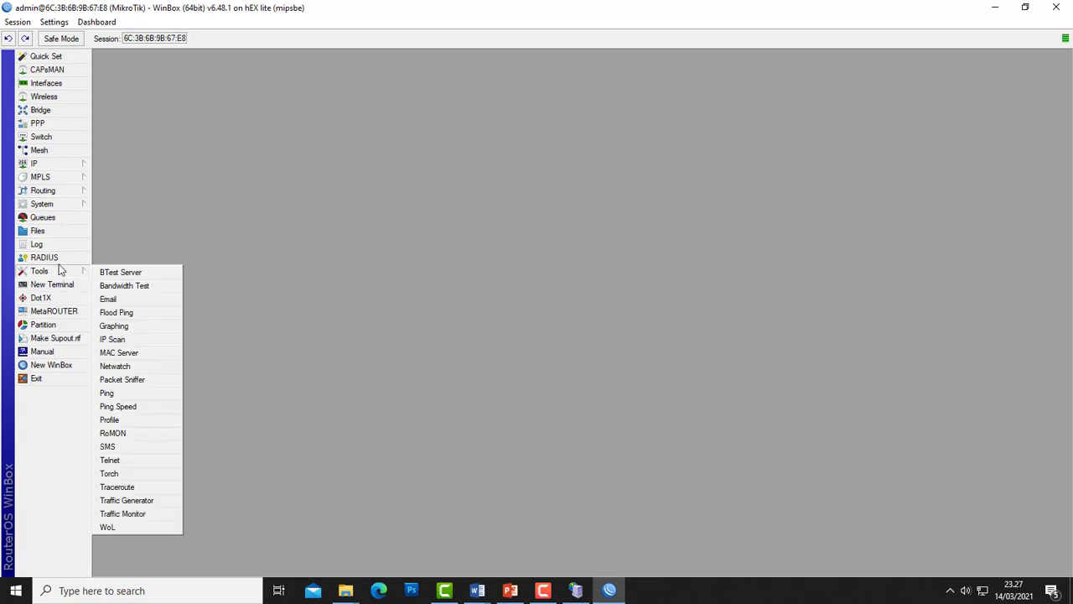
pyautogui.click(62, 271)
pyautogui.click(65, 206)
pyautogui.click(69, 191)
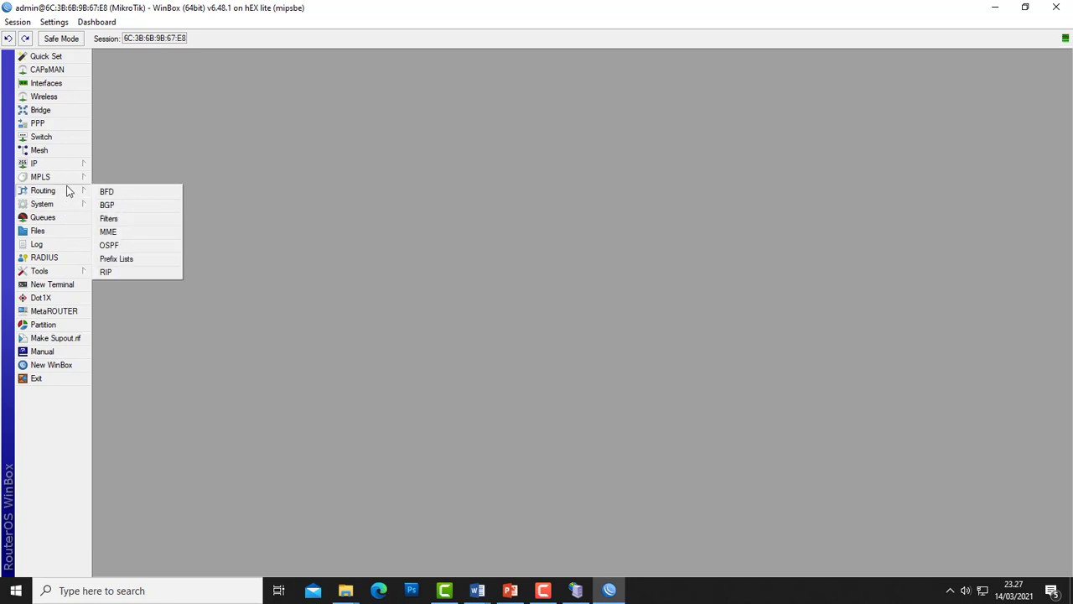
pyautogui.click(69, 177)
pyautogui.click(70, 164)
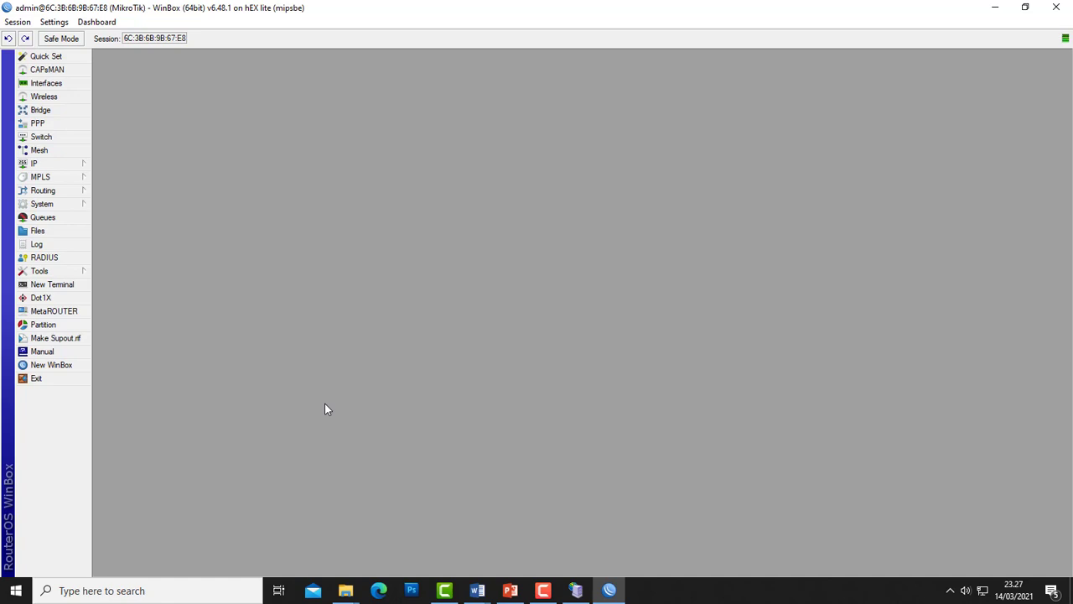
pyautogui.click(70, 167)
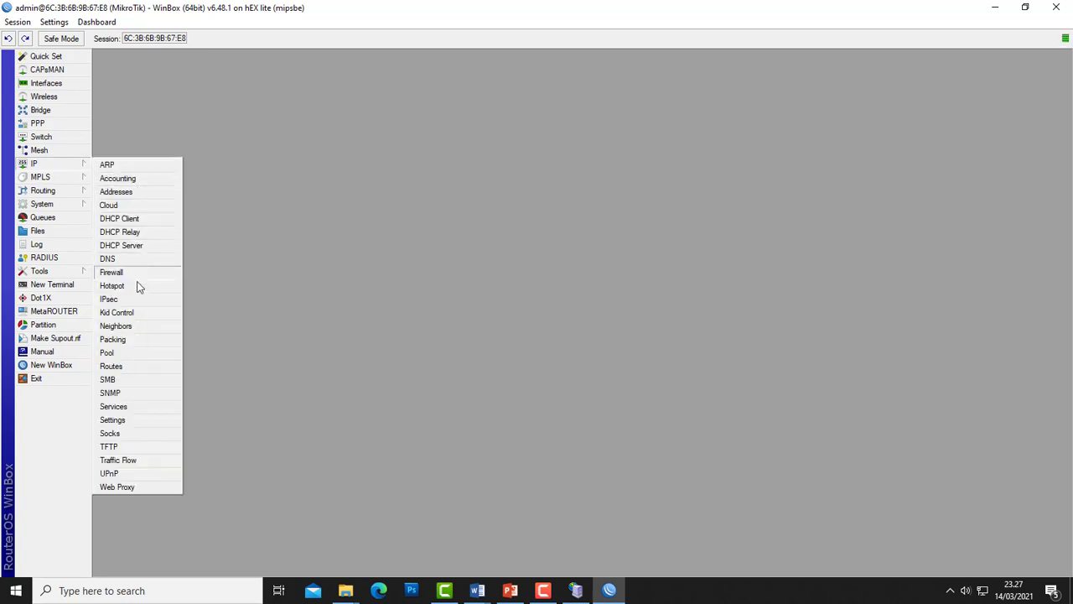
# - In IP Services, toggle the api service (port 8728) off and back on, then close the list
pyautogui.click(115, 408)
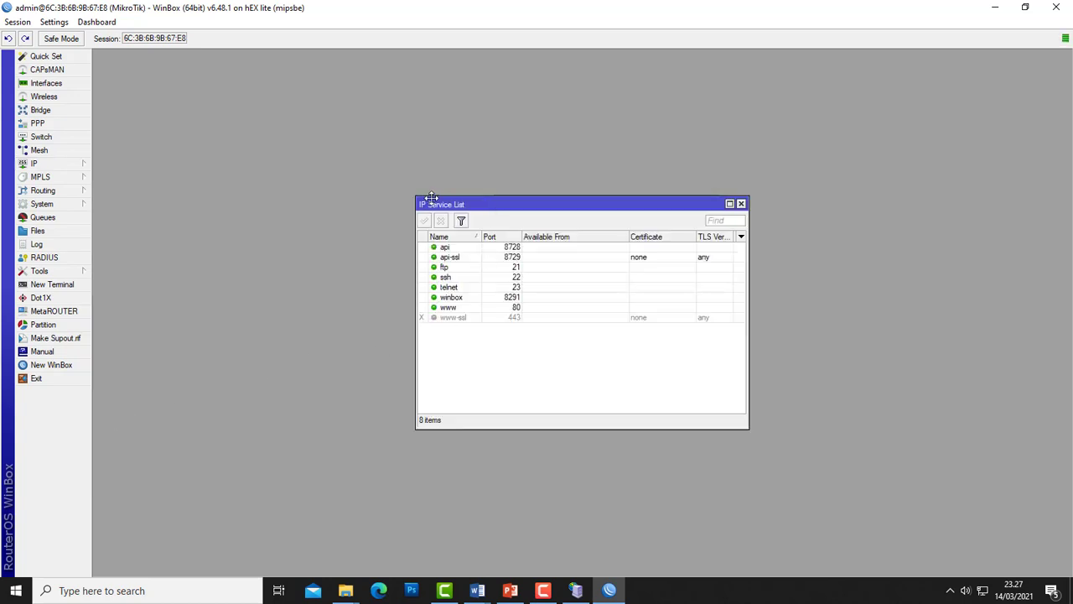
pyautogui.click(312, 228)
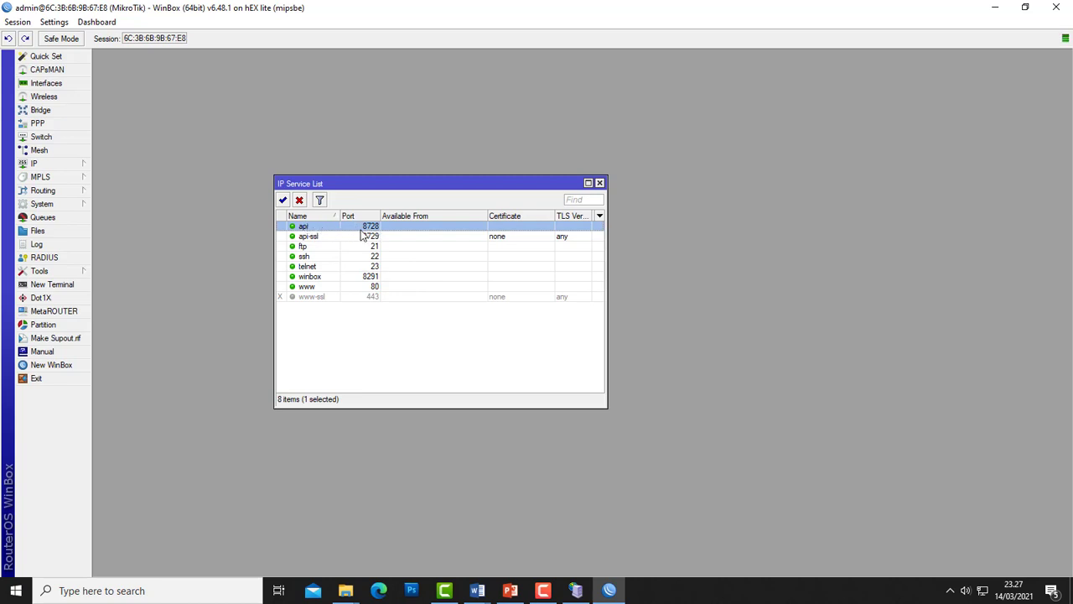
pyautogui.click(300, 202)
pyautogui.click(284, 201)
pyautogui.click(600, 184)
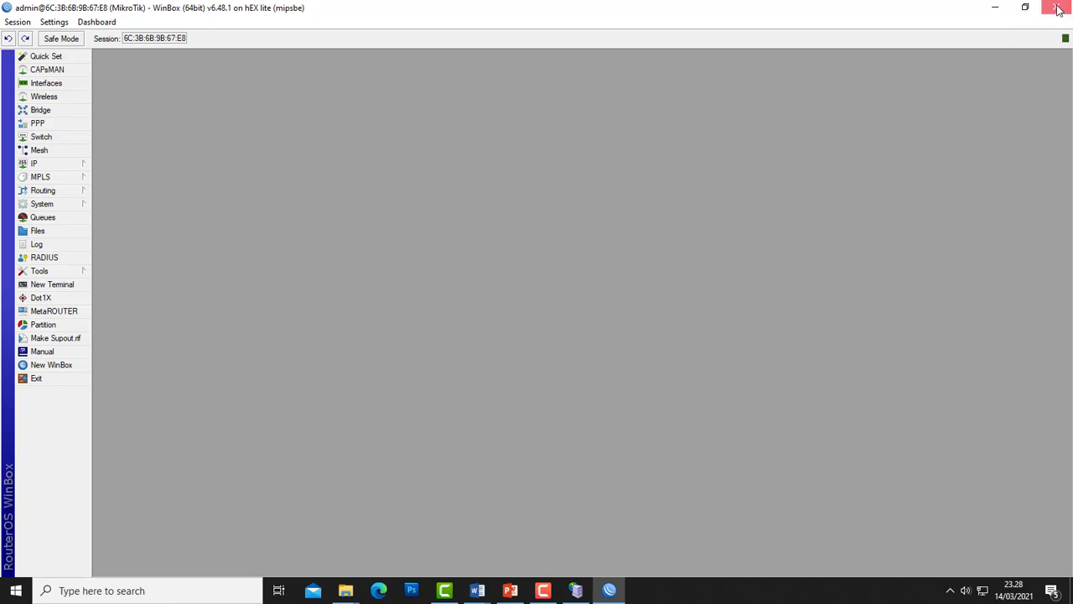
# - Minimize WinBox and refresh the desktop twice
pyautogui.click(989, 9)
pyautogui.rightClick(666, 156)
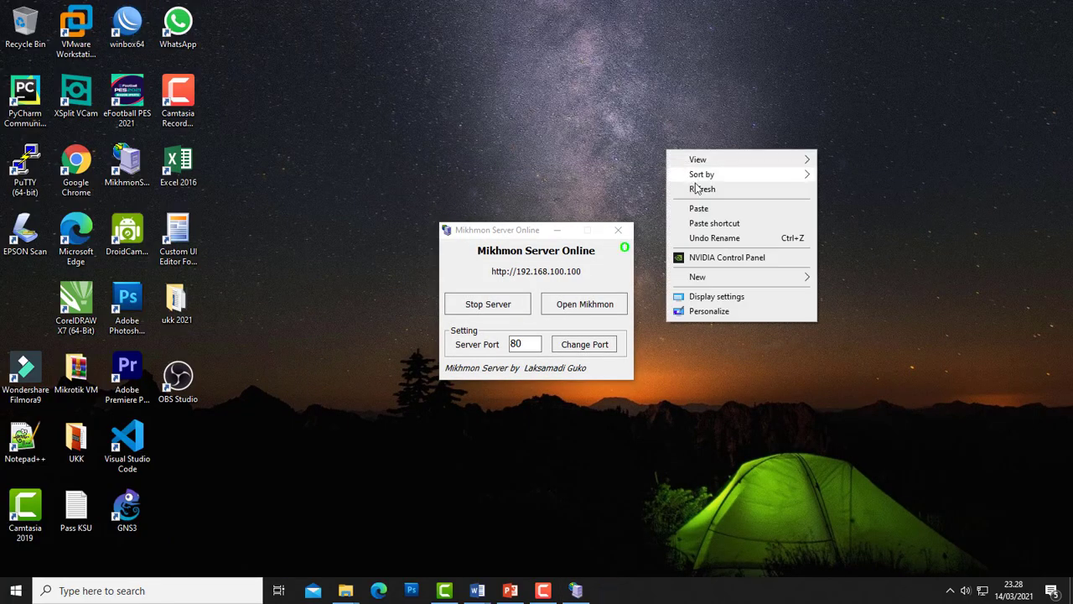
pyautogui.click(696, 186)
pyautogui.rightClick(669, 229)
pyautogui.click(701, 270)
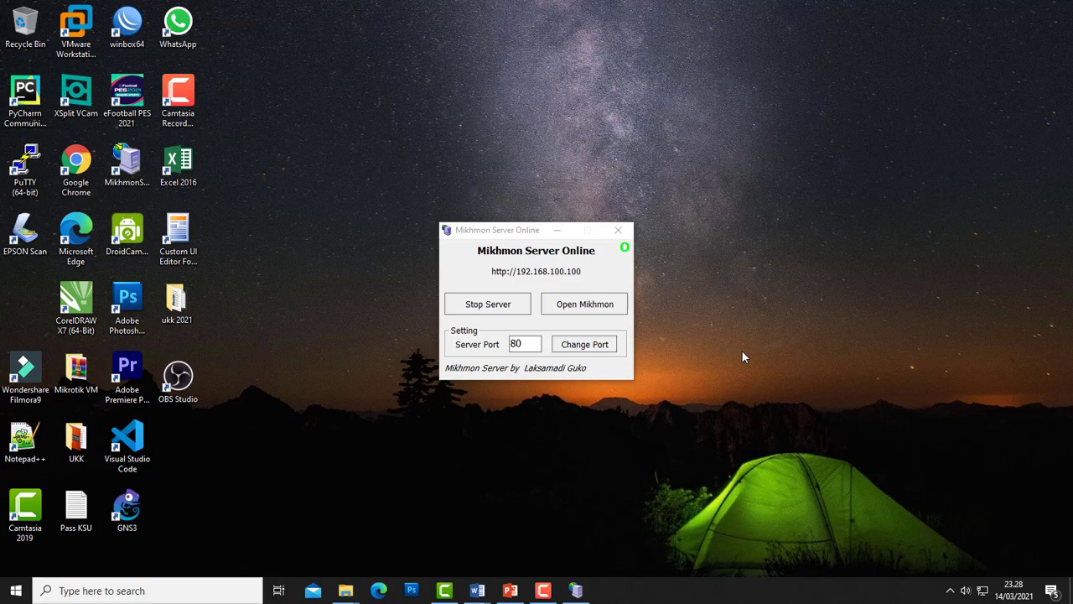
# - Open Mikhmon in Chrome from Mikhmon Server and close the YouTube and Facebook tabs
pyautogui.click(585, 303)
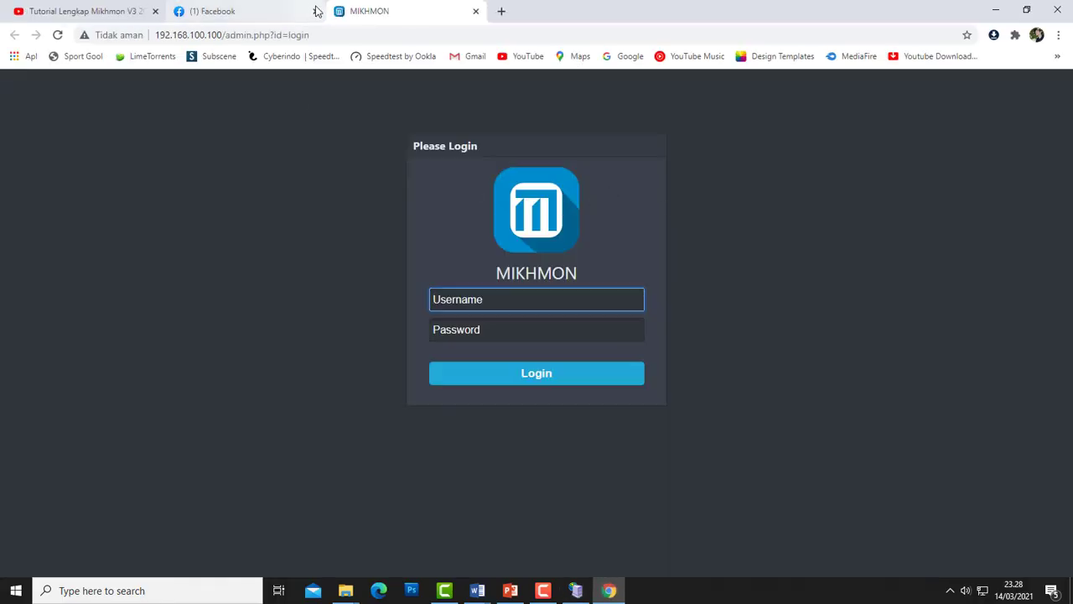
pyautogui.click(285, 11)
pyautogui.click(154, 11)
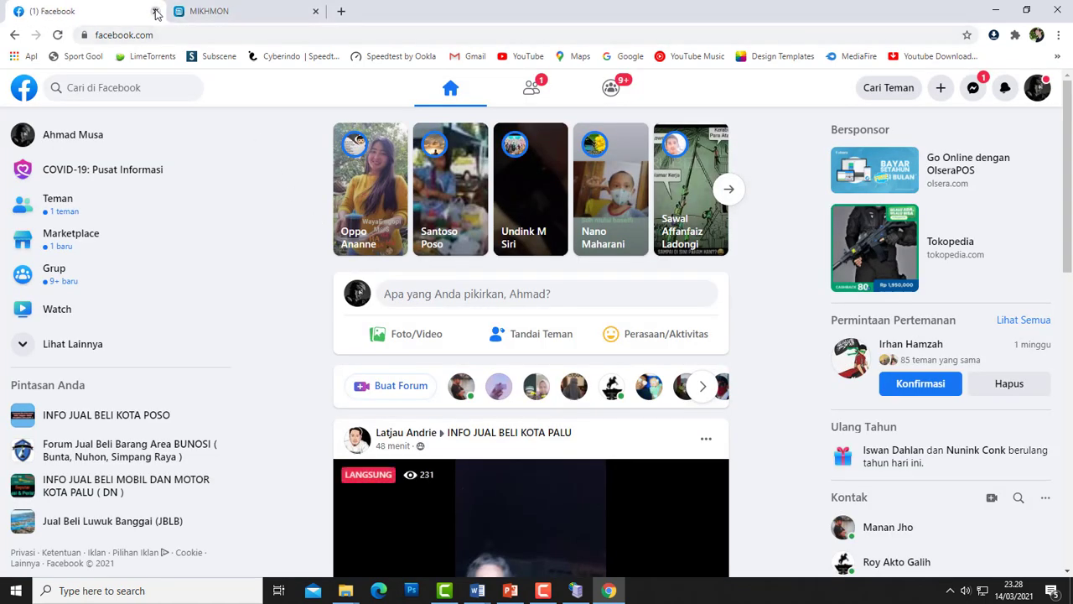
pyautogui.click(156, 11)
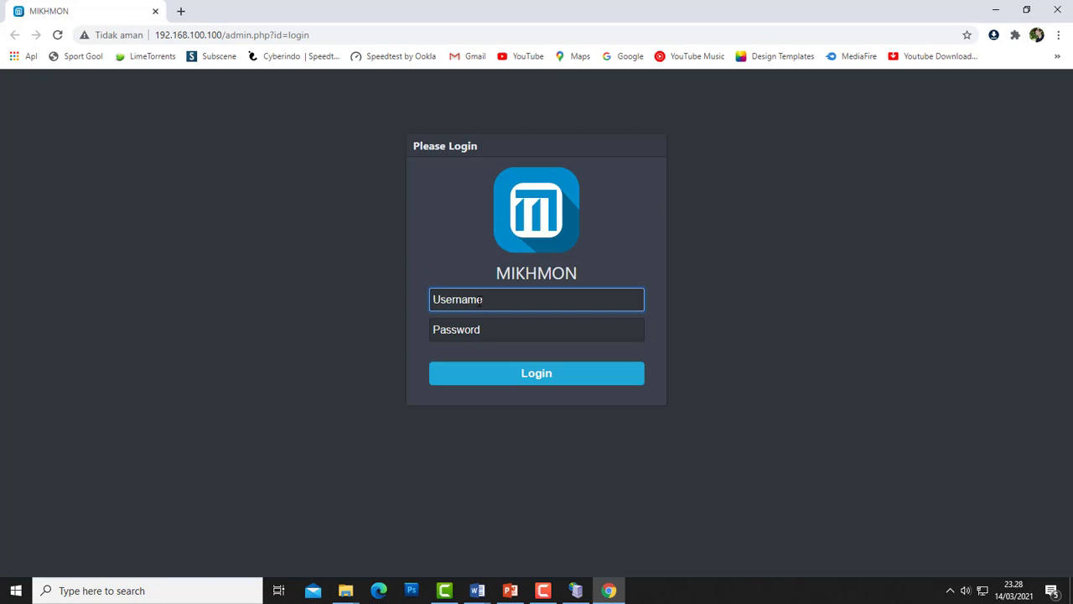
# - Log in to the Mikhmon admin panel with the admin username and password
pyautogui.write('mikhmon')
pyautogui.press('Tab')
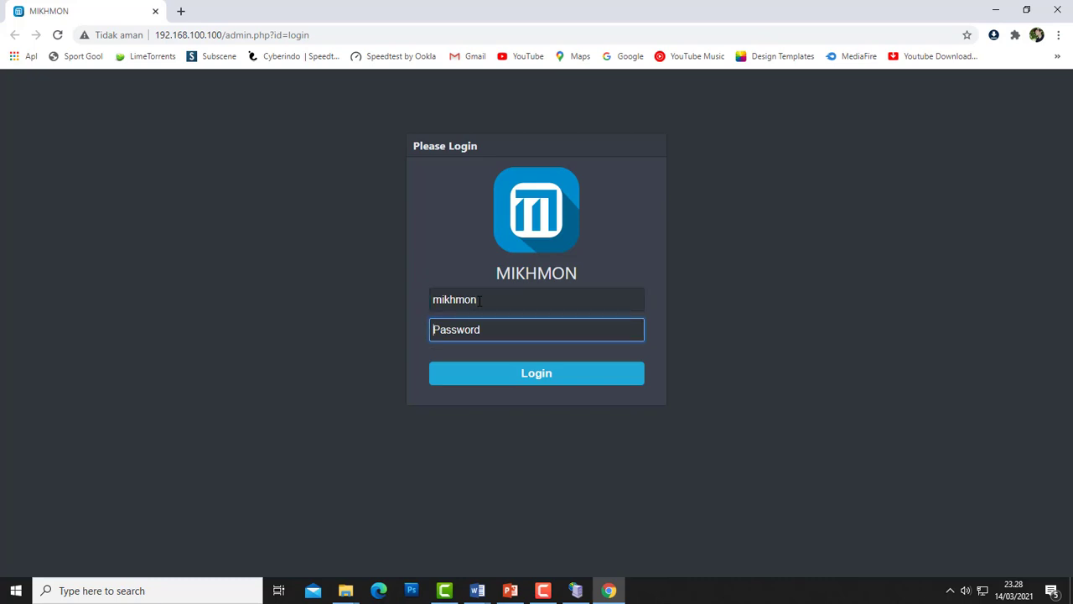
pyautogui.write('•')
pyautogui.press('BackSpace')
pyautogui.write('••••')
pyautogui.click(550, 378)
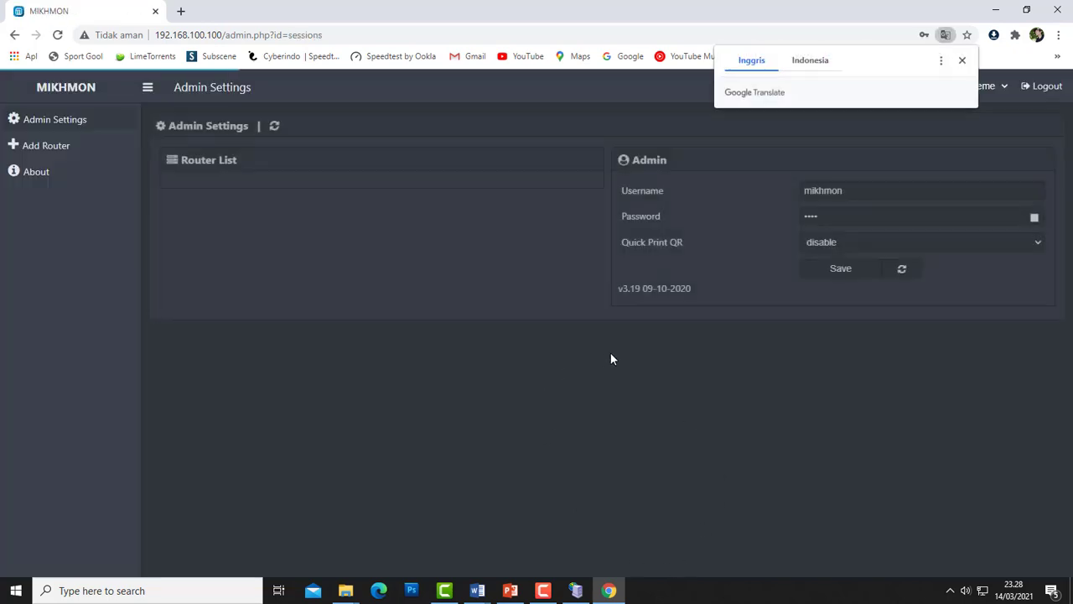
# - Dismiss the Translate popup, hide the password again, and add a new router session
pyautogui.click(961, 60)
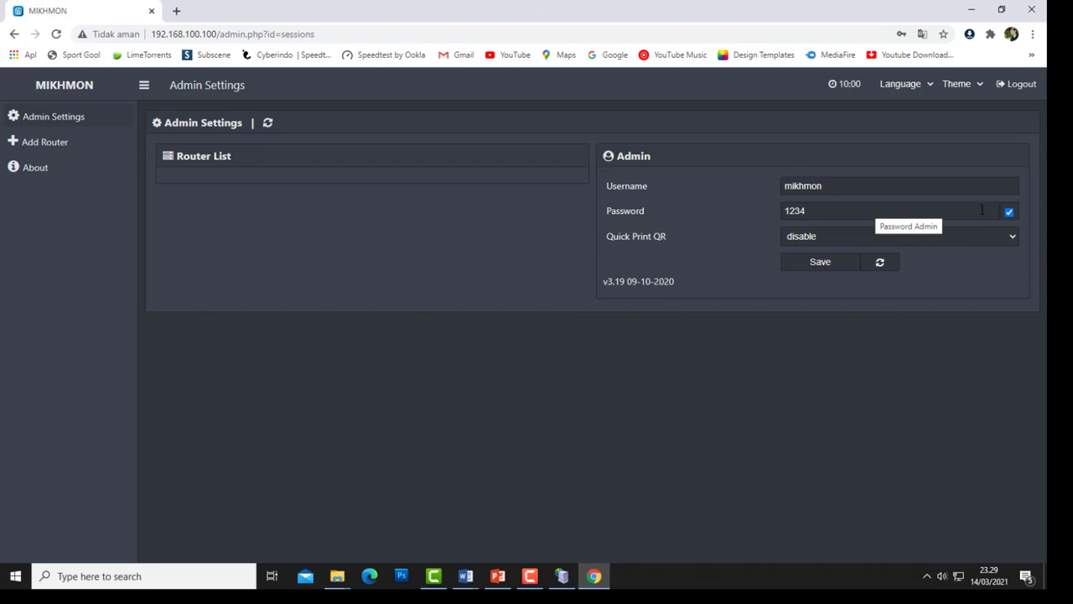
pyautogui.click(1008, 212)
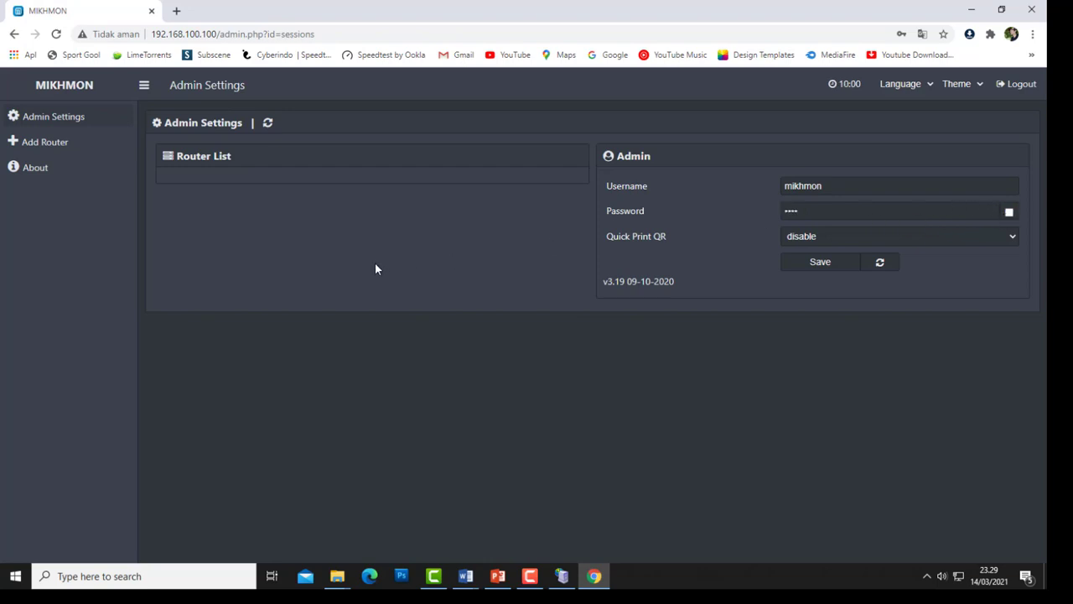
pyautogui.click(65, 144)
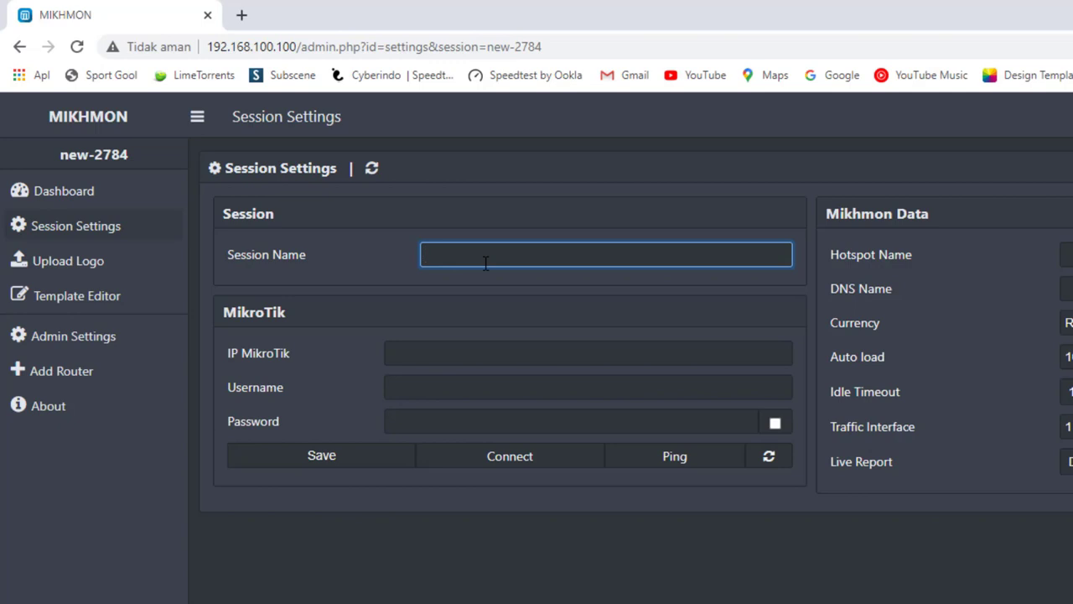
# - Name the session UKK and set the MikroTik IP to 192.168.100.1
pyautogui.write('UKK')
pyautogui.click(586, 350)
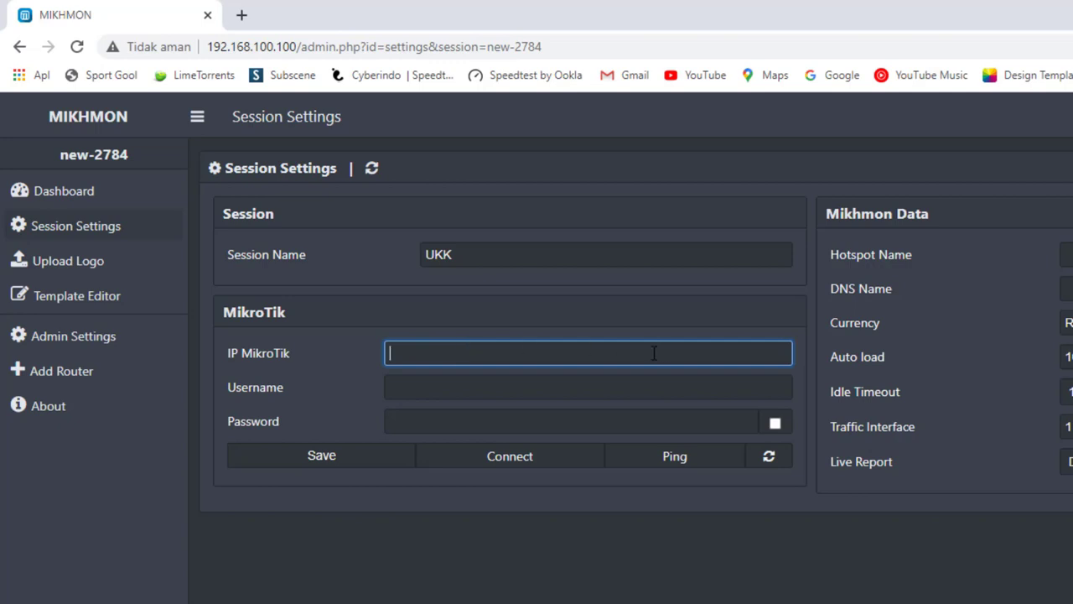
pyautogui.write('192.168.100.1')
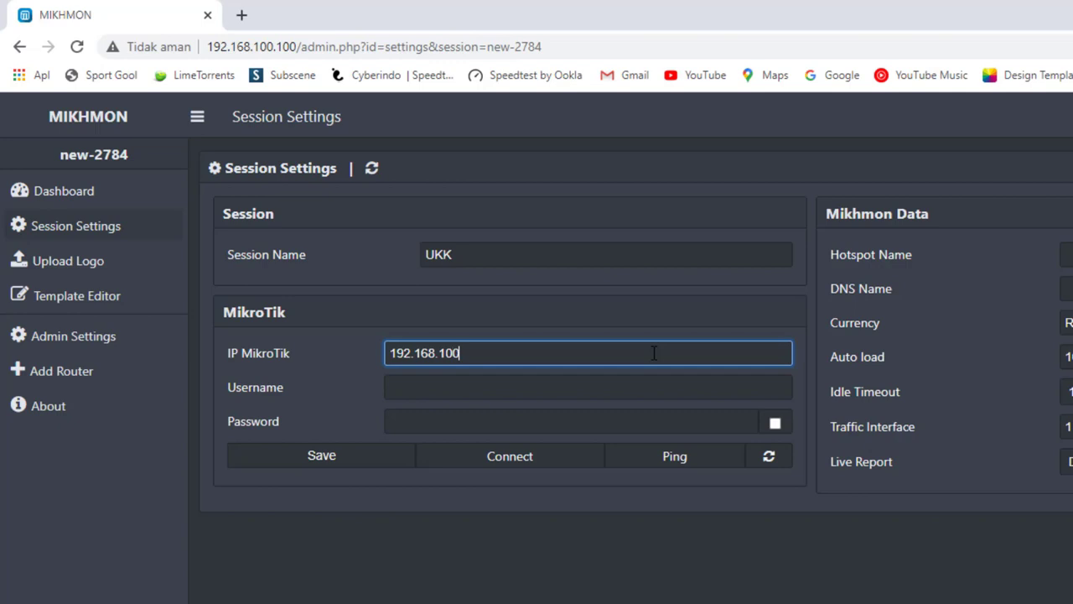
# - Enter the router username and password, set hotspot name UKK-TKJ, then minimize Chrome
pyautogui.click(534, 391)
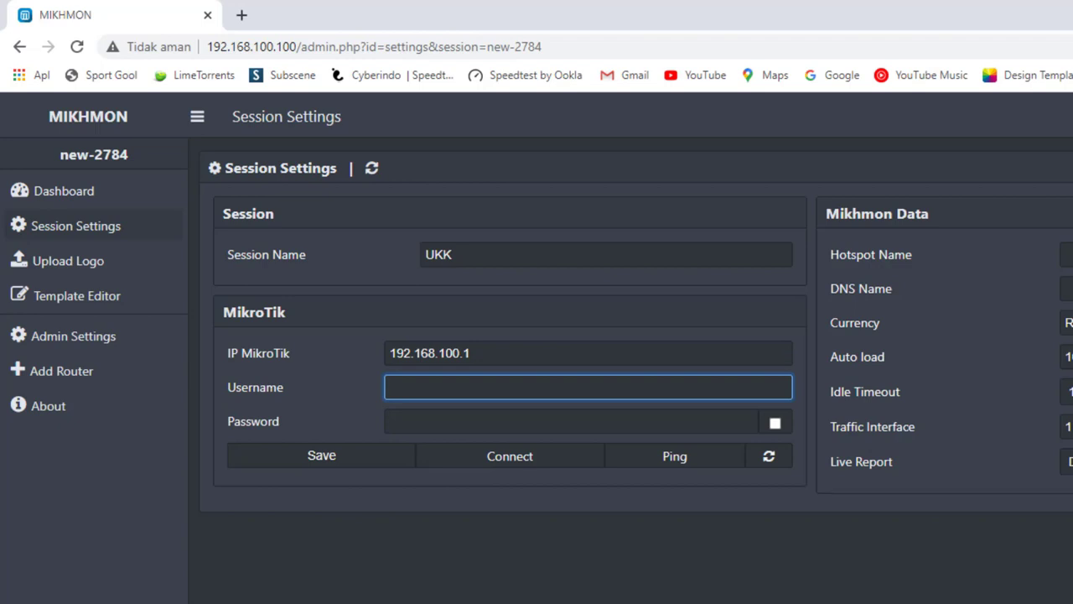
pyautogui.write('ukk')
pyautogui.click(446, 420)
pyautogui.write('ukk')
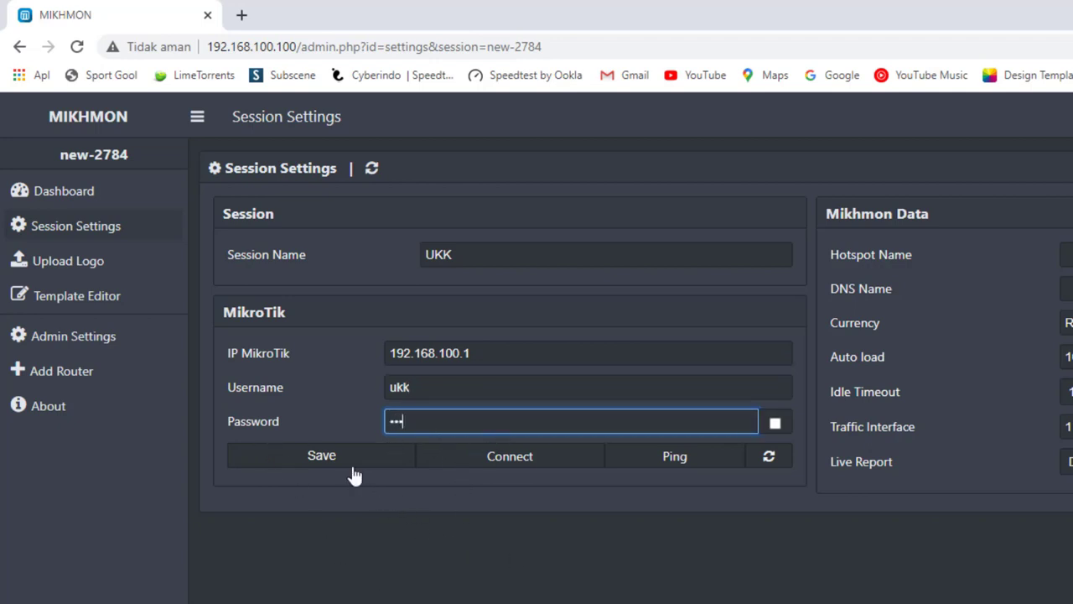
pyautogui.click(1066, 255)
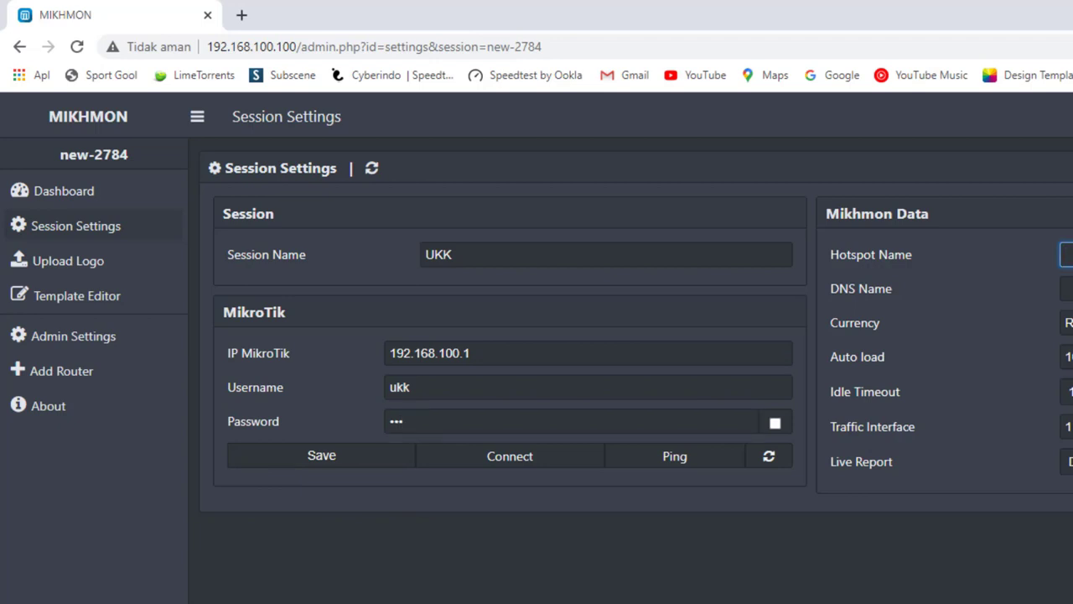
pyautogui.write('U')
pyautogui.click(1067, 289)
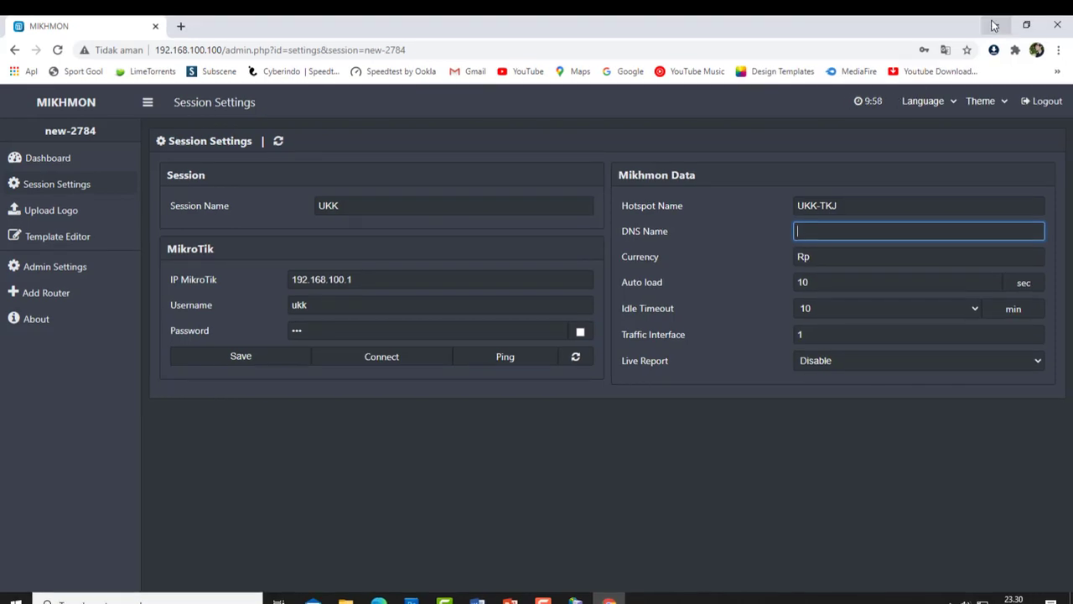
pyautogui.click(992, 25)
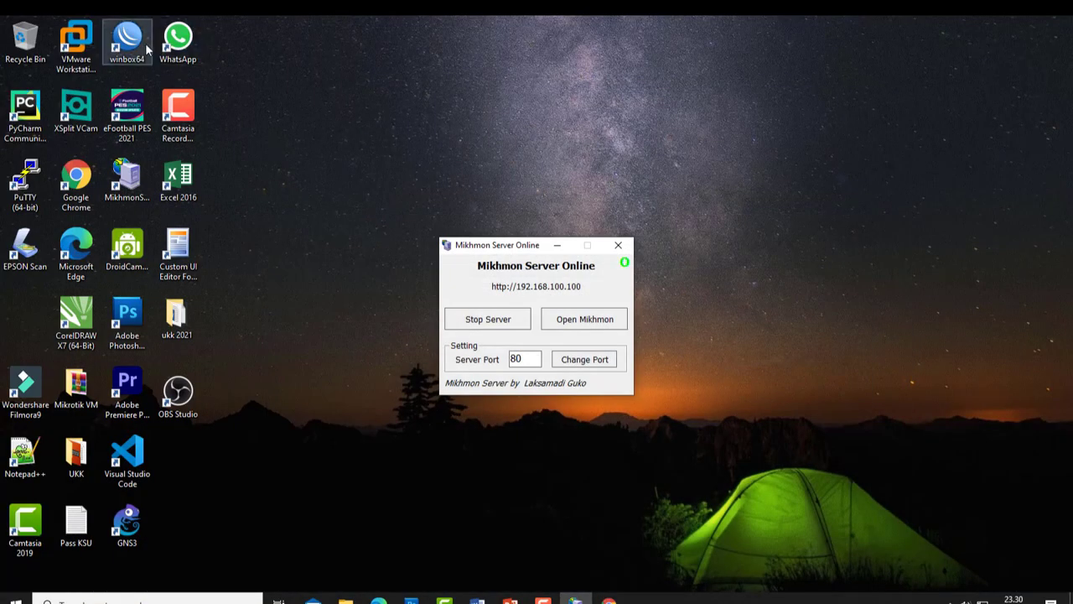
# - Launch WinBox, connect to the router, and show the IP > Hotspot Server Profiles list
pyautogui.doubleClick(128, 42)
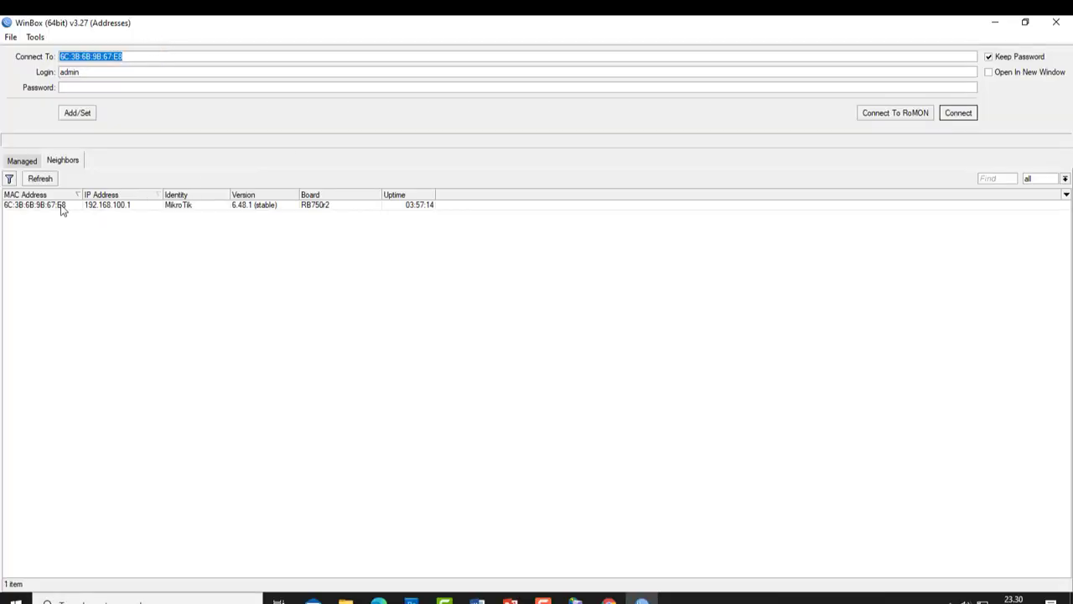
pyautogui.click(61, 210)
pyautogui.click(958, 112)
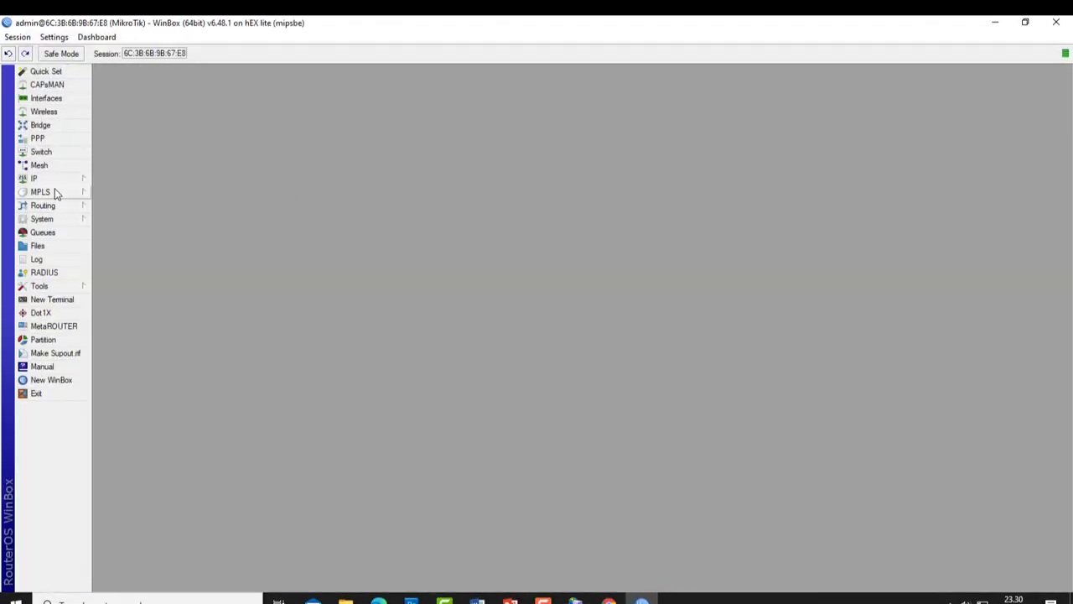
pyautogui.click(51, 178)
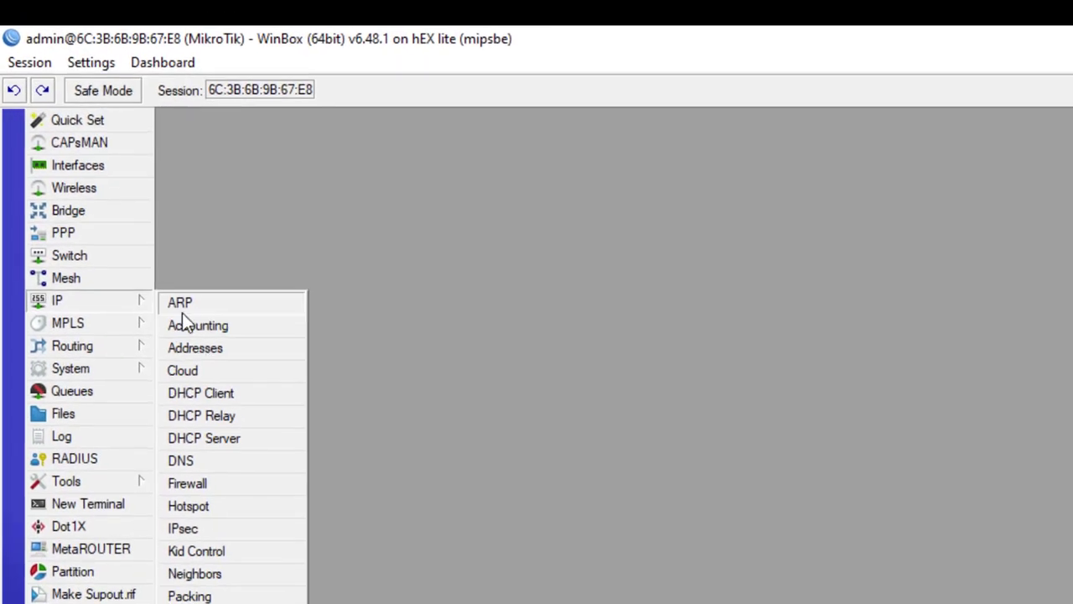
pyautogui.click(222, 516)
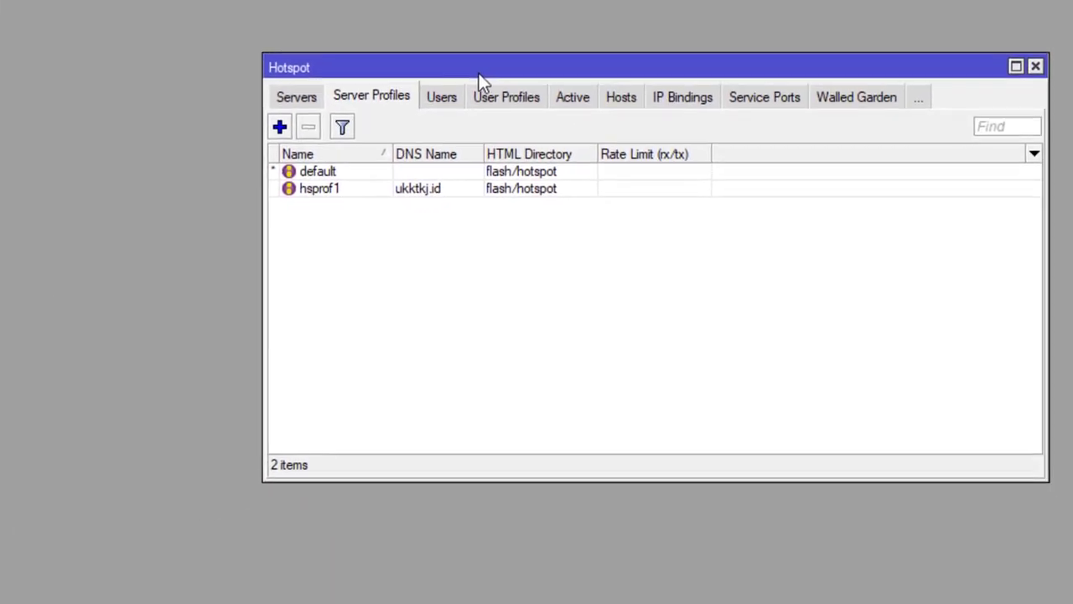
pyautogui.click(312, 98)
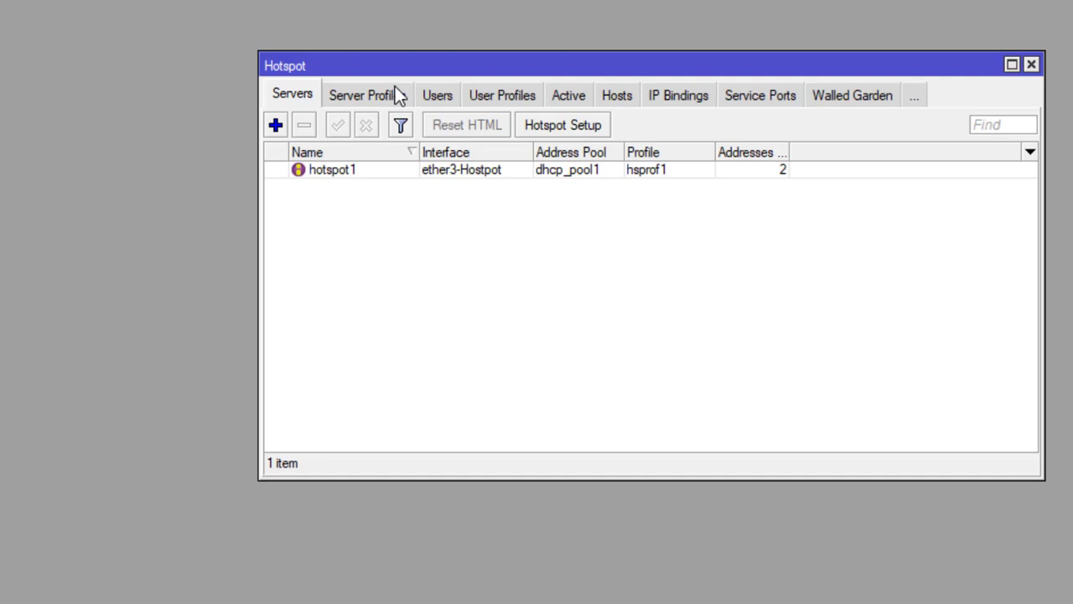
pyautogui.click(399, 95)
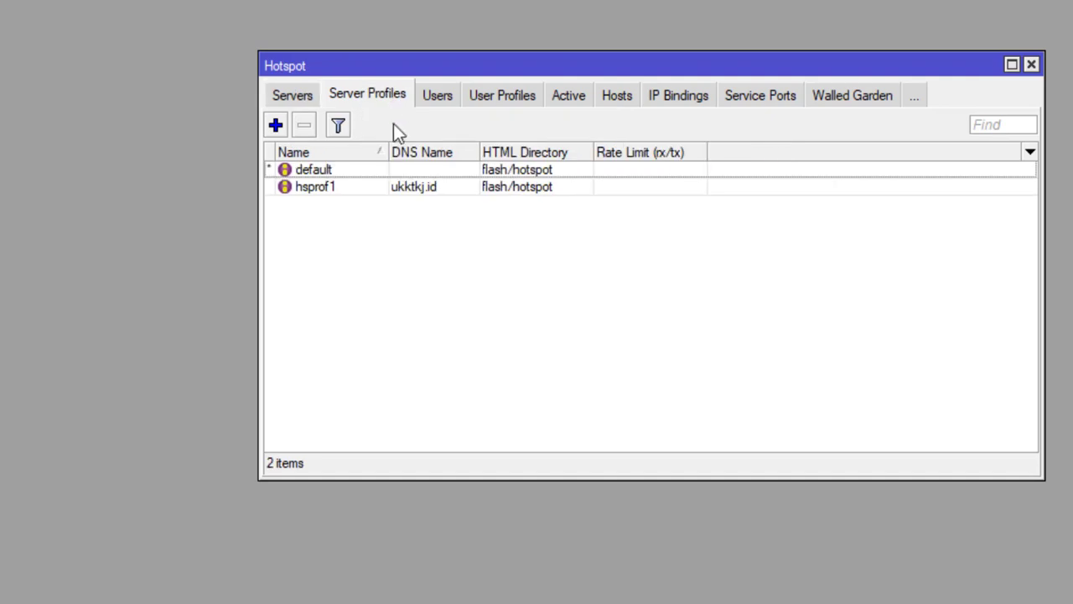
# - Copy the DNS name ukktkj.id from profile hsprof1 and close the hotspot windows
pyautogui.doubleClick(332, 193)
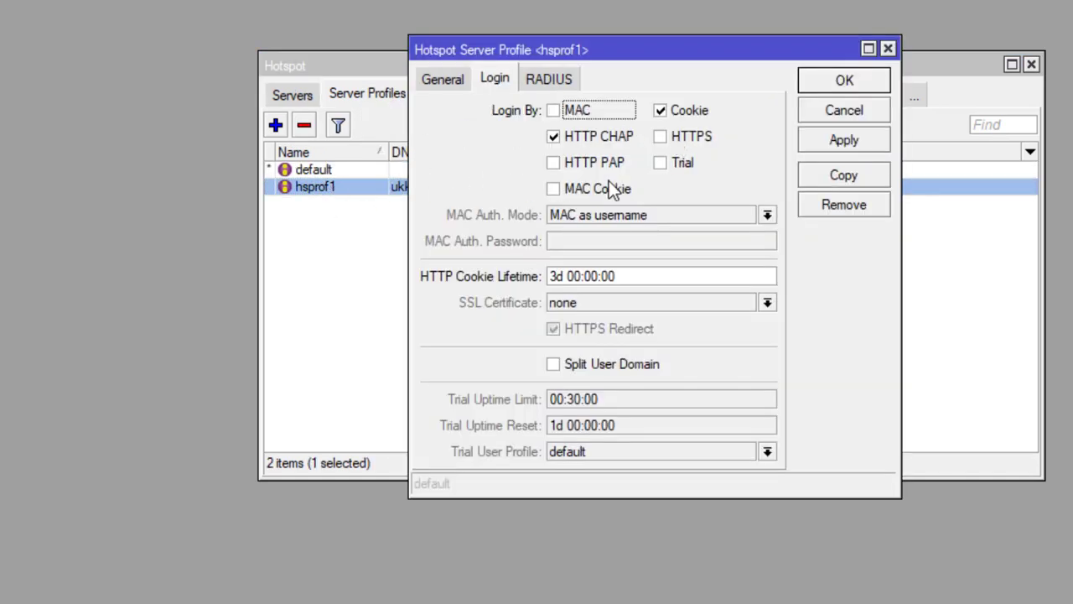
pyautogui.click(437, 77)
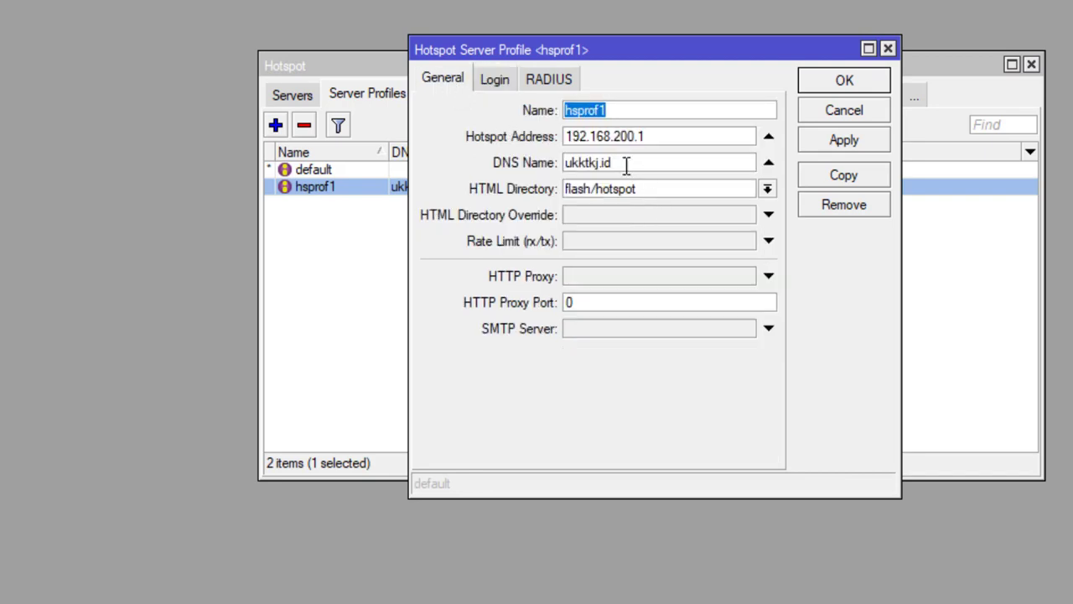
pyautogui.moveTo(628, 164); pyautogui.dragTo(531, 159)
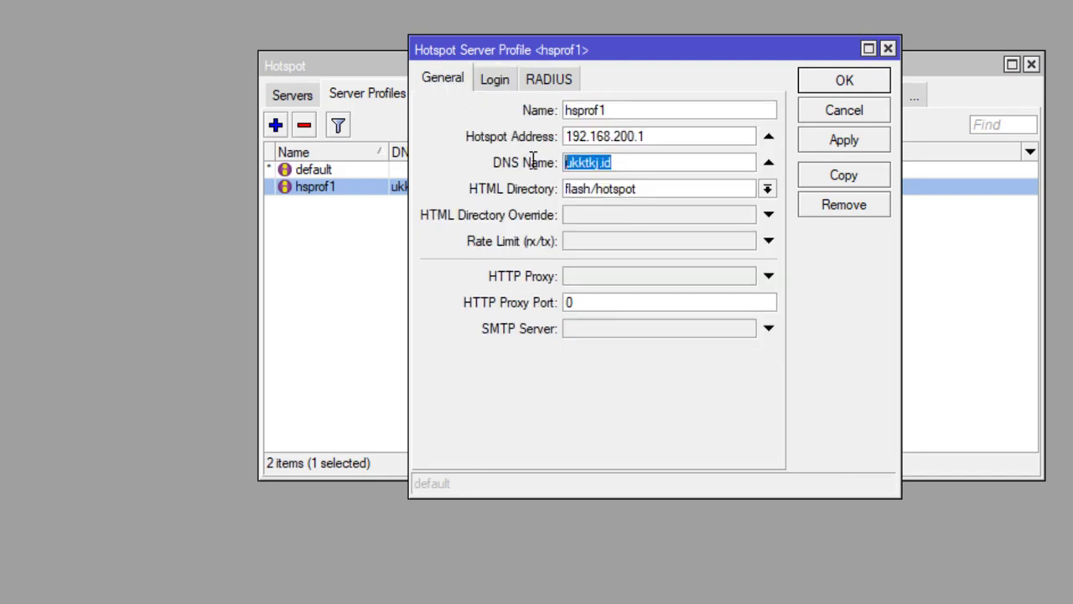
pyautogui.rightClick(602, 159)
pyautogui.click(650, 198)
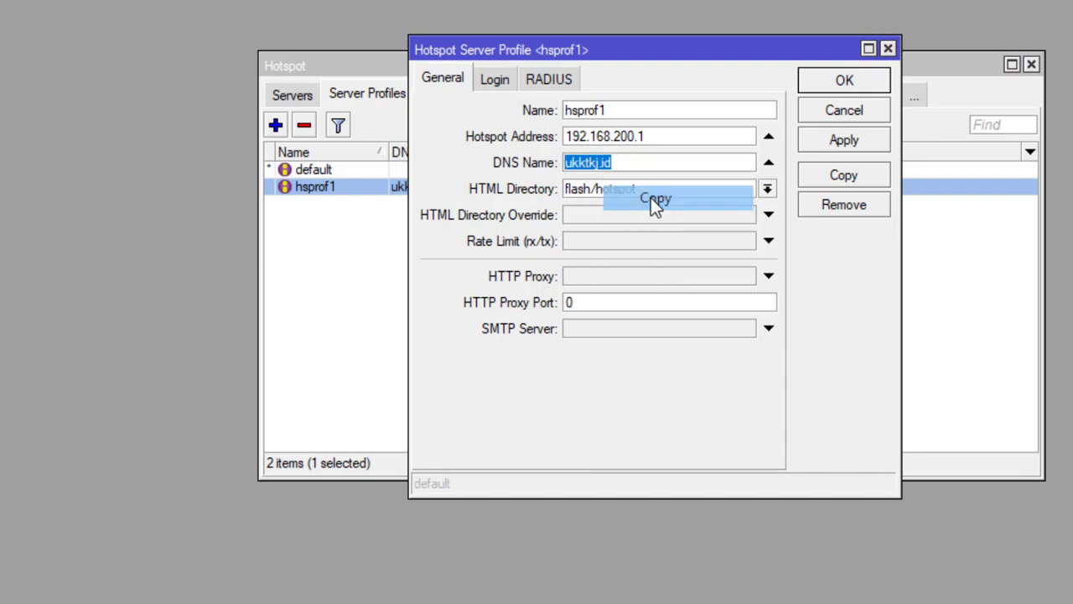
pyautogui.click(844, 82)
pyautogui.click(1032, 64)
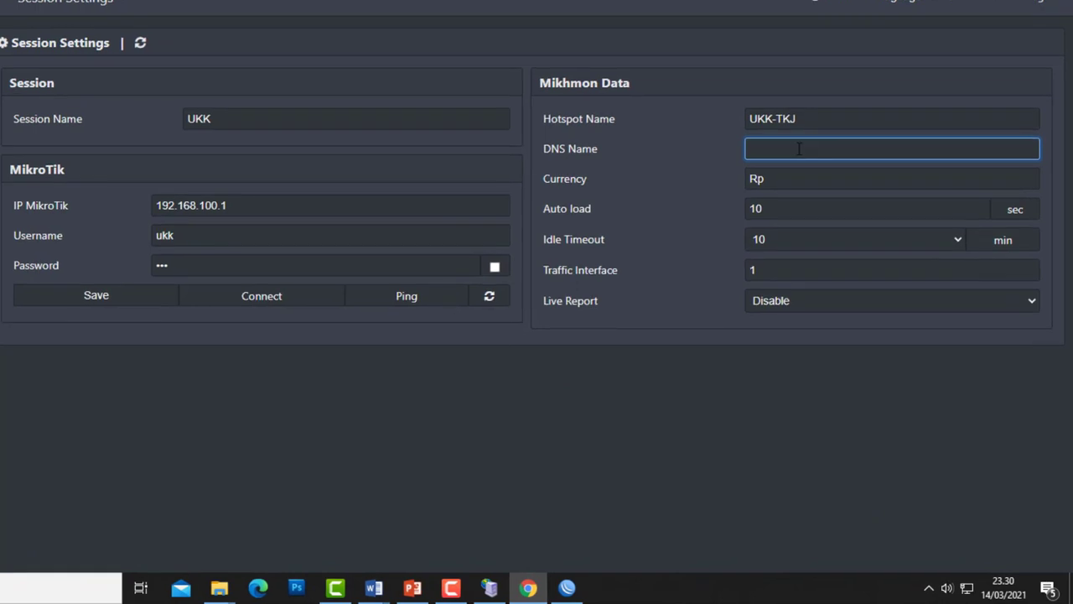
# - Paste ukktkj.id as the DNS name, set the currency to '-', save the session, and connect
pyautogui.rightClick(795, 151)
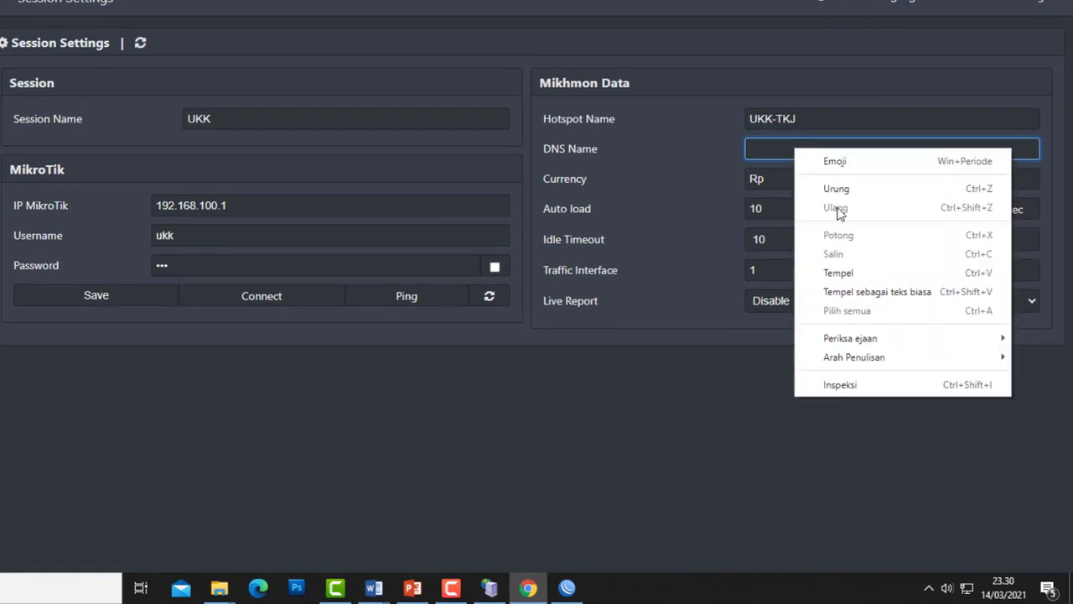
pyautogui.click(807, 273)
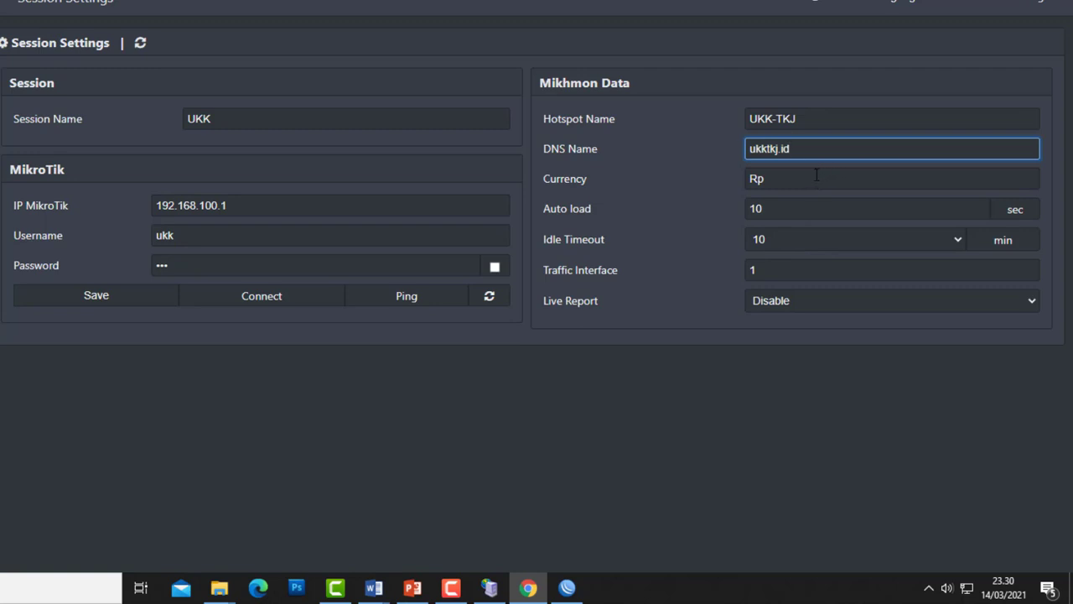
pyautogui.press('Tab')
pyautogui.write('-')
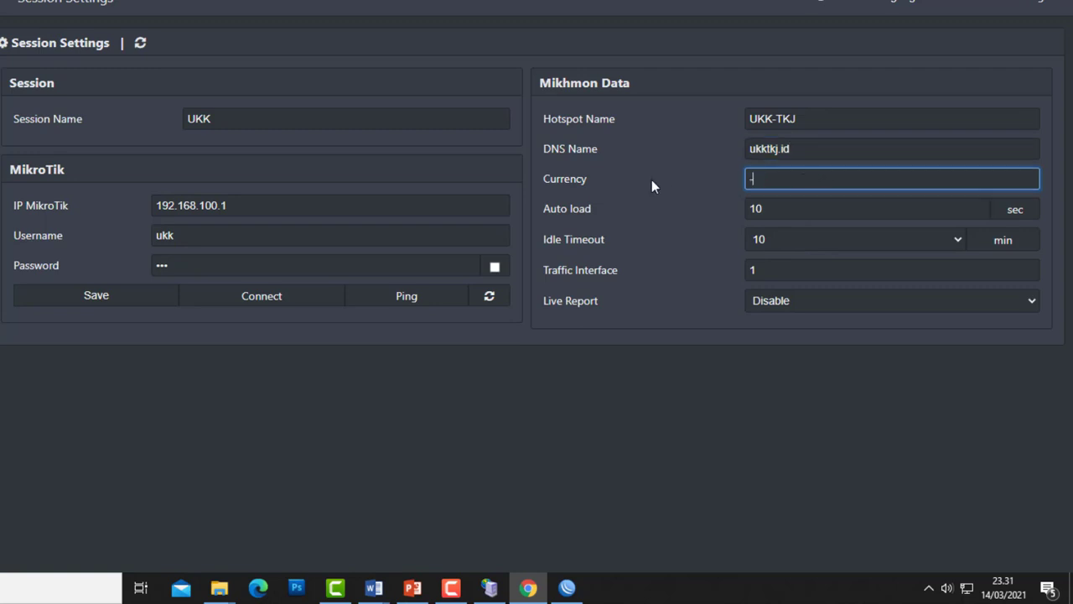
pyautogui.click(572, 339)
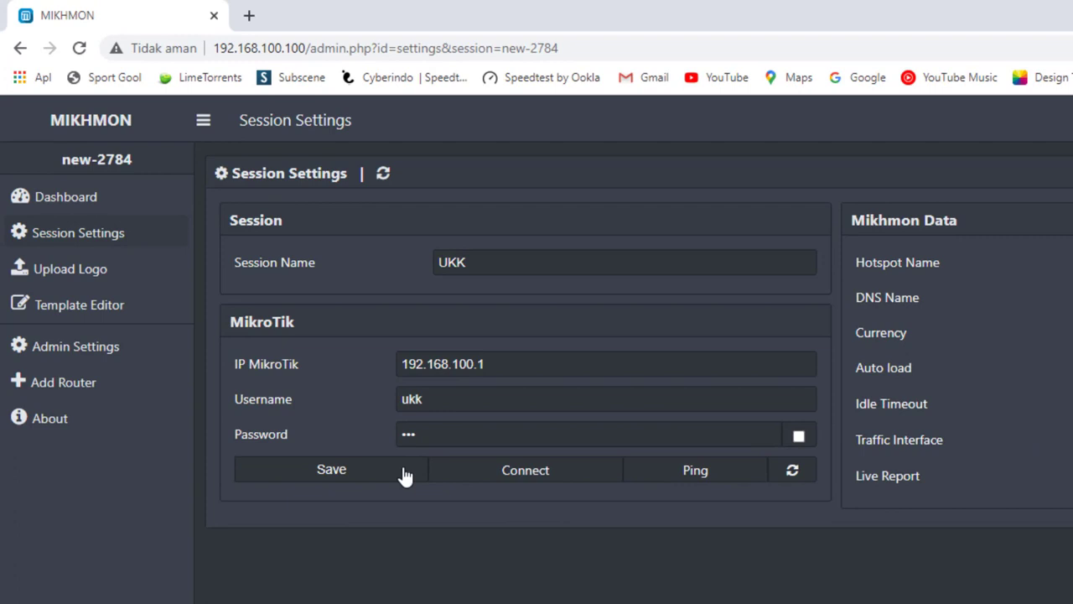
pyautogui.click(405, 473)
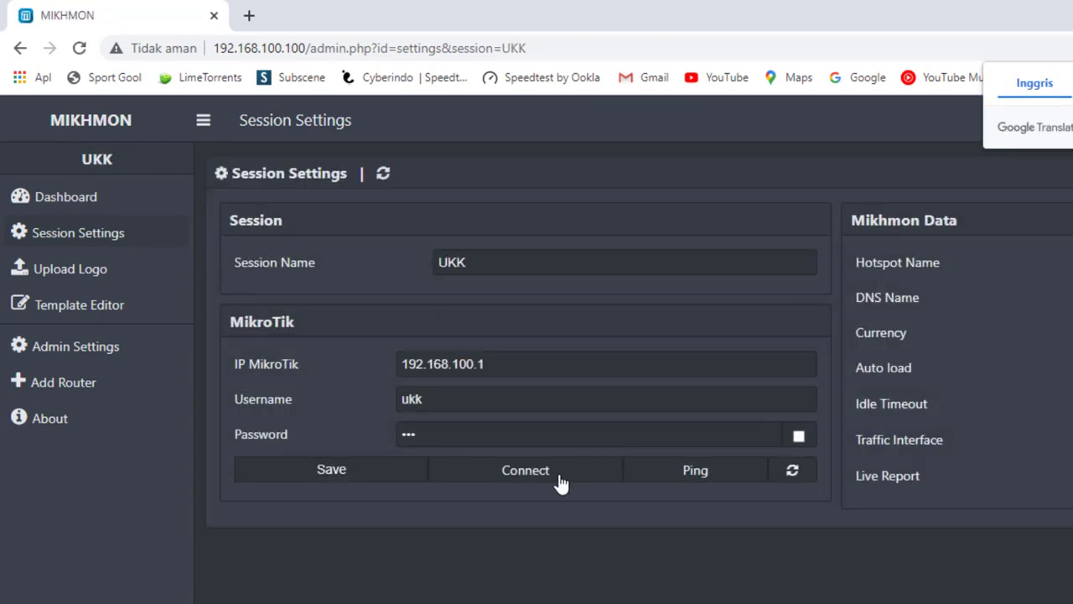
pyautogui.click(560, 480)
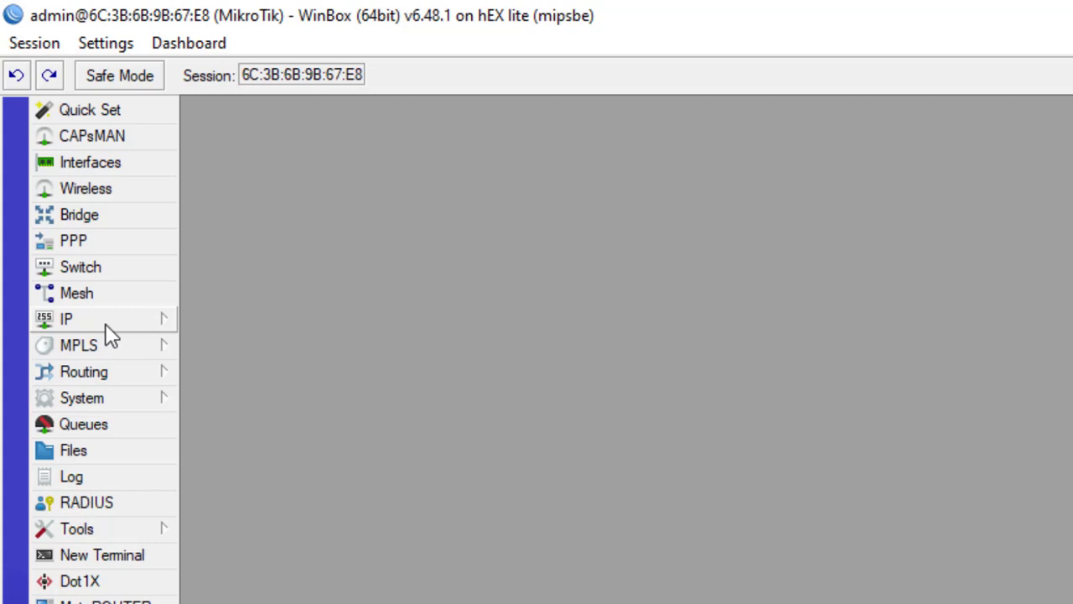
# - Create a new hotspot user profile under IP > Hotspot named siswa
pyautogui.click(105, 323)
pyautogui.click(216, 555)
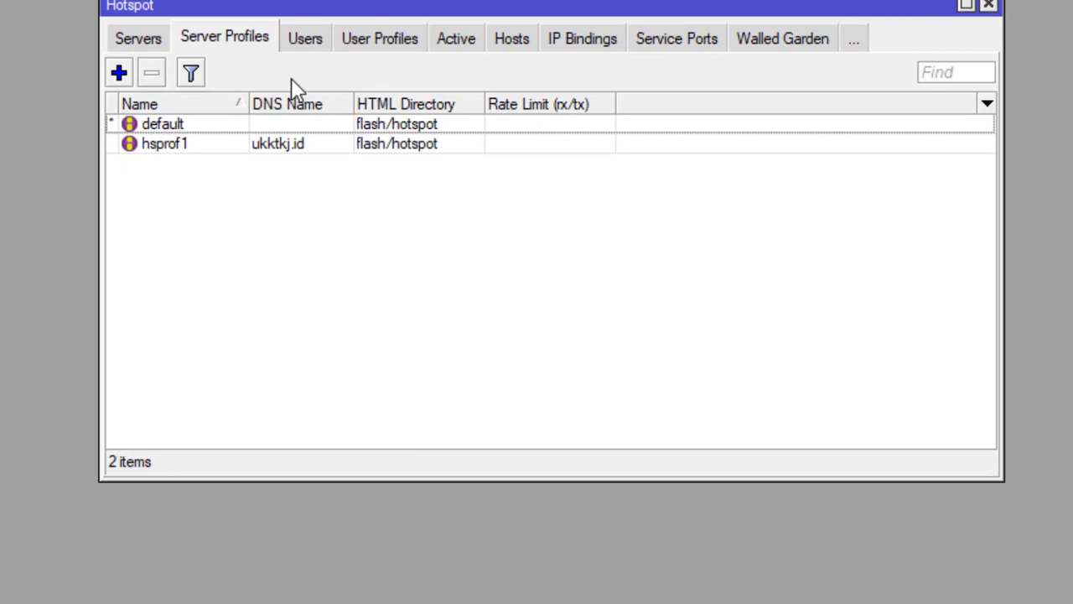
pyautogui.click(379, 46)
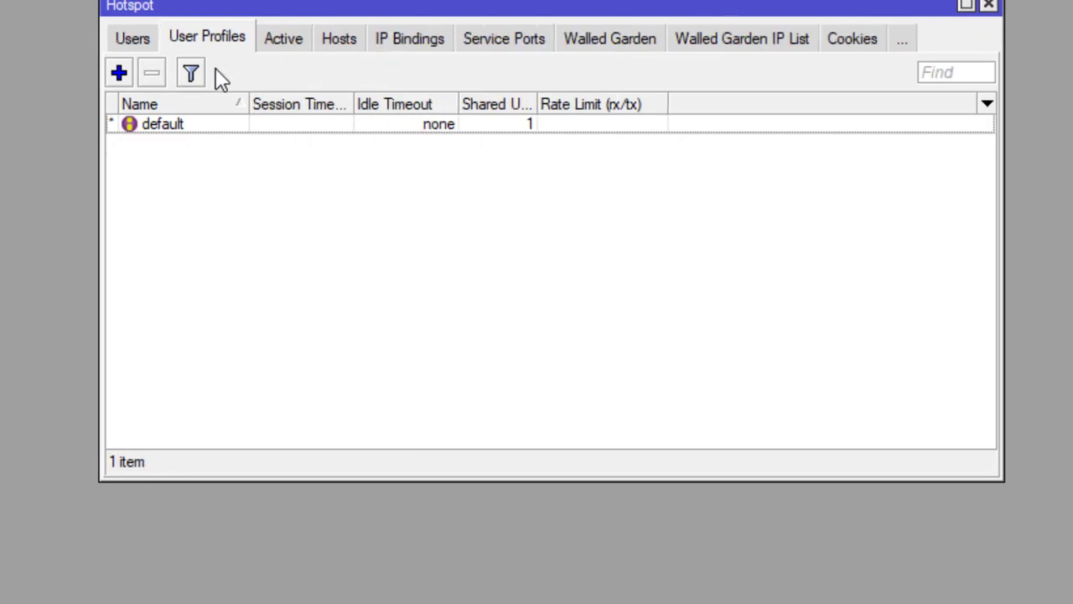
pyautogui.click(118, 73)
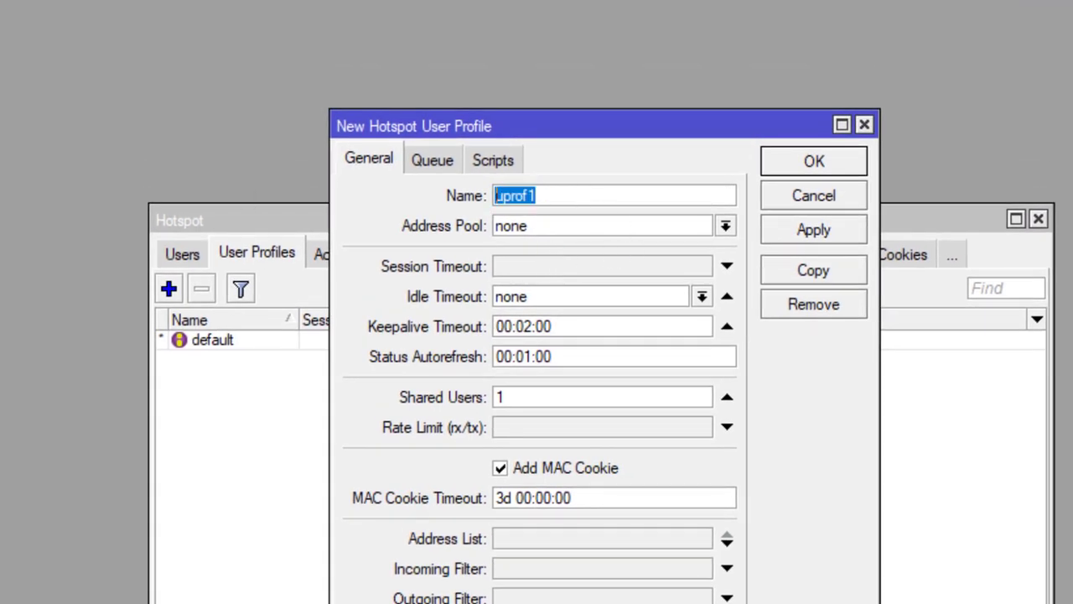
pyautogui.write('u')
pyautogui.press('BackSpace')
pyautogui.press('BackSpace')
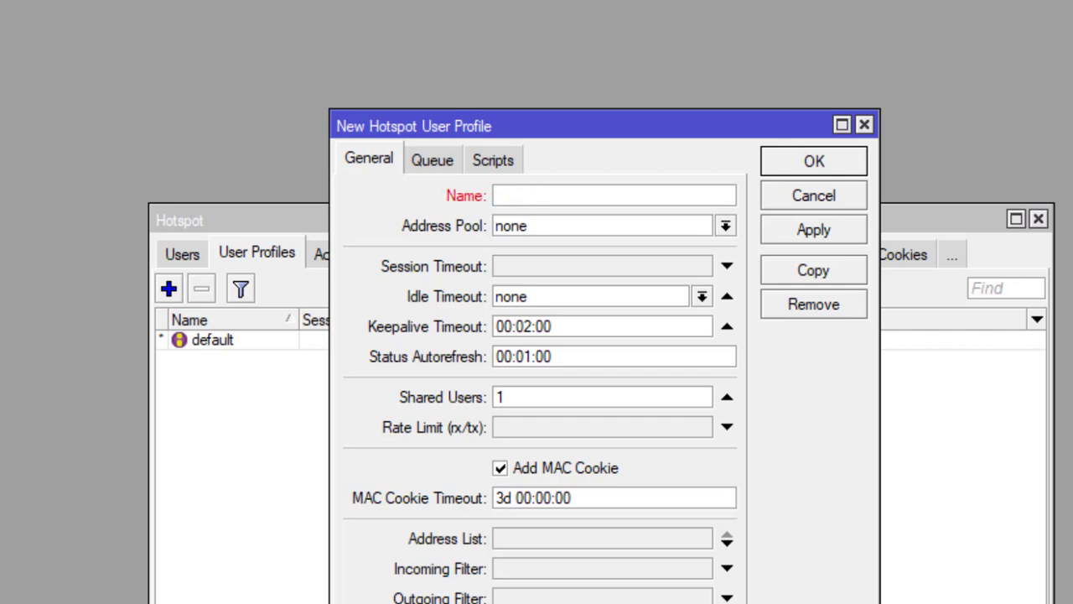
pyautogui.write('siswa')
# - Set the siswa profile's address pool to dhcp_pool1, save it, and close the hotspot window
pyautogui.click(725, 225)
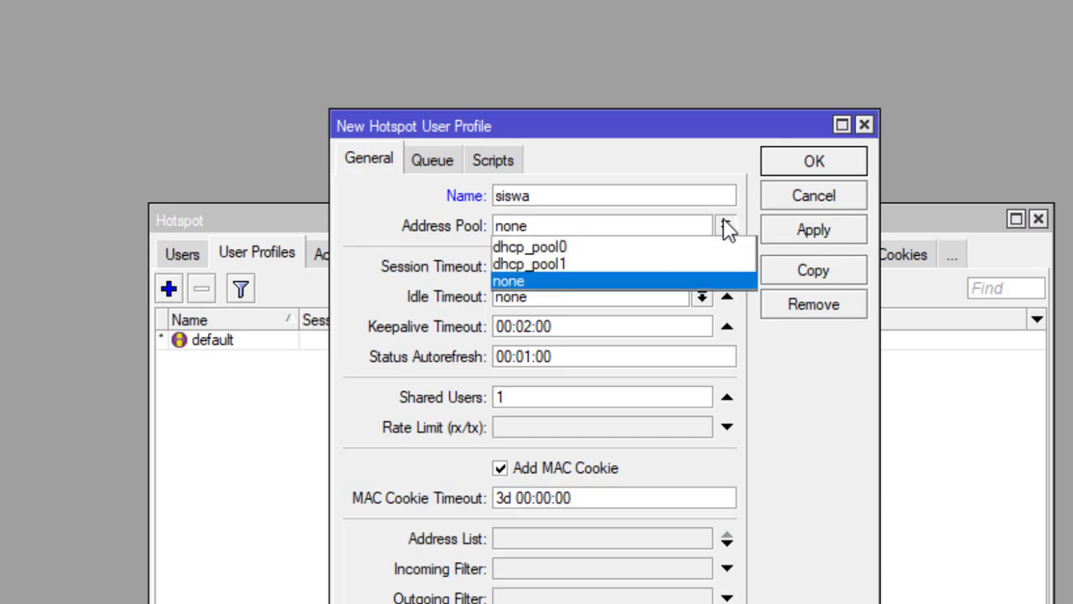
pyautogui.click(570, 265)
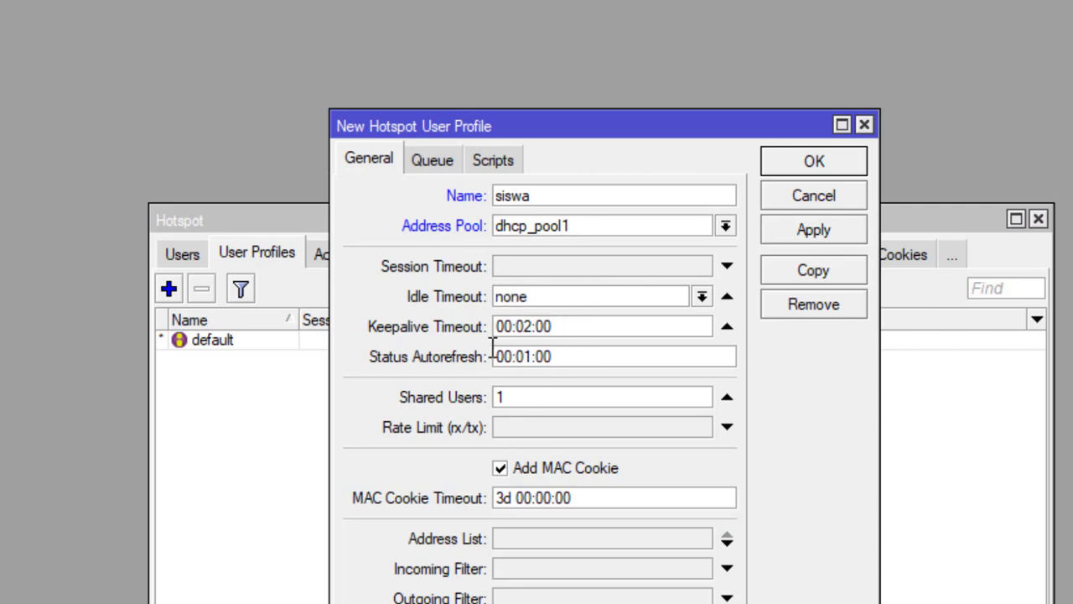
pyautogui.click(810, 237)
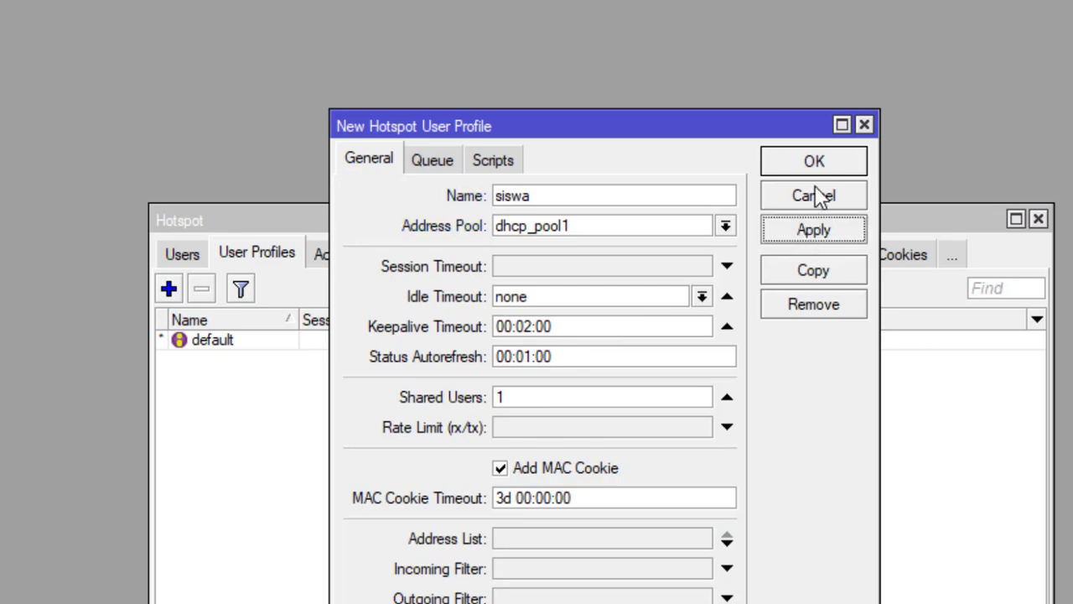
pyautogui.click(821, 166)
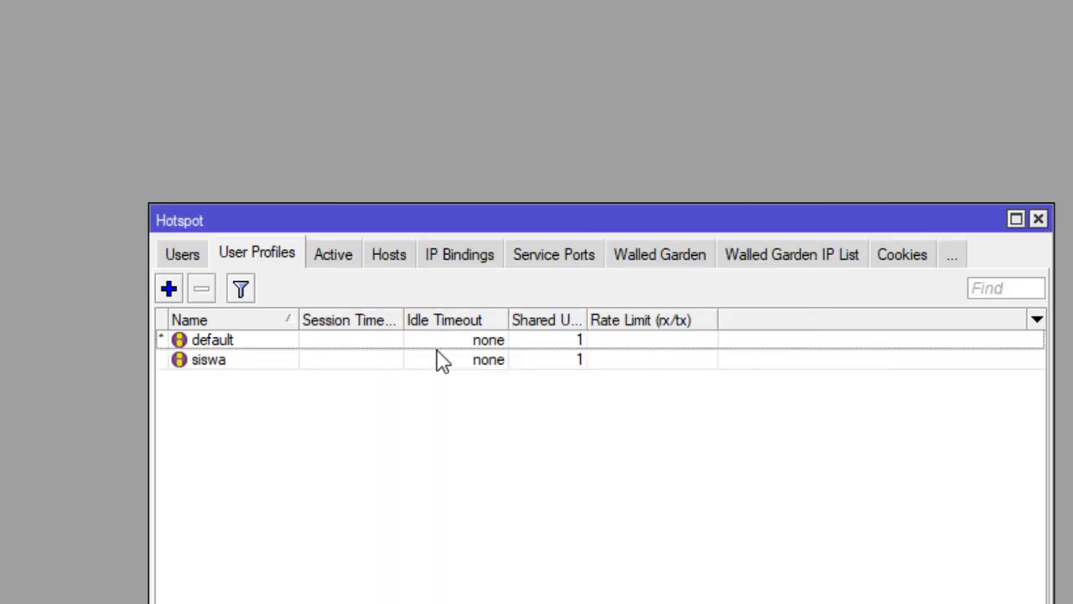
pyautogui.click(315, 362)
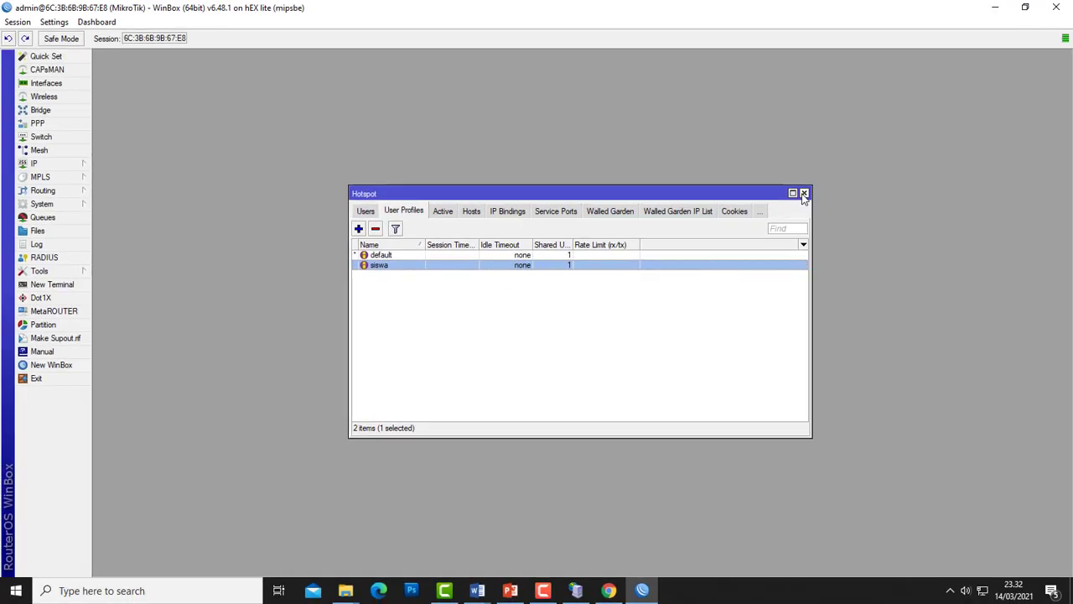
pyautogui.click(1037, 218)
pyautogui.click(996, 8)
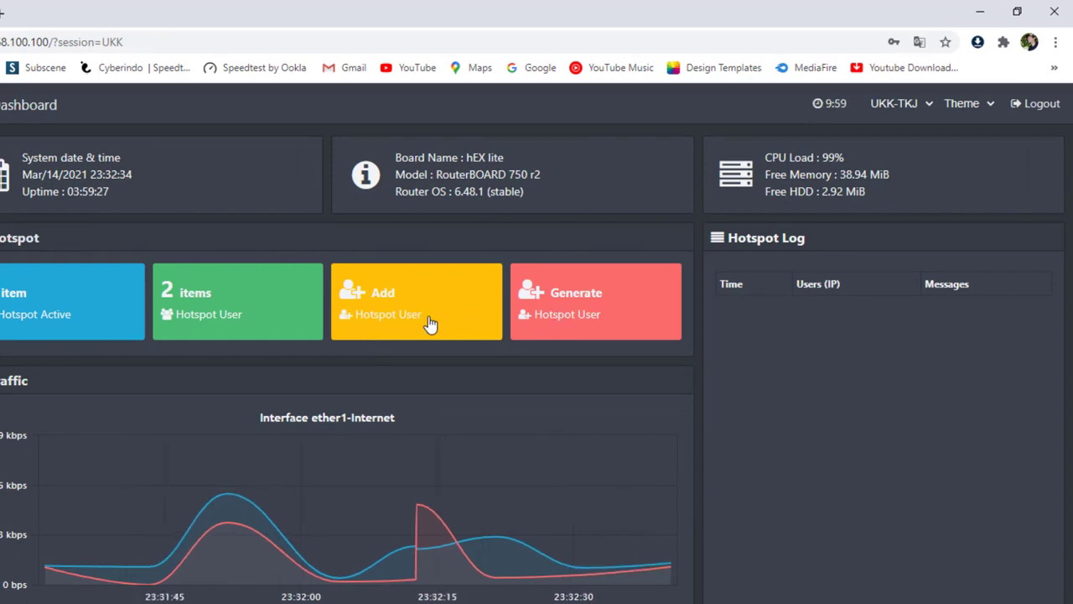
# - Open the Generate Hotspot User form after briefly checking the Word task list
pyautogui.click(591, 305)
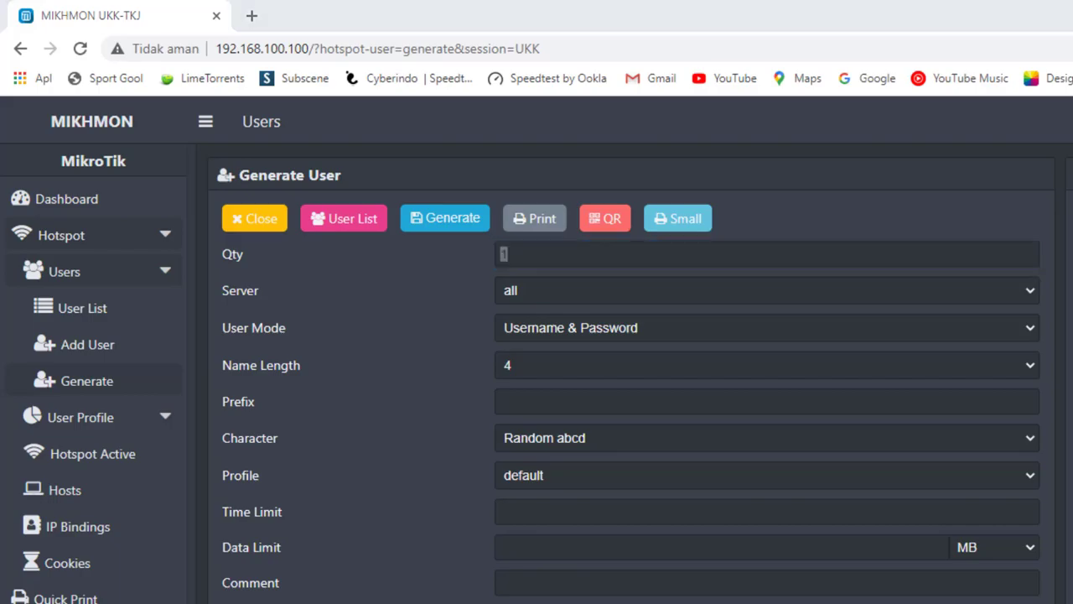
pyautogui.hotkey('alt', 'Tab')
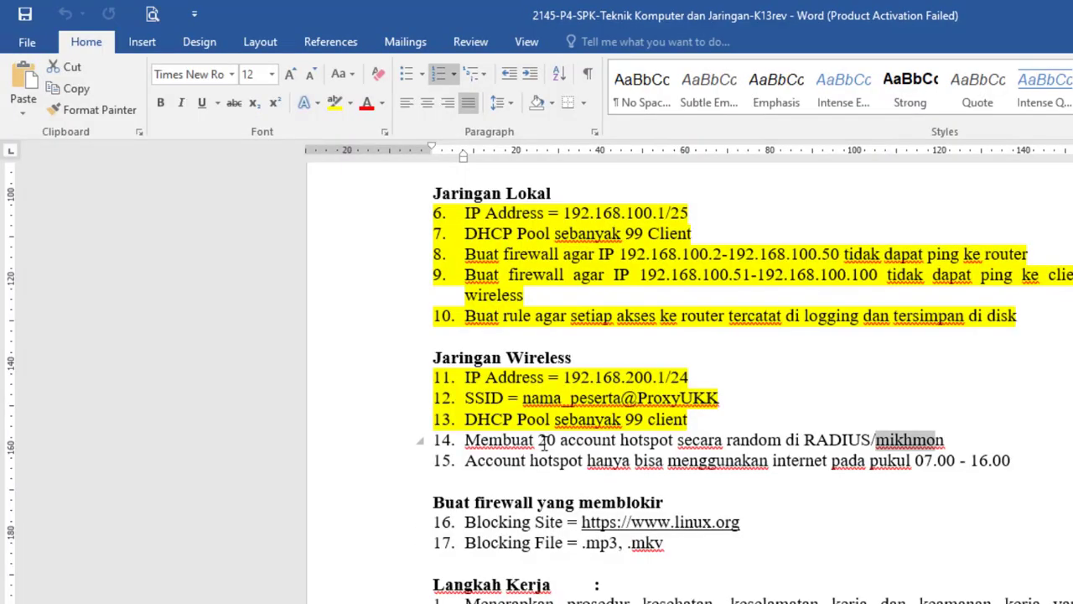
pyautogui.hotkey('alt', 'Tab')
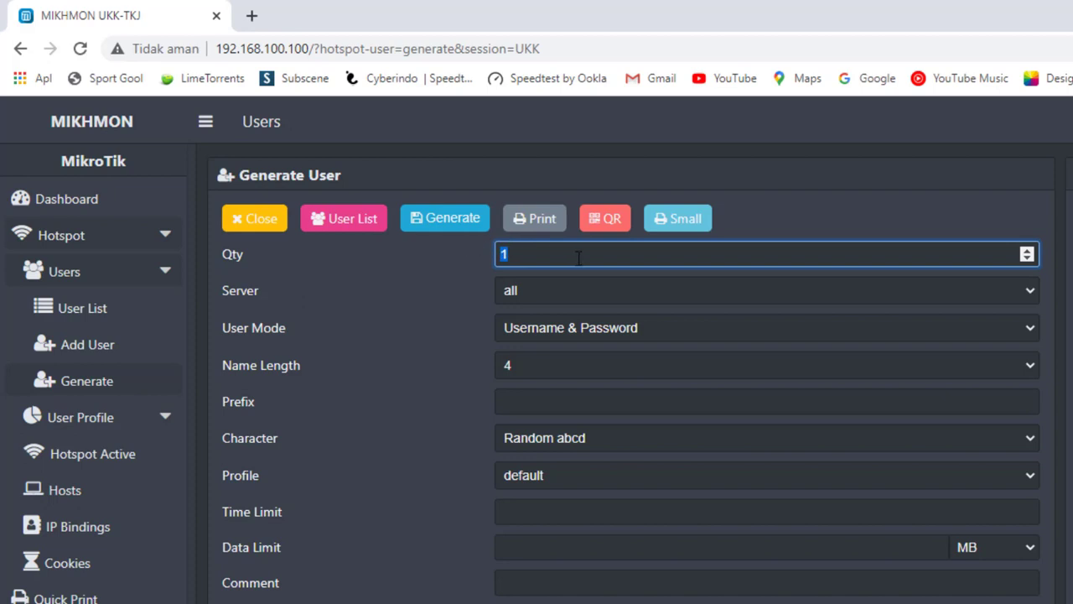
# - Generate 20 users on hotspot1: Username & Password mode, 3-character names, profile siswa
pyautogui.click(547, 291)
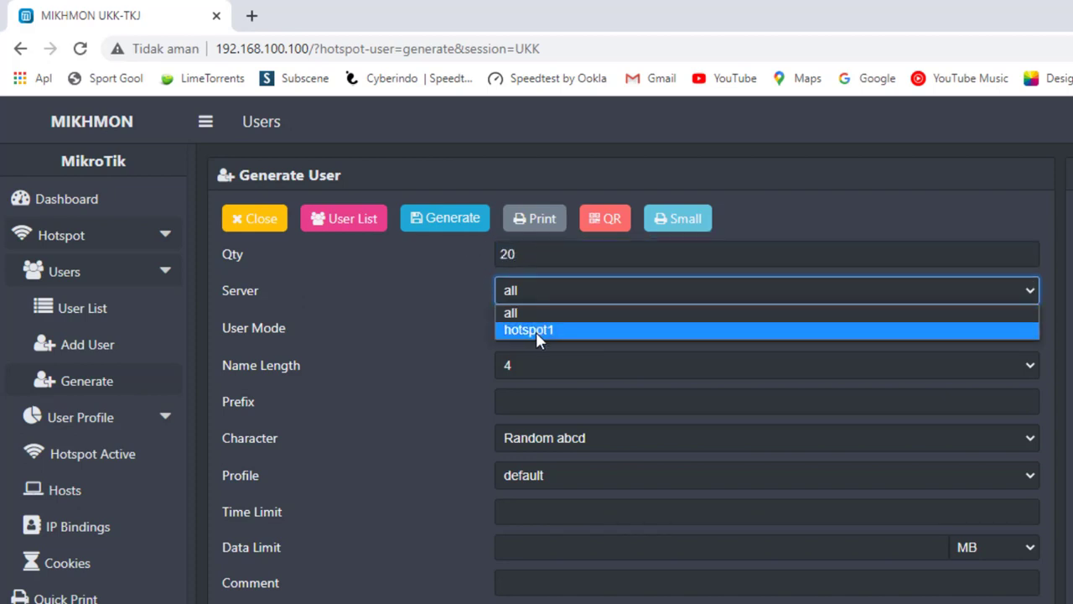
pyautogui.click(536, 331)
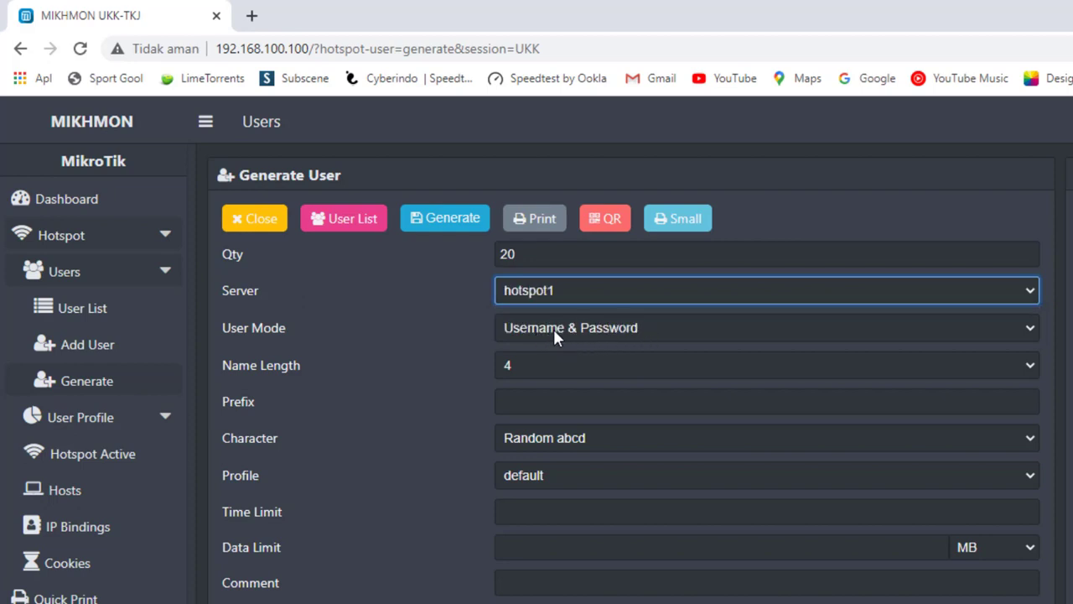
pyautogui.click(553, 331)
pyautogui.click(549, 350)
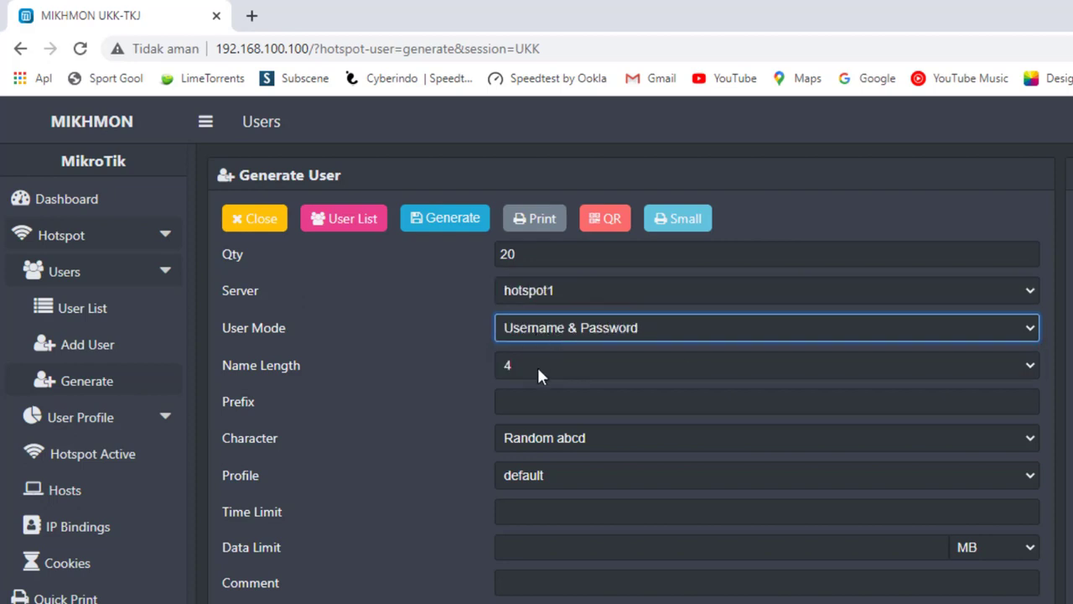
pyautogui.click(537, 369)
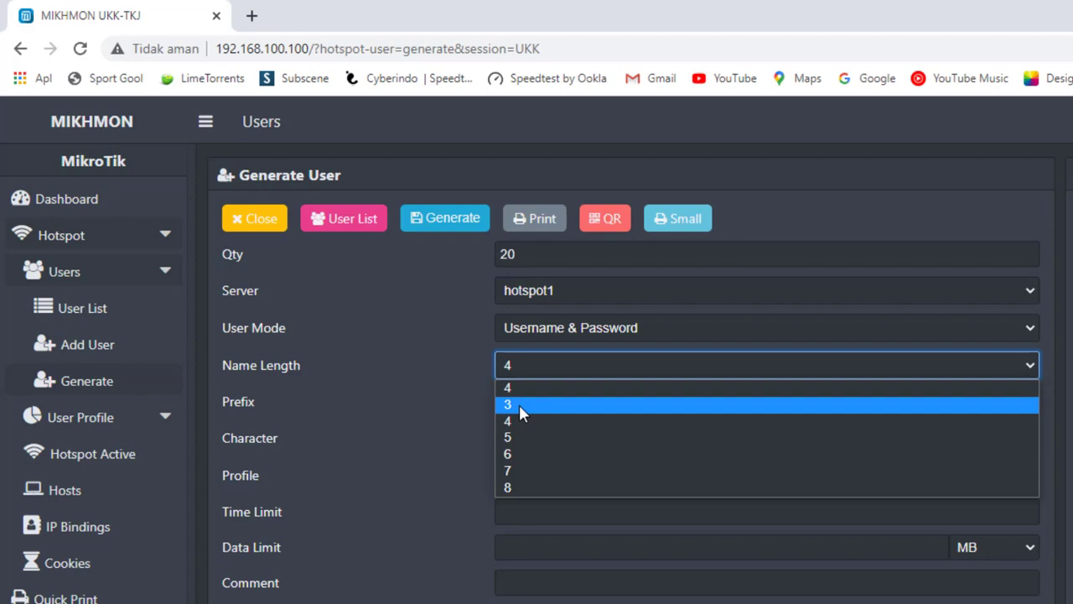
pyautogui.click(519, 404)
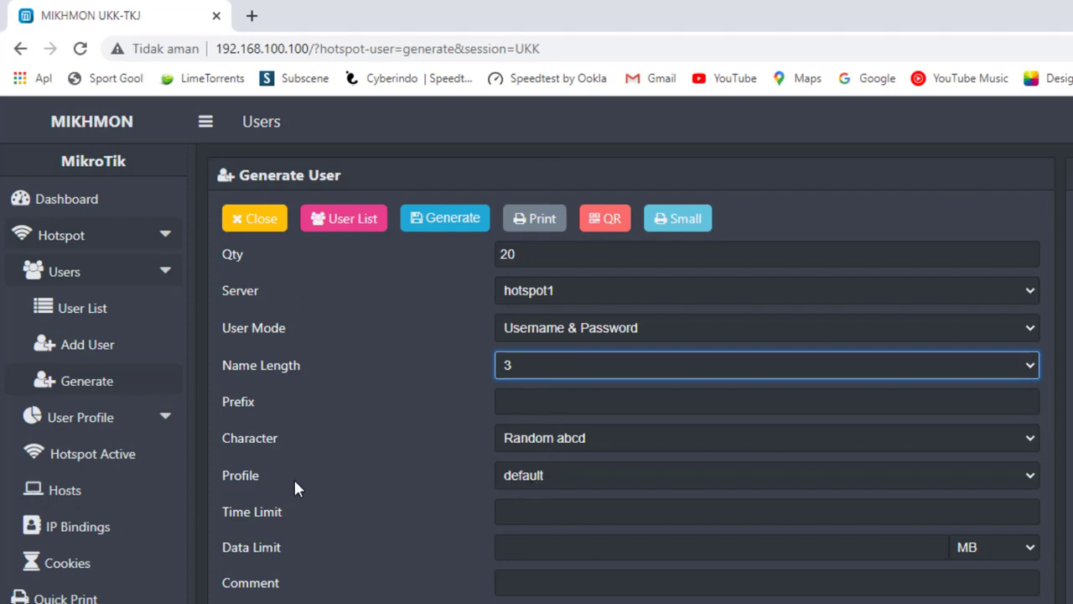
pyautogui.click(522, 487)
pyautogui.click(531, 513)
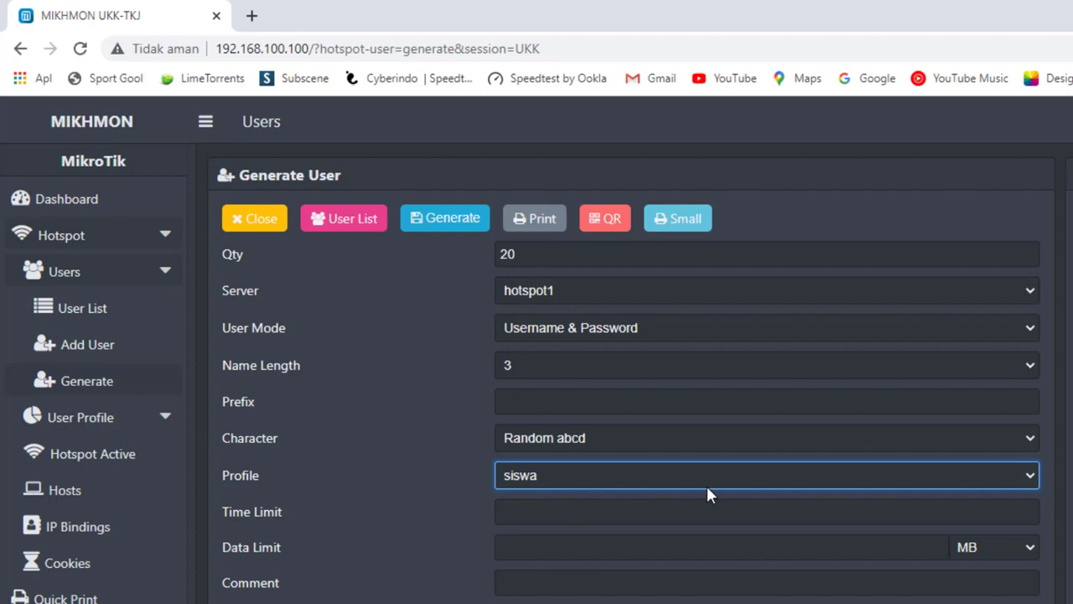
pyautogui.click(446, 228)
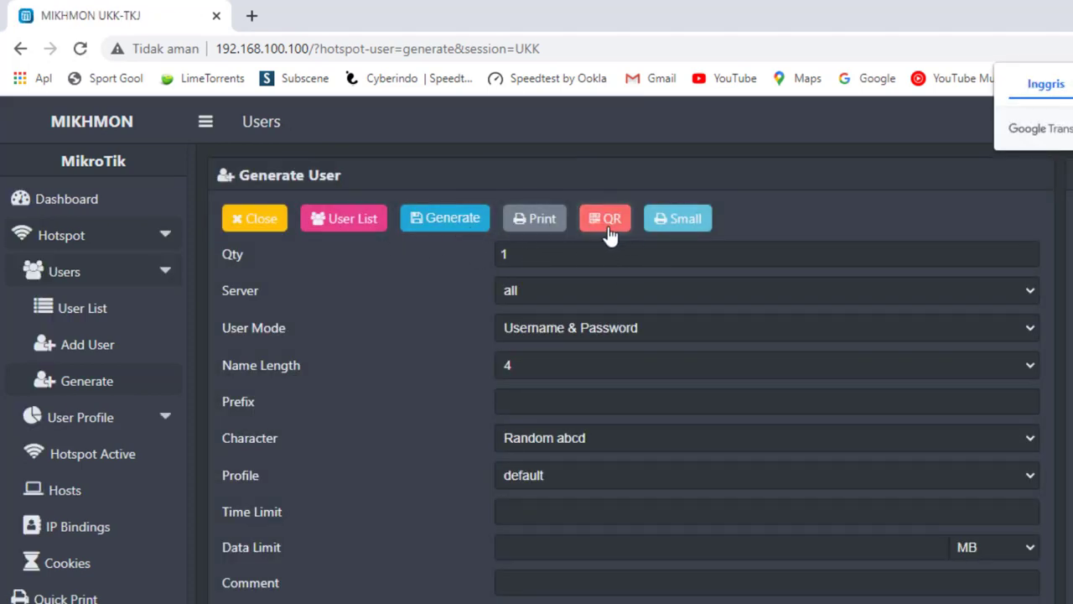
pyautogui.click(261, 224)
# - Filter the user list to profile siswa and the 20-user batch, then print QR vouchers
pyautogui.click(262, 225)
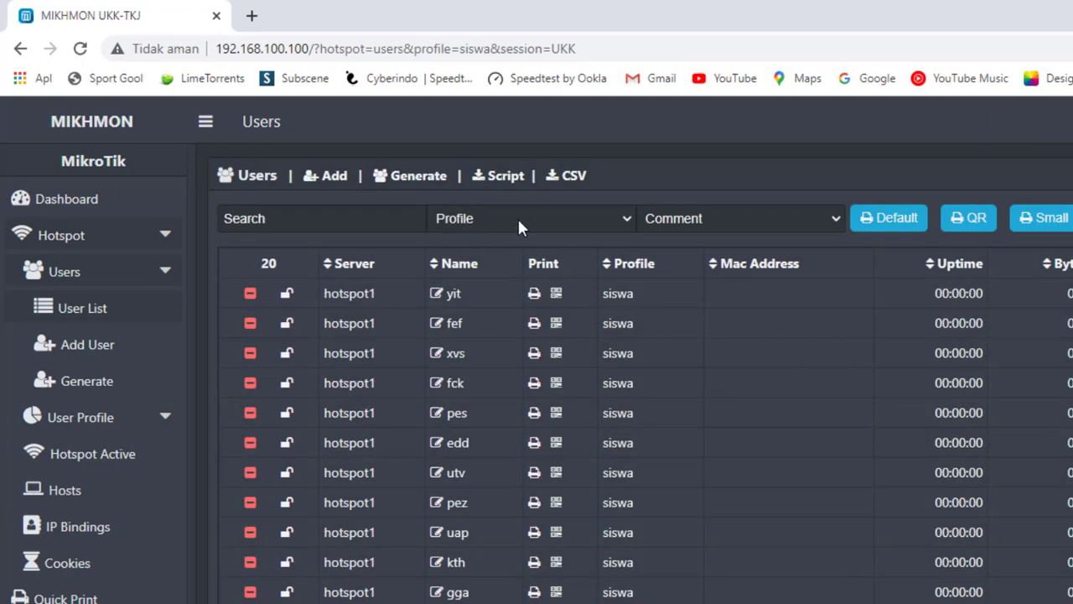
pyautogui.click(518, 216)
pyautogui.click(472, 287)
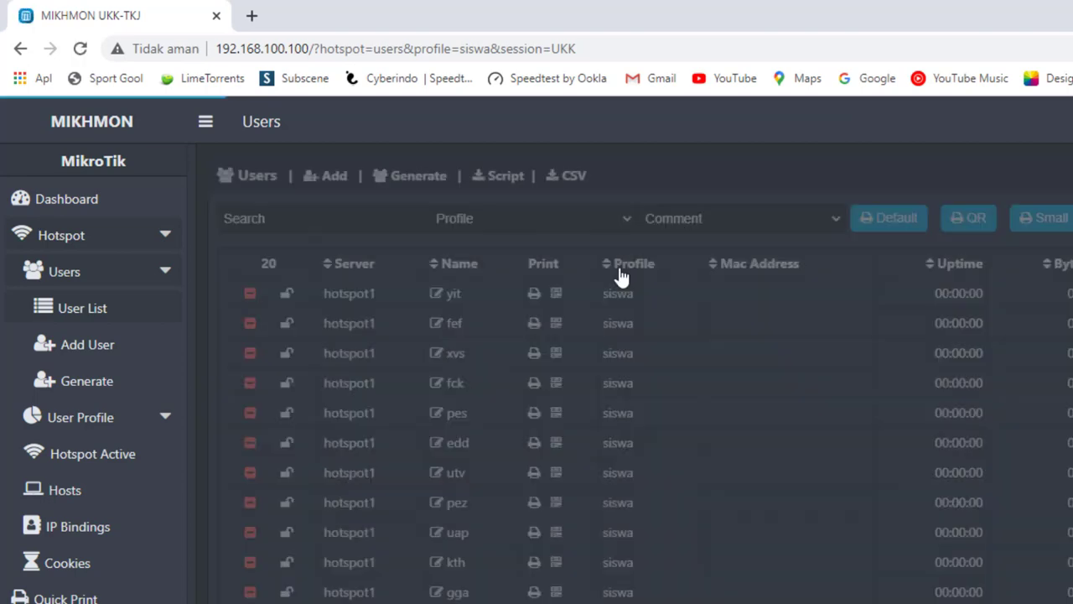
pyautogui.click(702, 217)
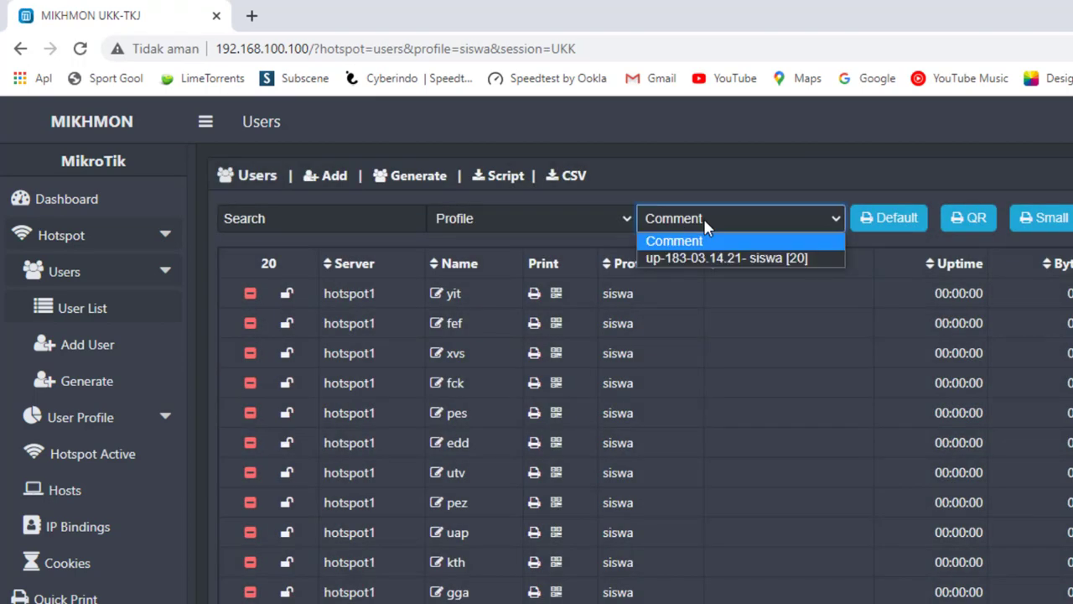
pyautogui.click(708, 262)
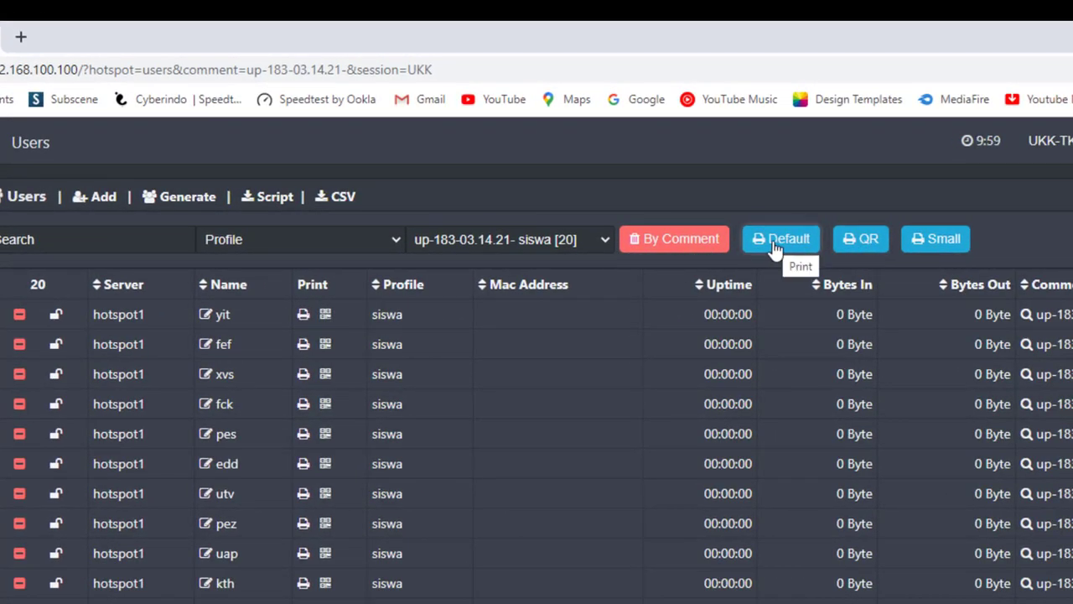
pyautogui.click(860, 244)
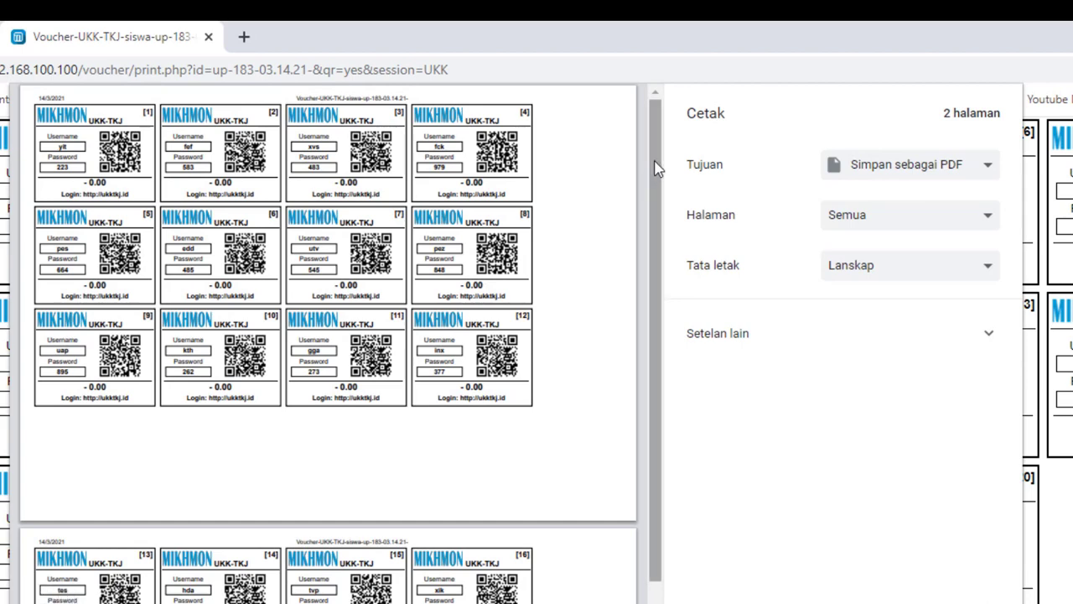
# - Launch Magnifier and reset the screen magnification to 100%
pyautogui.click(66, 599)
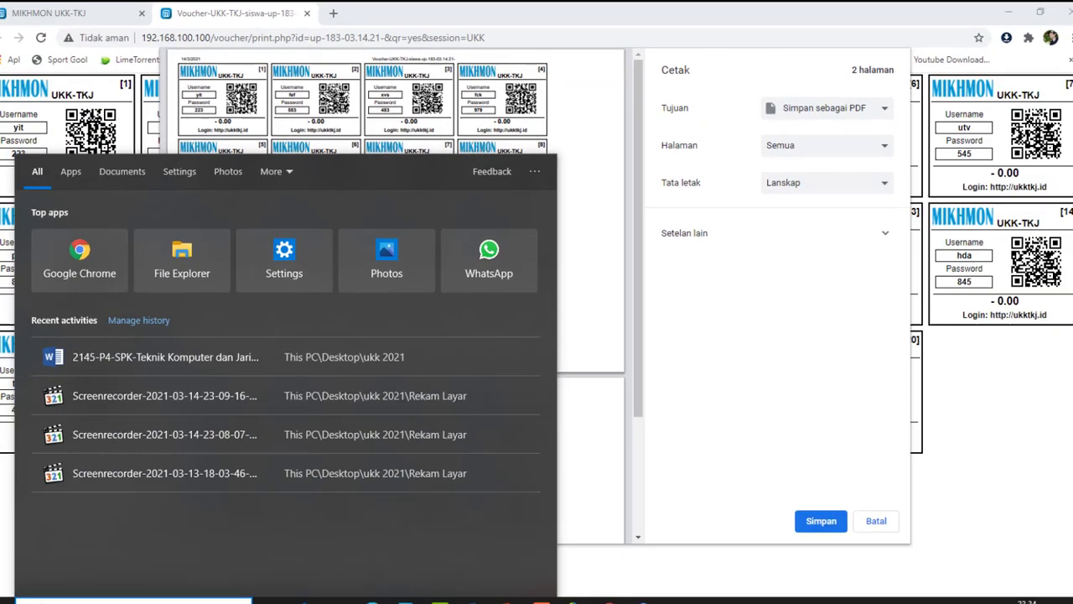
pyautogui.write('m')
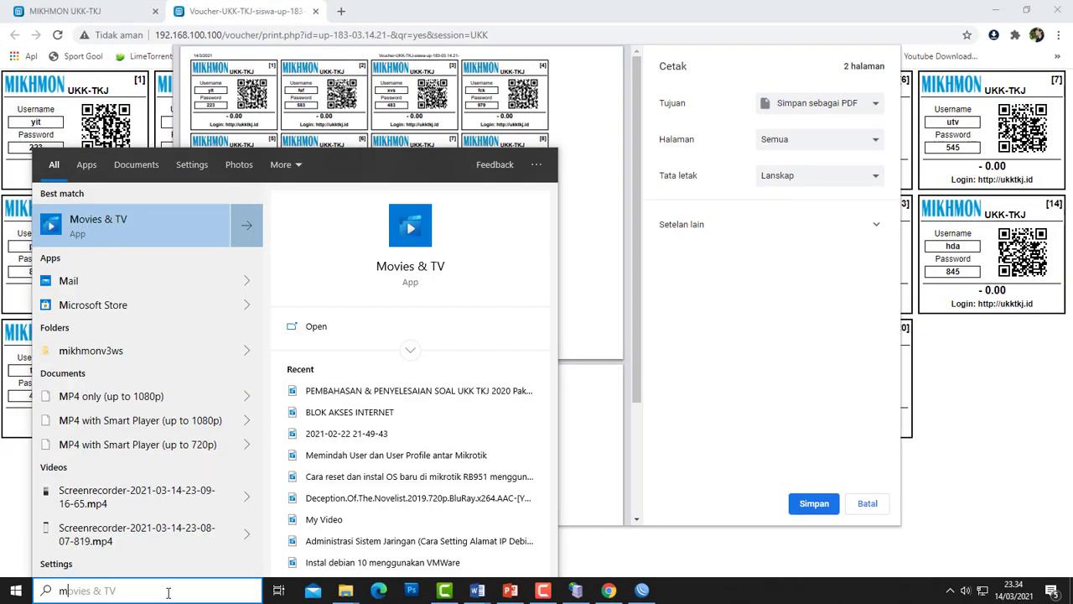
pyautogui.write('e')
pyautogui.press('BackSpace')
pyautogui.press('BackSpace')
pyautogui.write('mail')
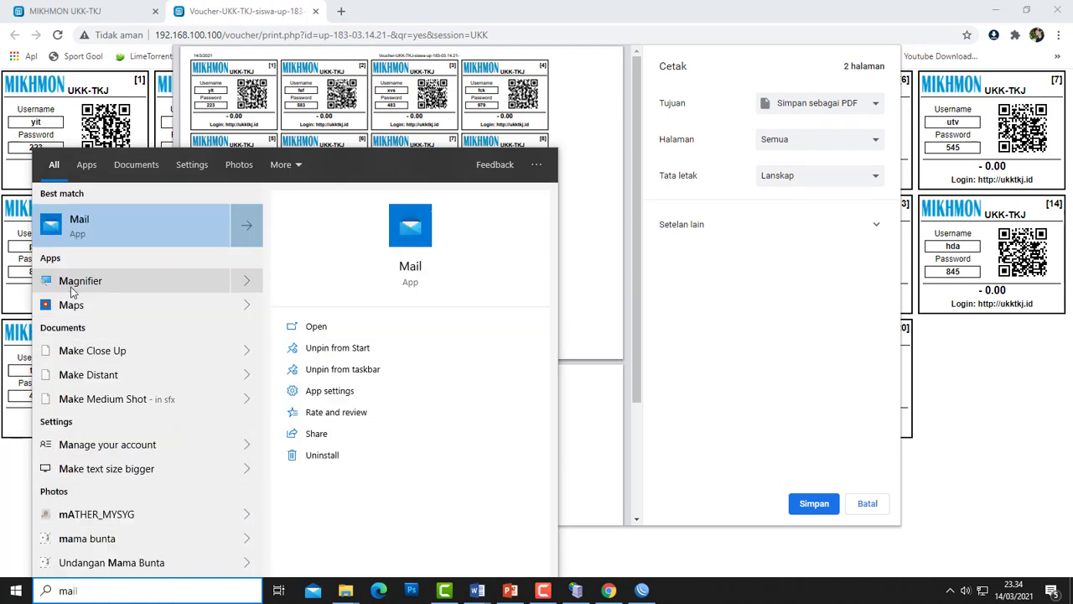
pyautogui.click(72, 284)
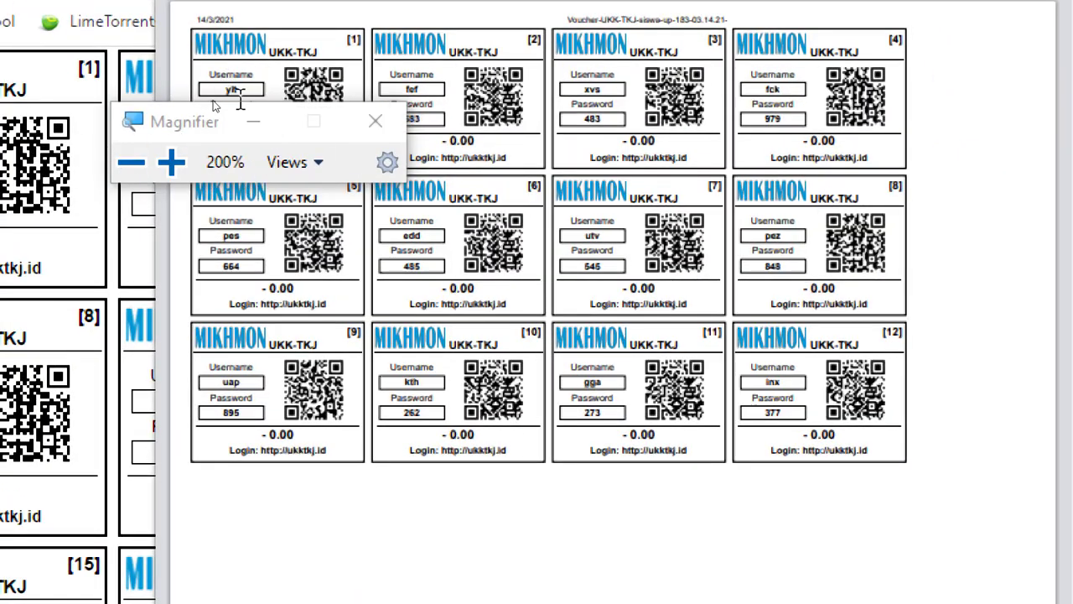
pyautogui.click(131, 162)
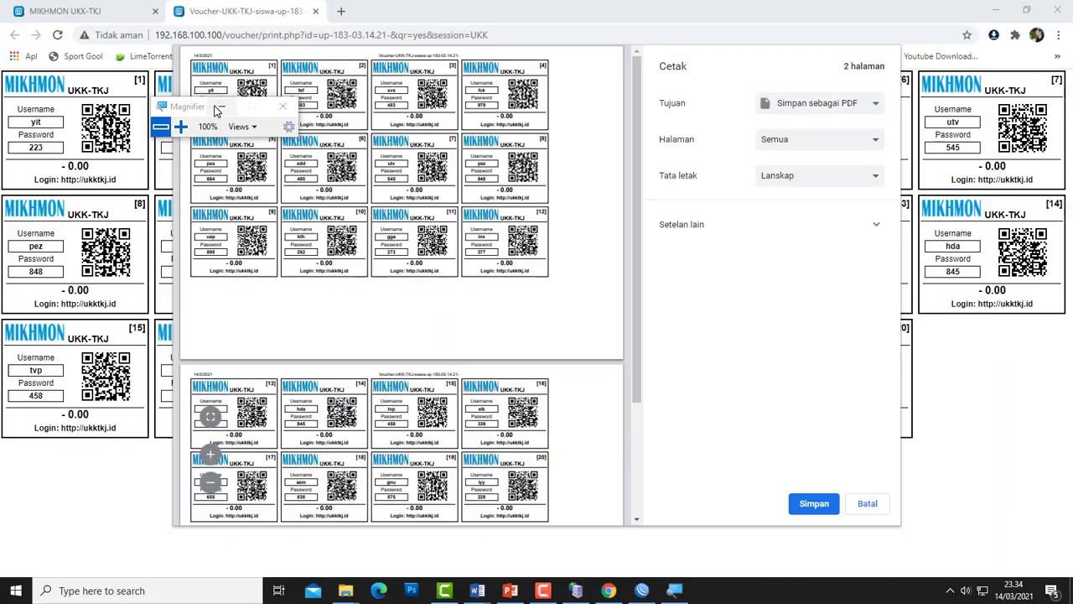
pyautogui.moveTo(217, 110); pyautogui.dragTo(404, 166)
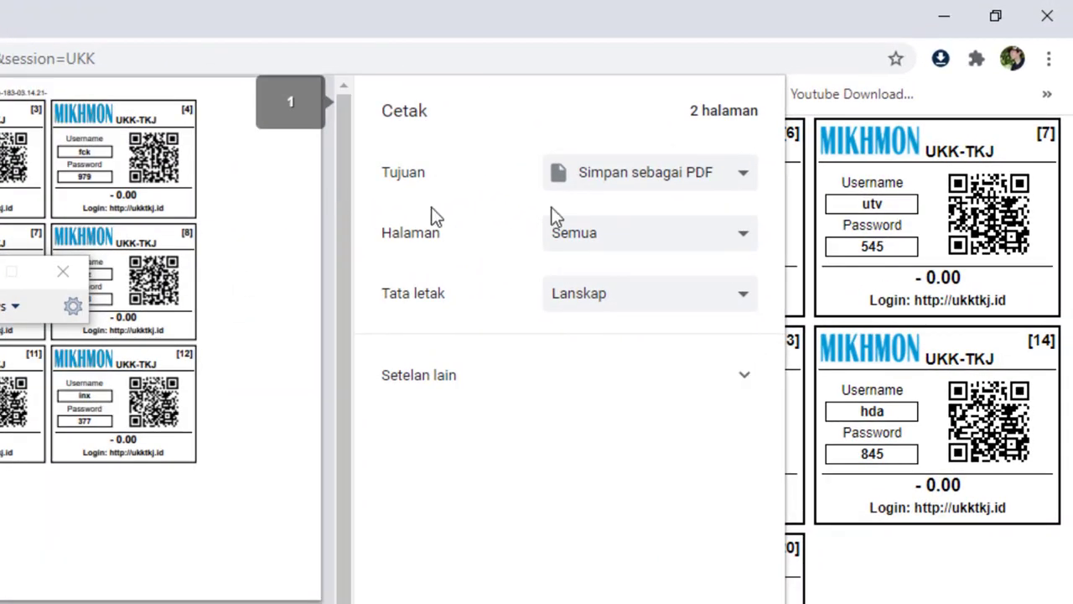
# - Set the print destination to Save as PDF and browse to Desktop > ukk 2021
pyautogui.click(715, 178)
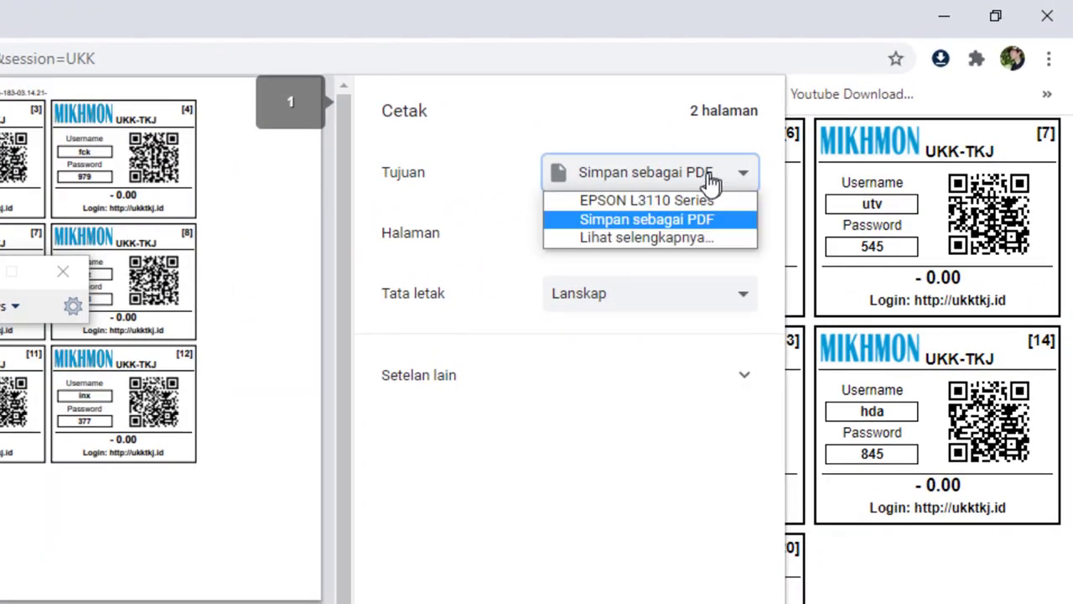
pyautogui.click(625, 218)
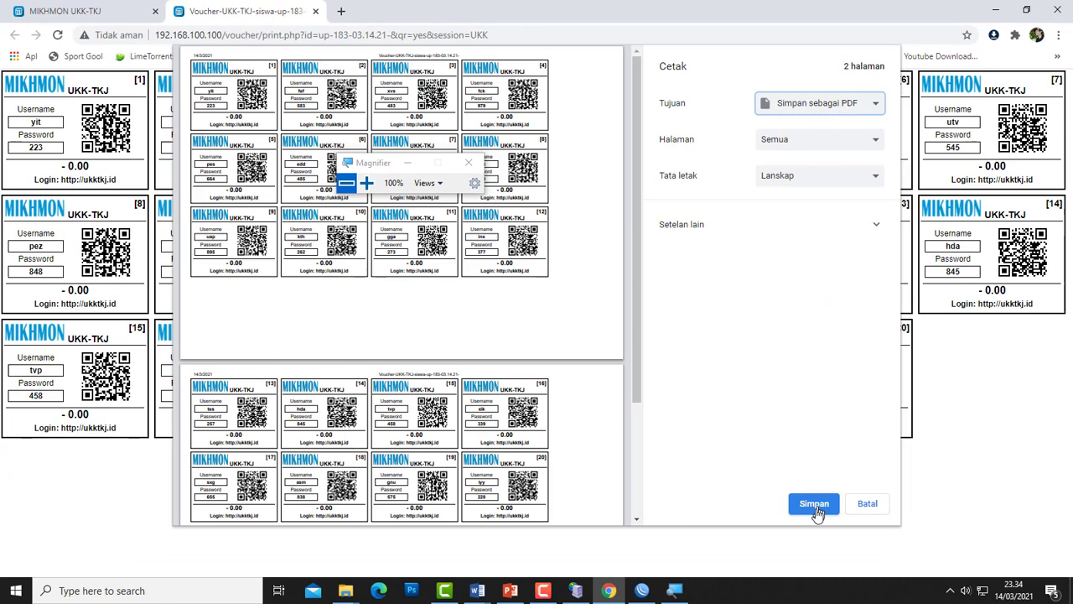
pyautogui.click(818, 503)
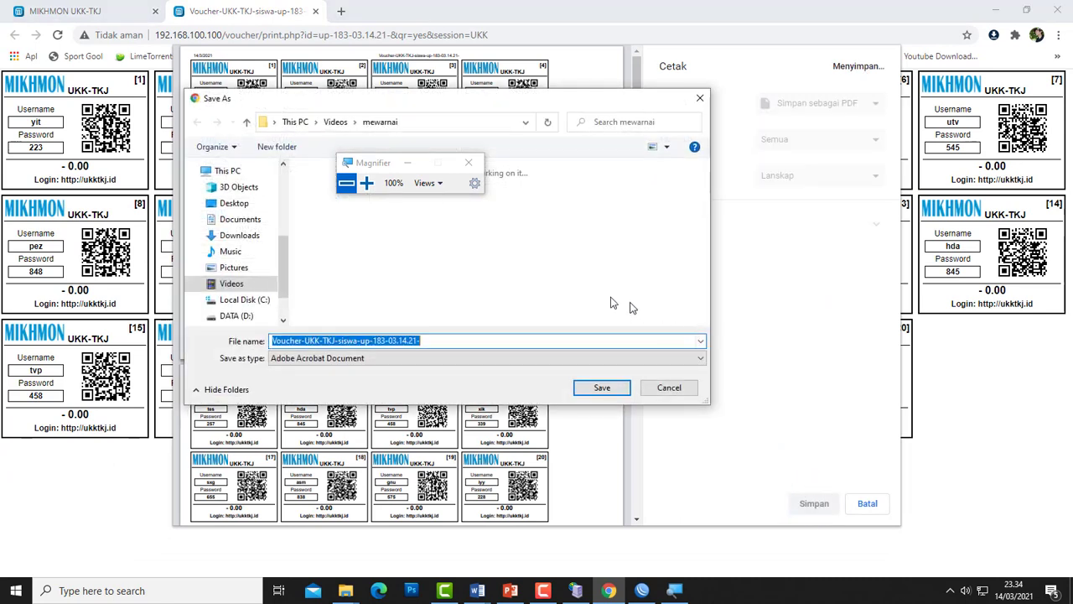
pyautogui.scroll(-1, 285, 260)
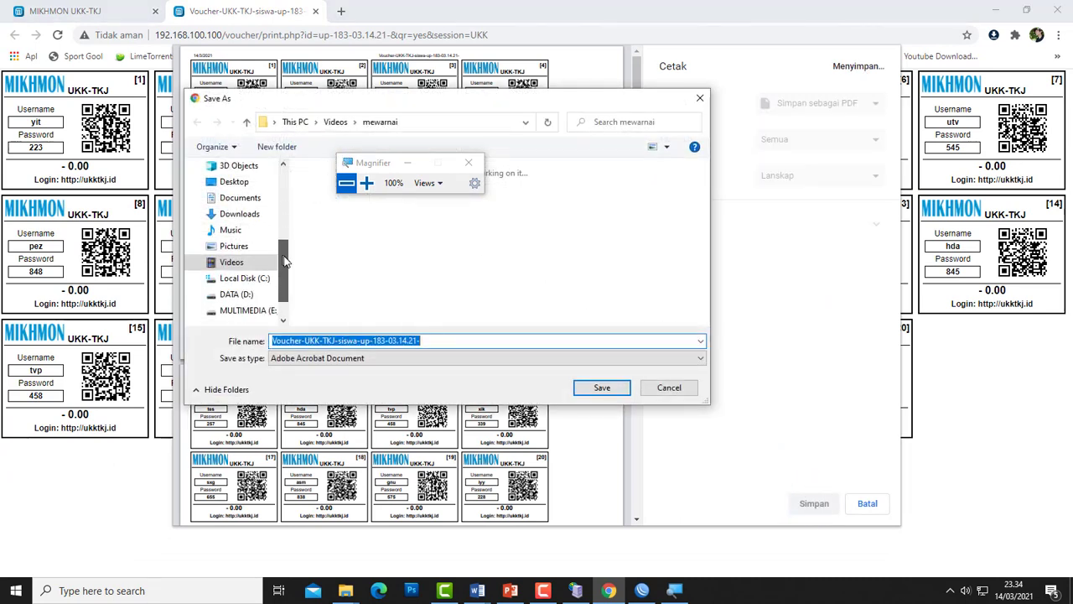
pyautogui.click(234, 181)
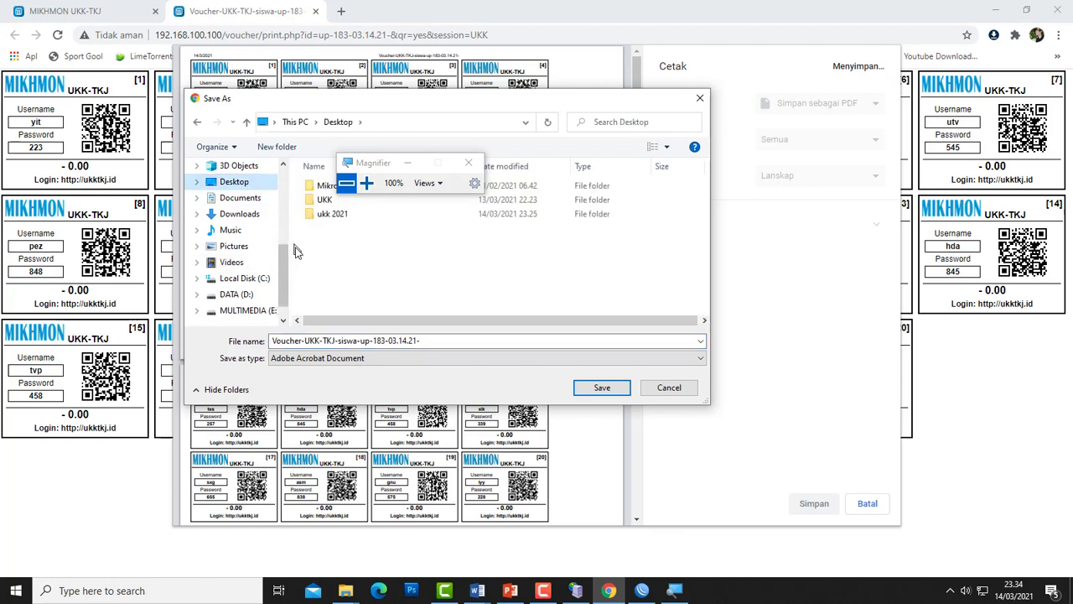
pyautogui.doubleClick(339, 215)
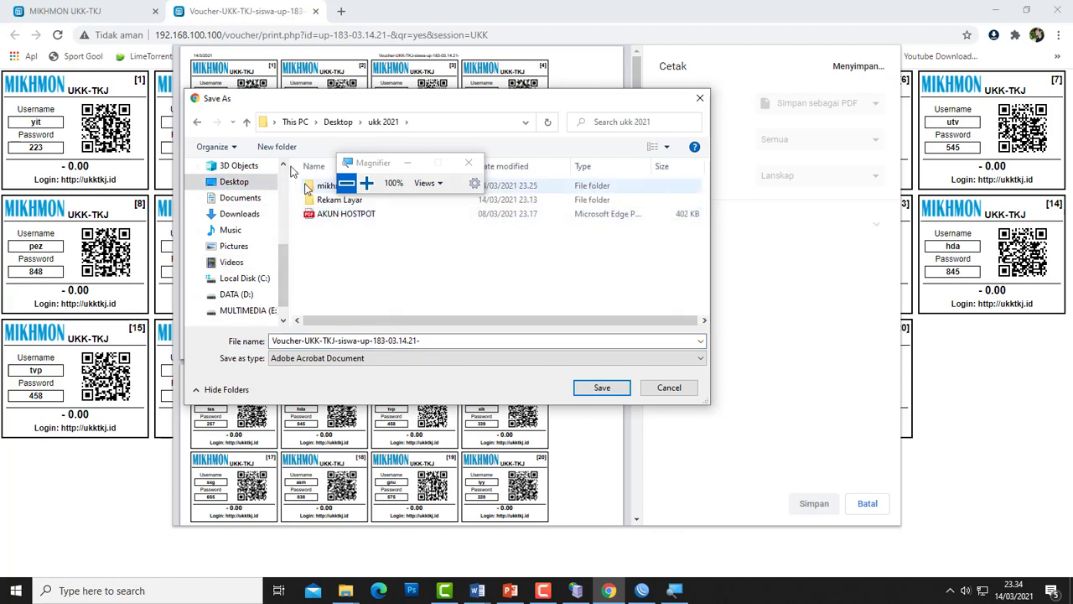
# - Create folder AKUN HOSTPOT 20 USER, close Magnifier, and save the voucher PDF there
pyautogui.click(273, 144)
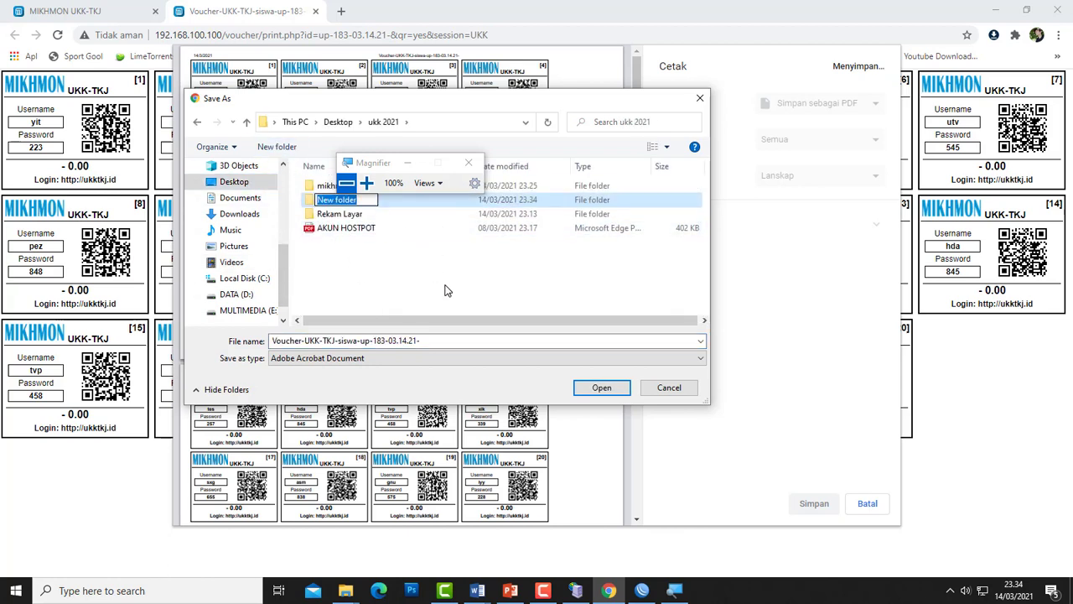
pyautogui.write('AKUN HOSTPOT 20 USER')
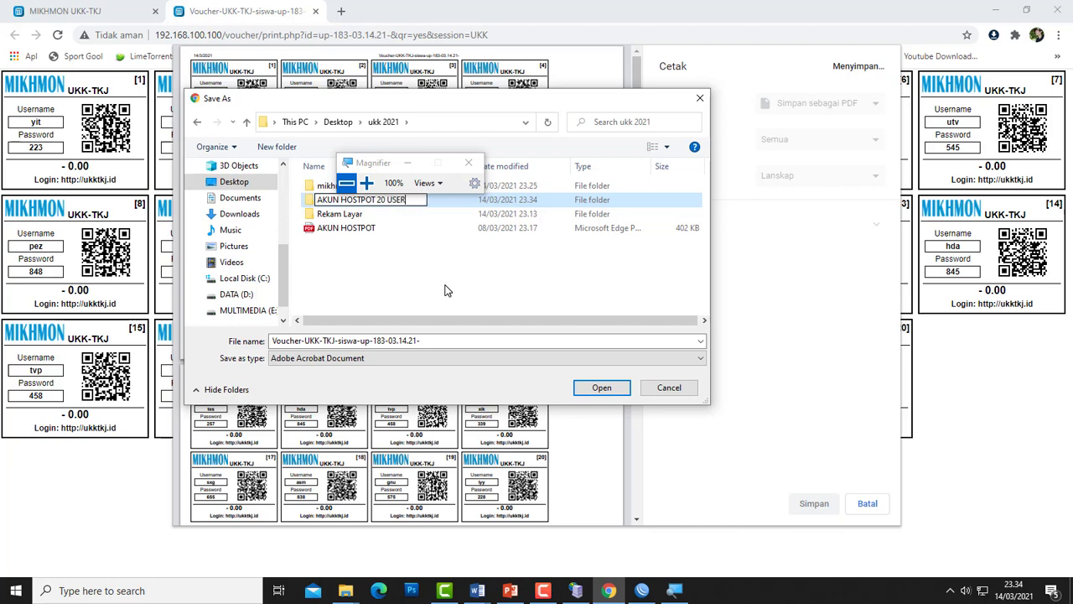
pyautogui.press('Return')
pyautogui.press('Return')
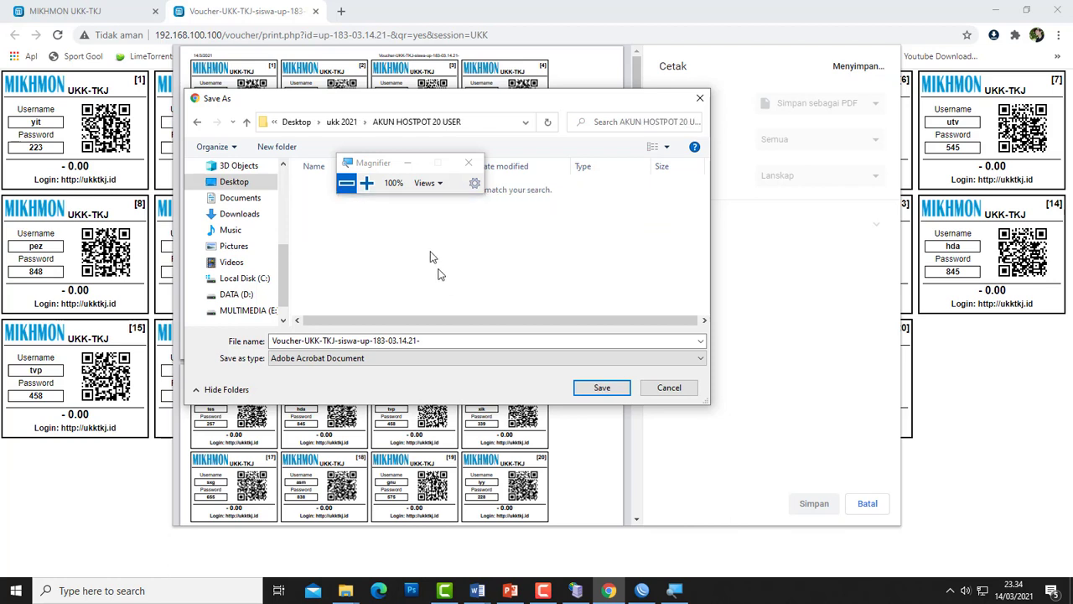
pyautogui.click(468, 162)
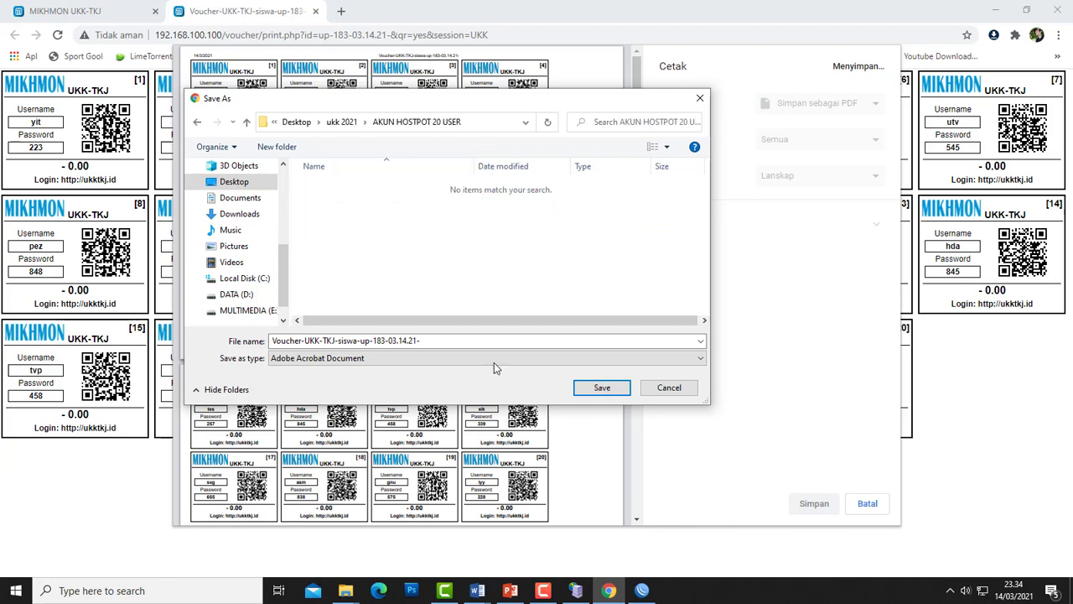
pyautogui.click(605, 387)
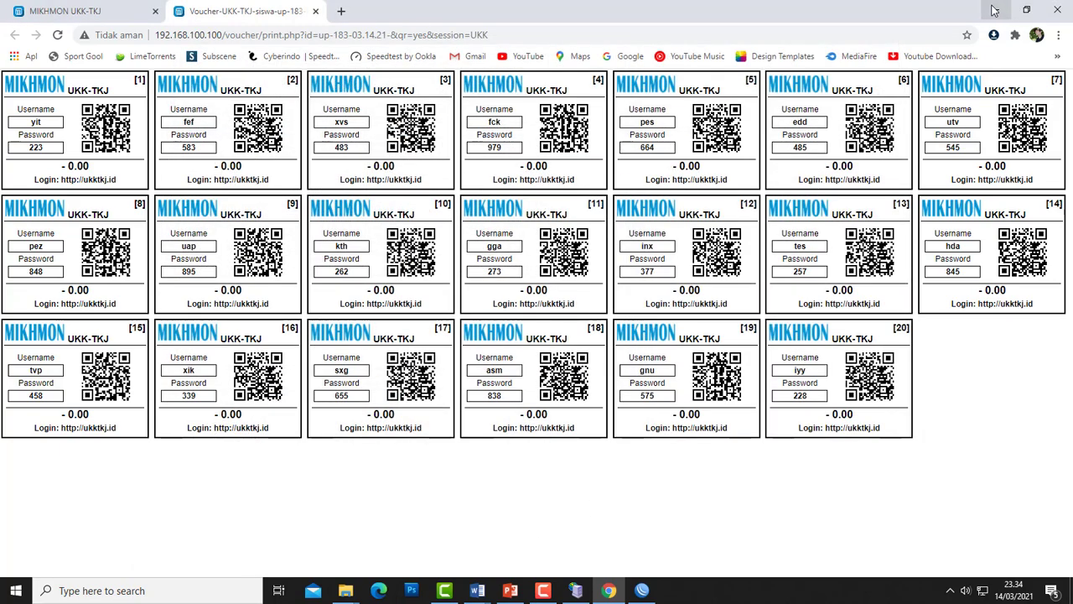
# - Stop the Mikhmon server and close its window
pyautogui.click(993, 10)
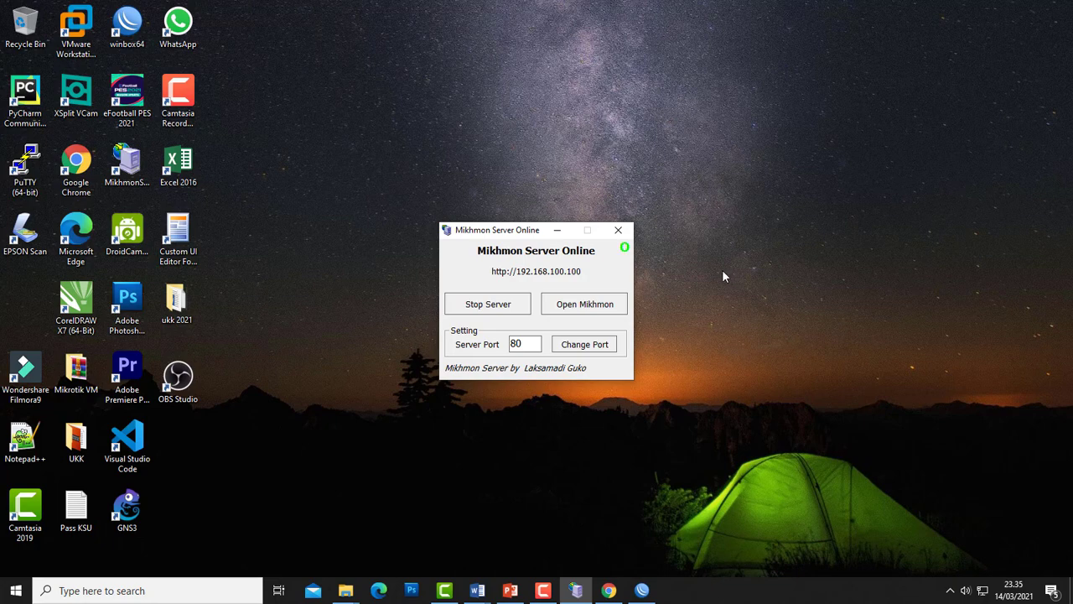
pyautogui.click(488, 303)
pyautogui.click(618, 229)
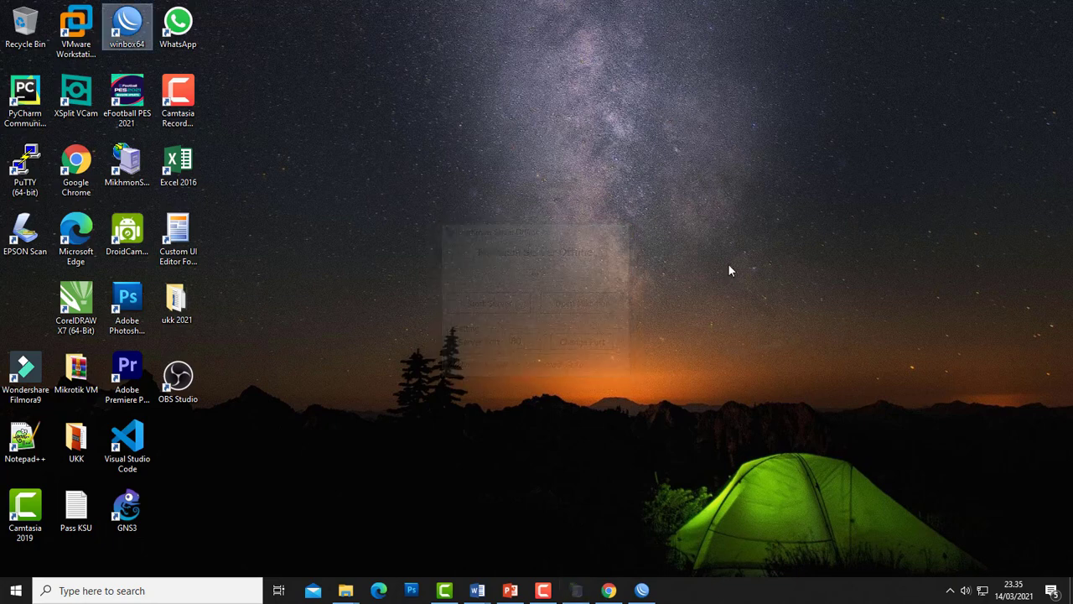
# - In WinBox, review the 22 hotspot users, including the generated siswa vouchers, then close Hotspot
pyautogui.click(609, 589)
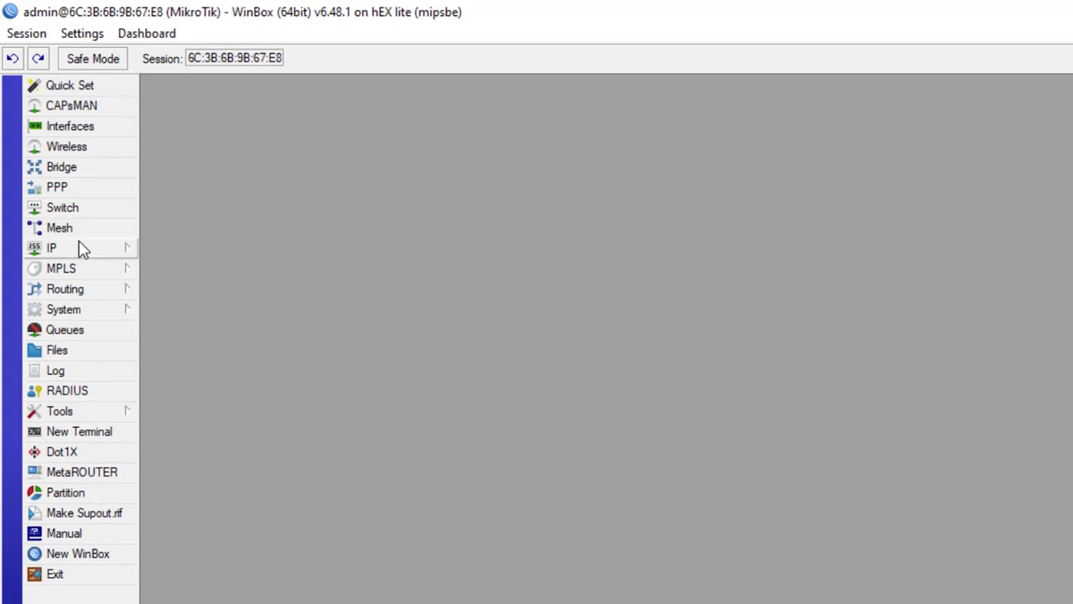
pyautogui.click(83, 248)
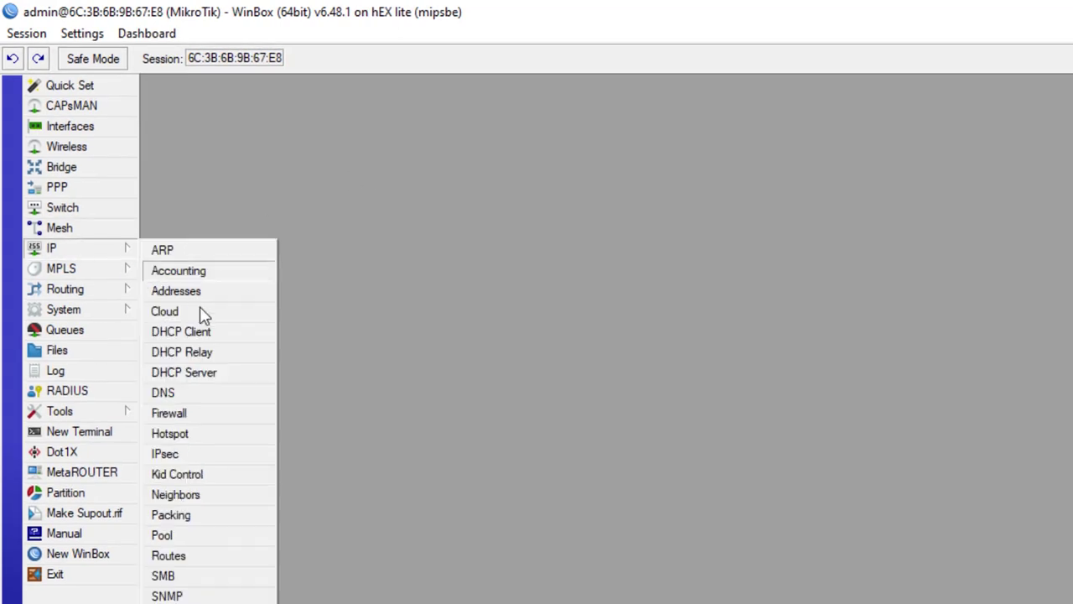
pyautogui.click(198, 436)
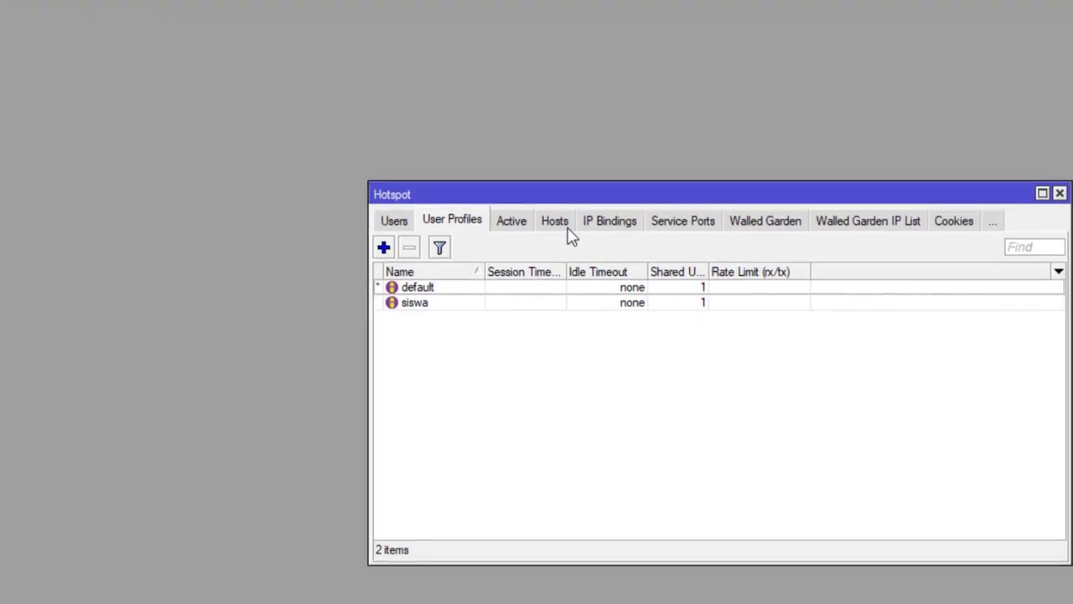
pyautogui.click(374, 209)
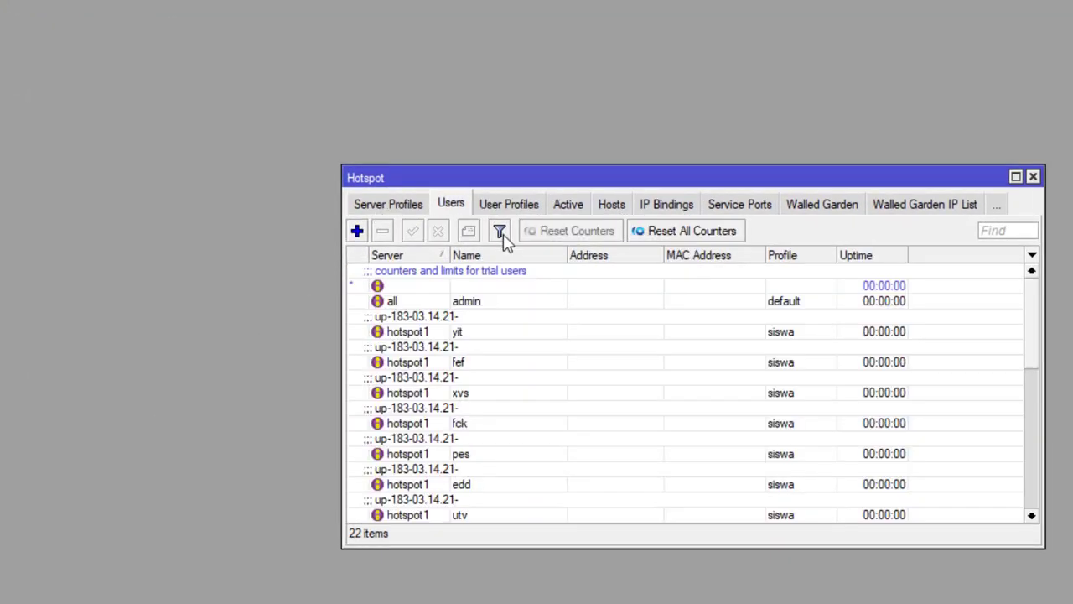
pyautogui.click(448, 325)
pyautogui.scroll(-1, 450, 377)
pyautogui.scroll(-3, 450, 377)
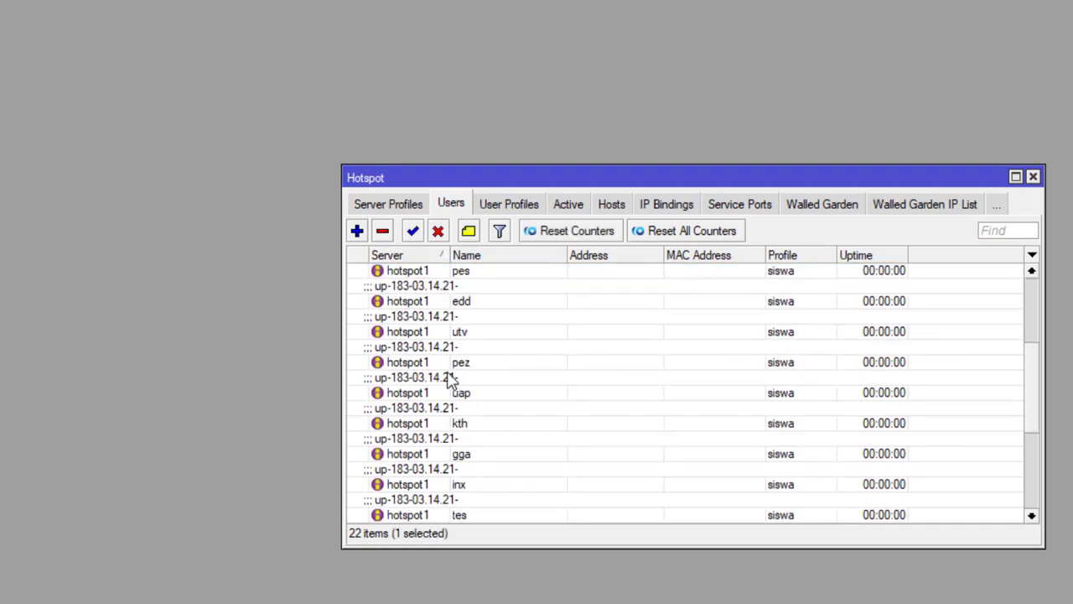
pyautogui.scroll(5, 448, 378)
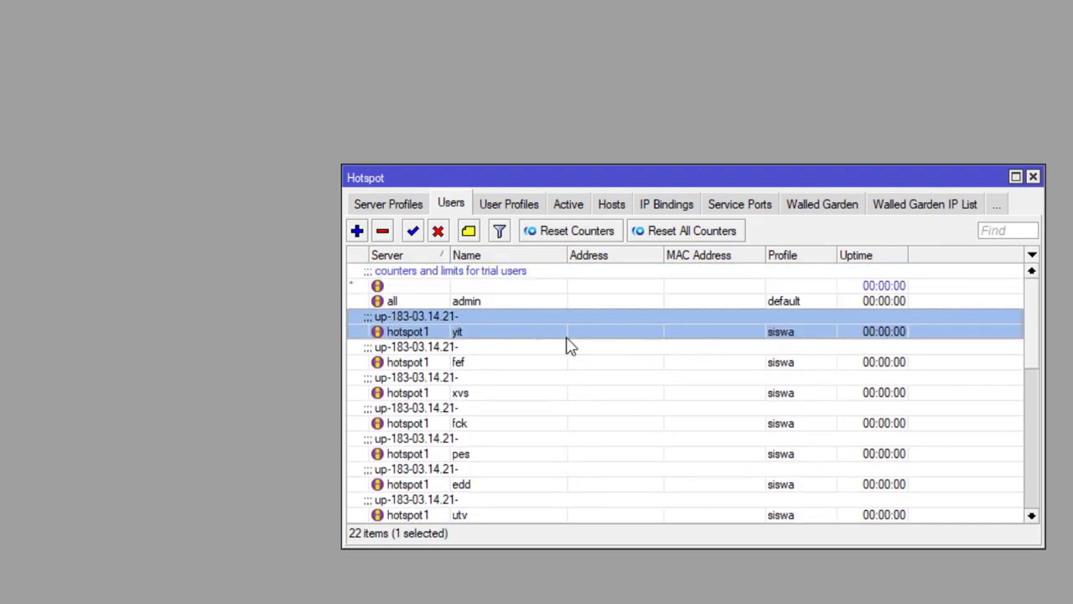
pyautogui.click(1034, 177)
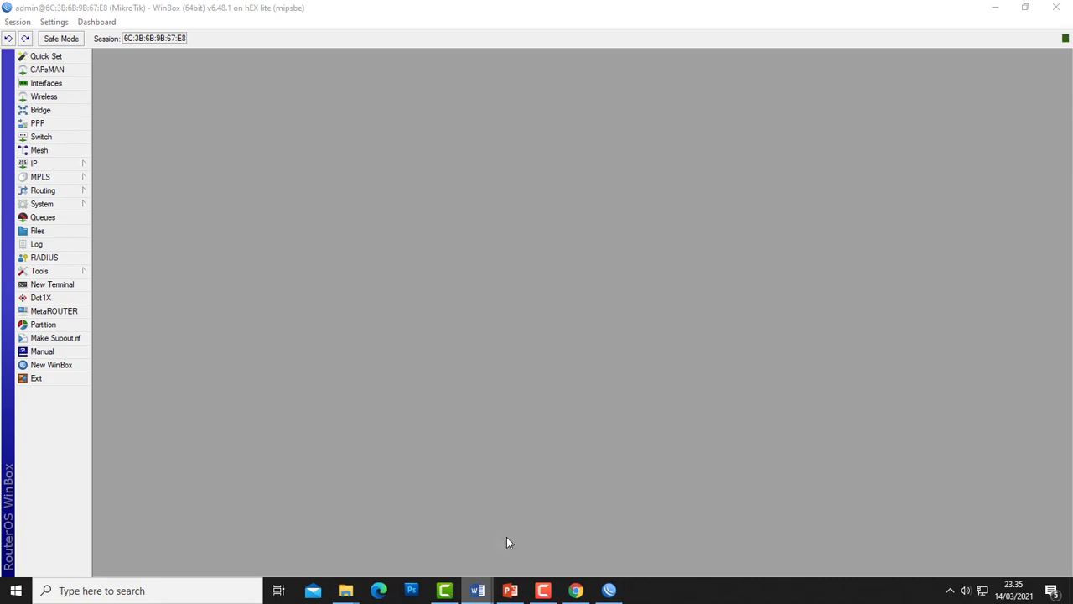
# - Mark task 14 (20 random hotspot accounts) done with yellow highlight in Word, then return to WinBox
pyautogui.click(477, 590)
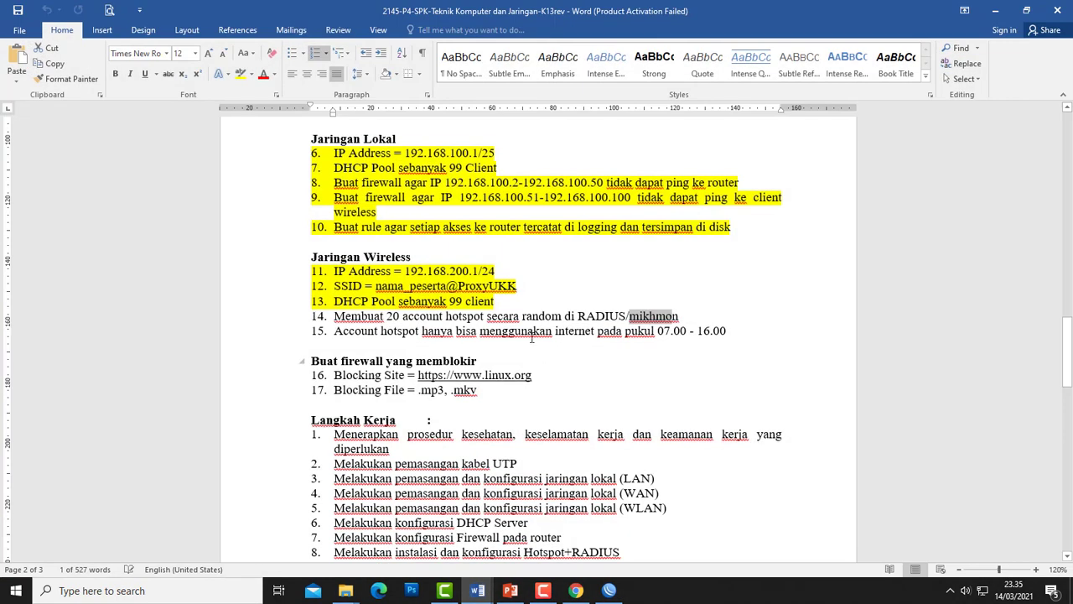
pyautogui.moveTo(691, 315); pyautogui.dragTo(307, 317)
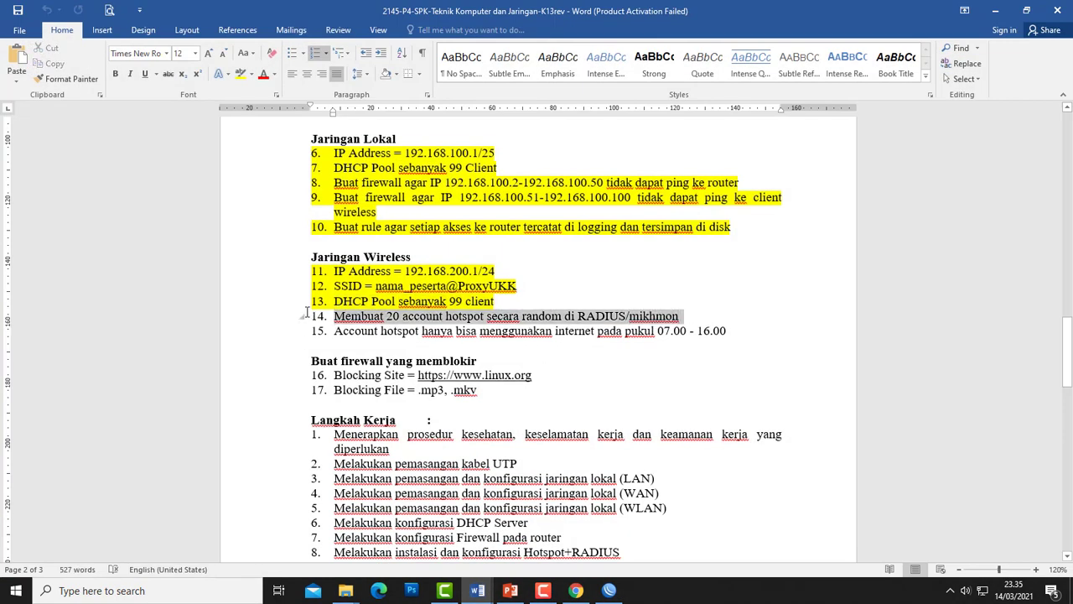
pyautogui.click(240, 74)
pyautogui.click(384, 347)
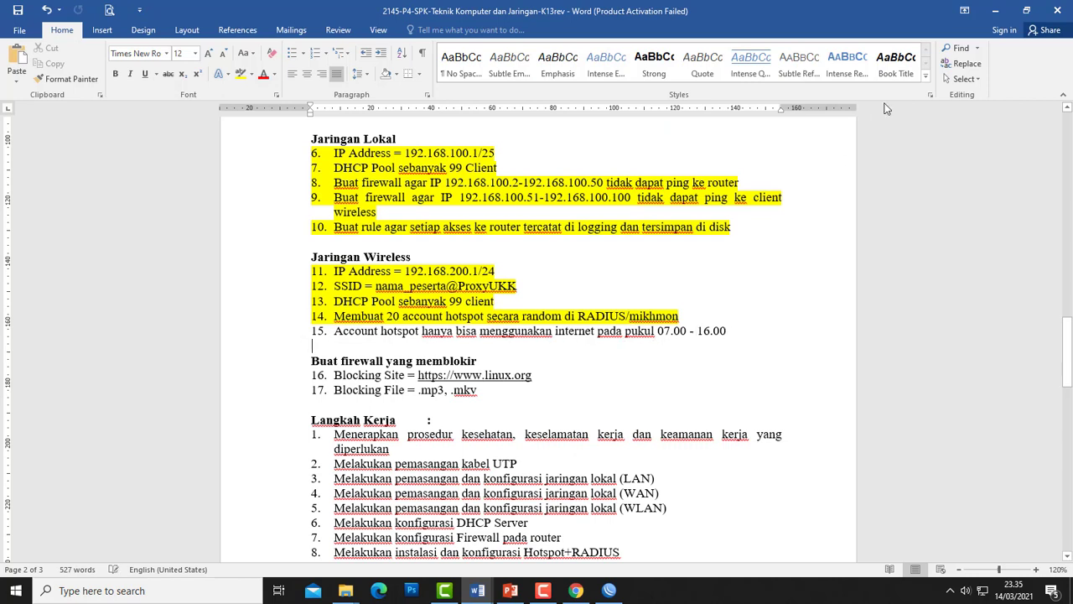
pyautogui.click(995, 10)
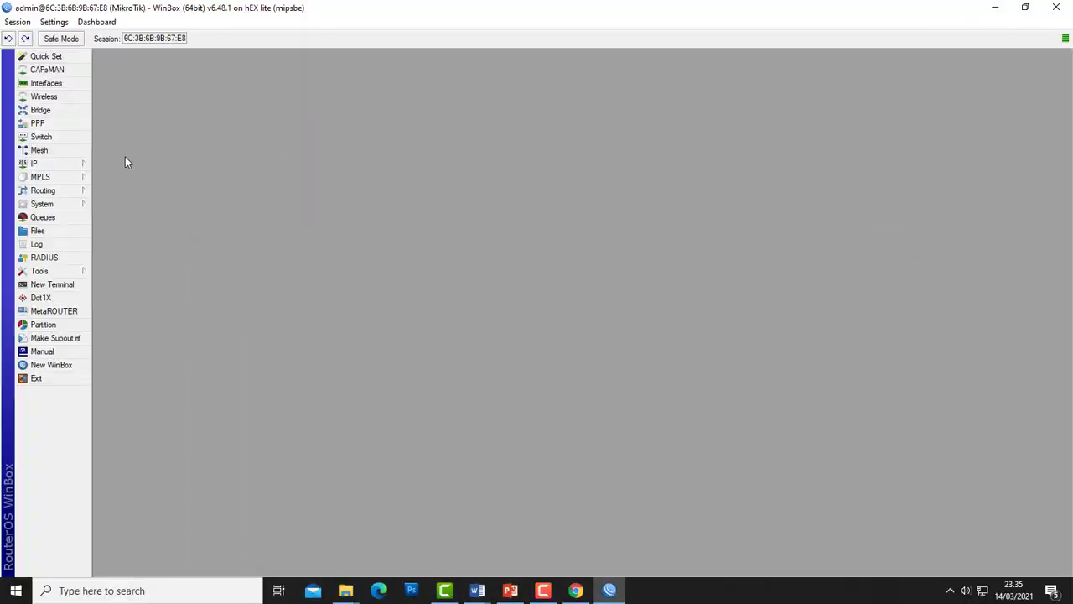
# - Open IP > Firewall, enlarge the rule list, and start a new filter rule
pyautogui.click(46, 164)
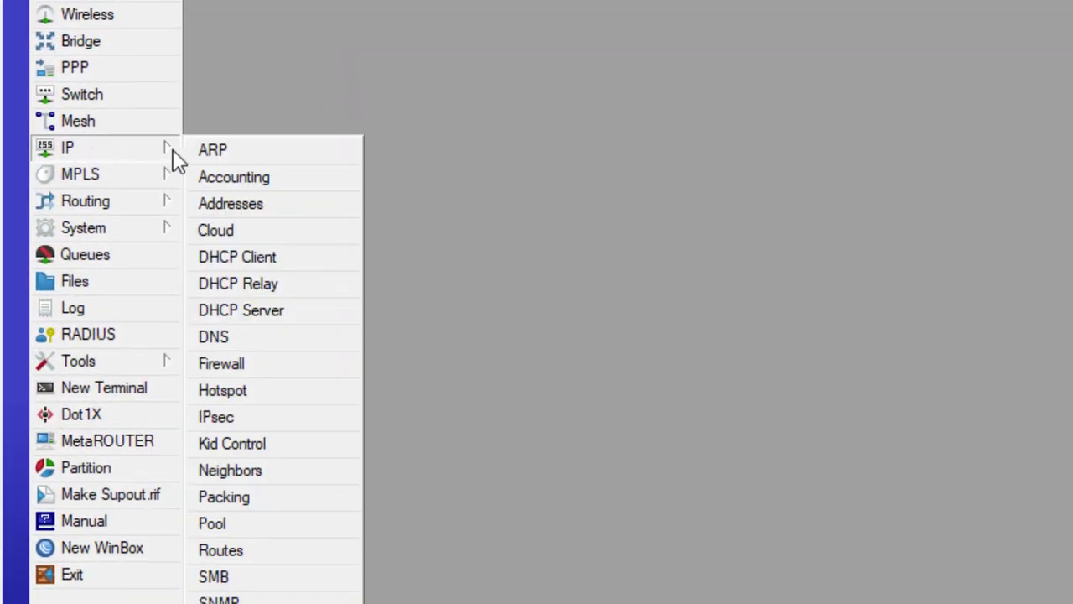
pyautogui.click(232, 366)
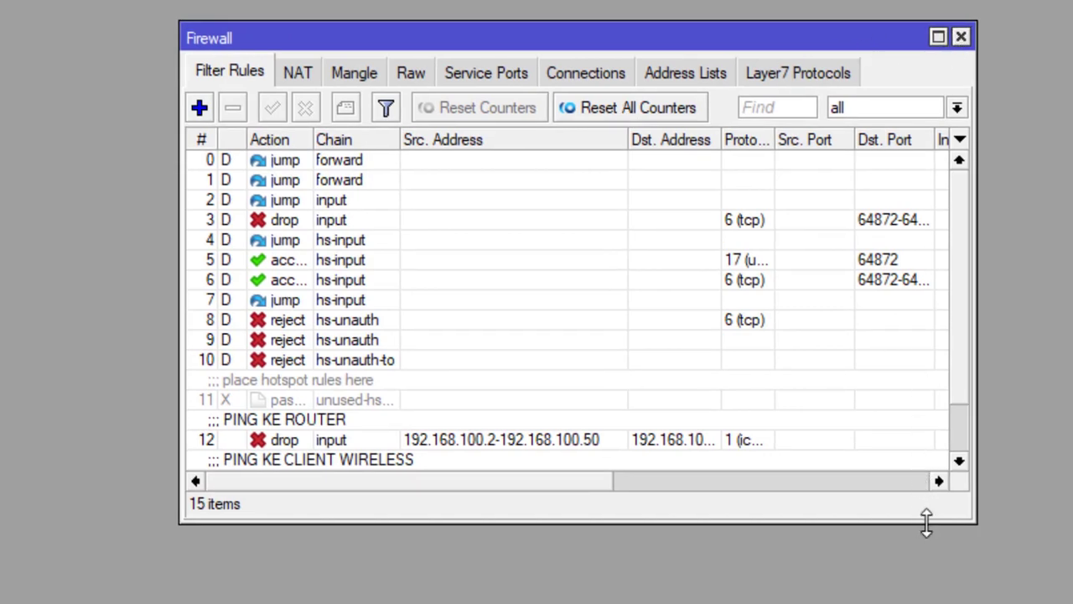
pyautogui.moveTo(926, 522); pyautogui.dragTo(926, 602)
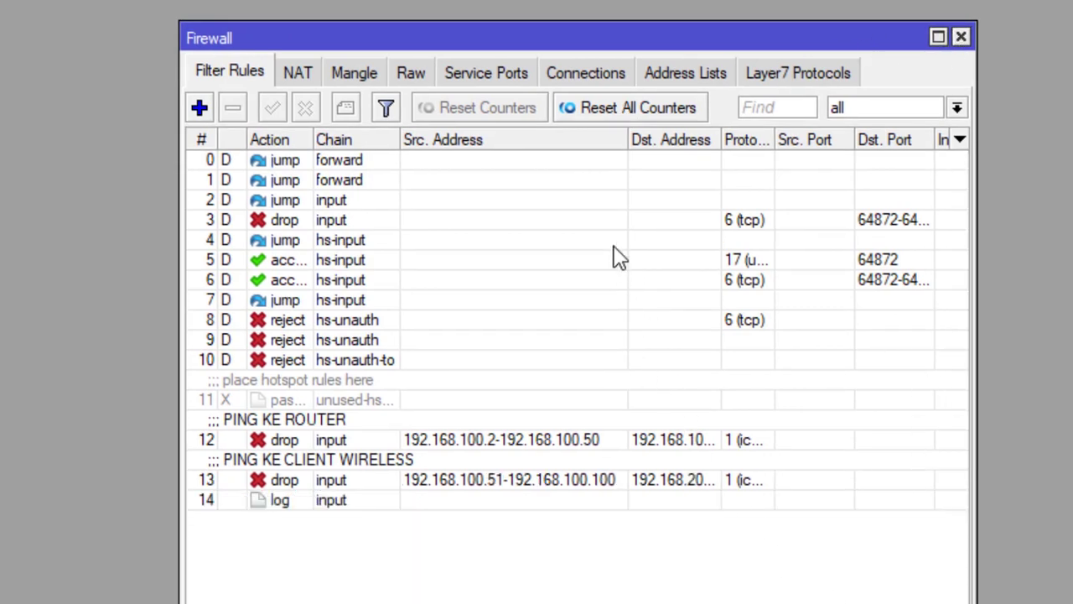
pyautogui.click(199, 108)
pyautogui.click(352, 125)
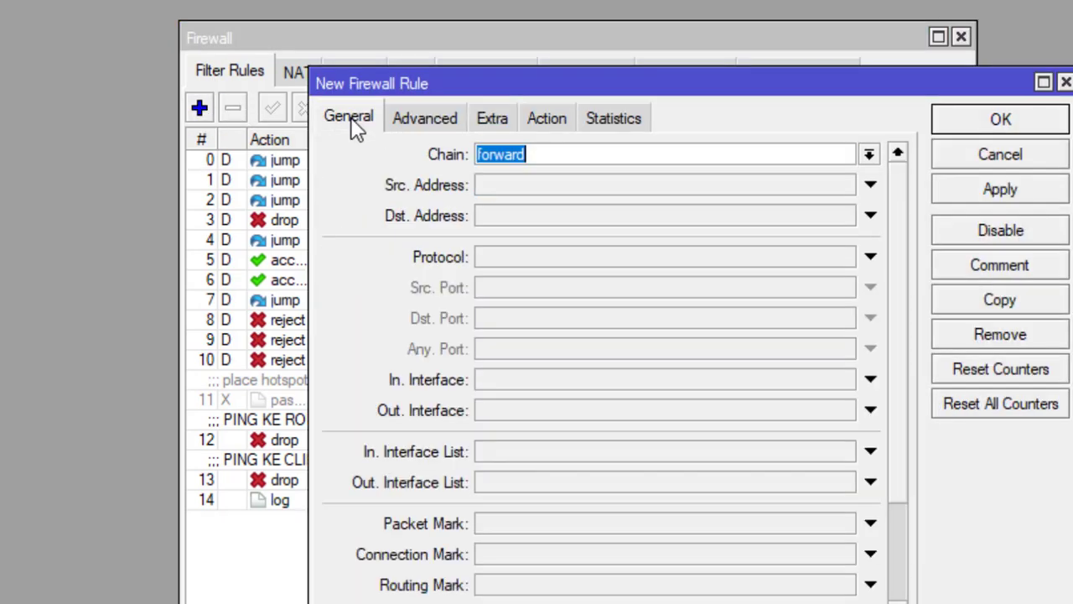
# - Set the rule's source address to 192.168.200.0/24 and out-interface to ether1-Internet
pyautogui.click(537, 186)
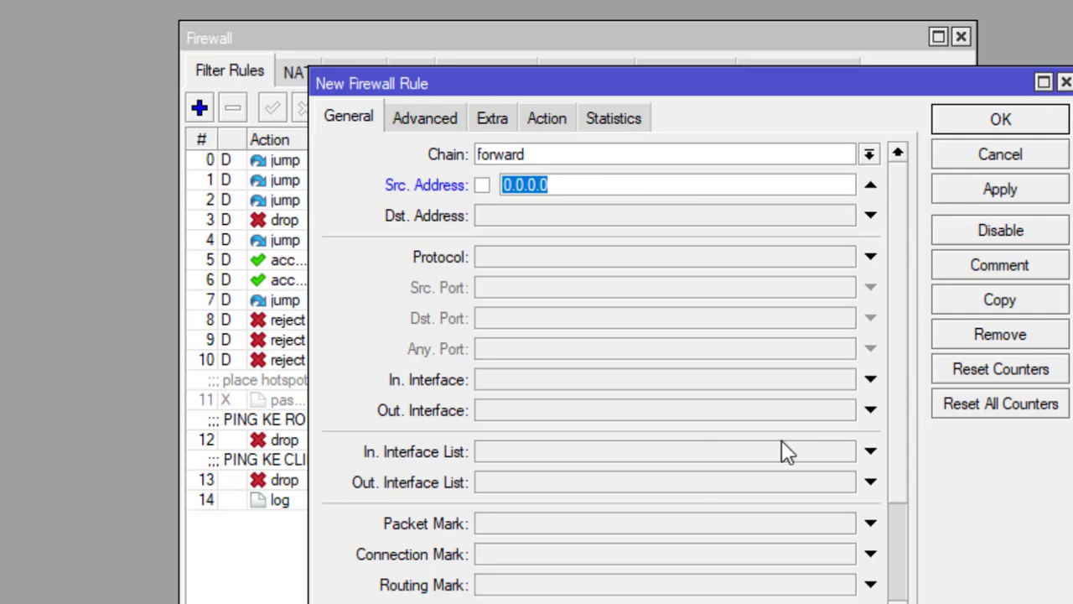
pyautogui.write('192')
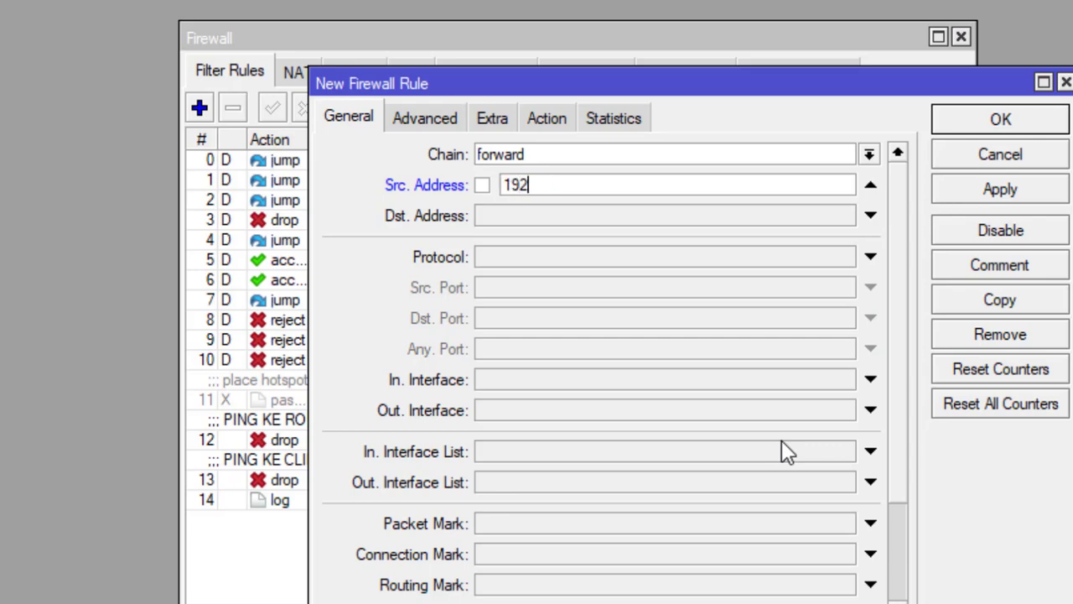
pyautogui.write('.168.200')
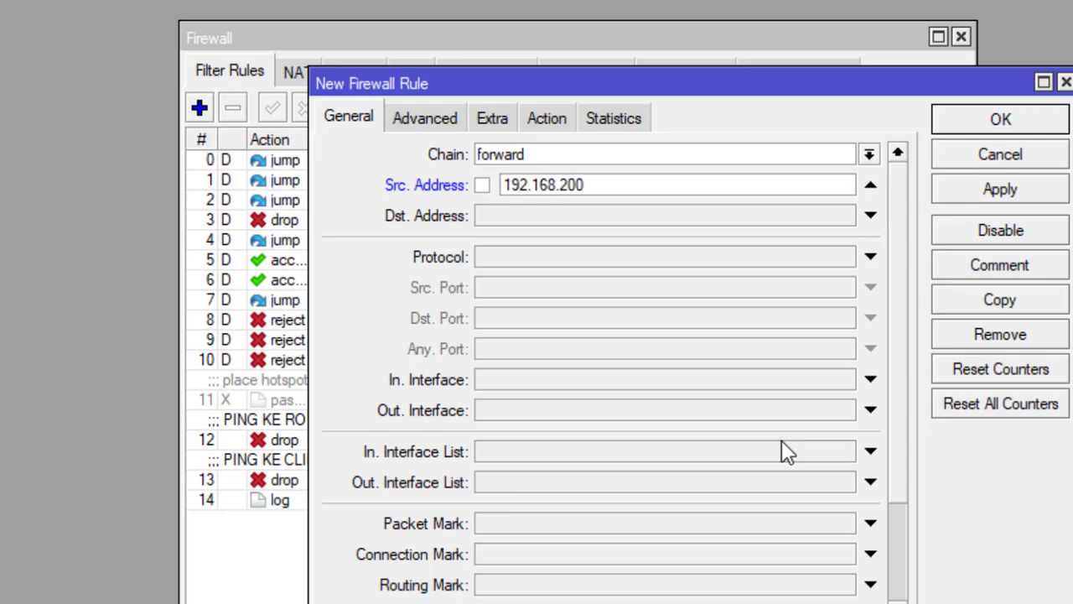
pyautogui.write('.0/24')
pyautogui.click(498, 413)
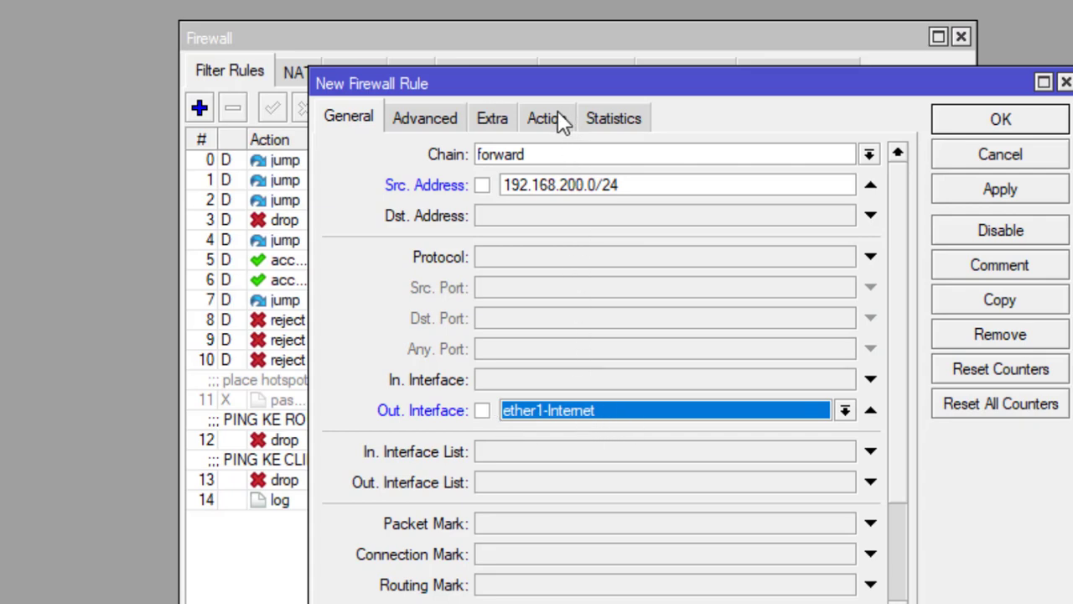
pyautogui.click(490, 119)
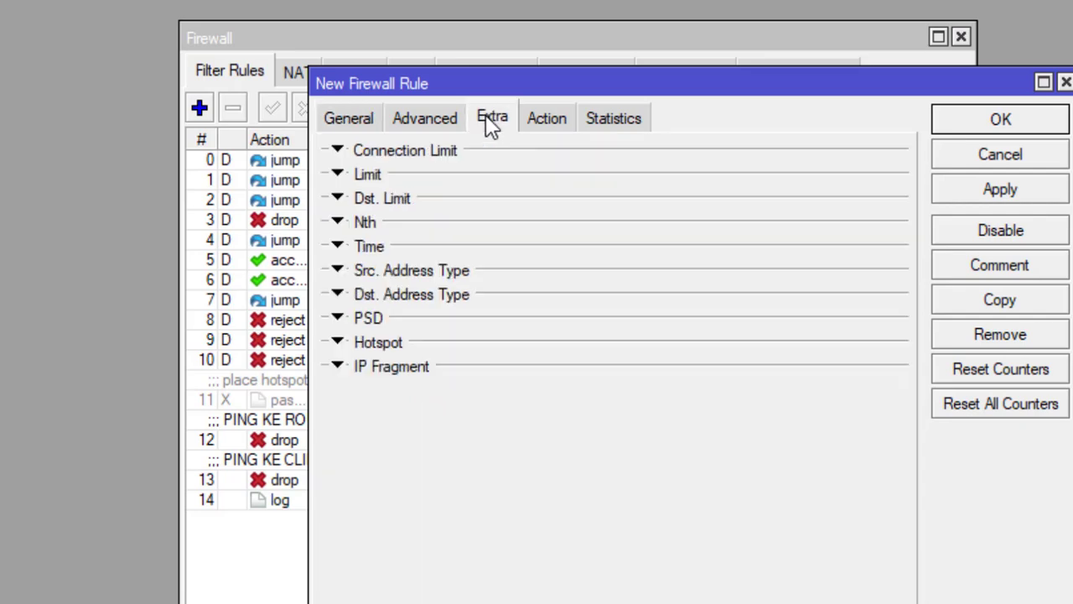
# - Limit the rule's time window to 16:00:00 through 07:00:00
pyautogui.click(362, 251)
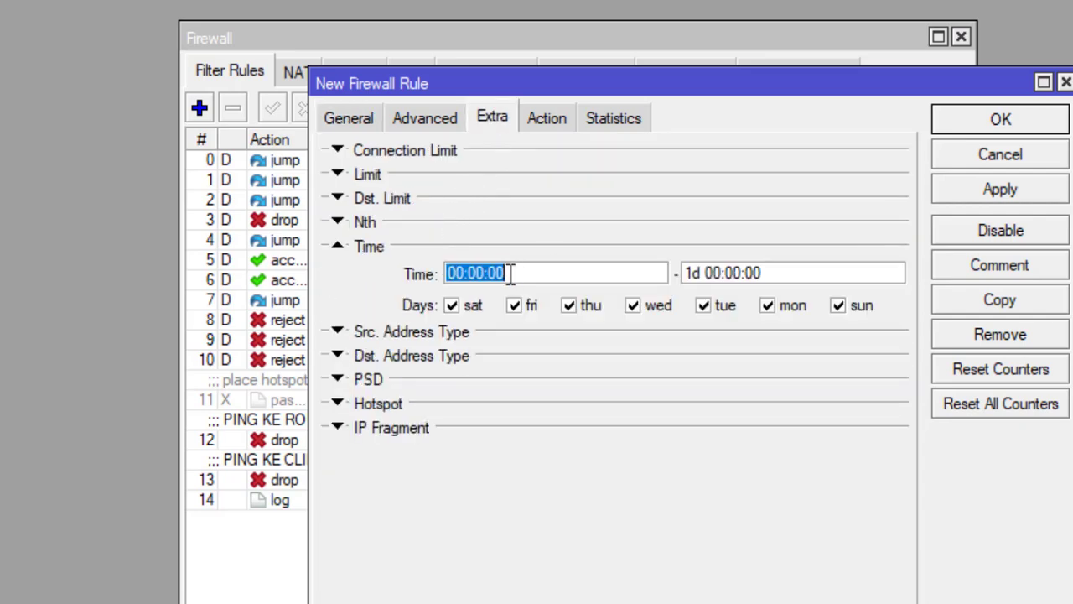
pyautogui.click(562, 279)
pyautogui.click(456, 273)
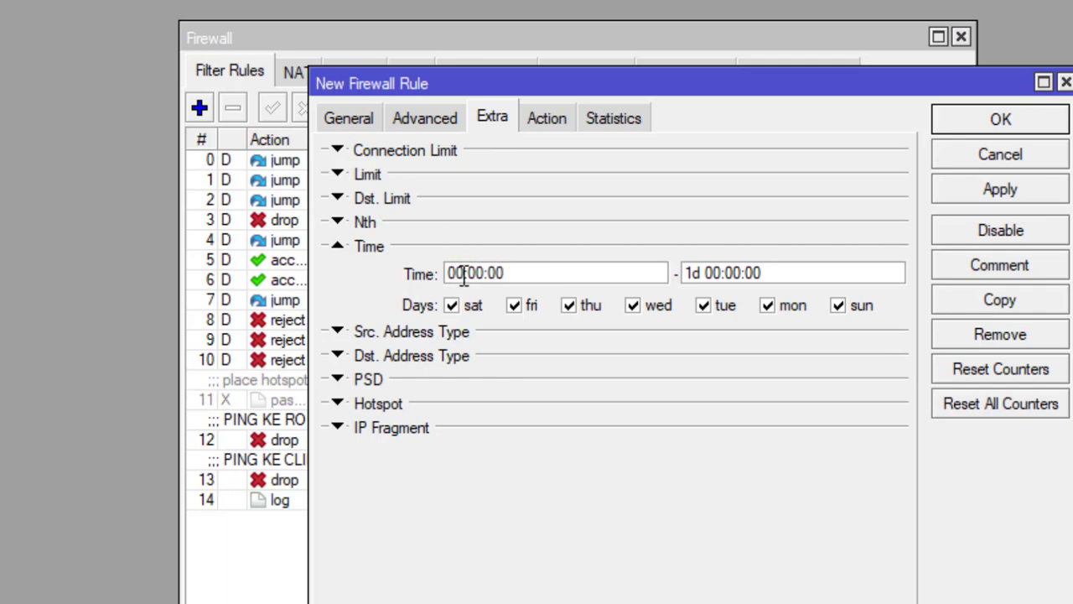
pyautogui.click(466, 276)
pyautogui.doubleClick(465, 275)
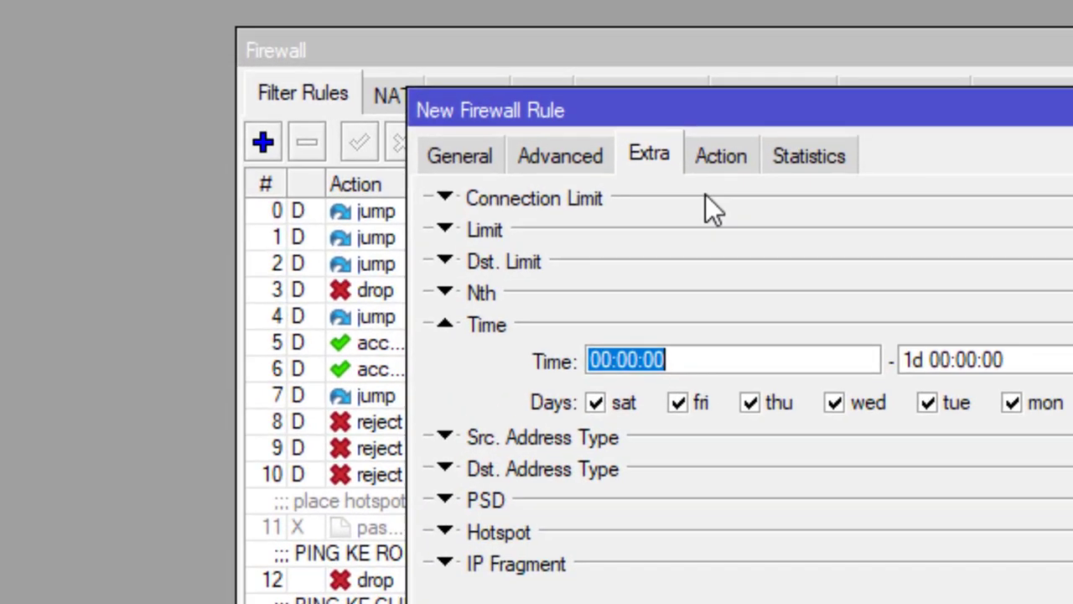
pyautogui.click(616, 360)
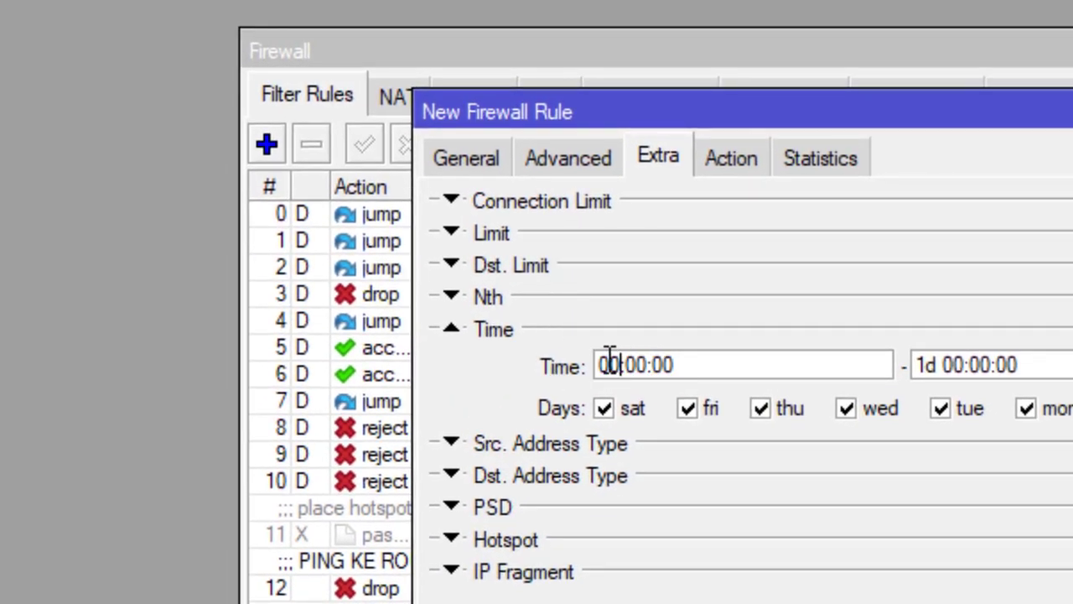
pyautogui.doubleClick(610, 361)
pyautogui.write('16')
pyautogui.moveTo(965, 364); pyautogui.dragTo(829, 340)
pyautogui.write('07')
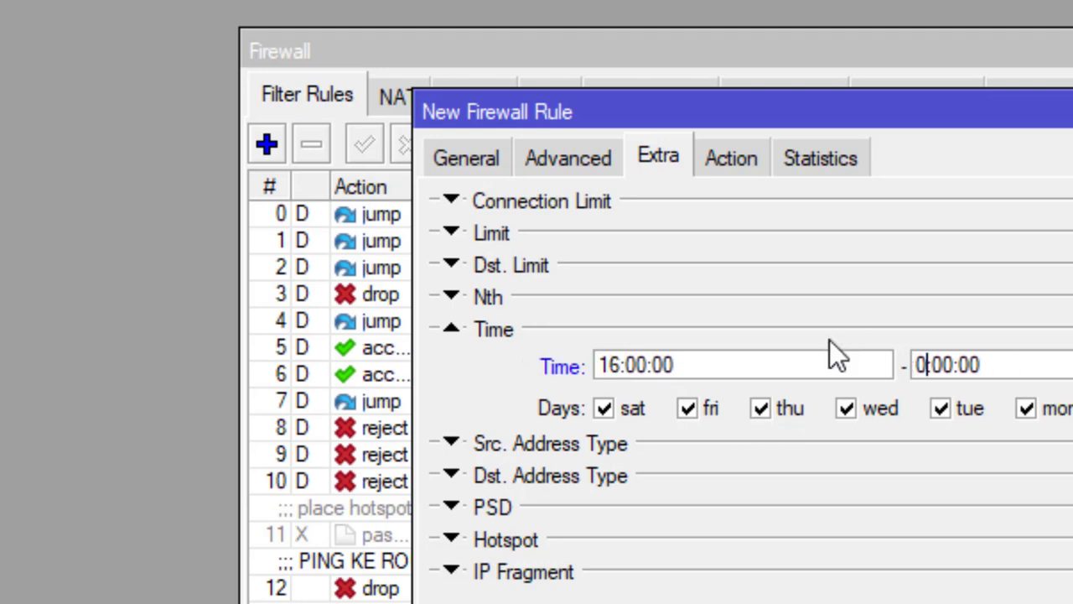
# - Set the rule's action to drop, save it, and select the new rule 15
pyautogui.click(731, 159)
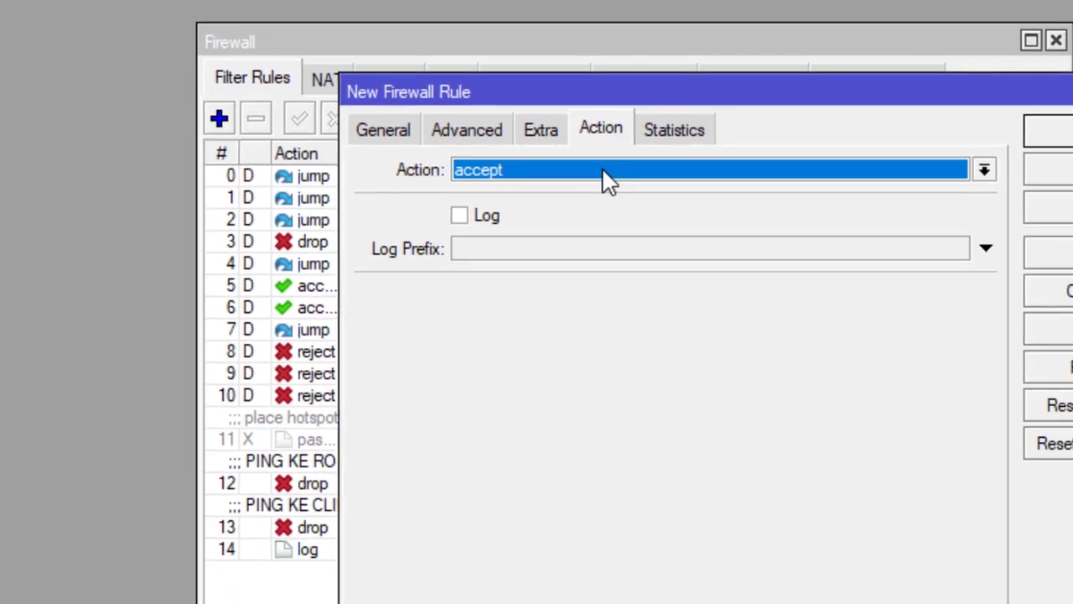
pyautogui.click(607, 170)
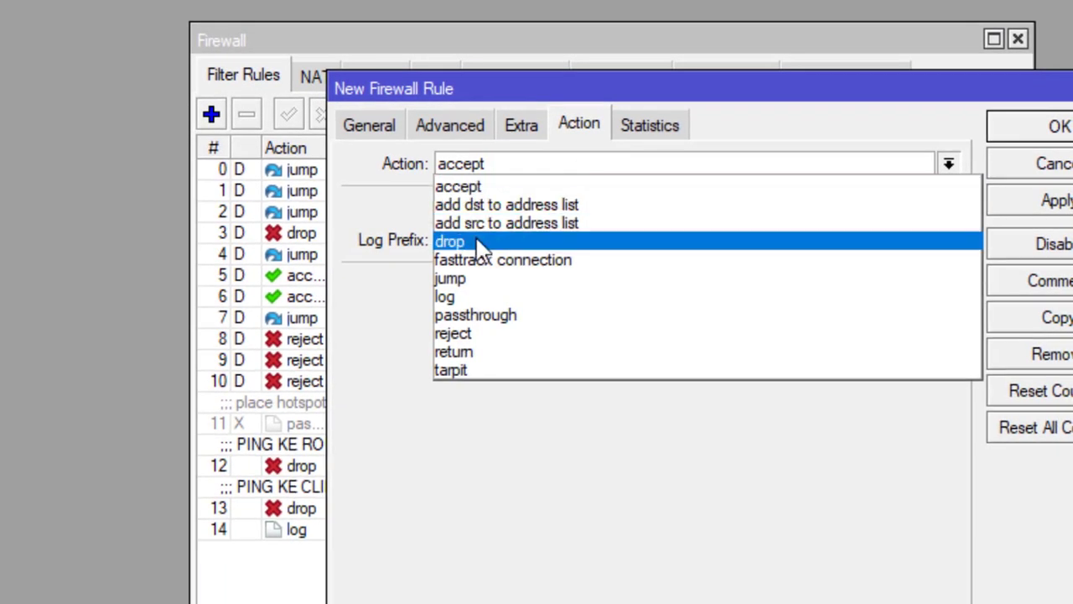
pyautogui.click(587, 251)
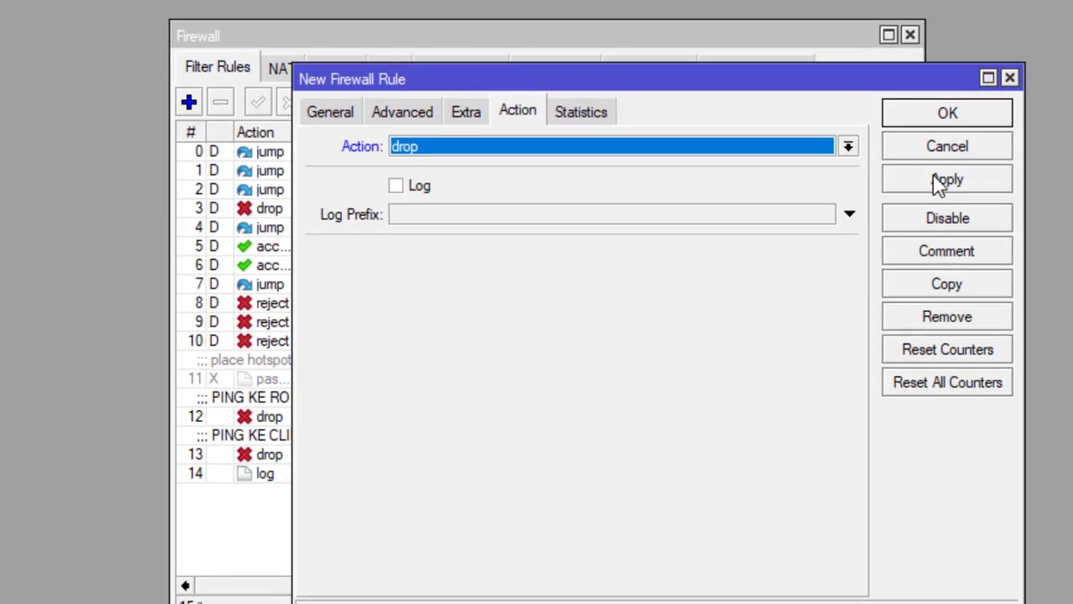
pyautogui.click(938, 185)
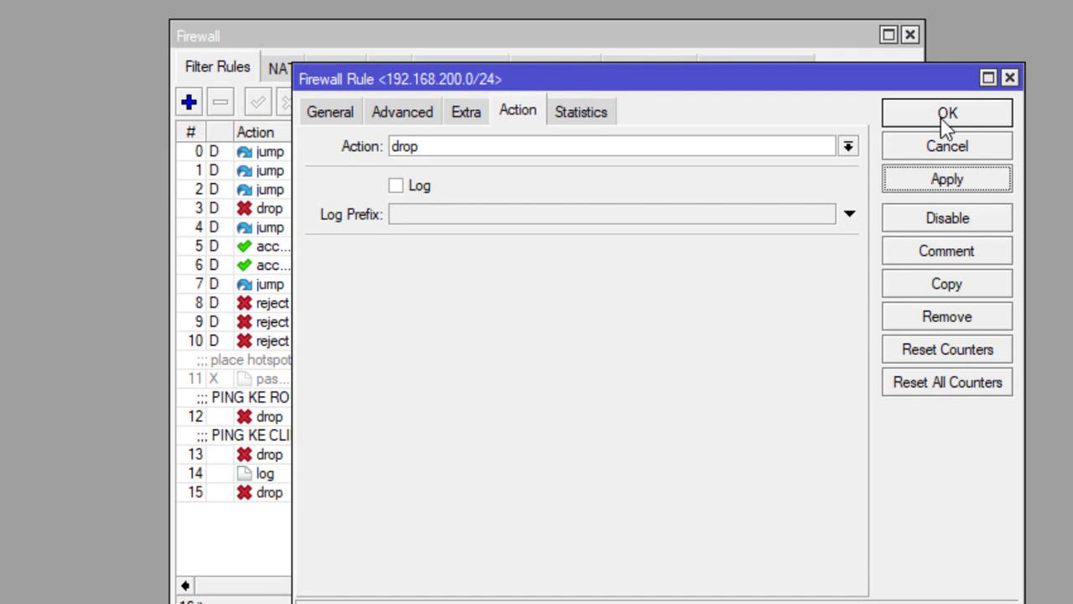
pyautogui.click(942, 122)
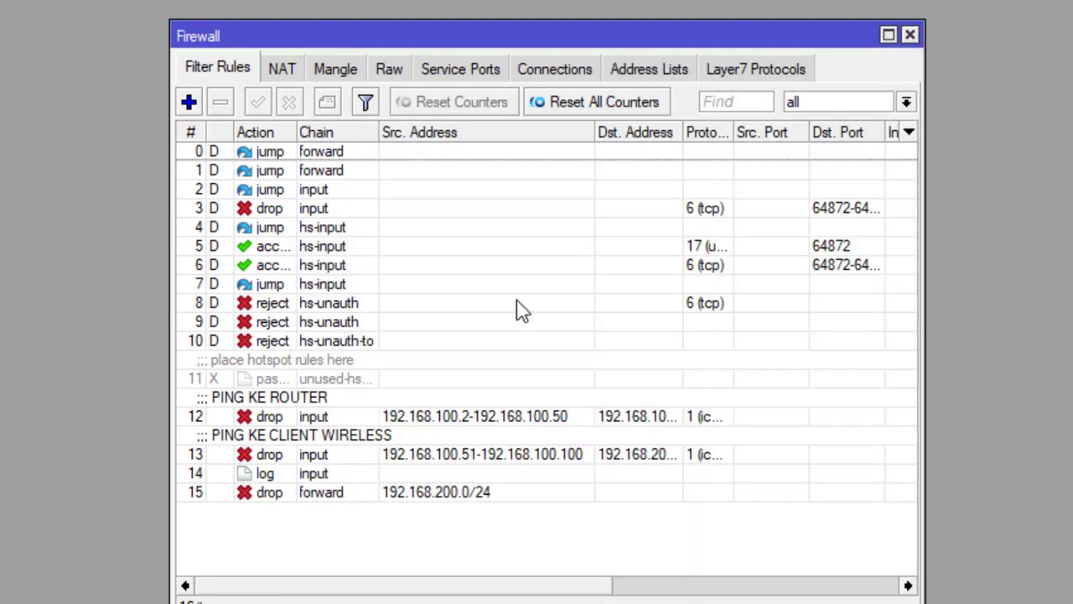
pyautogui.click(390, 496)
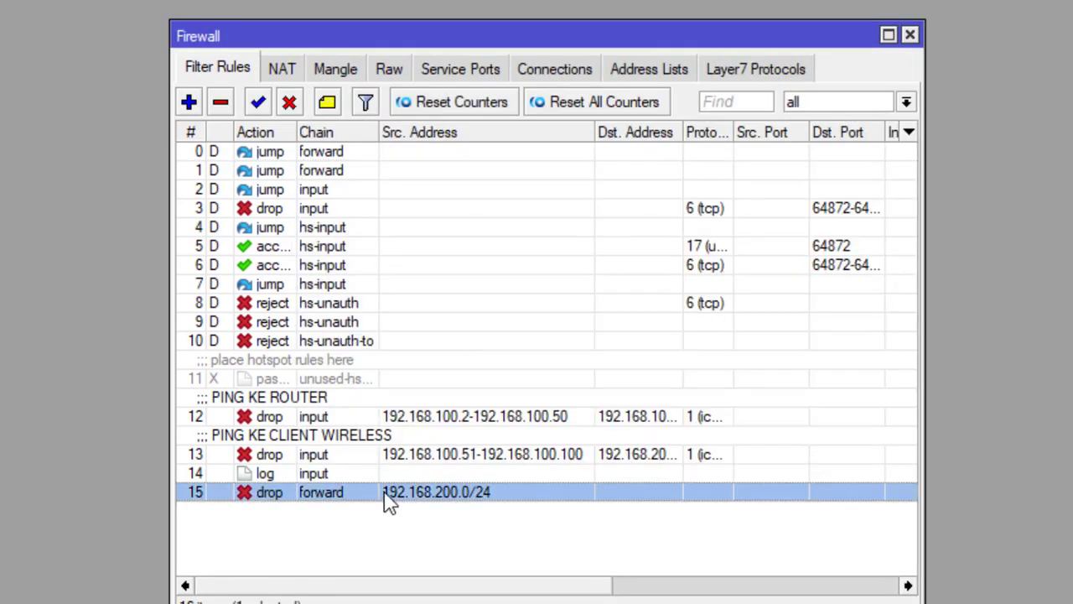
# - Give firewall rule 15 the comment 'INTERNET OFF'
pyautogui.click(327, 102)
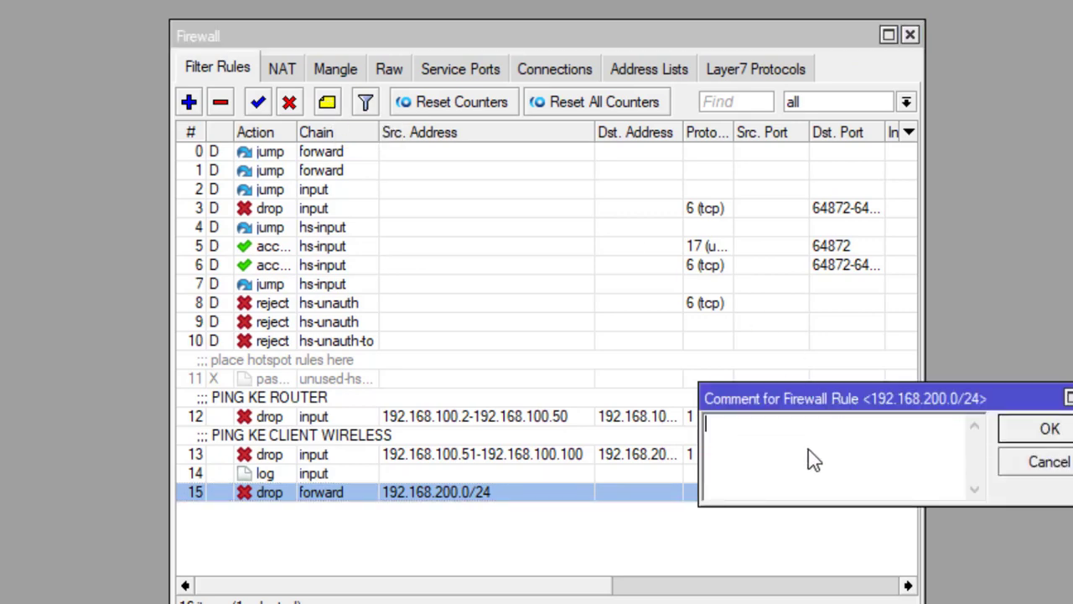
pyautogui.write('internet')
pyautogui.press('BackSpace')
pyautogui.press('BackSpace')
pyautogui.press('BackSpace')
pyautogui.press('BackSpace')
pyautogui.press('BackSpace')
pyautogui.press('BackSpace')
pyautogui.press('BackSpace')
pyautogui.press('BackSpace')
pyautogui.press('BackSpace')
pyautogui.write('INTERNET OFF')
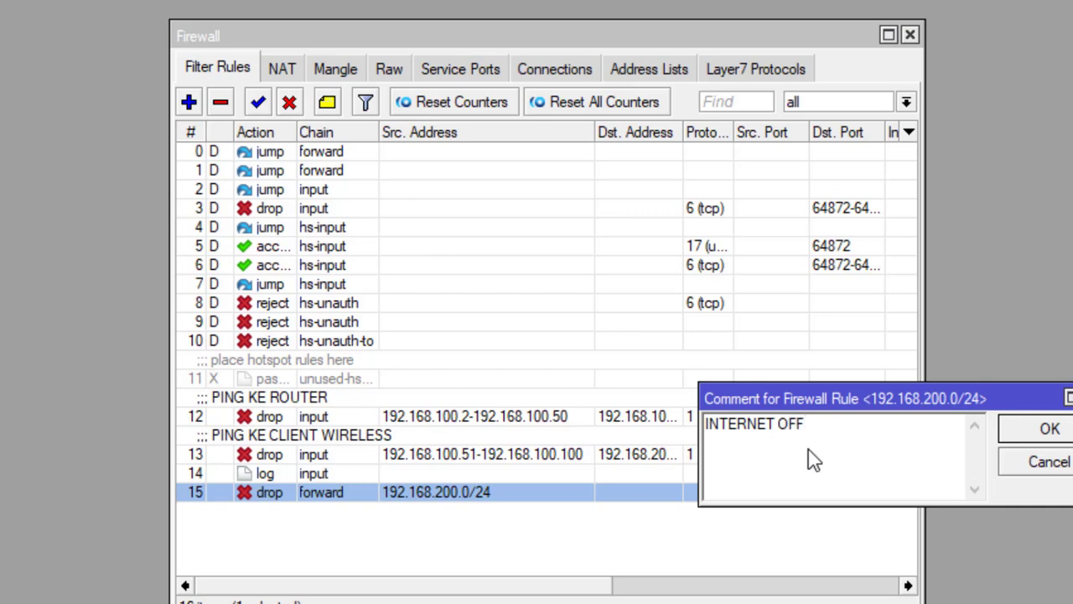
pyautogui.click(1051, 429)
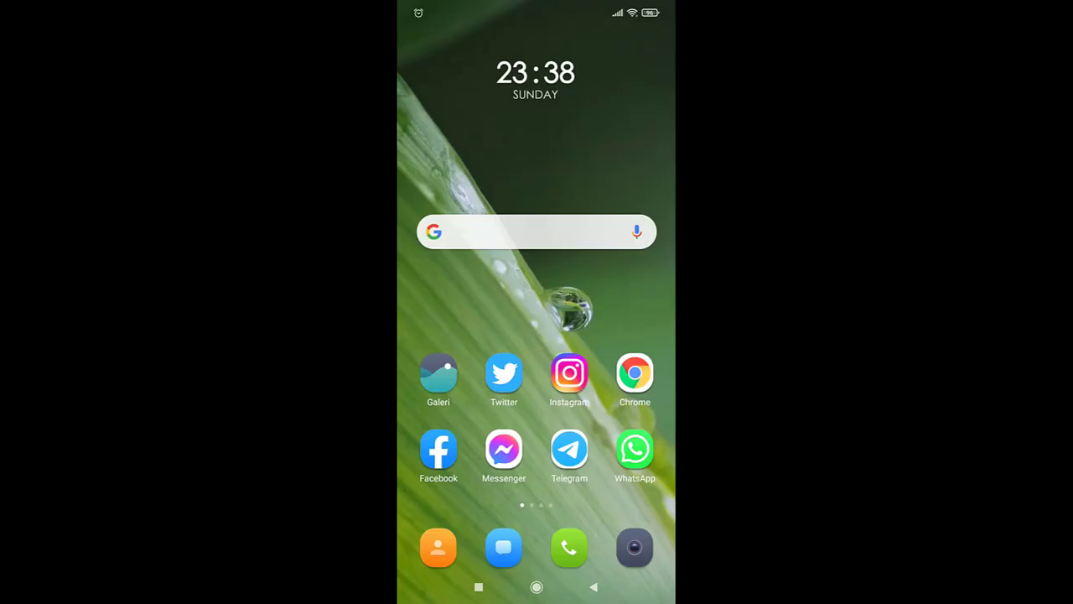
# - Check the phone's Wi-Fi shows UKKTKJ2021 connected, then launch YouTube from the second home page
pyautogui.moveTo(537, 9); pyautogui.dragTo(537, 419)
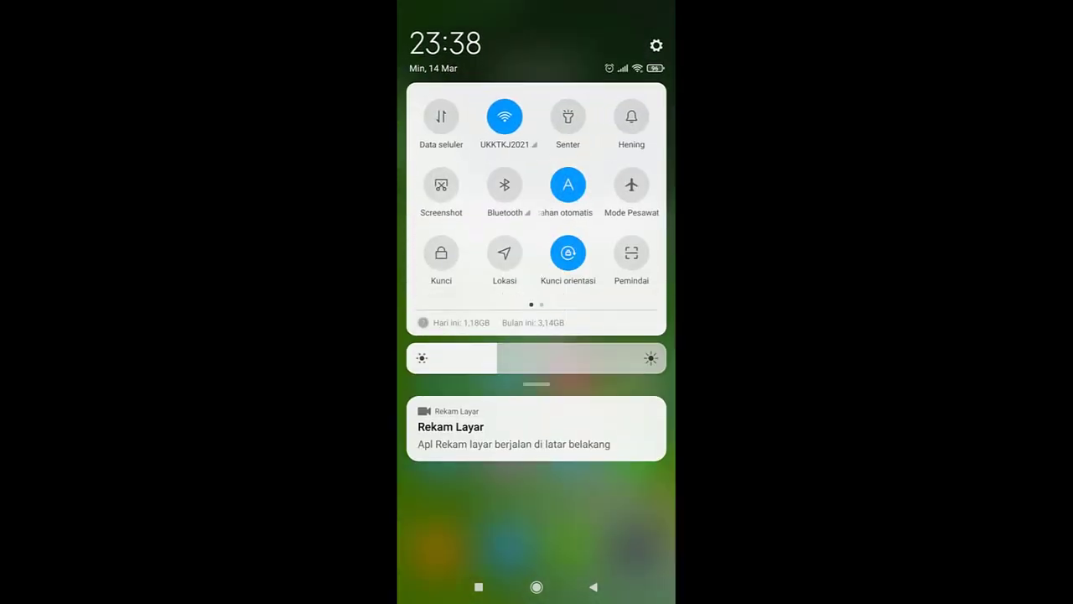
pyautogui.click(505, 143)
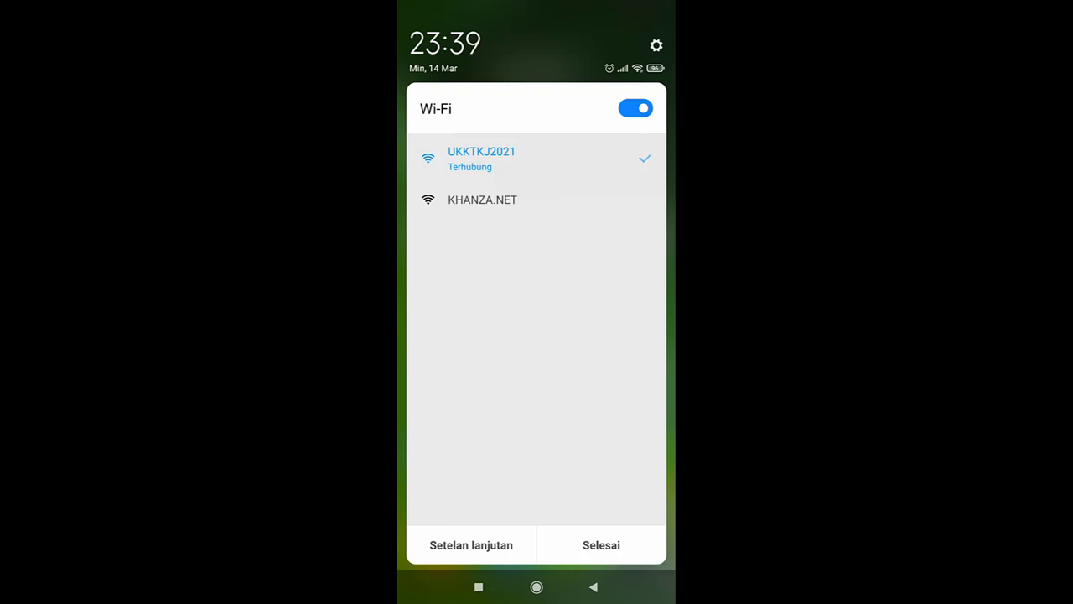
pyautogui.press('Escape')
pyautogui.press('Escape')
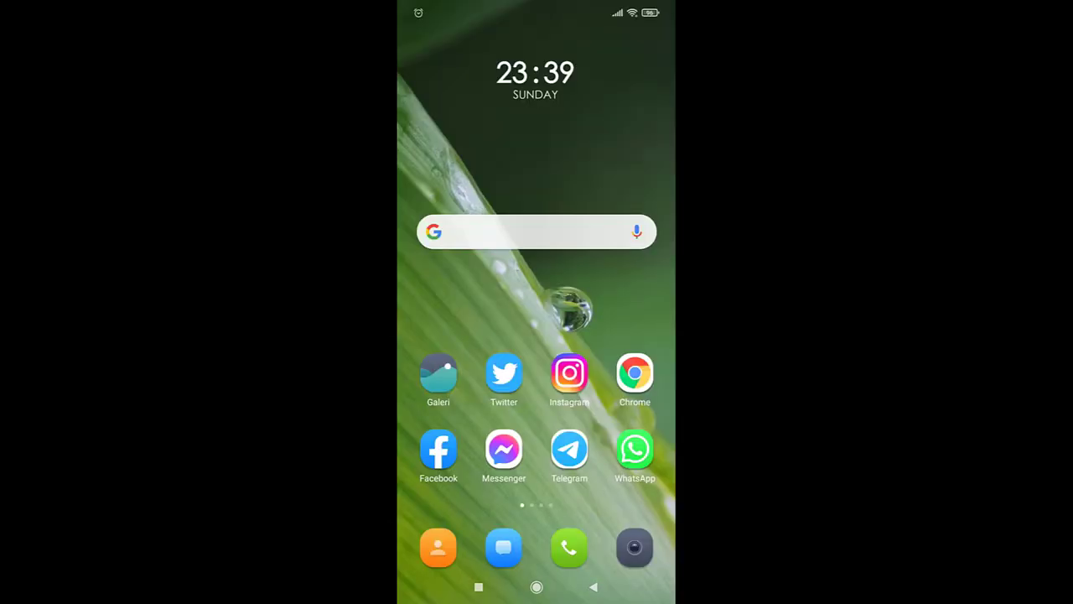
pyautogui.moveTo(620, 335); pyautogui.dragTo(453, 335)
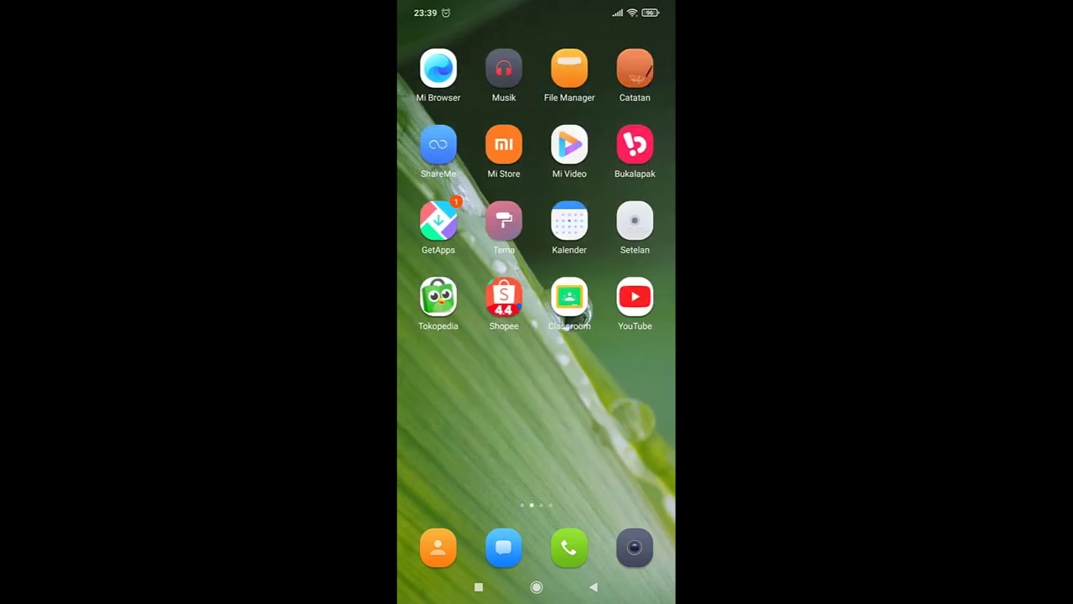
pyautogui.click(635, 298)
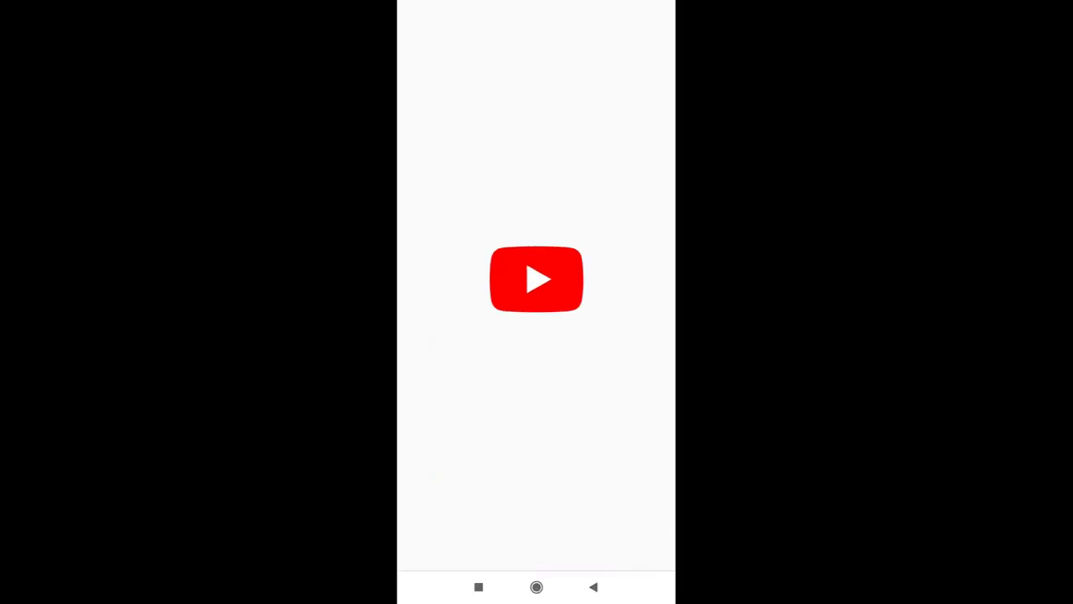
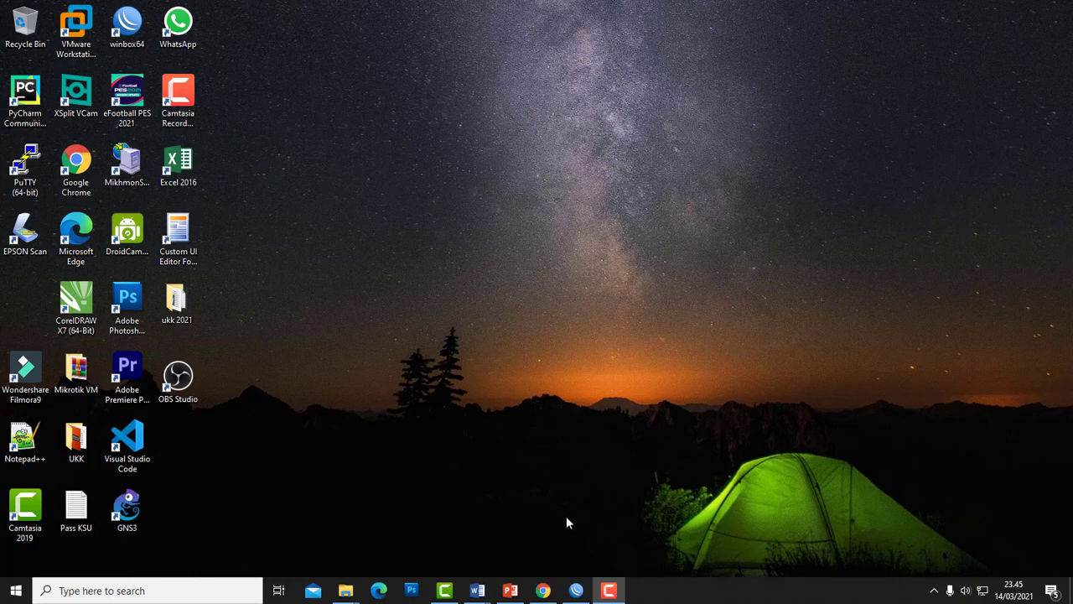
# - Open the exam task document in Word and highlight task 15 (hotspot hours) in yellow
pyautogui.click(447, 590)
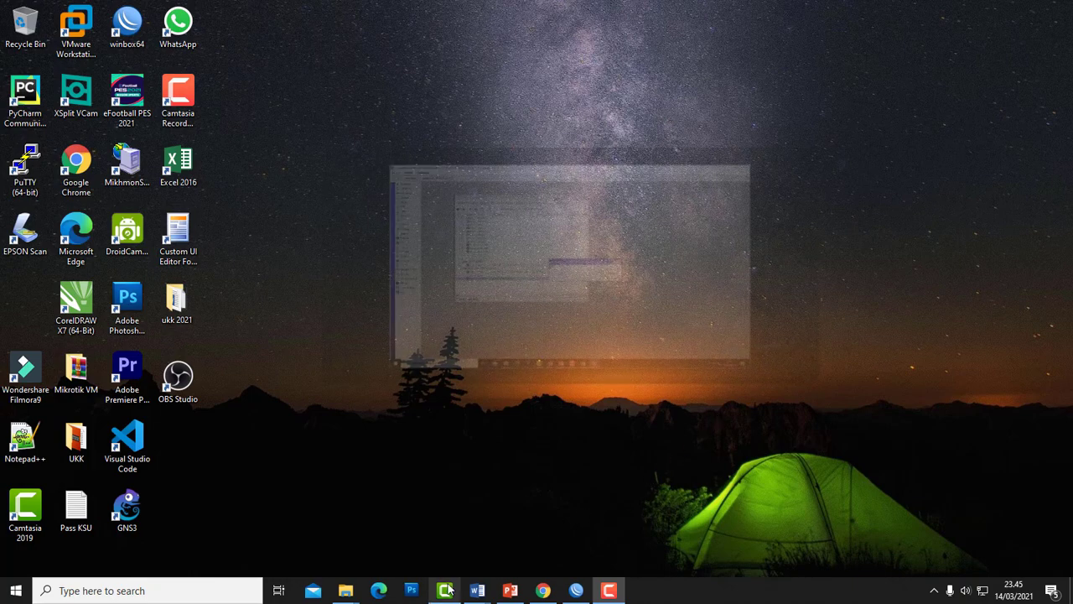
pyautogui.click(447, 589)
pyautogui.moveTo(484, 589)
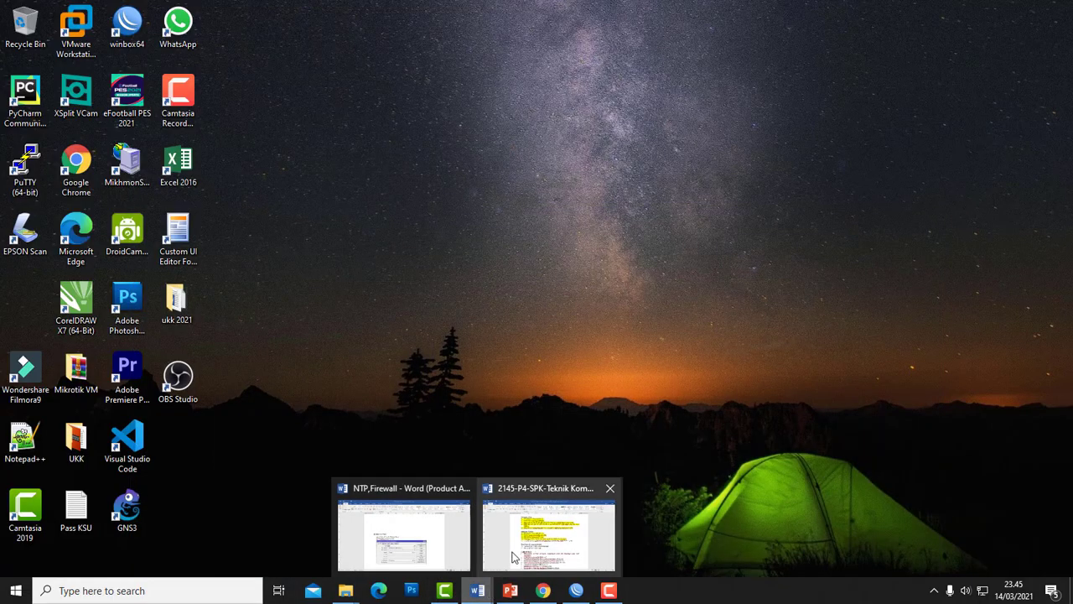
pyautogui.click(519, 521)
pyautogui.click(438, 375)
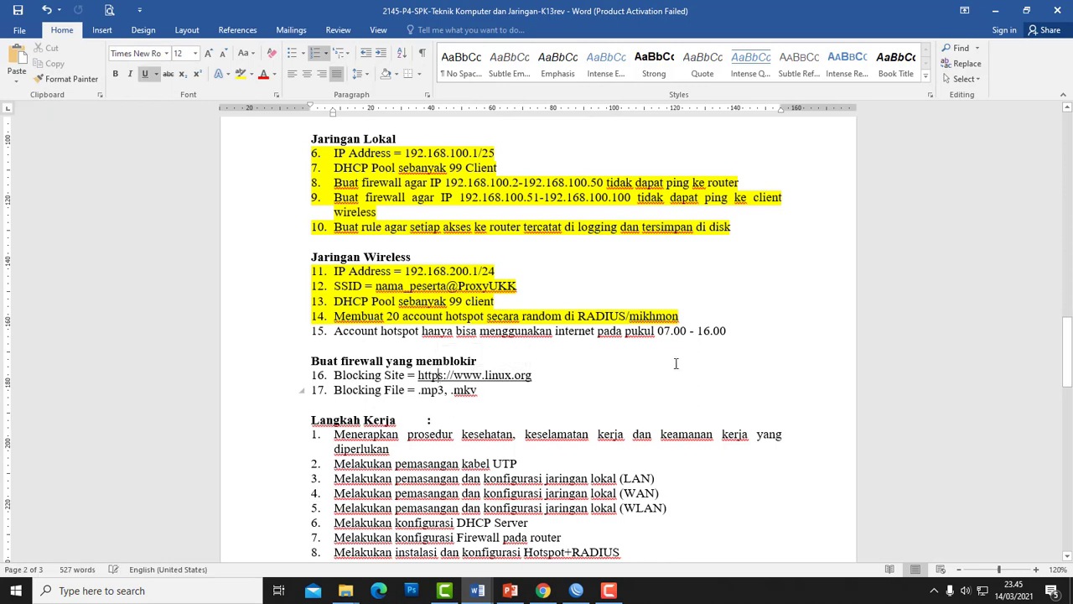
pyautogui.moveTo(729, 332); pyautogui.dragTo(303, 328)
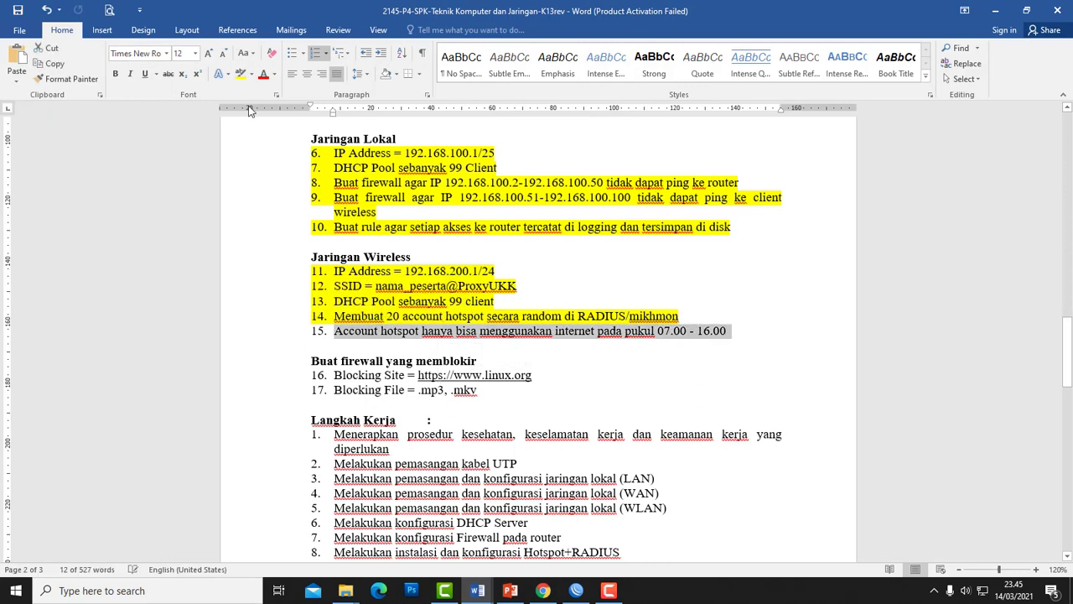
pyautogui.click(240, 74)
# - Select blocking items 16–17, then minimize Word to the desktop
pyautogui.click(418, 376)
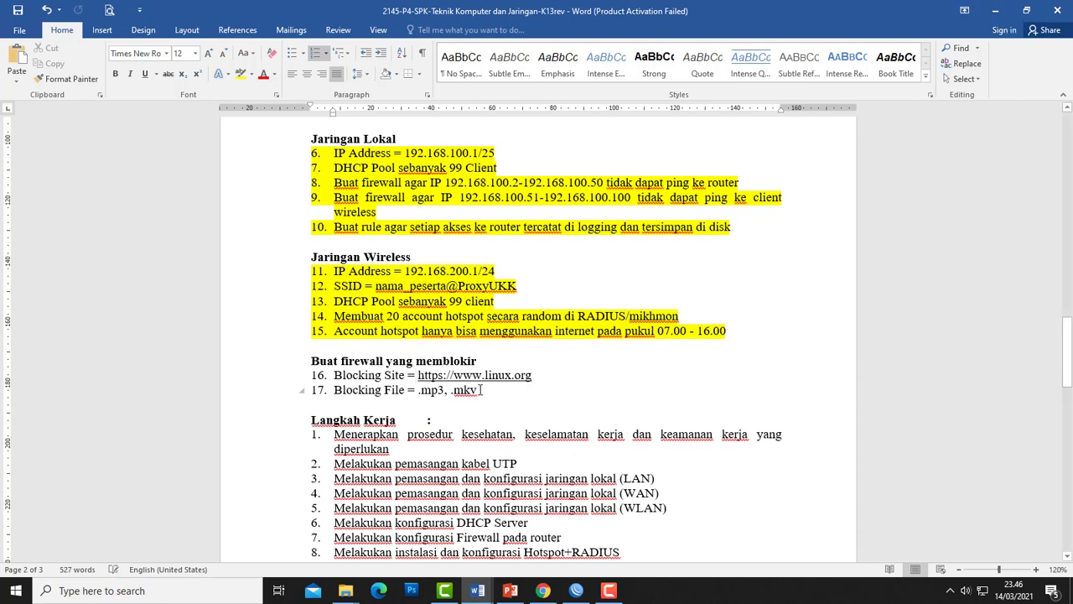
pyautogui.moveTo(478, 390)
pyautogui.mouseDown()
pyautogui.moveTo(417, 390)
pyautogui.moveTo(478, 391)
pyautogui.mouseUp()
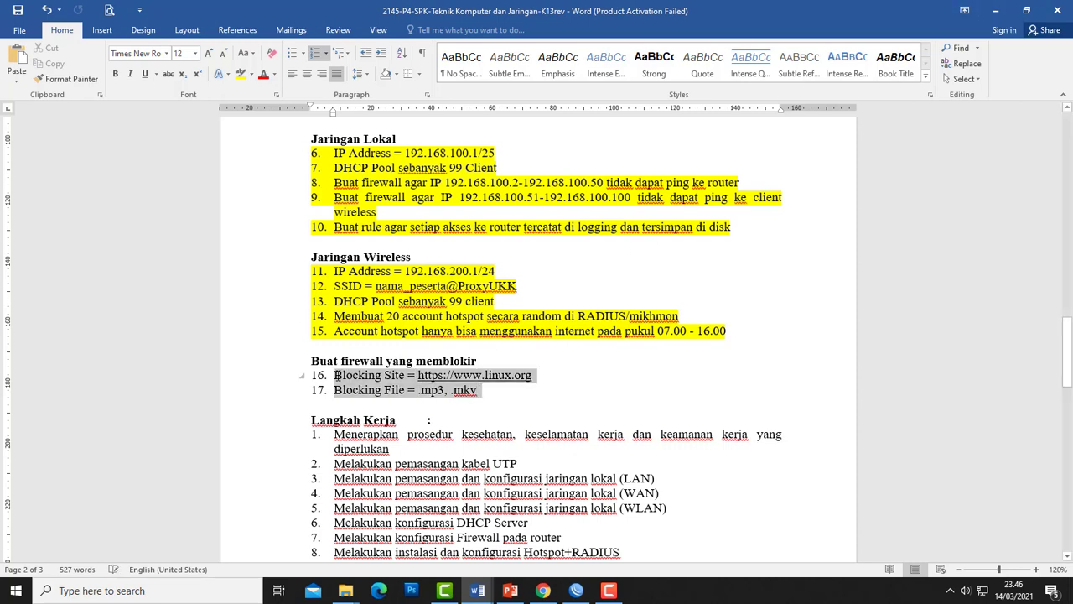
pyautogui.click(1002, 17)
pyautogui.rightClick(500, 193)
# - Back in WinBox, close the Firewall rules window and open IP > Web Proxy settings
pyautogui.click(514, 230)
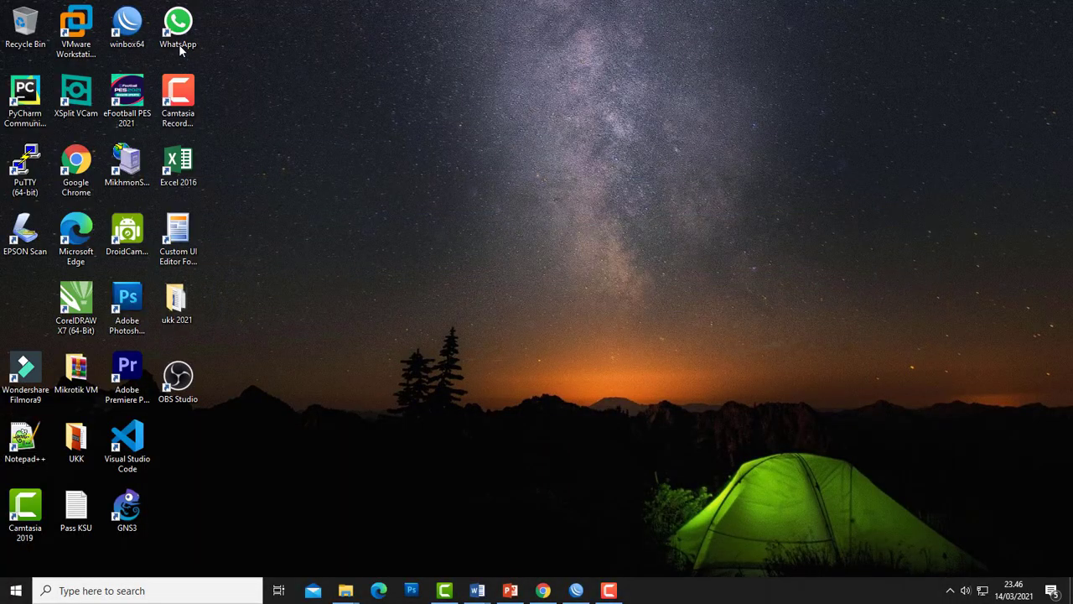
pyautogui.click(573, 590)
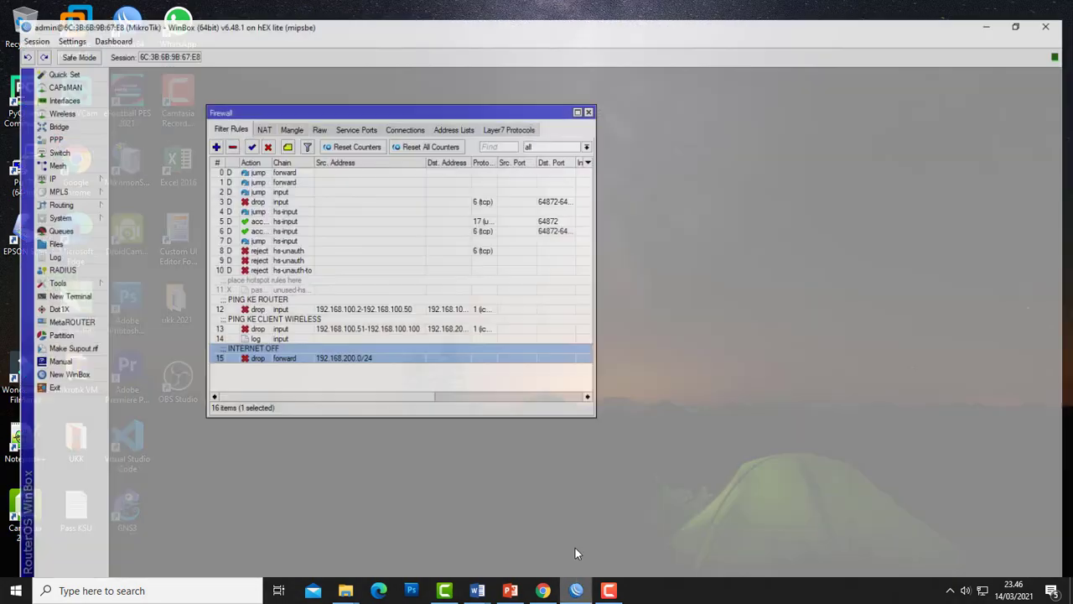
pyautogui.click(587, 94)
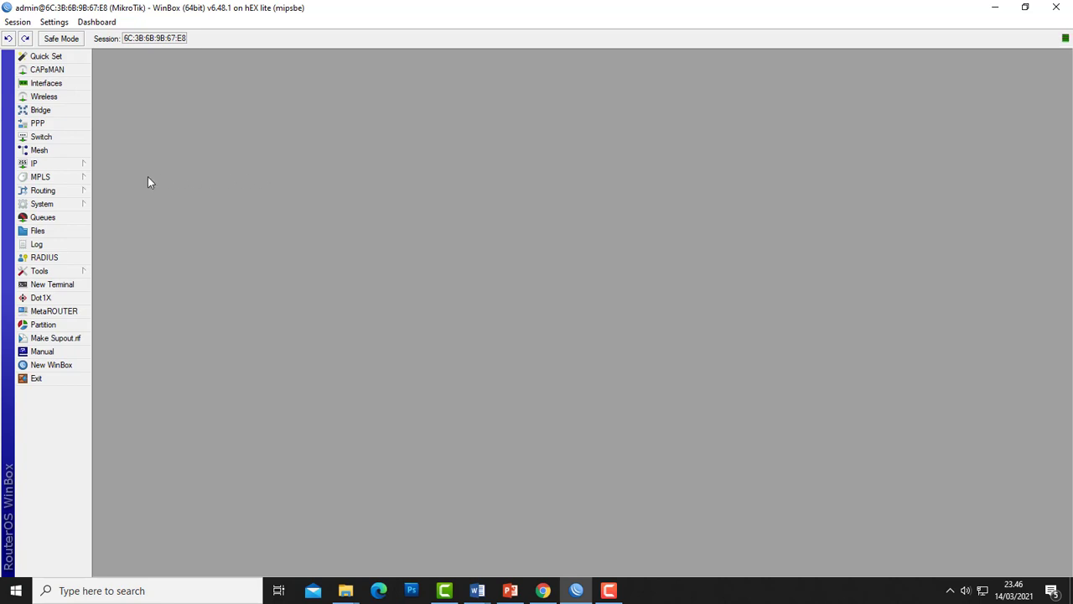
pyautogui.click(50, 164)
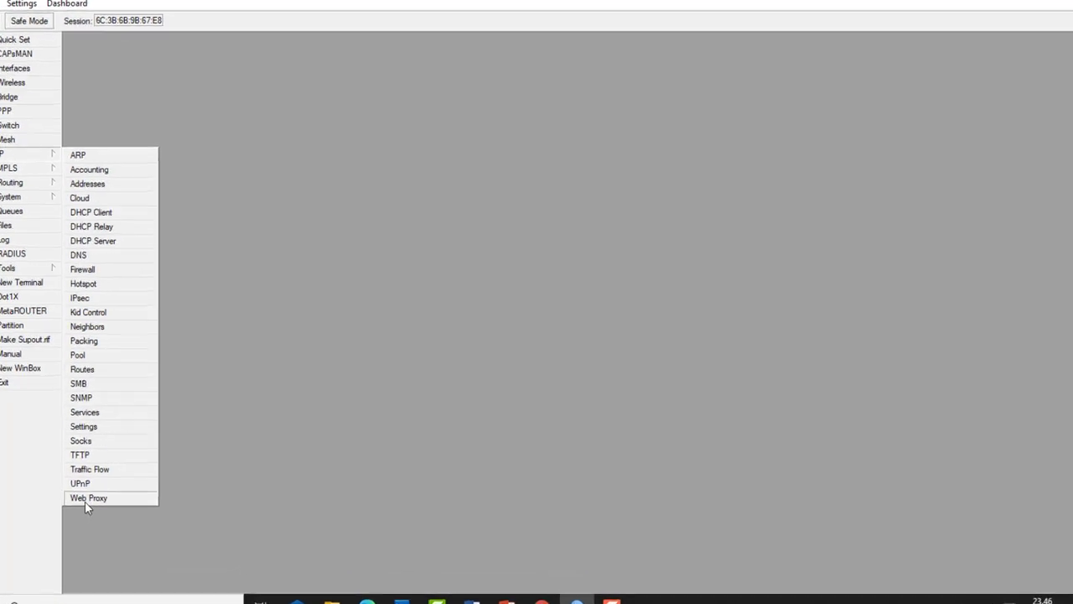
pyautogui.click(88, 500)
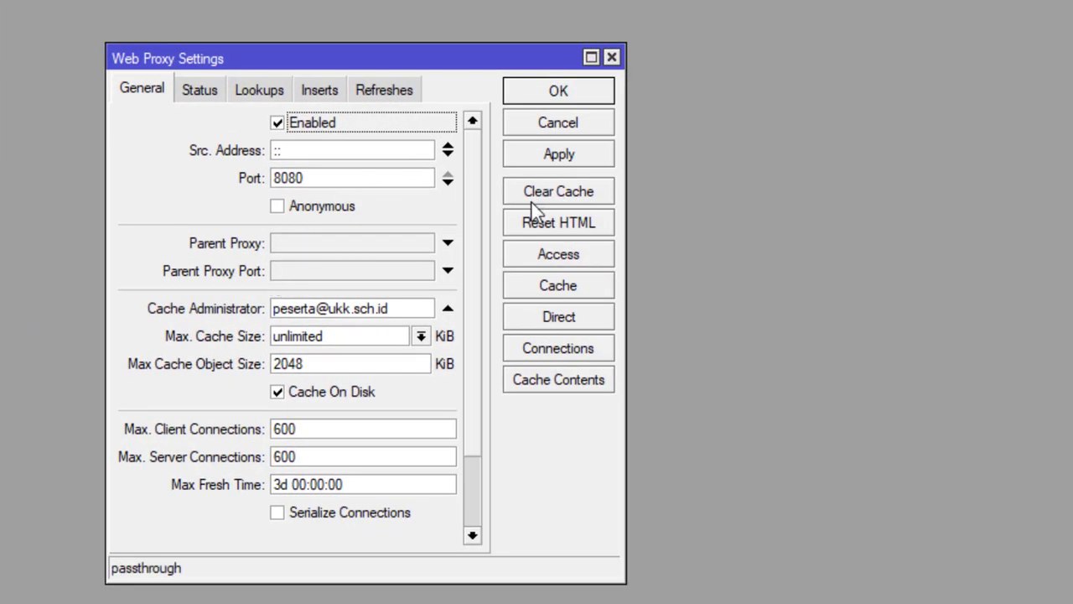
# - Add a Web Proxy Access rule with Dst. Host linux.org and action deny
pyautogui.click(550, 253)
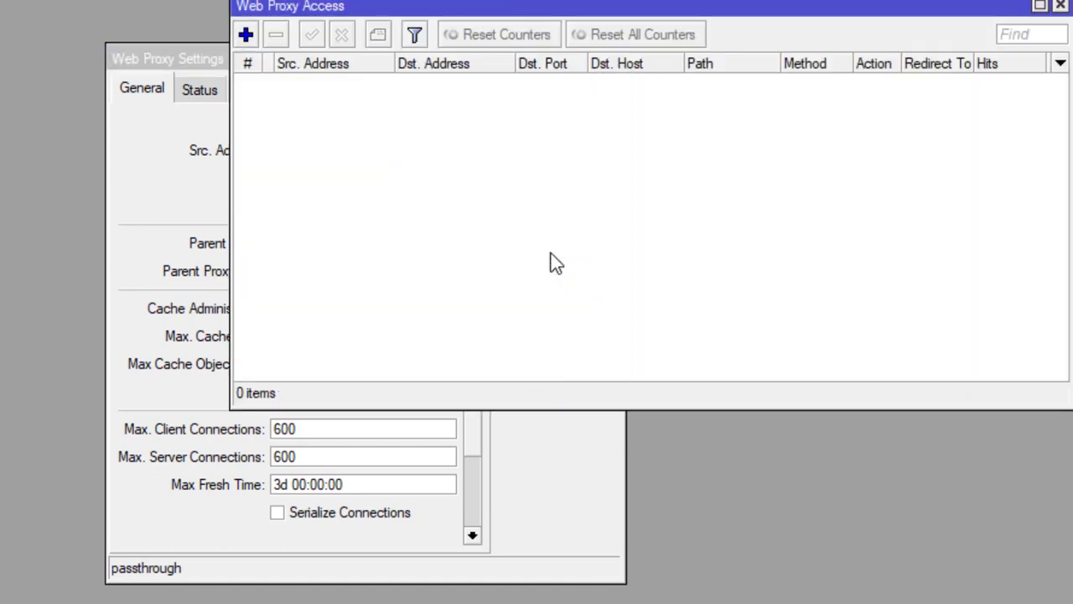
pyautogui.click(245, 37)
pyautogui.moveTo(685, 185); pyautogui.dragTo(535, 134)
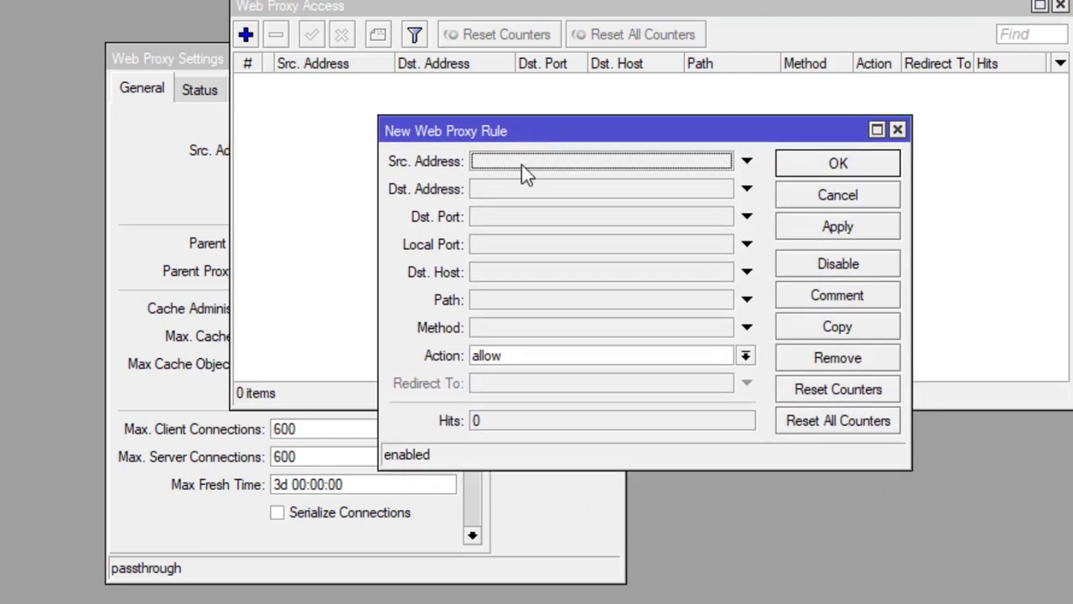
pyautogui.click(489, 273)
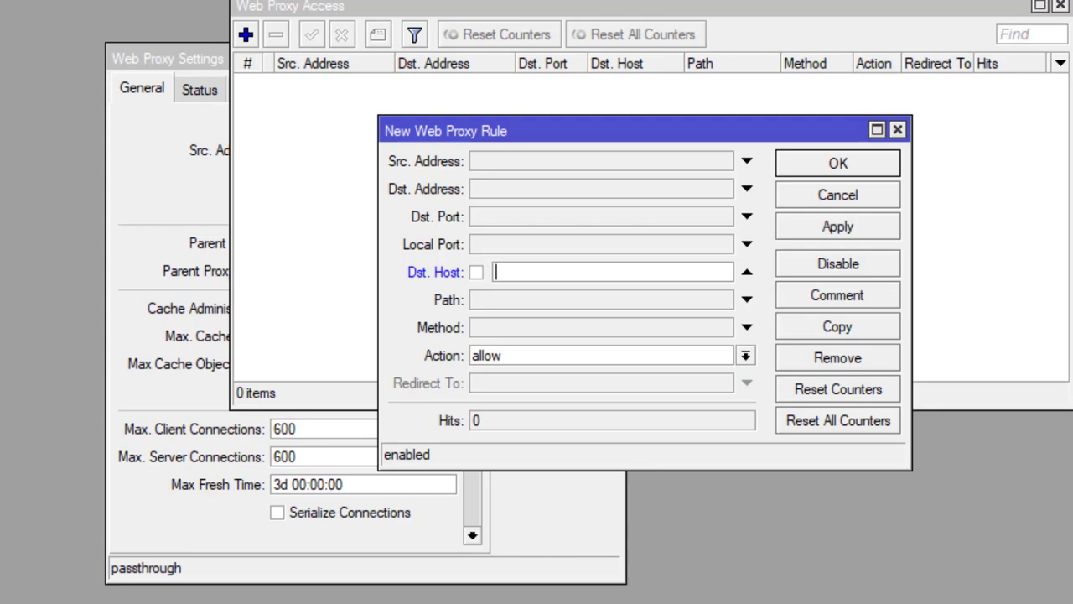
pyautogui.write('linux.org')
pyautogui.click(603, 354)
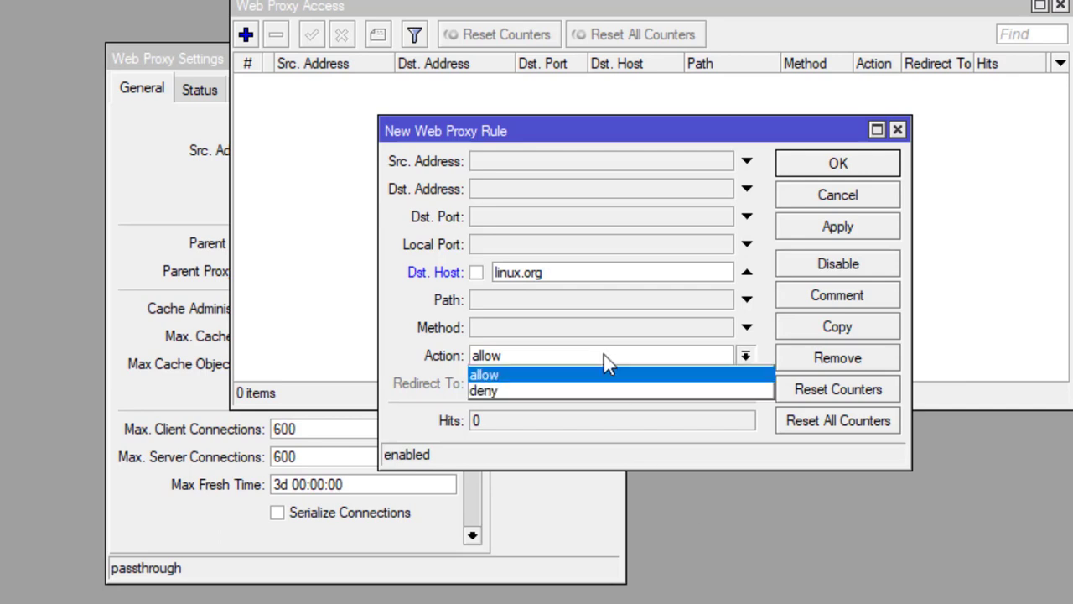
pyautogui.click(570, 390)
pyautogui.click(849, 226)
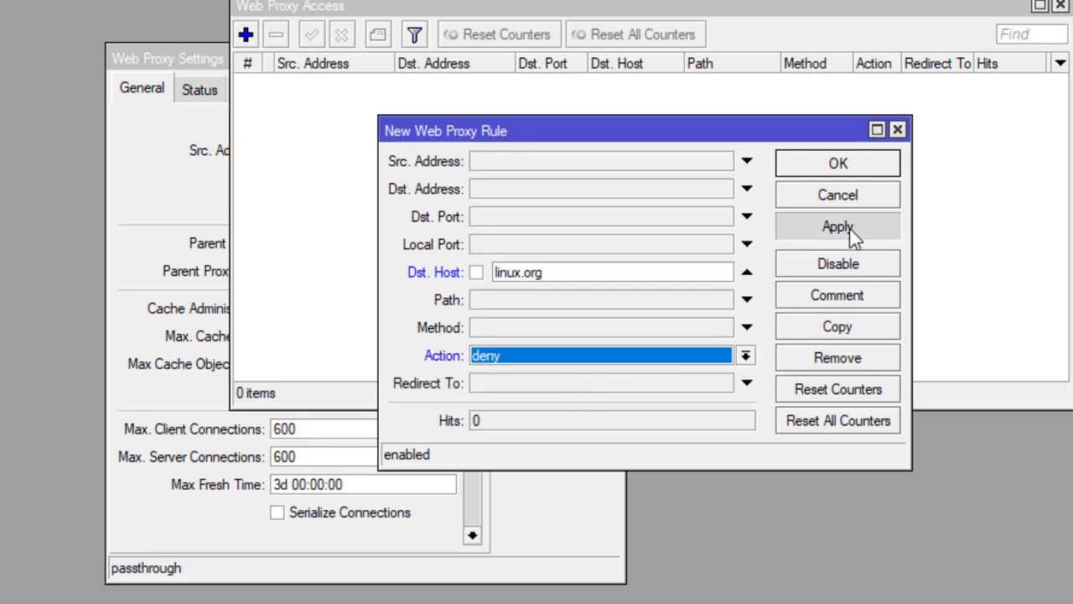
pyautogui.click(838, 168)
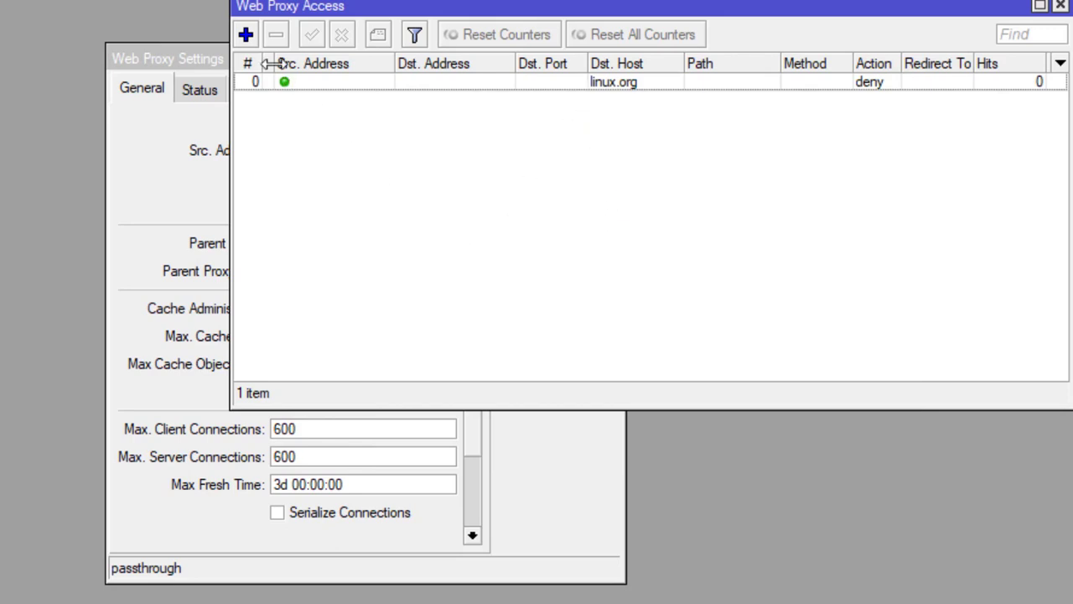
# - Add a Web Proxy Access rule with Path *.mp3* and action deny
pyautogui.click(245, 36)
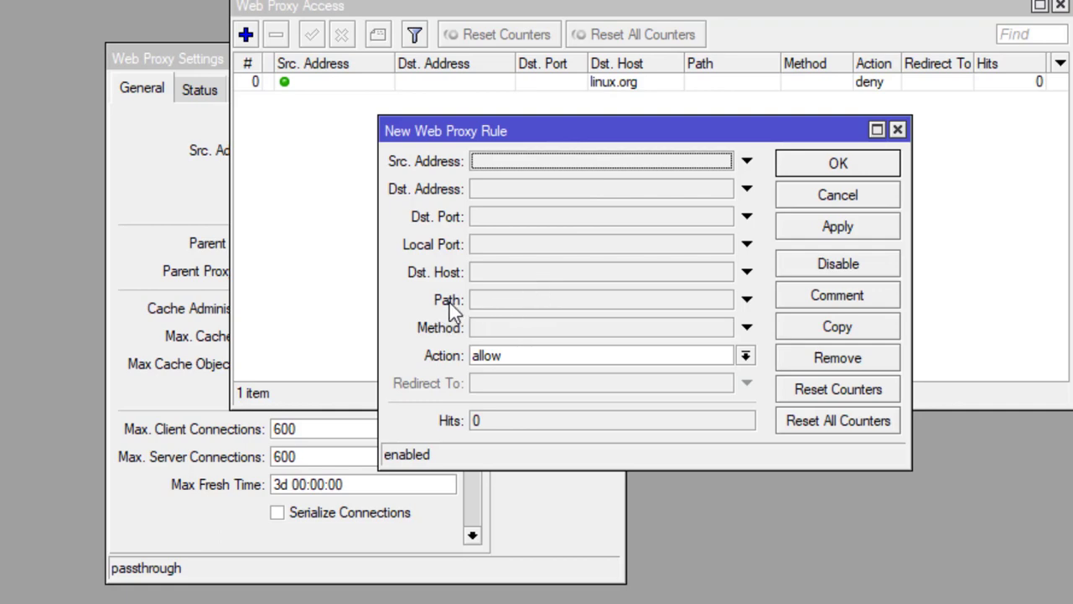
pyautogui.click(518, 312)
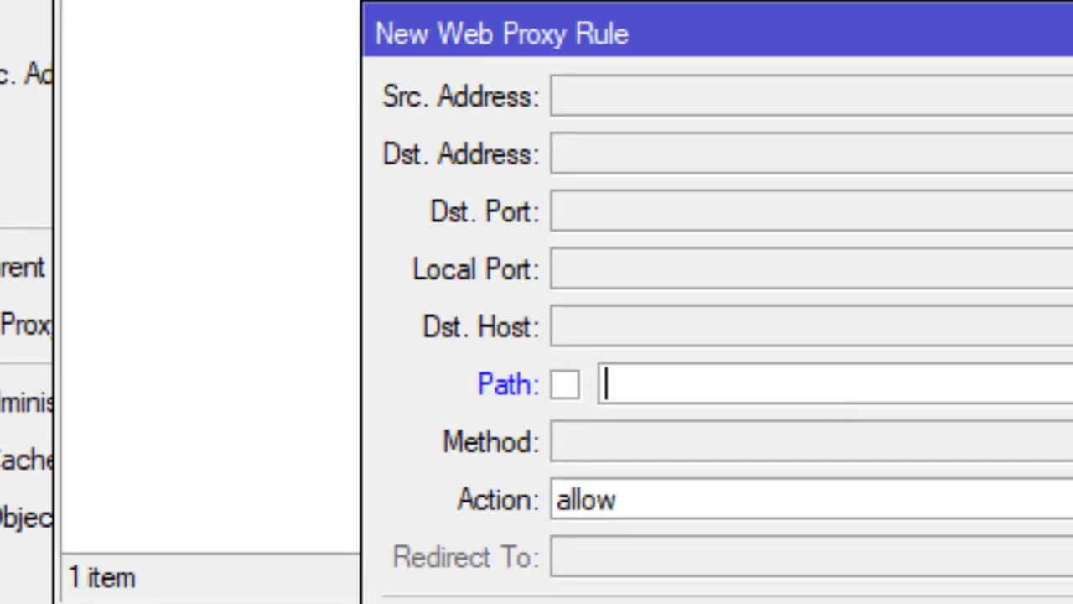
pyautogui.write('*')
pyautogui.press('BackSpace')
pyautogui.write('*.m')
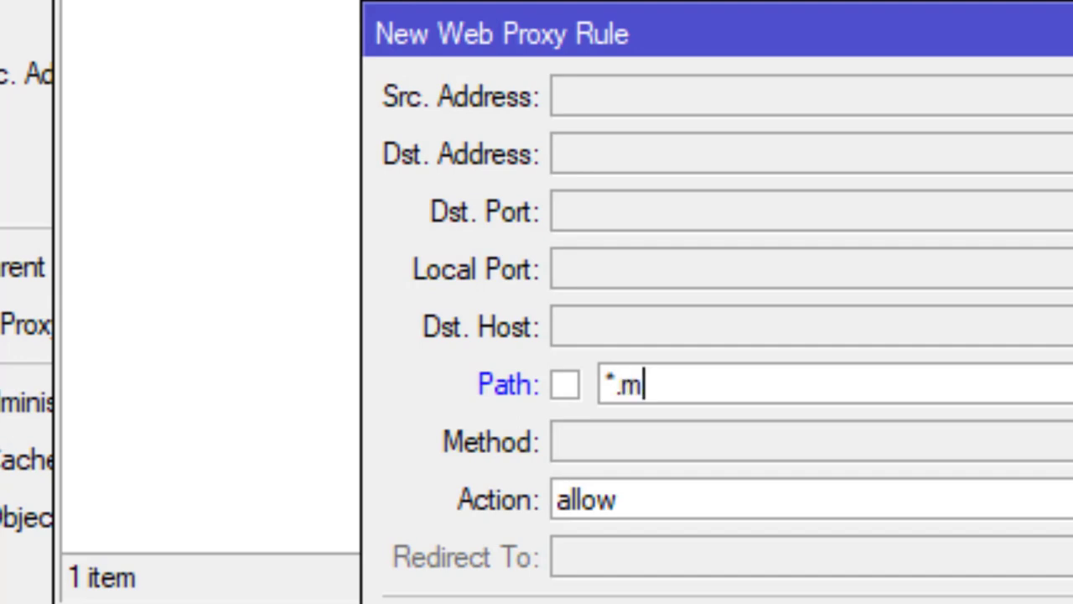
pyautogui.write('p3')
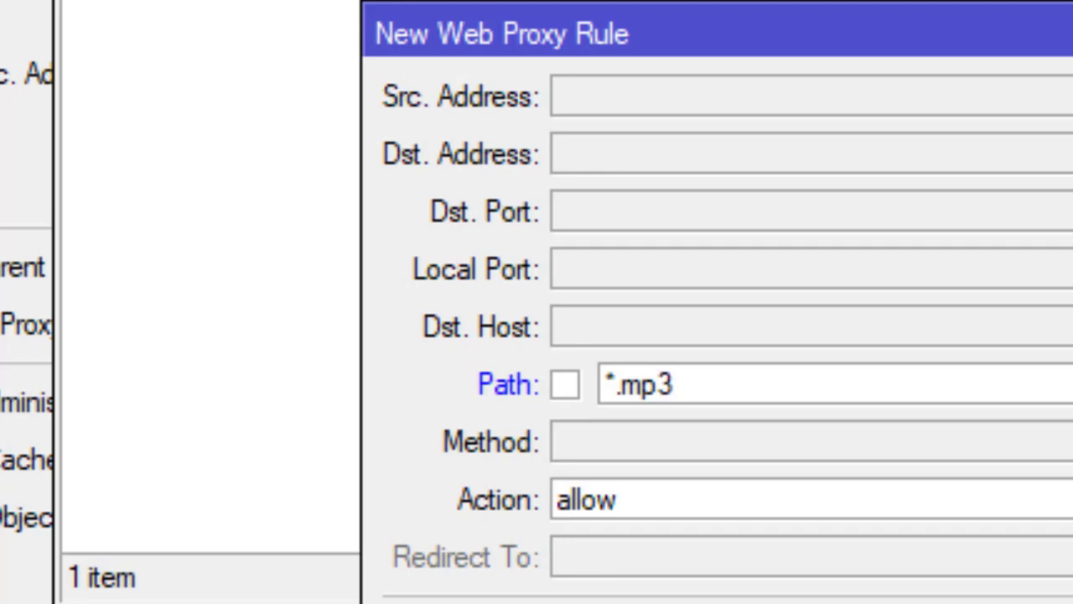
pyautogui.write('*')
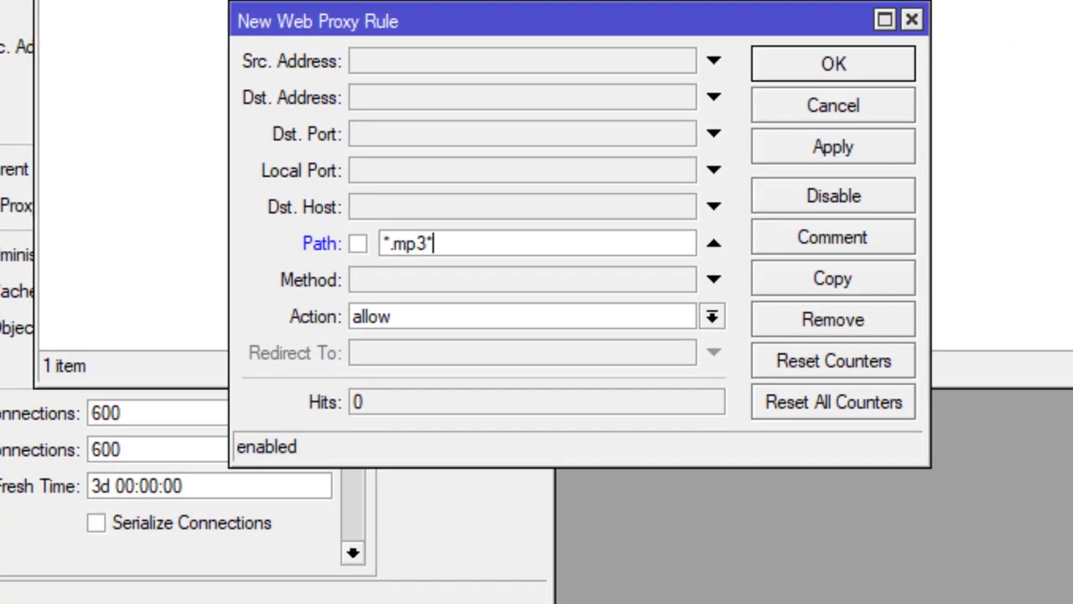
pyautogui.click(591, 317)
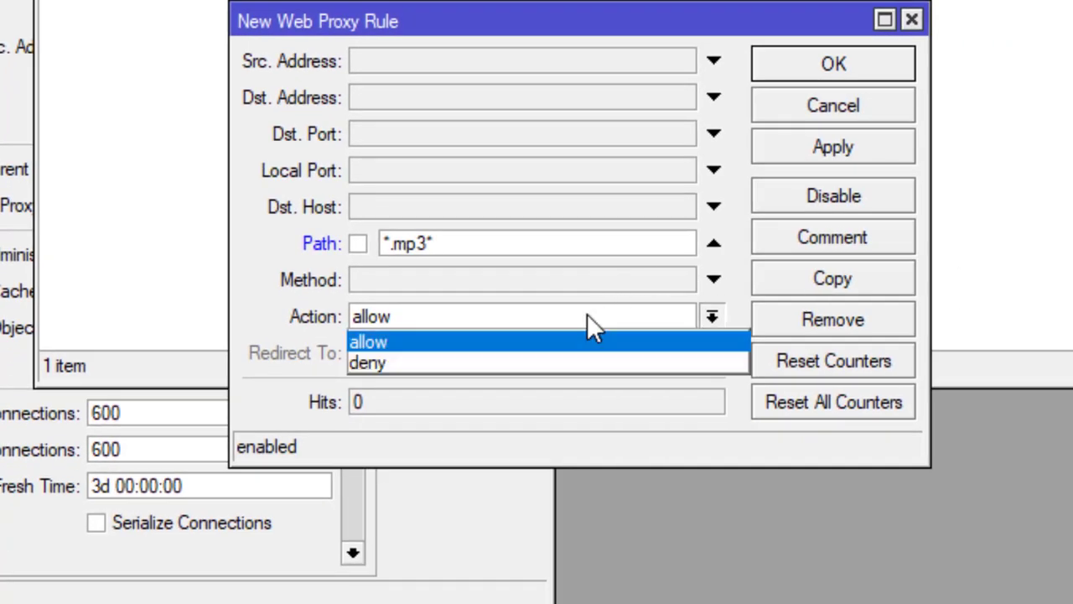
pyautogui.click(444, 363)
pyautogui.click(871, 154)
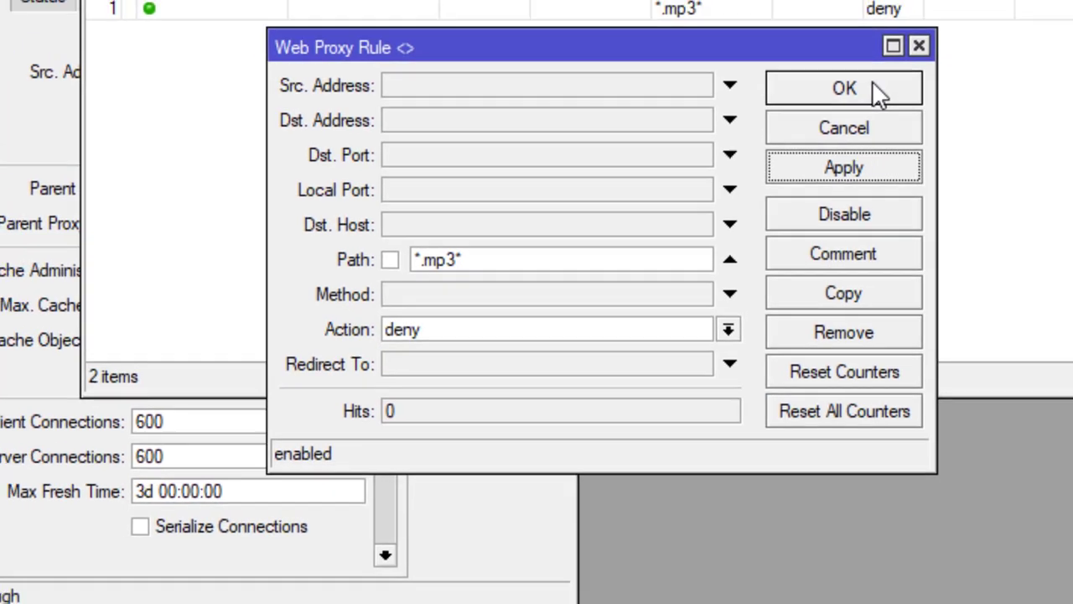
pyautogui.click(873, 63)
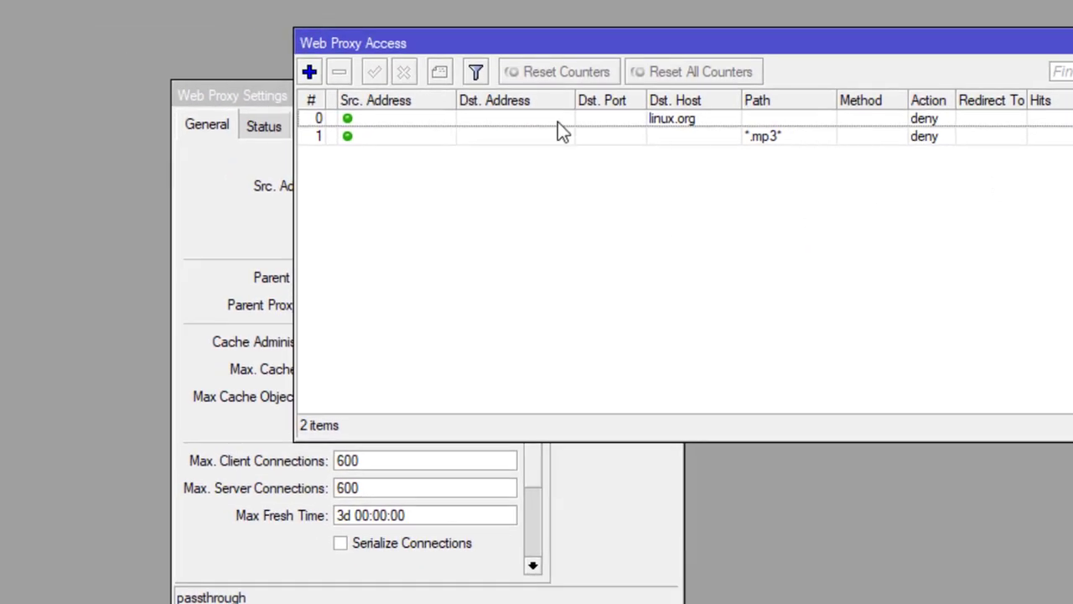
# - Add a deny rule for Path *.mkv*, then close the Web Proxy Access list
pyautogui.click(310, 72)
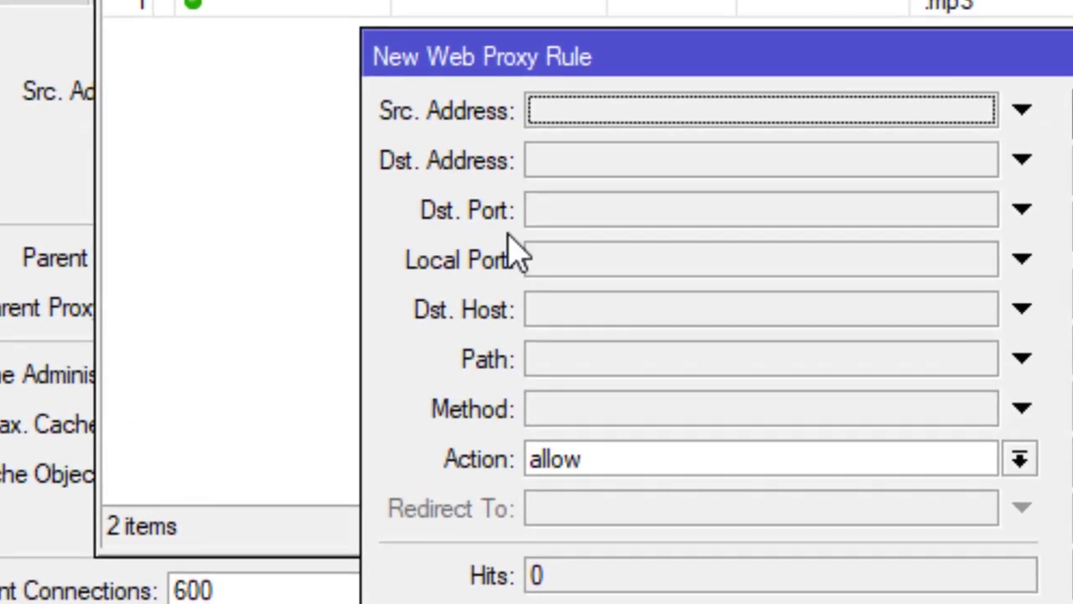
pyautogui.click(609, 358)
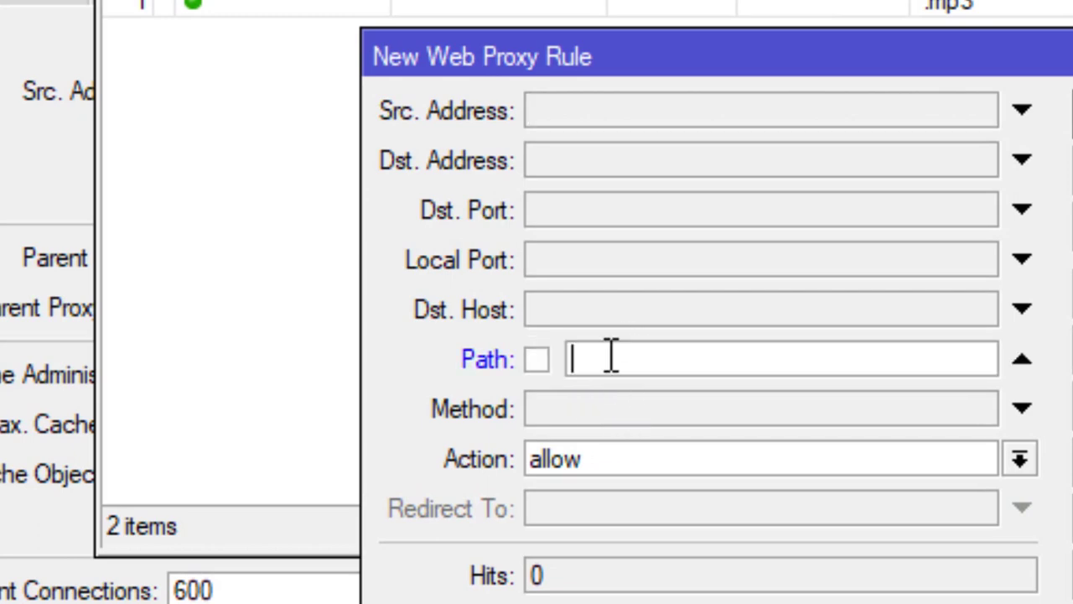
pyautogui.write('*.mkv*')
pyautogui.click(730, 472)
pyautogui.click(635, 541)
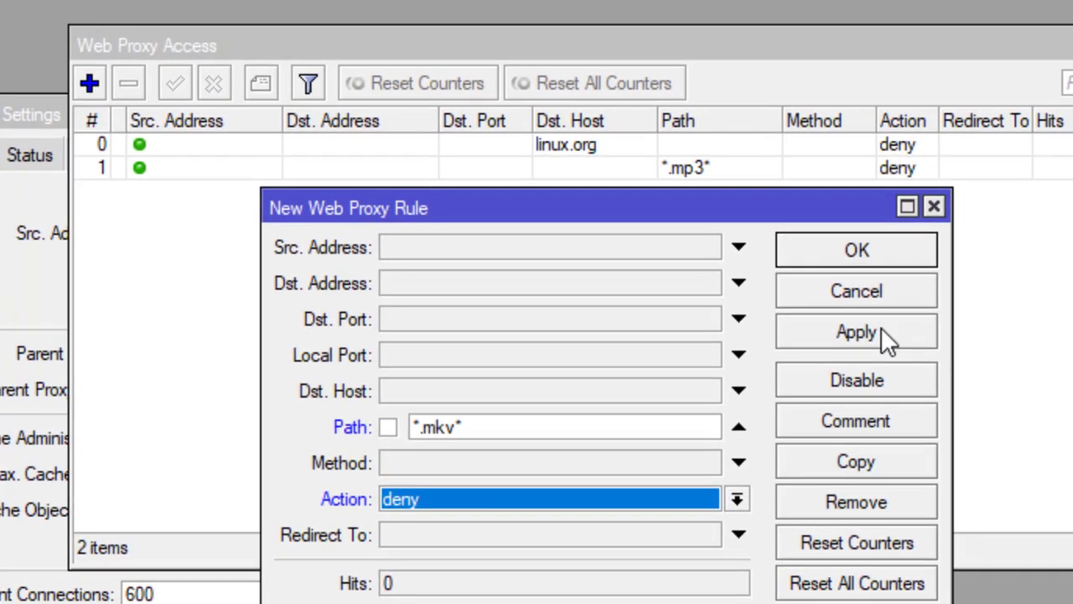
pyautogui.click(957, 307)
pyautogui.click(952, 231)
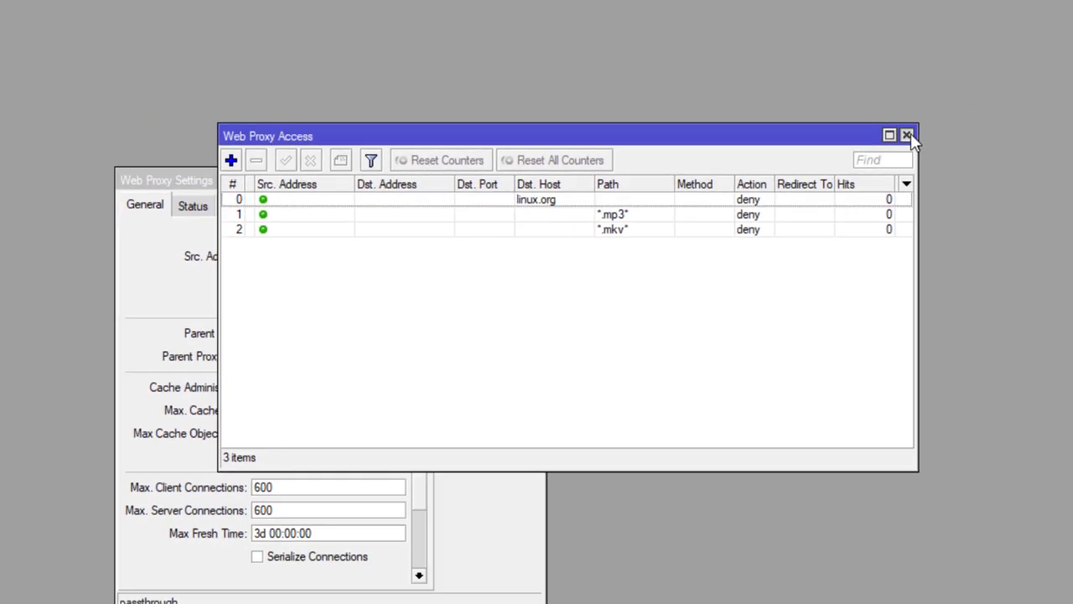
pyautogui.click(976, 128)
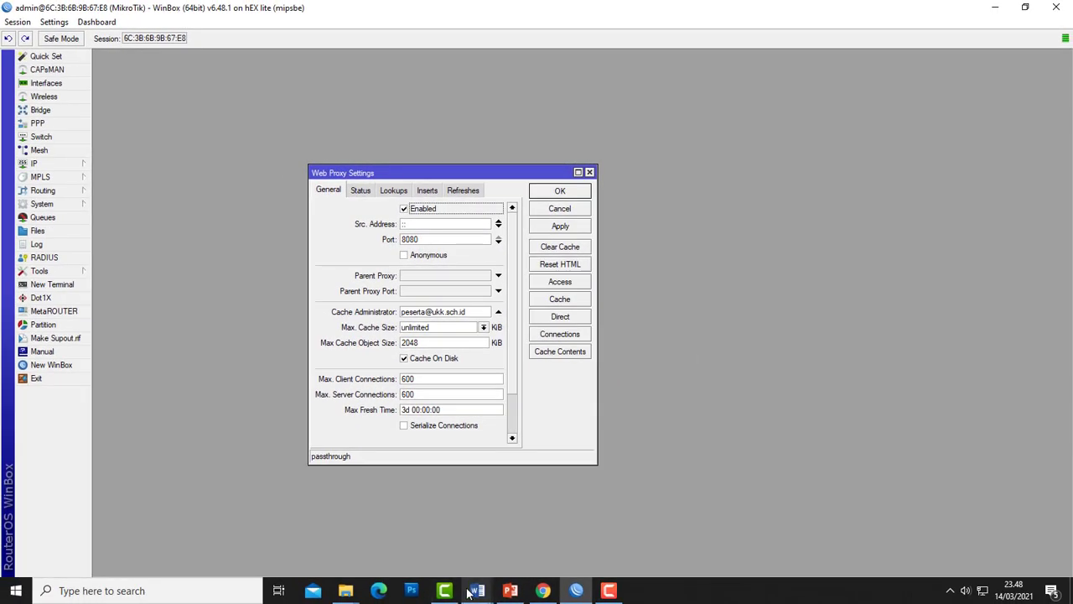
# - Check items 16–17 in the Word task document, then minimize Word and WinBox and refresh the desktop
pyautogui.moveTo(471, 592)
pyautogui.click(525, 537)
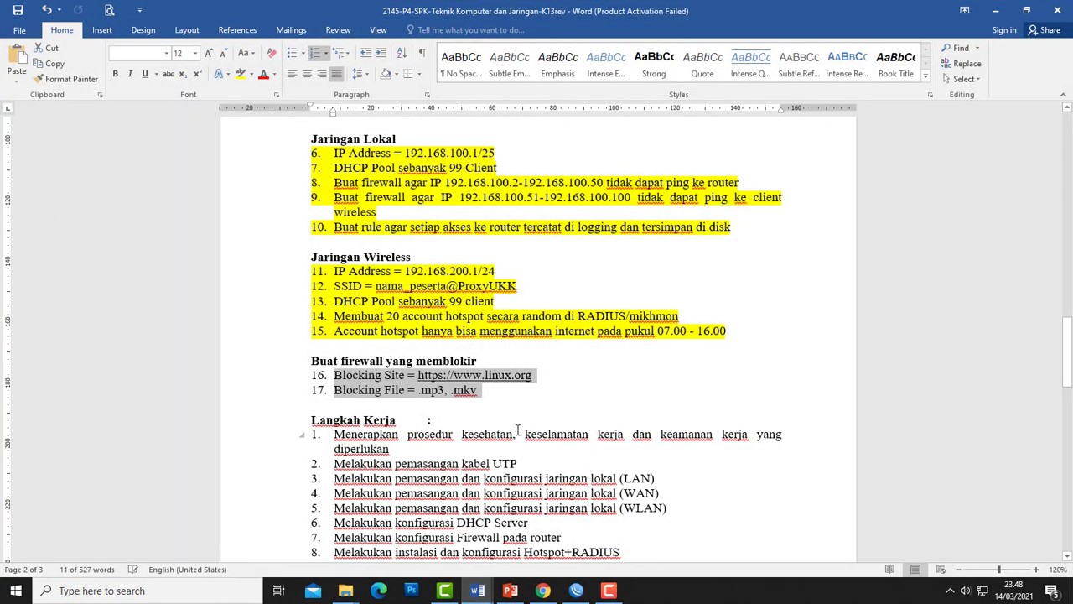
pyautogui.press('Left')
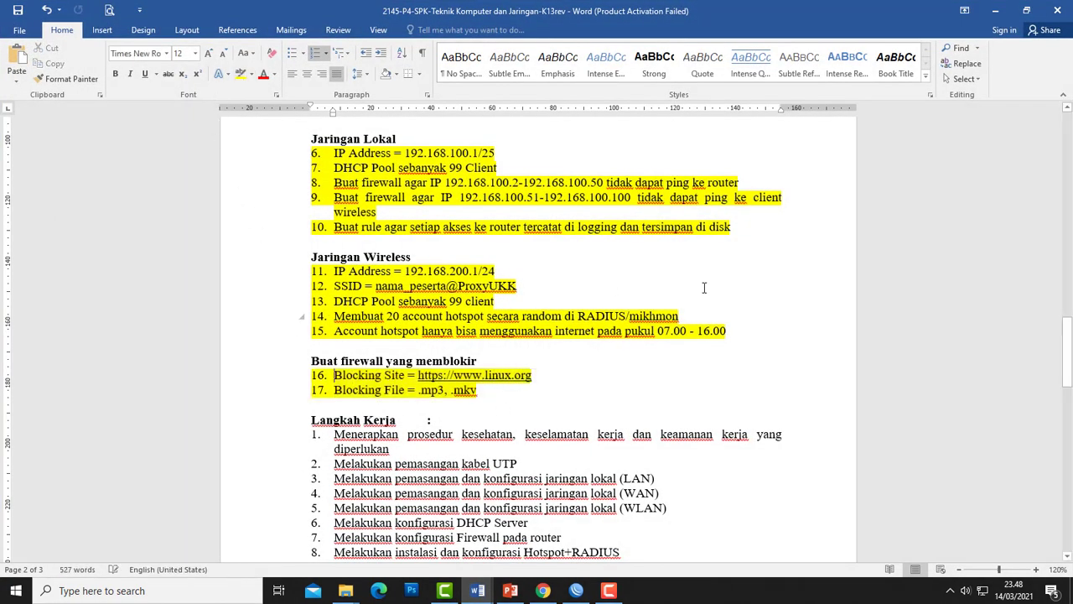
pyautogui.click(997, 9)
pyautogui.click(998, 8)
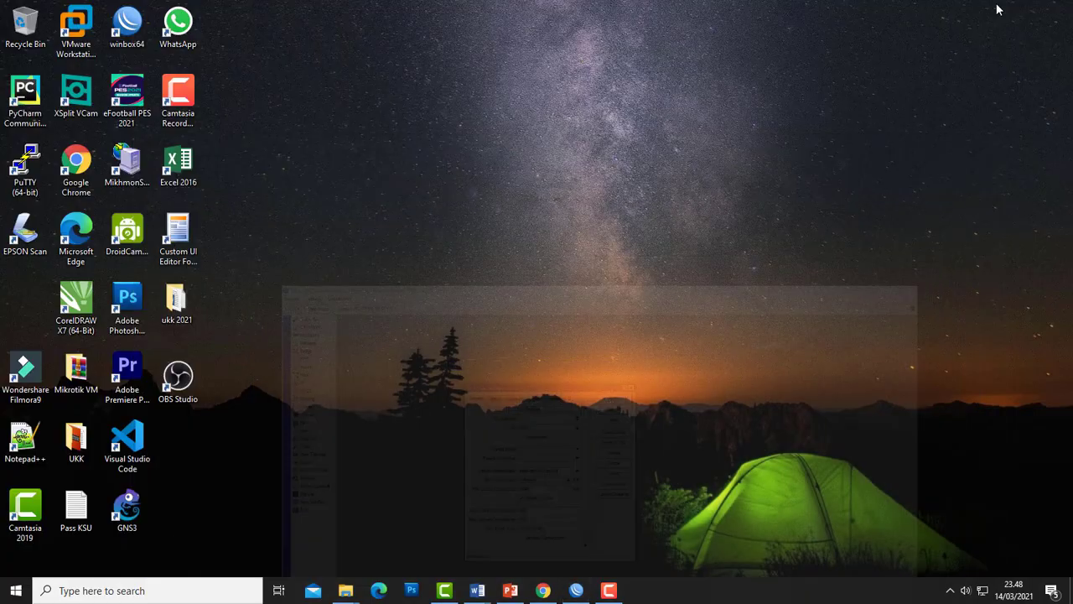
pyautogui.rightClick(557, 159)
pyautogui.rightClick(451, 222)
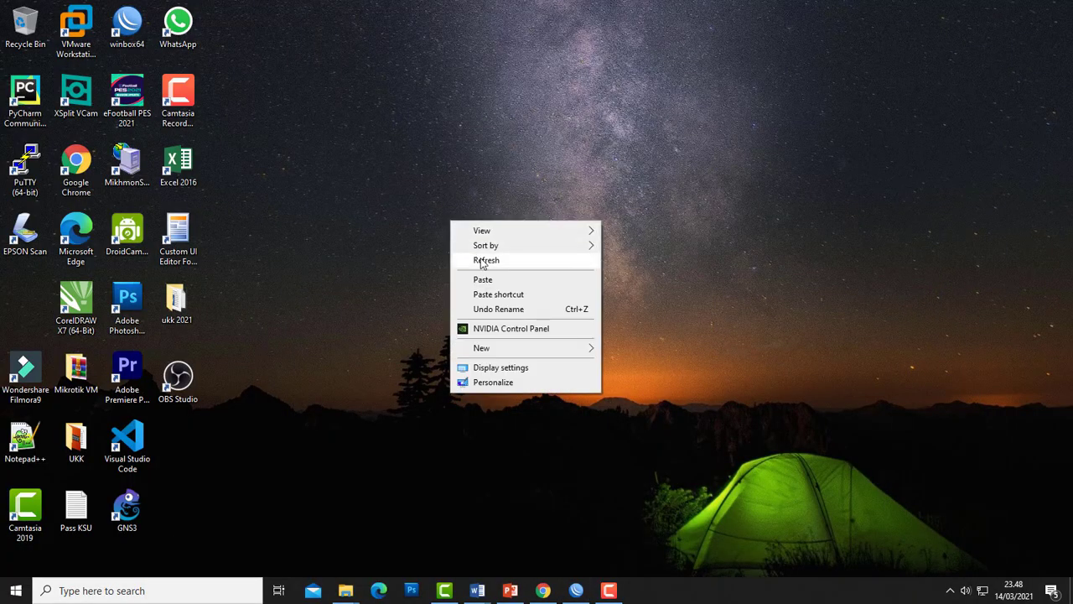
pyautogui.click(484, 260)
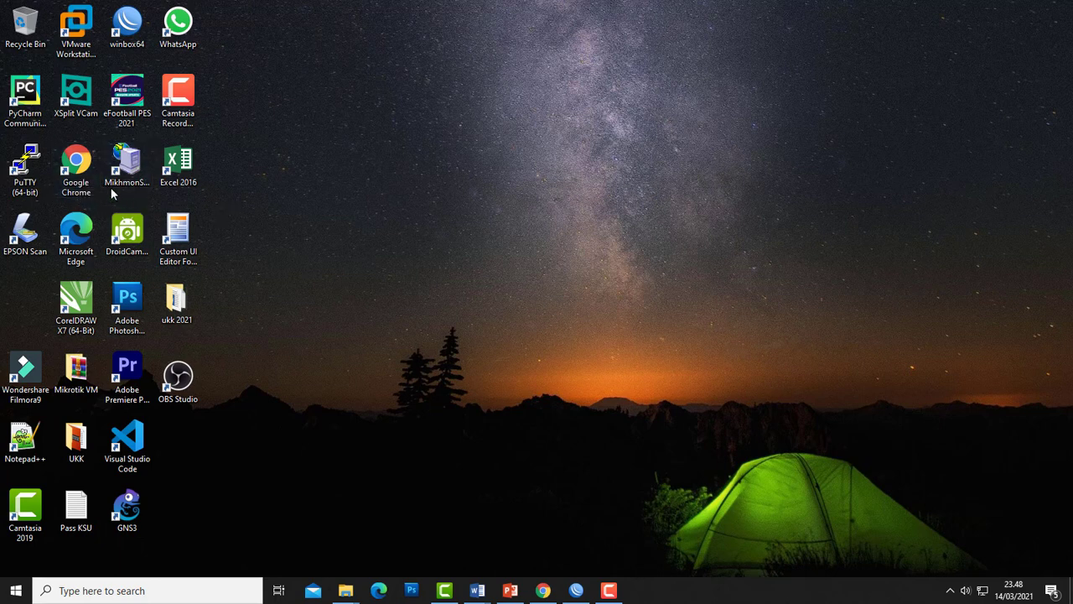
# - Launch Chrome, load linux.org to get the Forbidden page, and open a new tab
pyautogui.click(80, 168)
pyautogui.doubleClick(75, 168)
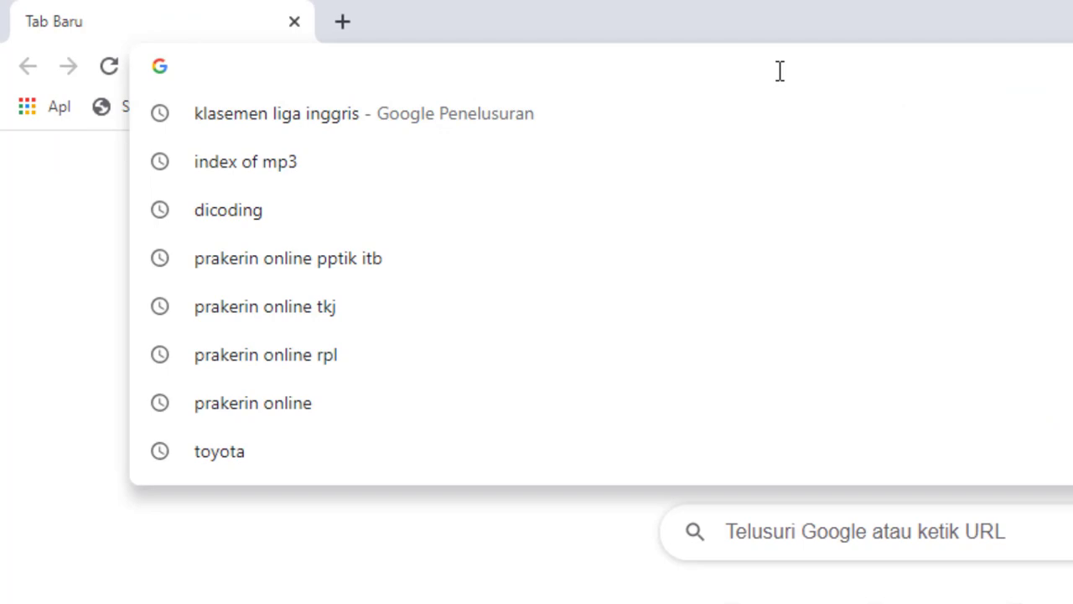
pyautogui.write('linu')
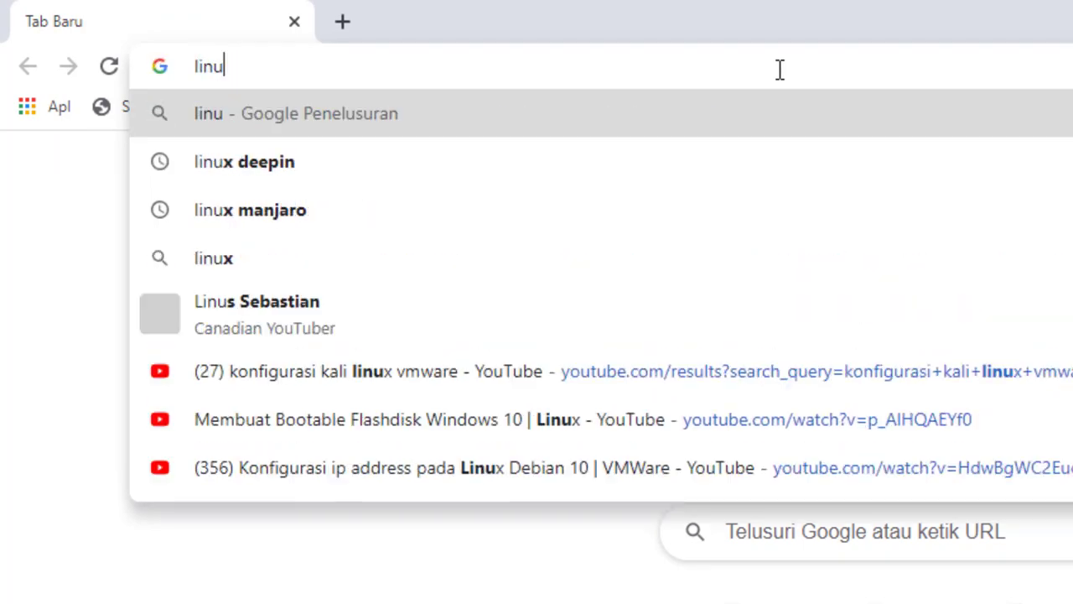
pyautogui.write('x.org')
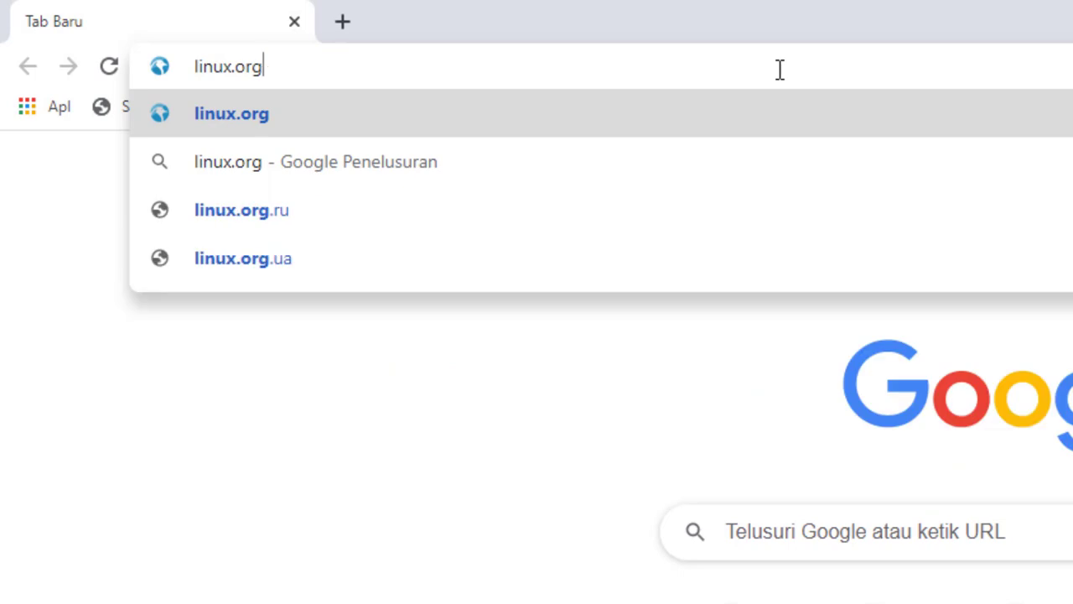
pyautogui.press('Return')
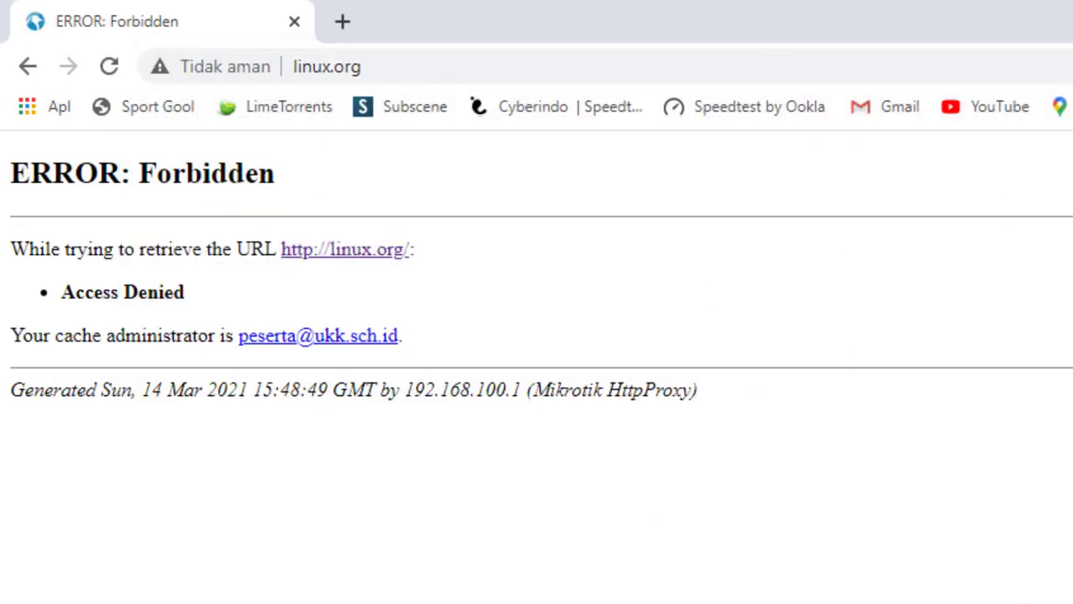
pyautogui.click(341, 23)
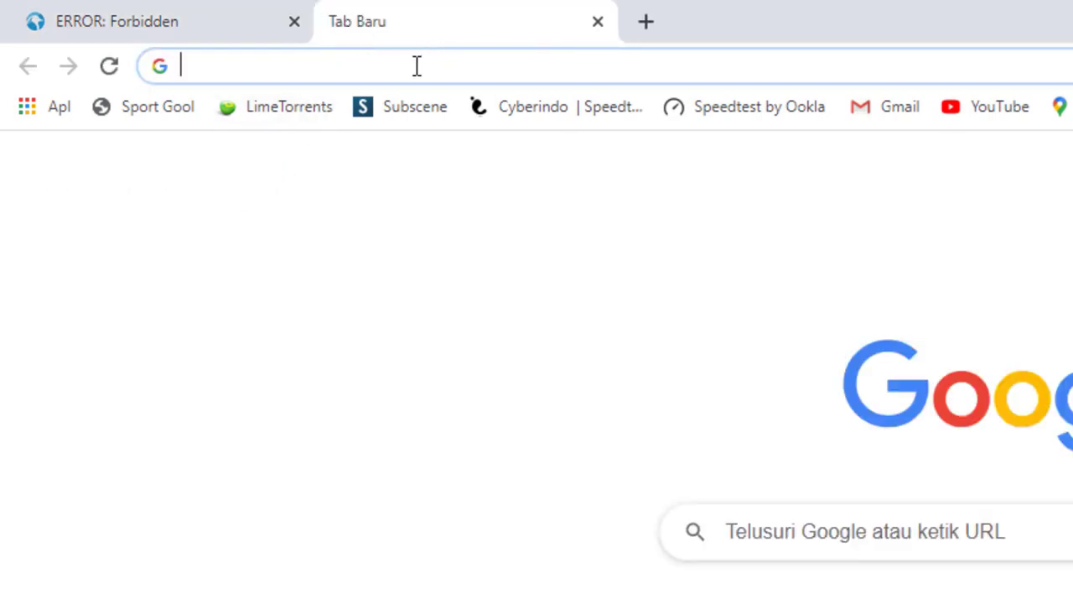
# - Search Google for 'index of mp3' and open an .mp3 from the Metallica listing, getting Forbidden
pyautogui.write('g')
pyautogui.press('Return')
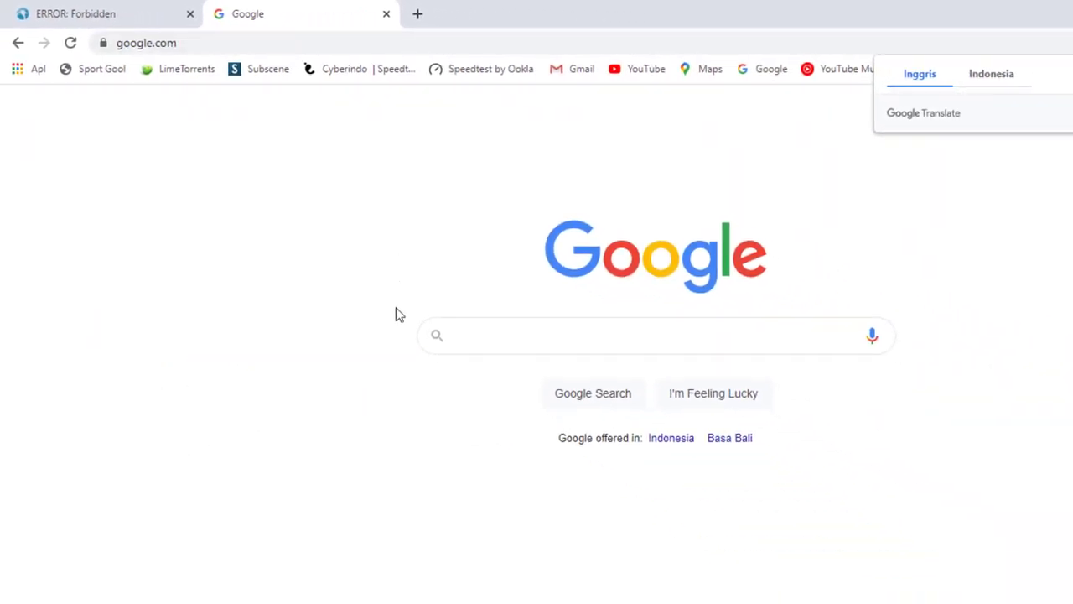
pyautogui.click(512, 336)
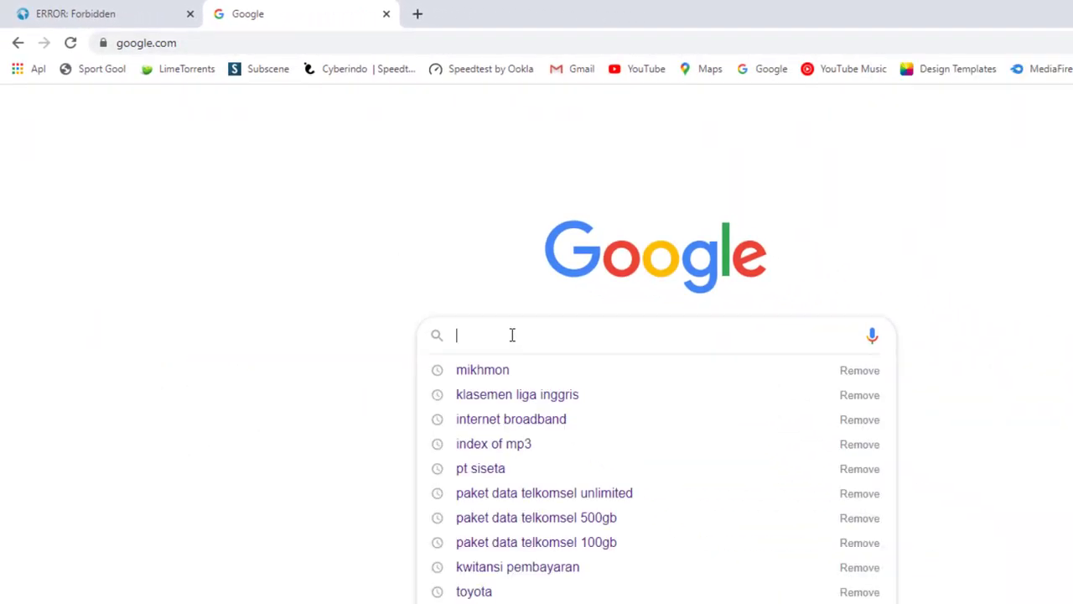
pyautogui.write('in')
pyautogui.click(496, 395)
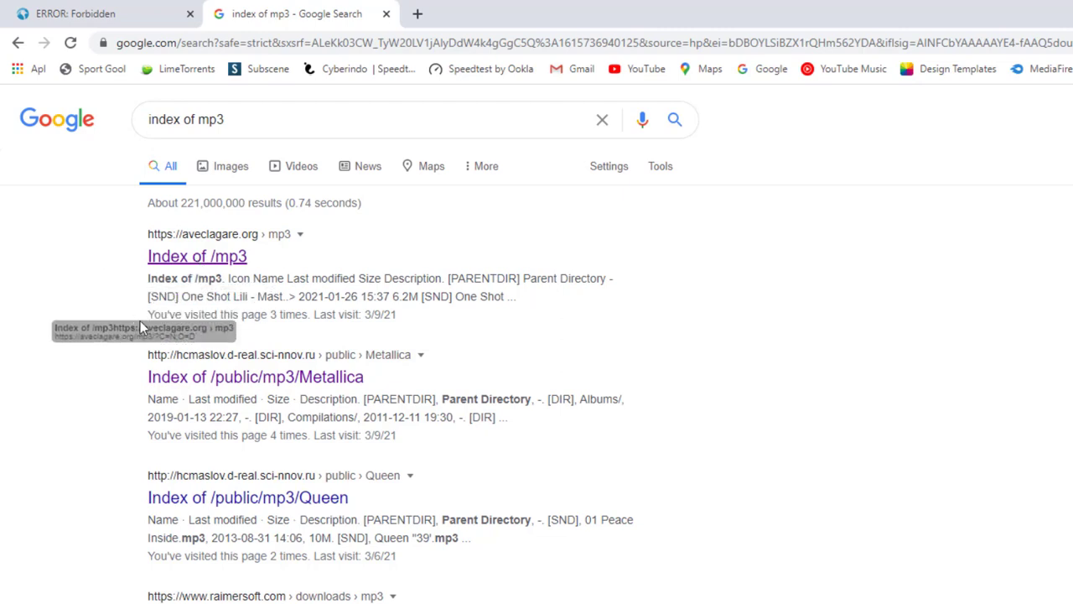
pyautogui.click(210, 383)
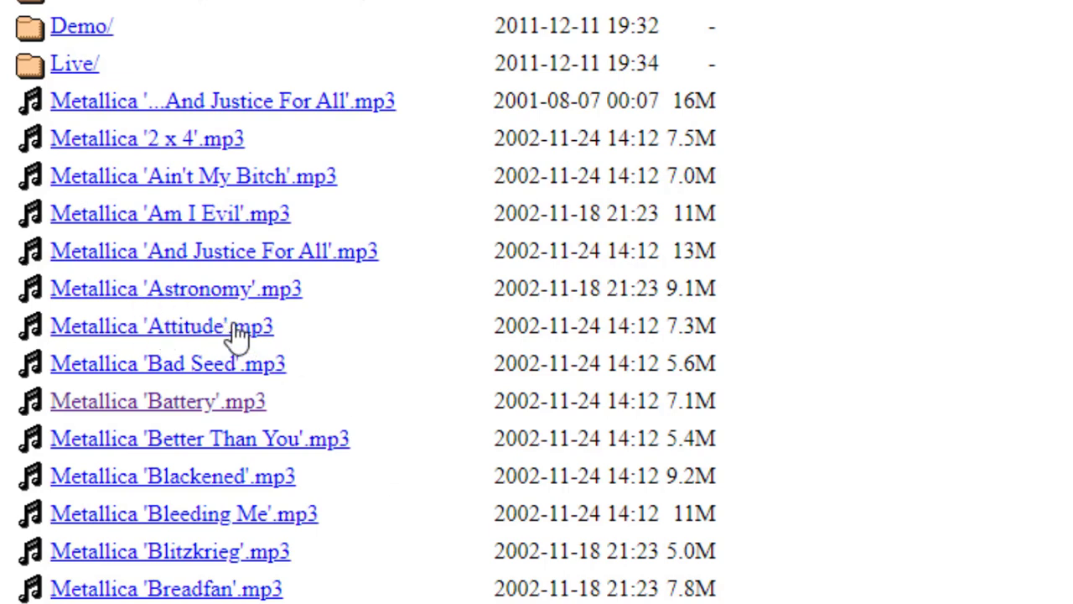
pyautogui.click(250, 260)
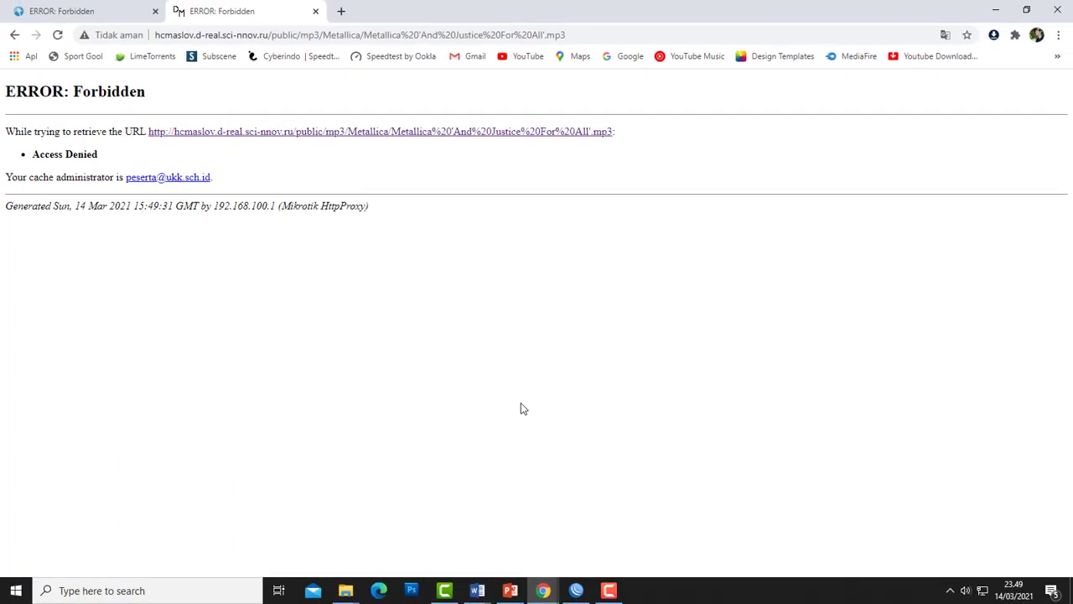
# - Return to the Word task document and scroll to items 16–17
pyautogui.click(493, 589)
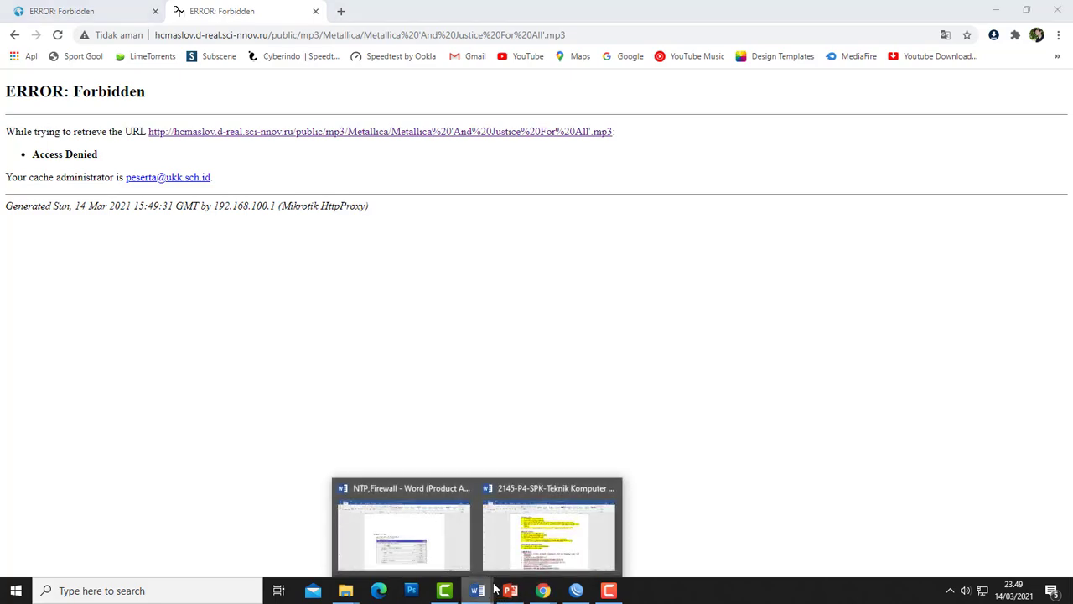
pyautogui.click(541, 536)
pyautogui.scroll(8, 441, 290)
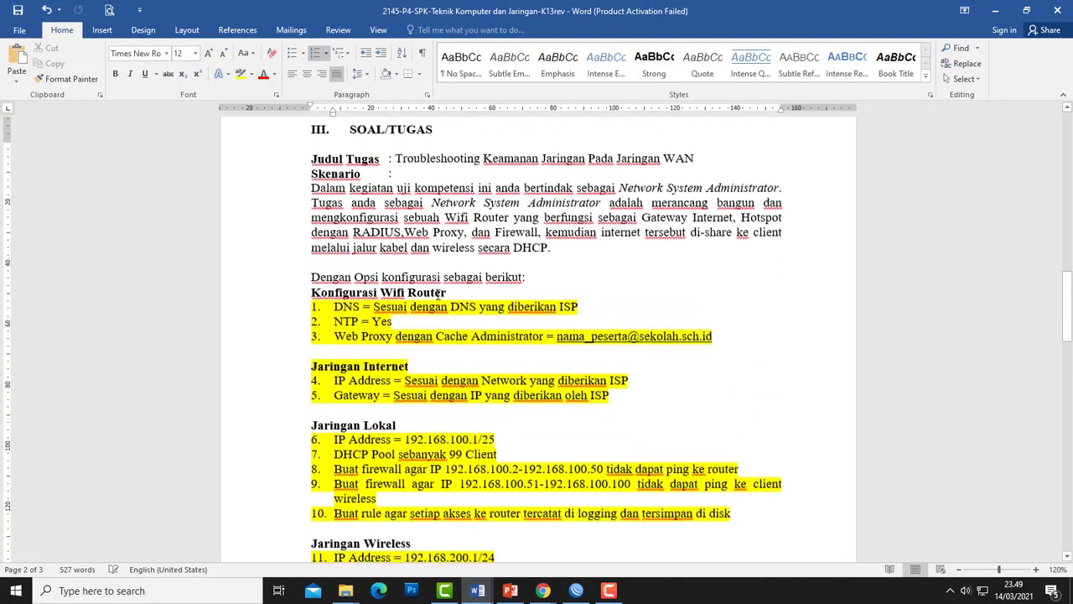
pyautogui.scroll(-6, 442, 290)
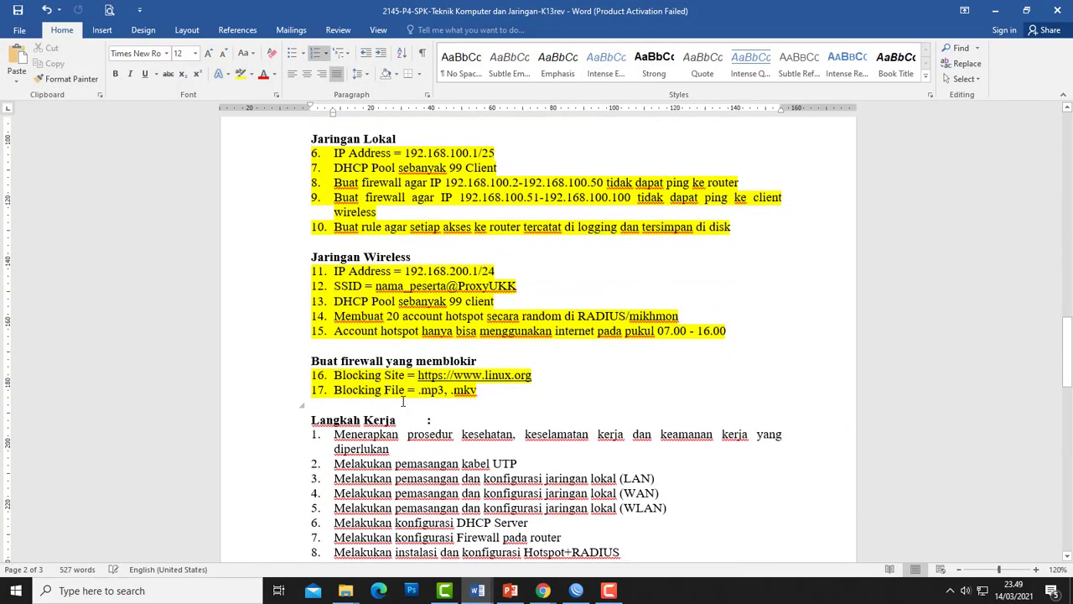
pyautogui.scroll(-2, 403, 400)
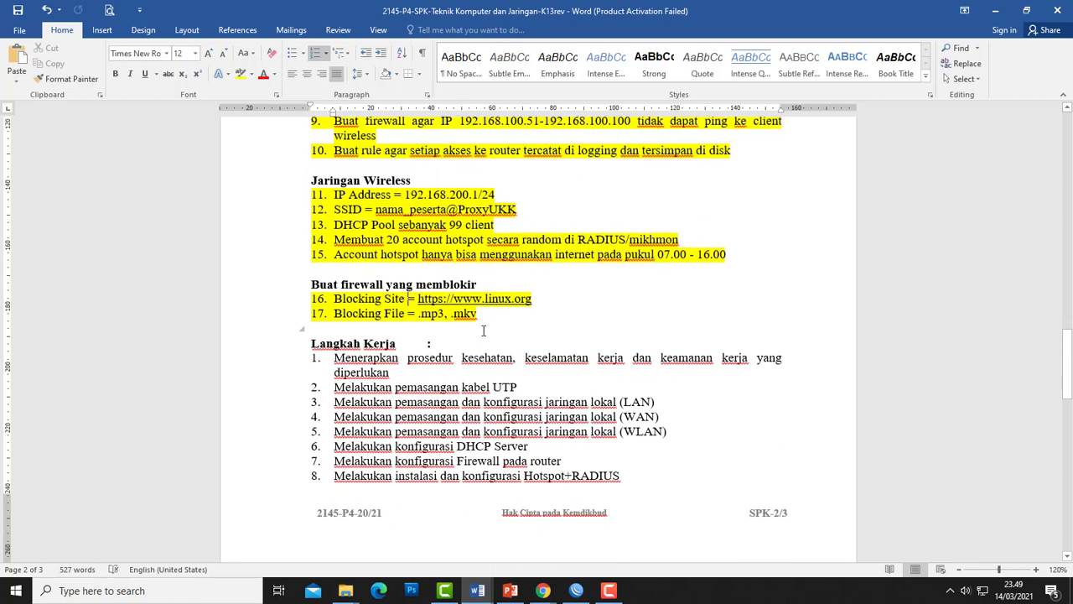